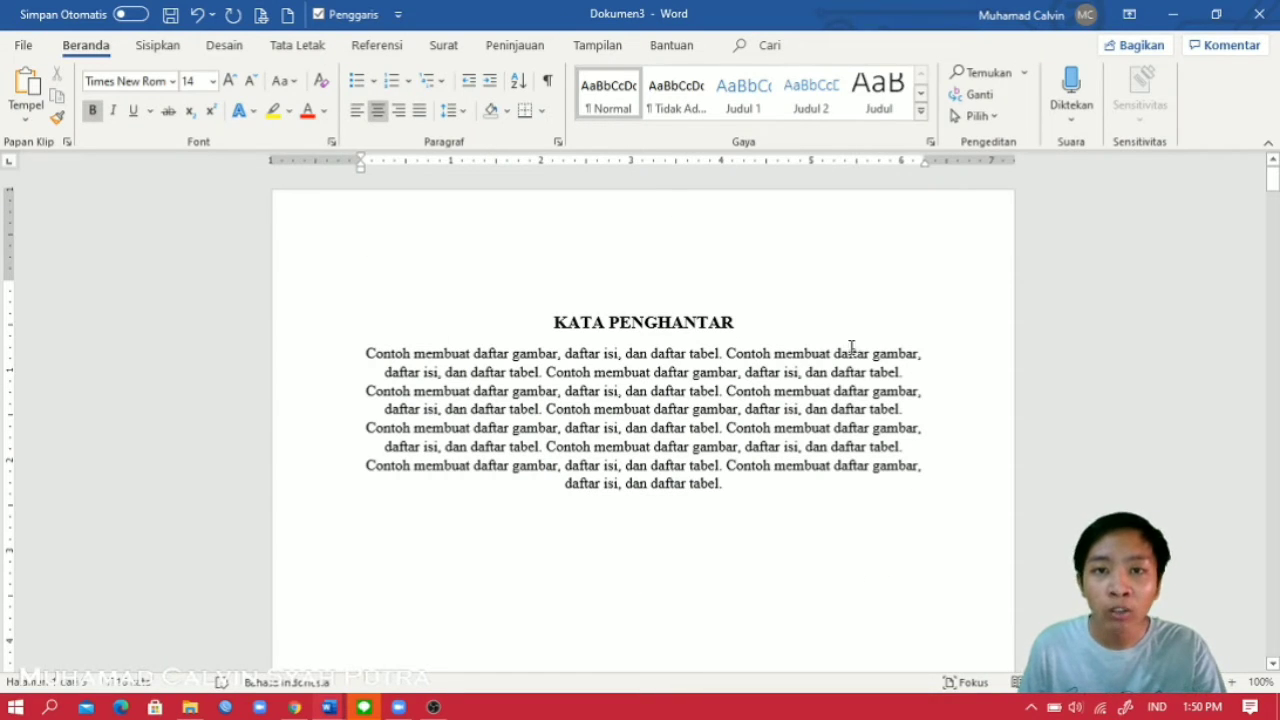
Step: Look through the document from the KATA PENGHANTAR page to the BAB I PENDAHULUAN chapter and return to the beginning
{"action": "scroll", "coordinate": [856, 432], "scroll_direction": "down", "scroll_amount": 5}
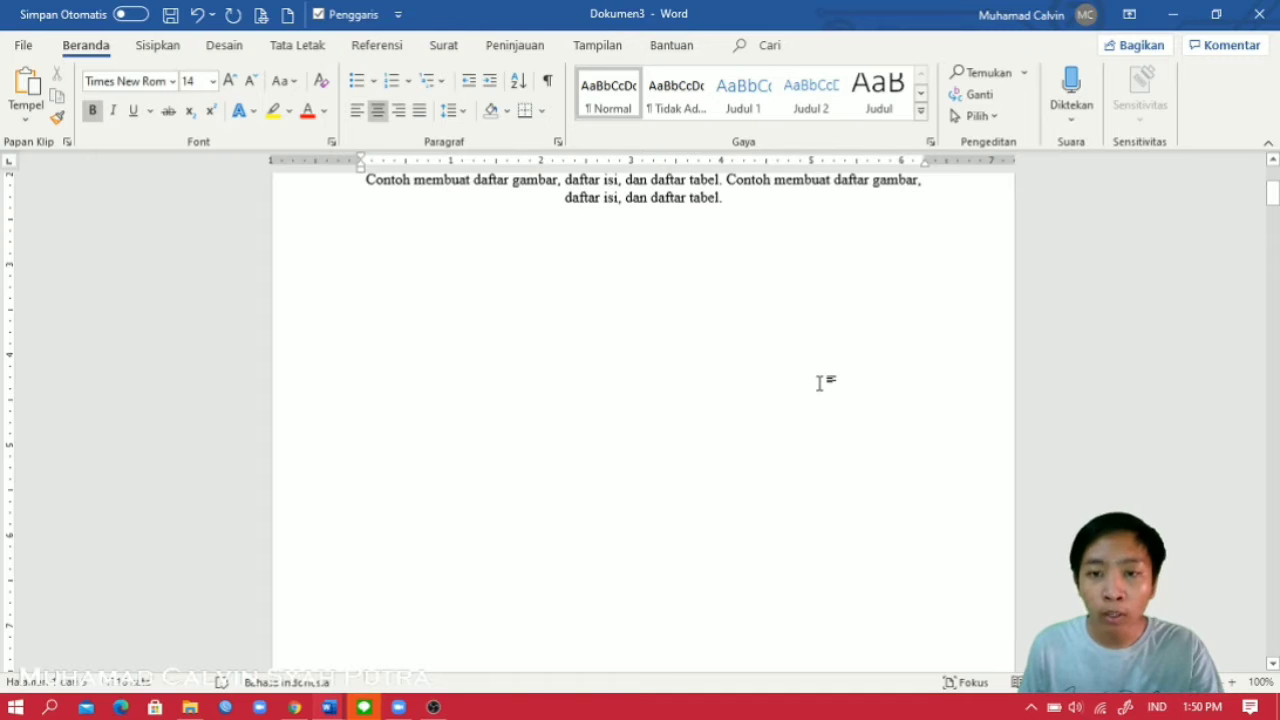
{"action": "scroll", "coordinate": [818, 380], "scroll_direction": "down", "scroll_amount": 20}
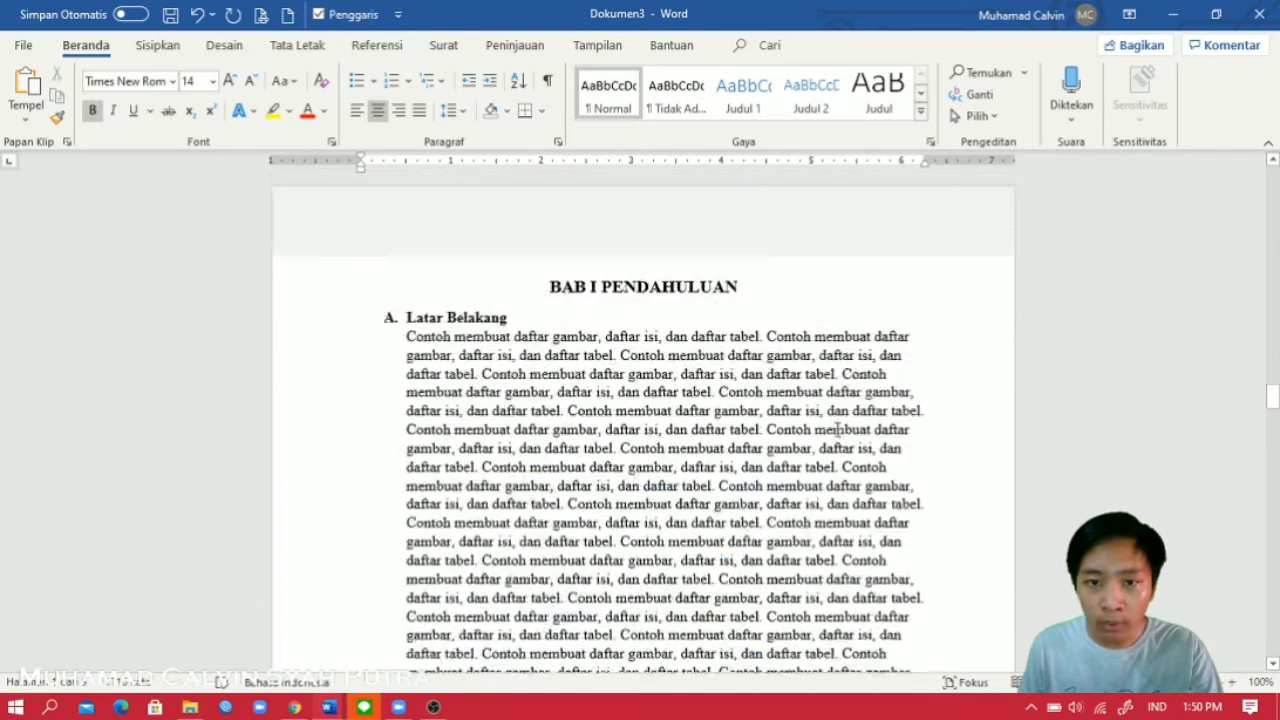
{"action": "scroll", "coordinate": [836, 430], "scroll_direction": "up", "scroll_amount": 20}
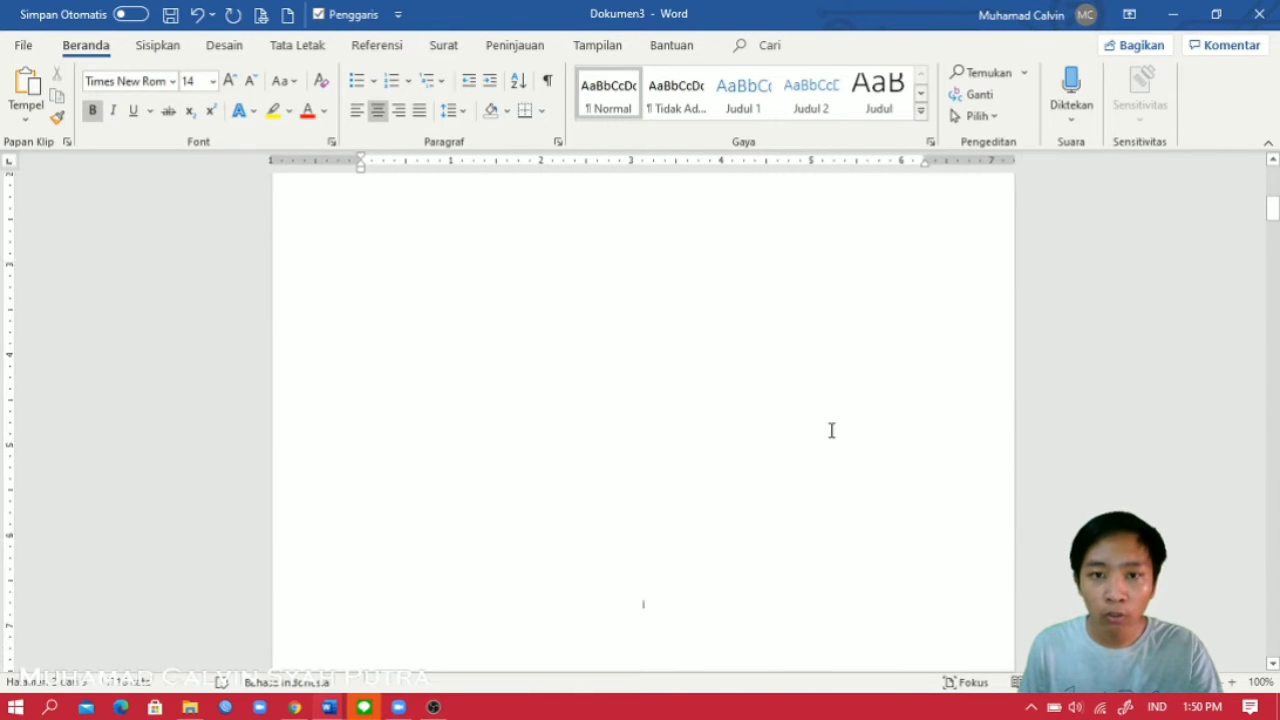
{"action": "scroll", "coordinate": [831, 430], "scroll_direction": "up", "scroll_amount": 5}
{"action": "scroll", "coordinate": [831, 430], "scroll_direction": "down", "scroll_amount": 3}
{"action": "scroll", "coordinate": [831, 430], "scroll_direction": "up", "scroll_amount": 3}
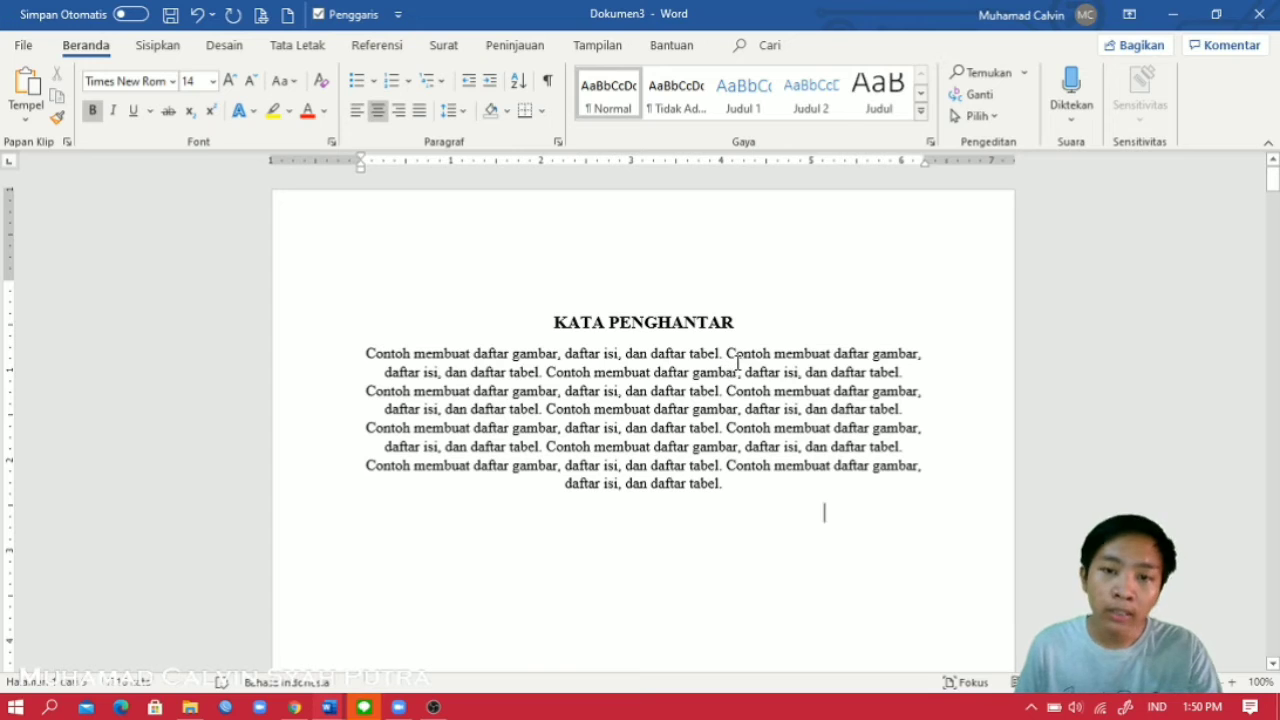
Step: Create a new style named "judul" from the KATA PENGHANTAR heading and bring up its detailed formatting options
{"action": "left_click_drag", "start_coordinate": [745, 323], "coordinate": [535, 323]}
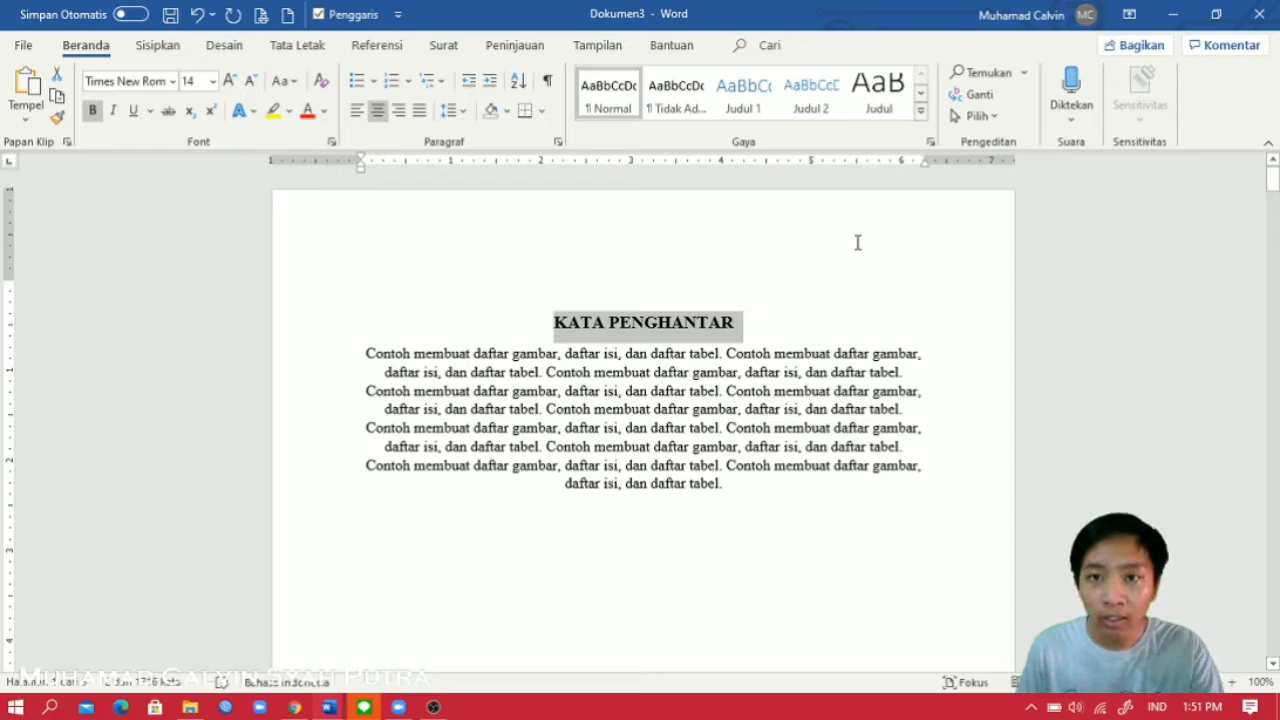
{"action": "left_click", "coordinate": [921, 112]}
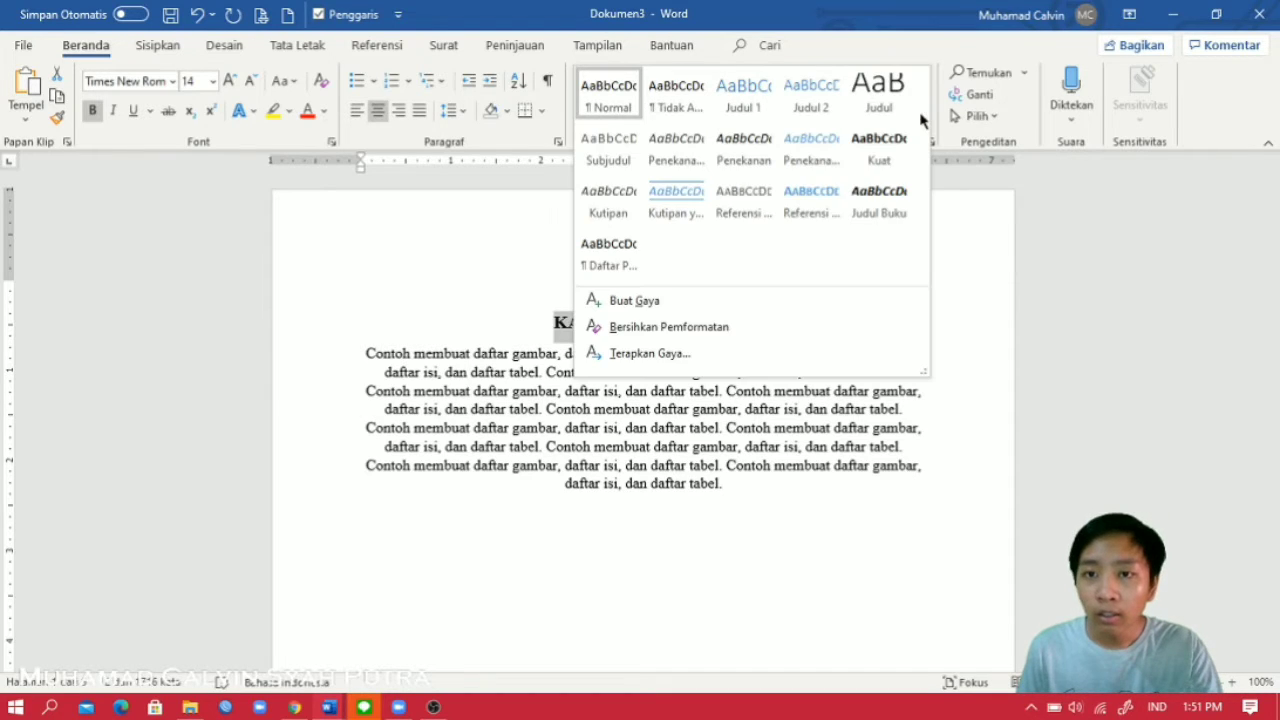
{"action": "left_click", "coordinate": [666, 310]}
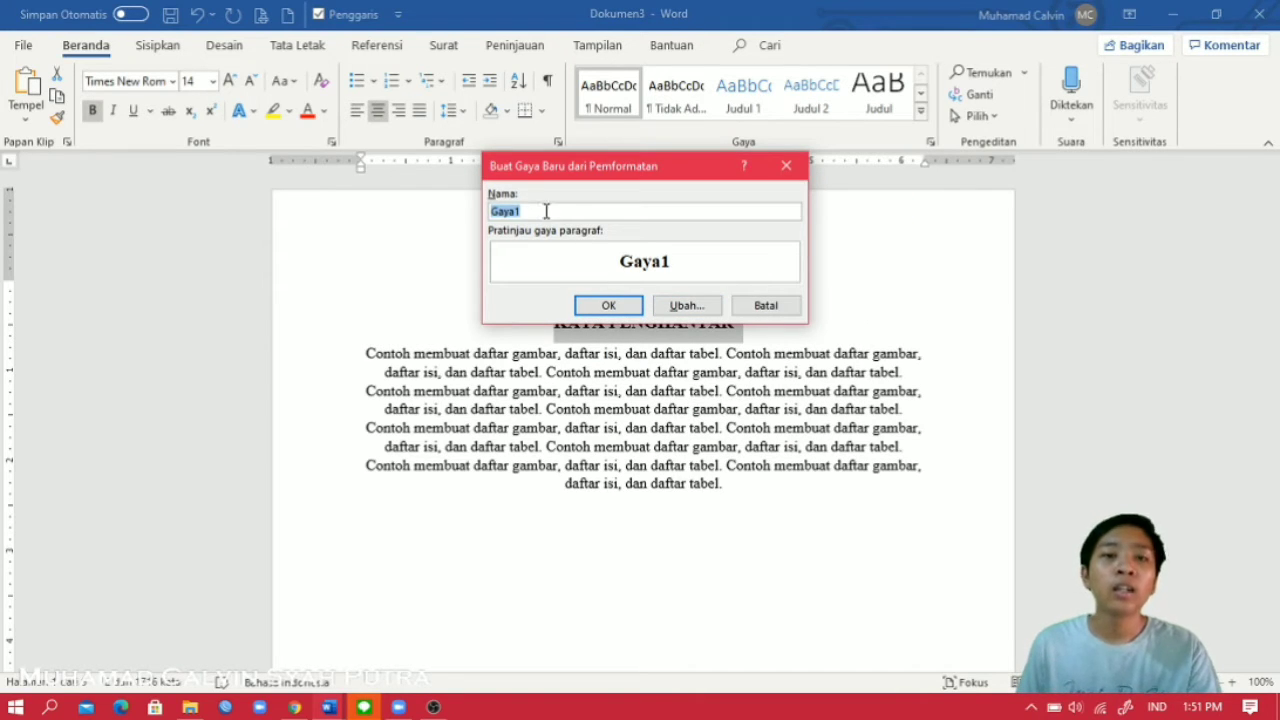
{"action": "left_click_drag", "start_coordinate": [546, 211], "coordinate": [490, 211]}
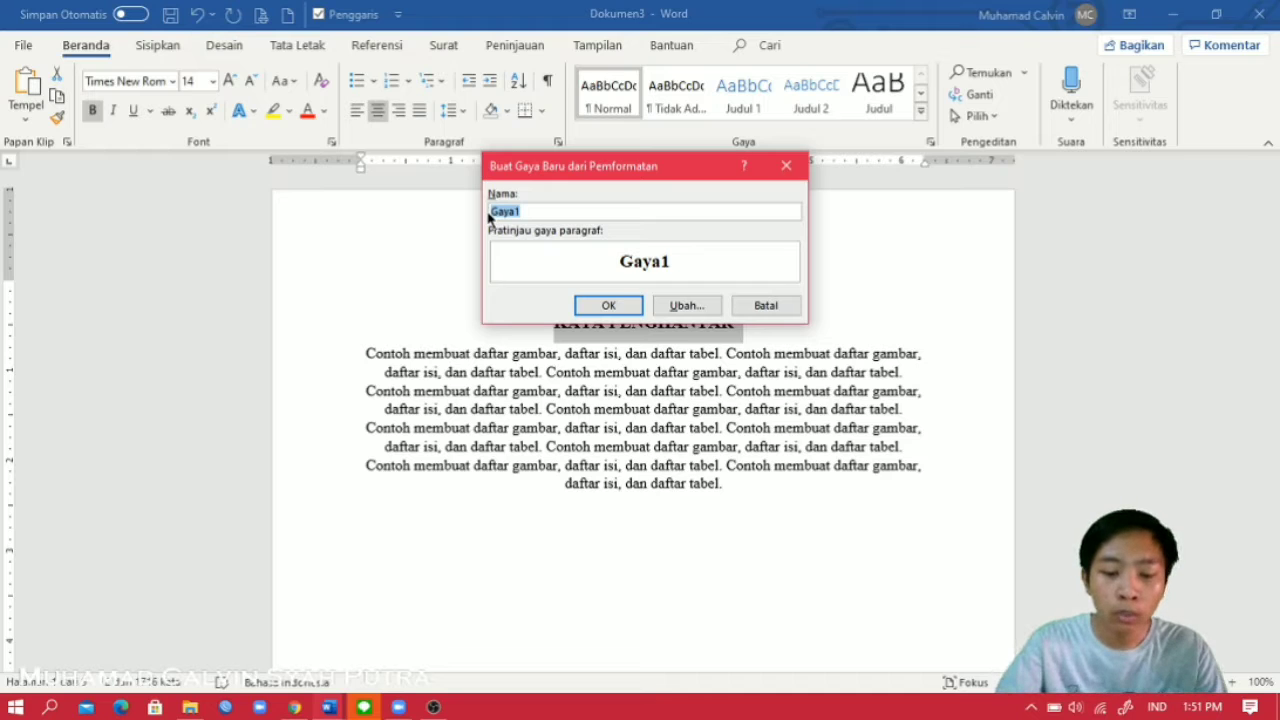
{"action": "key", "text": "BackSpace"}
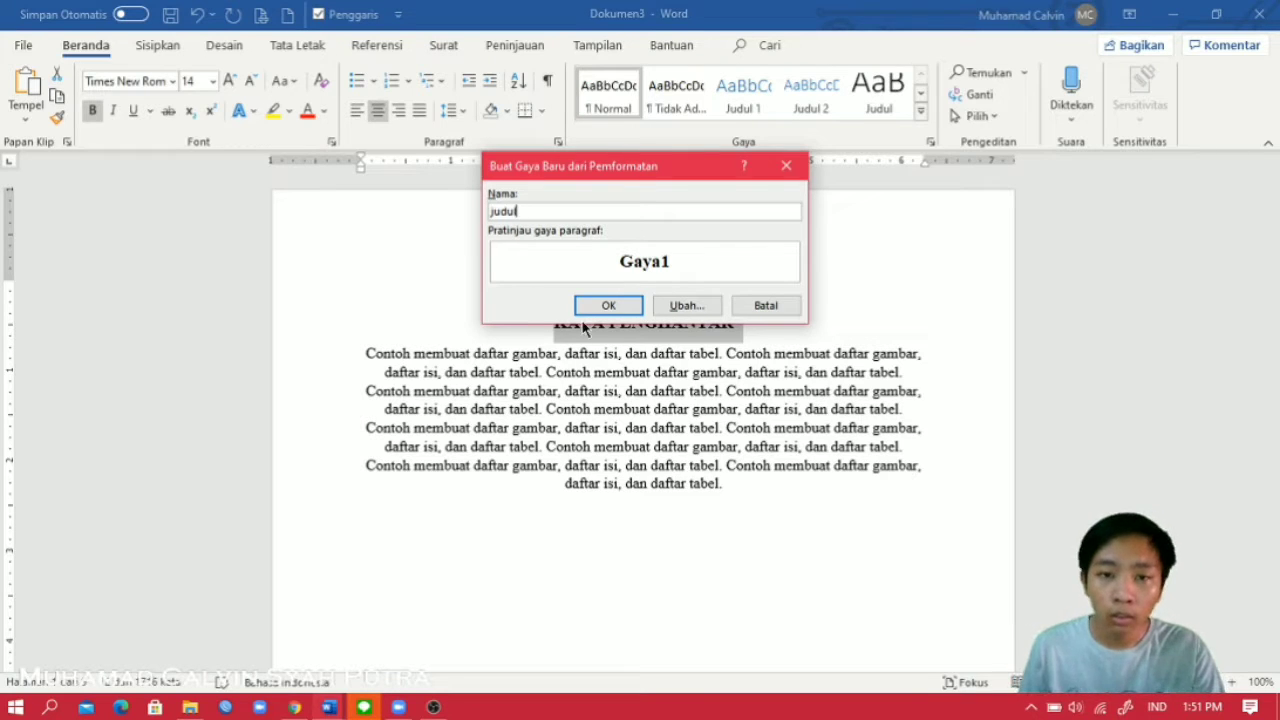
{"action": "type", "text": "judul"}
{"action": "left_click", "coordinate": [687, 305]}
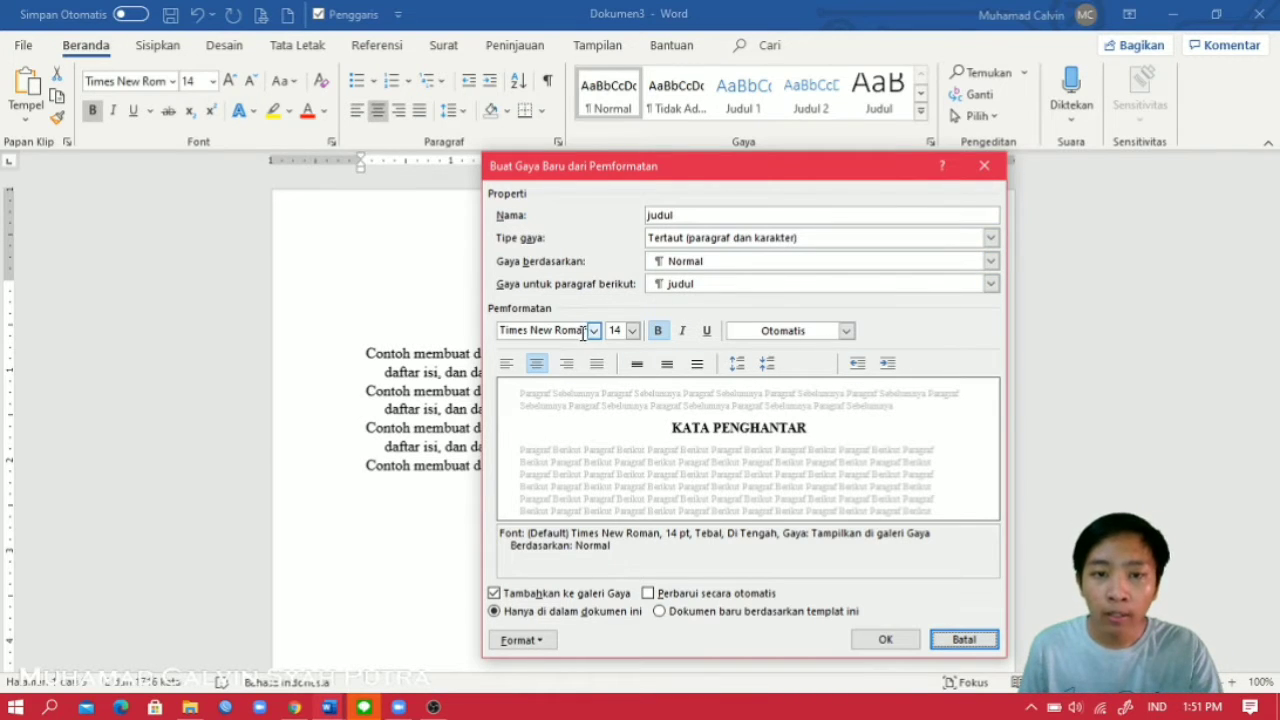
Step: Try an 18 pt font size for the judul style and set it back to 14 pt
{"action": "left_click", "coordinate": [545, 336]}
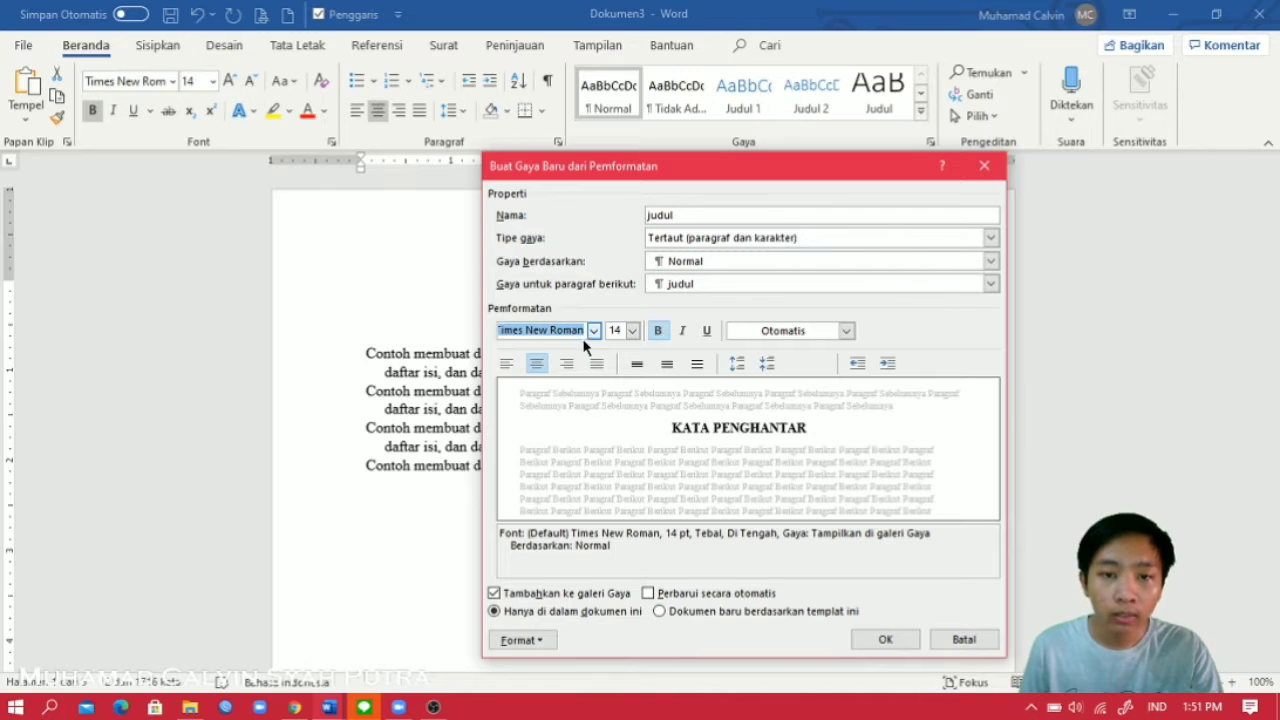
{"action": "left_click", "coordinate": [593, 331]}
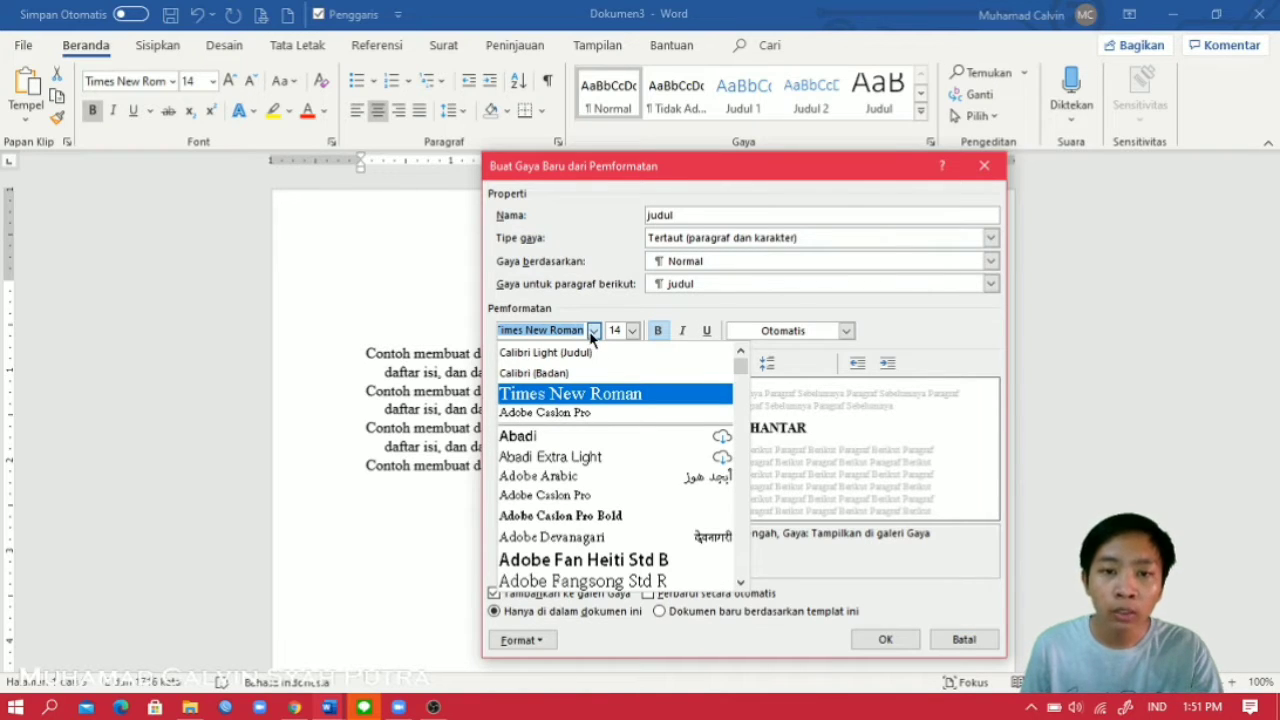
{"action": "left_click", "coordinate": [593, 331]}
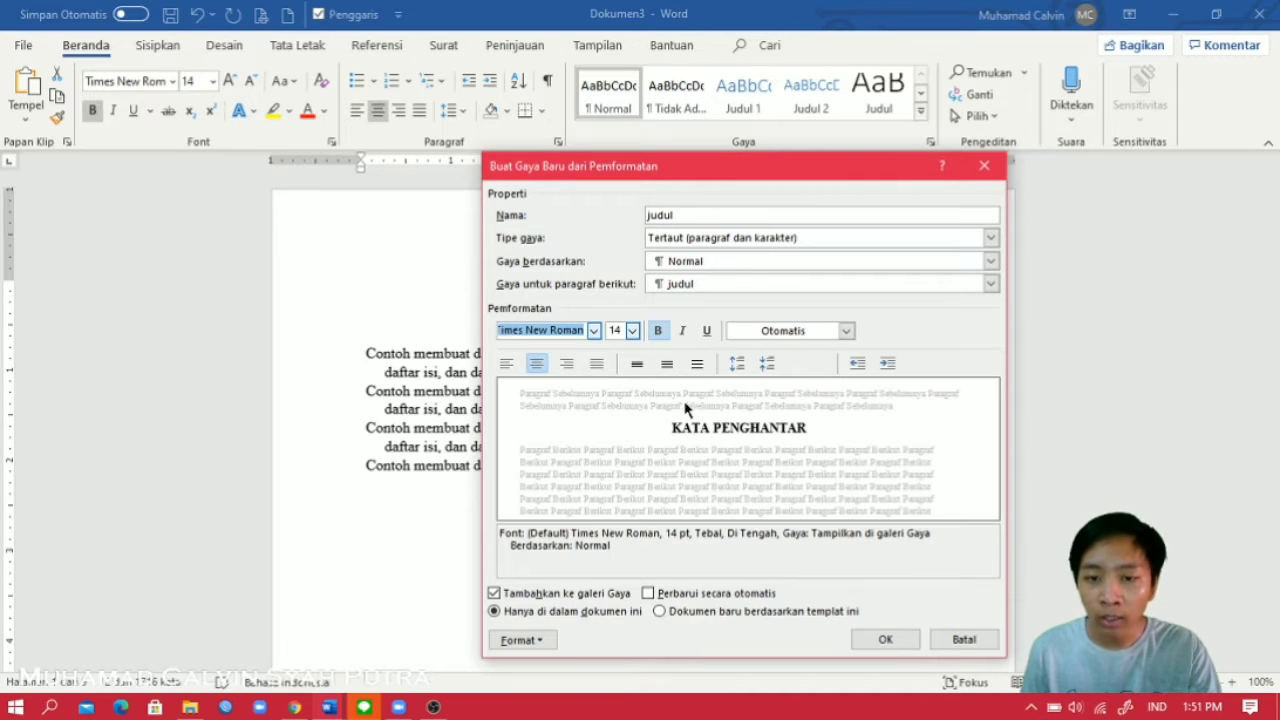
{"action": "left_click", "coordinate": [632, 331]}
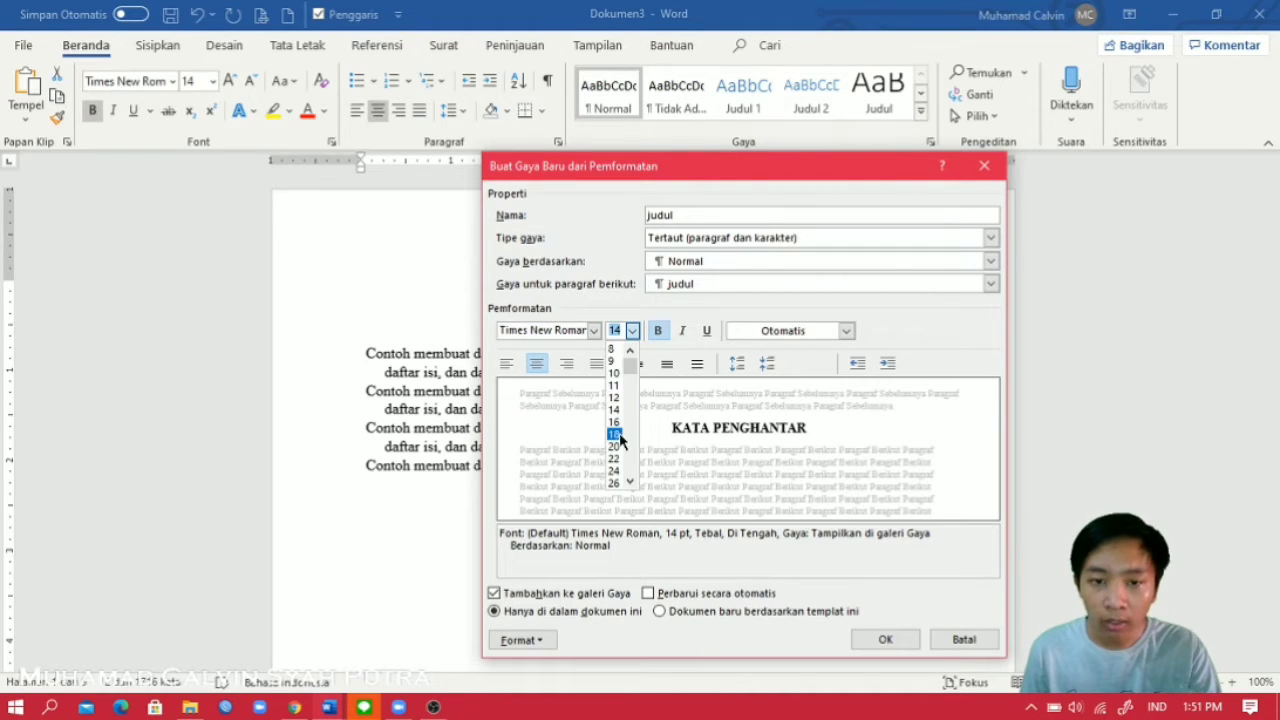
{"action": "left_click", "coordinate": [619, 422]}
{"action": "left_click", "coordinate": [632, 331]}
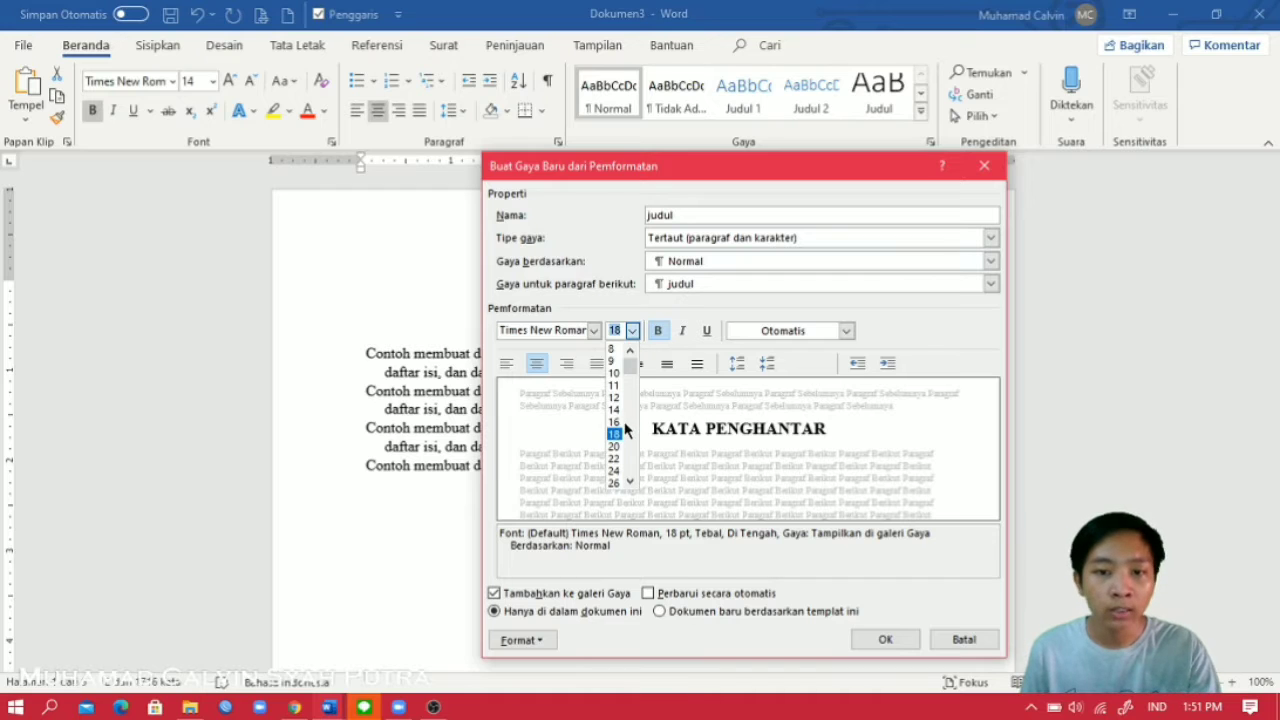
{"action": "left_click", "coordinate": [614, 411]}
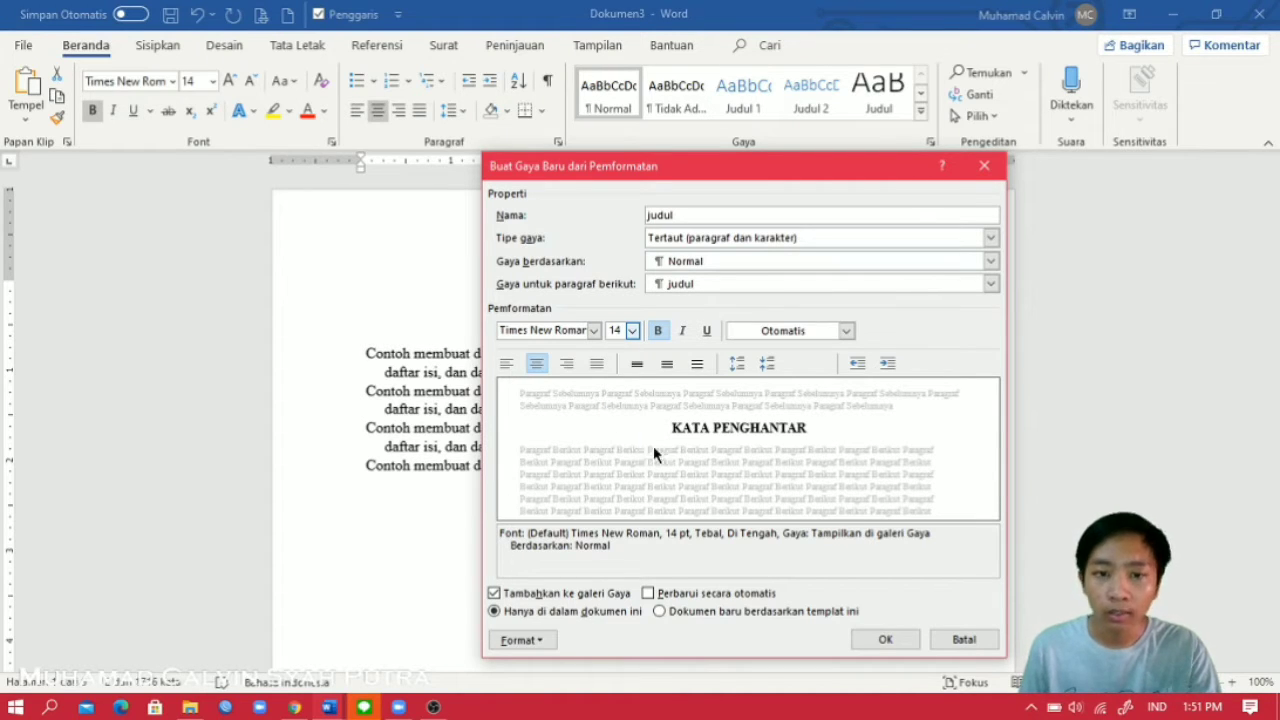
Step: Compare the alignment options for the judul style, set it to centred and save the style
{"action": "left_click", "coordinate": [505, 365]}
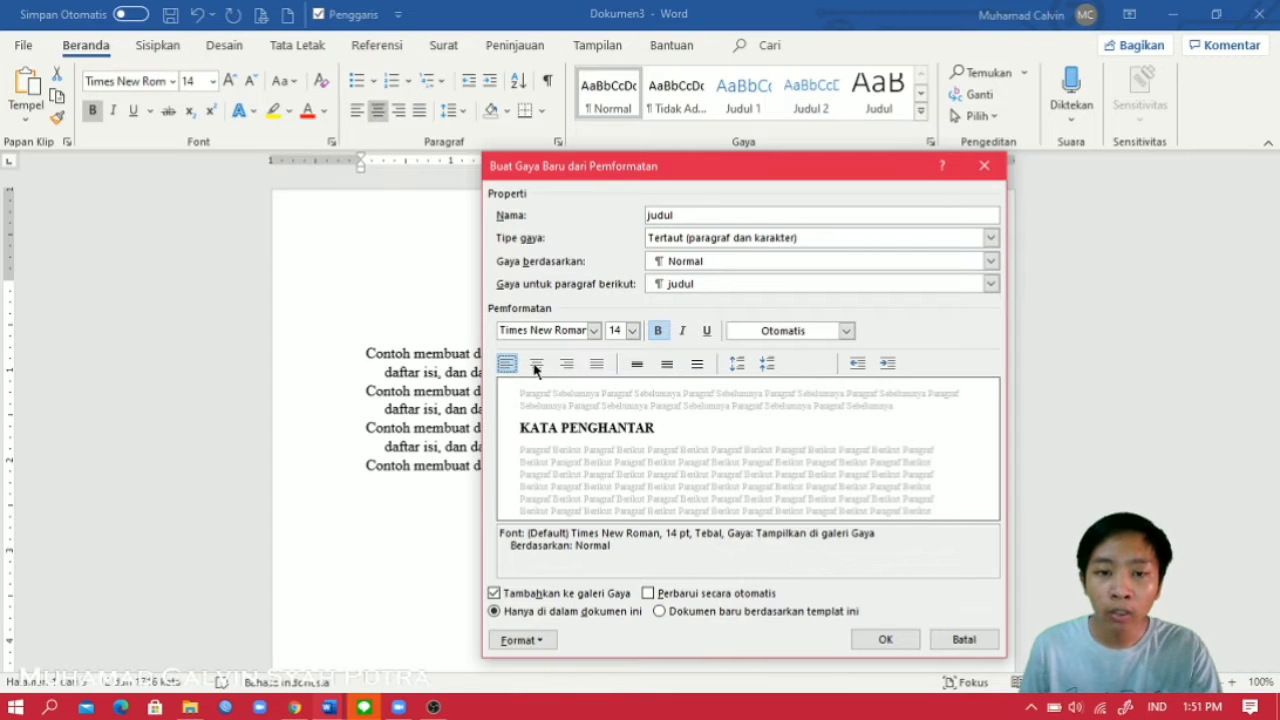
{"action": "left_click", "coordinate": [536, 365]}
{"action": "left_click", "coordinate": [567, 364]}
{"action": "left_click", "coordinate": [596, 365]}
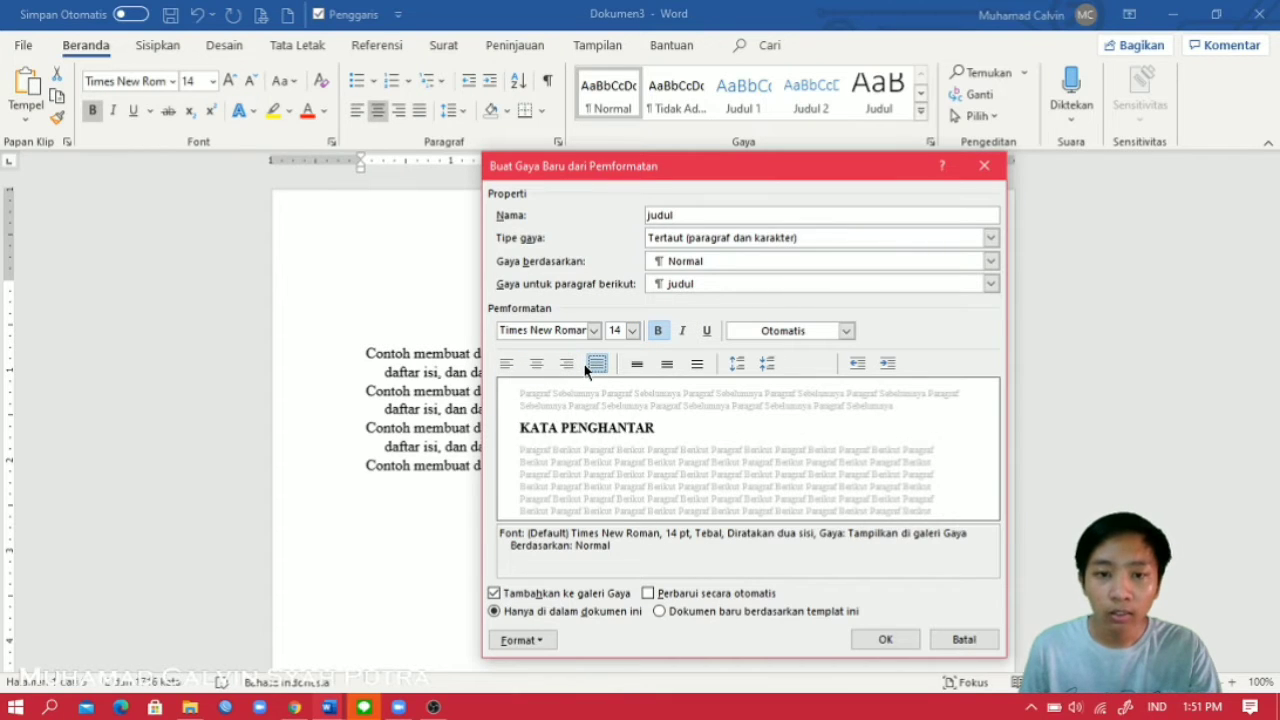
{"action": "left_click", "coordinate": [537, 366]}
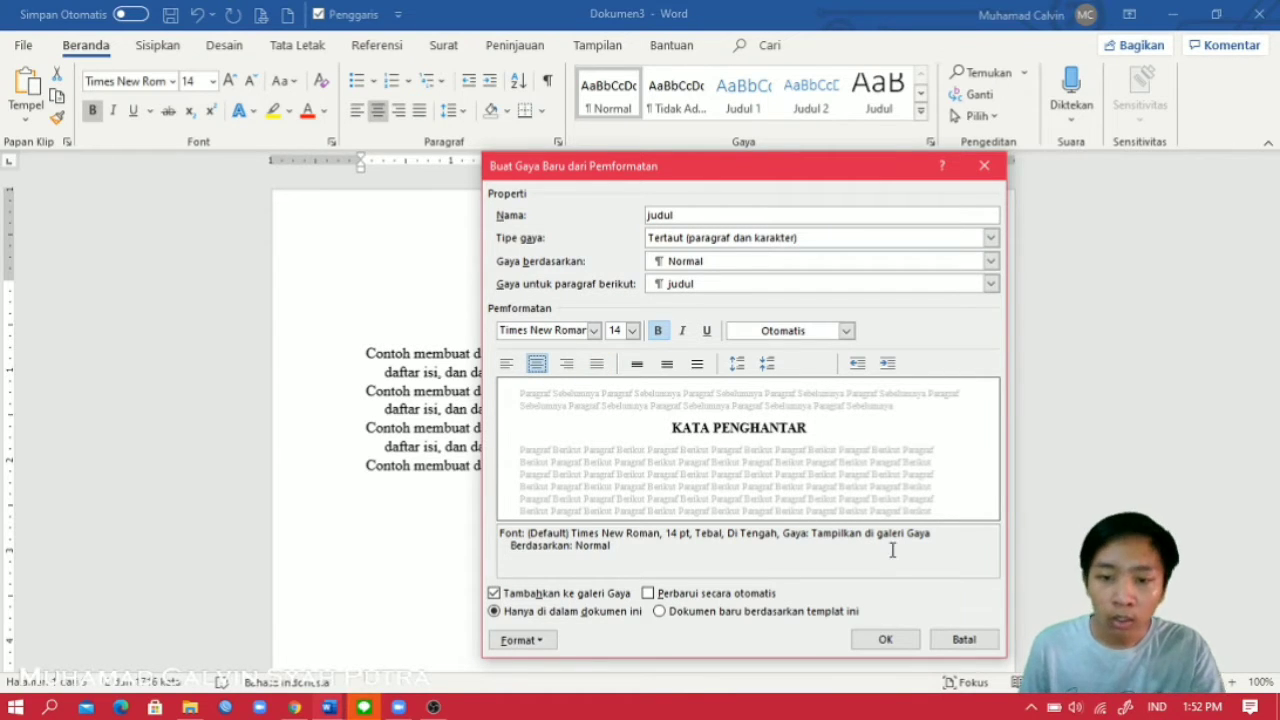
{"action": "left_click", "coordinate": [886, 641]}
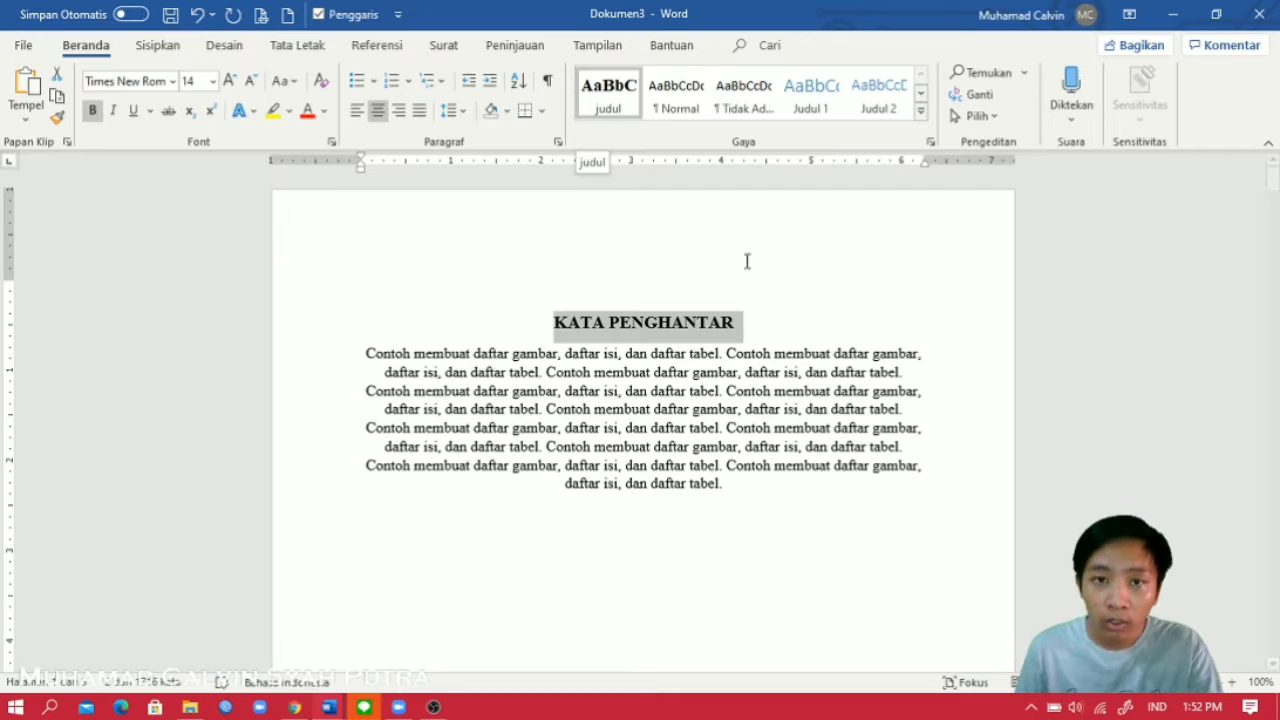
{"action": "left_click", "coordinate": [803, 320]}
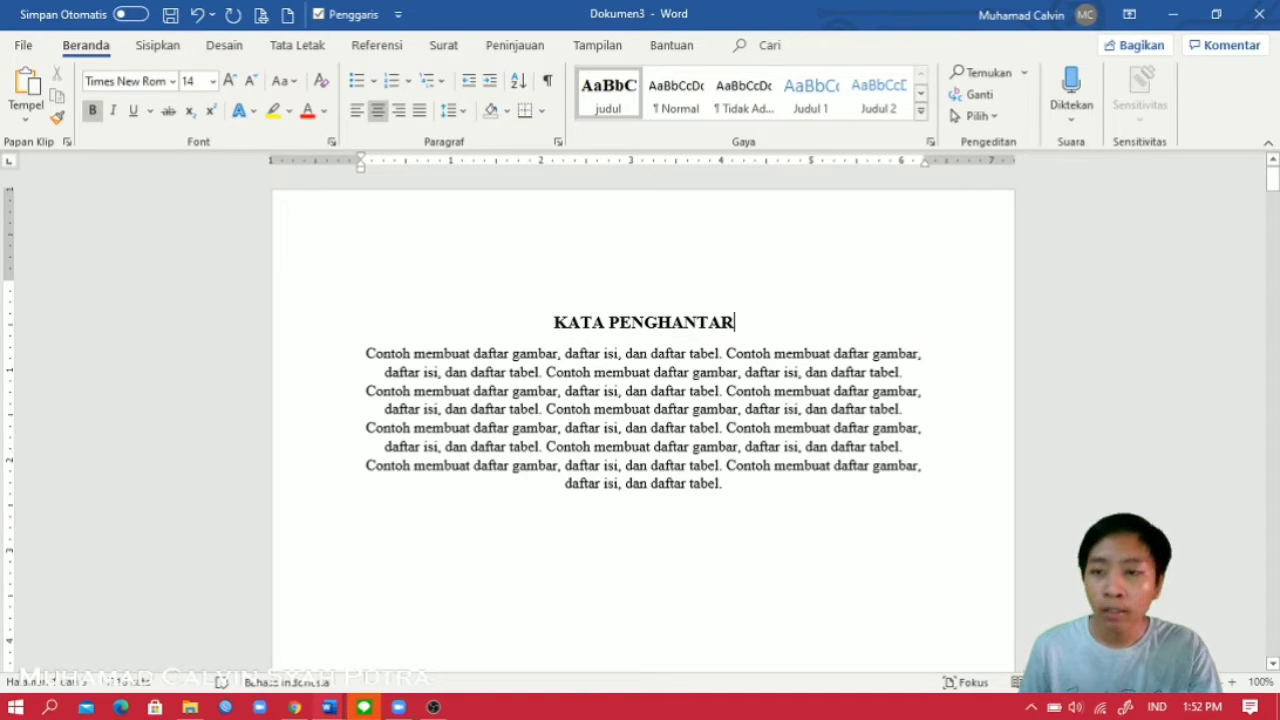
Step: Apply the judul style to the DAFTAR ISI, DAFTAR GAMBAR and DAFTAR TABEL headings
{"action": "left_click_drag", "start_coordinate": [1271, 186], "coordinate": [1264, 236]}
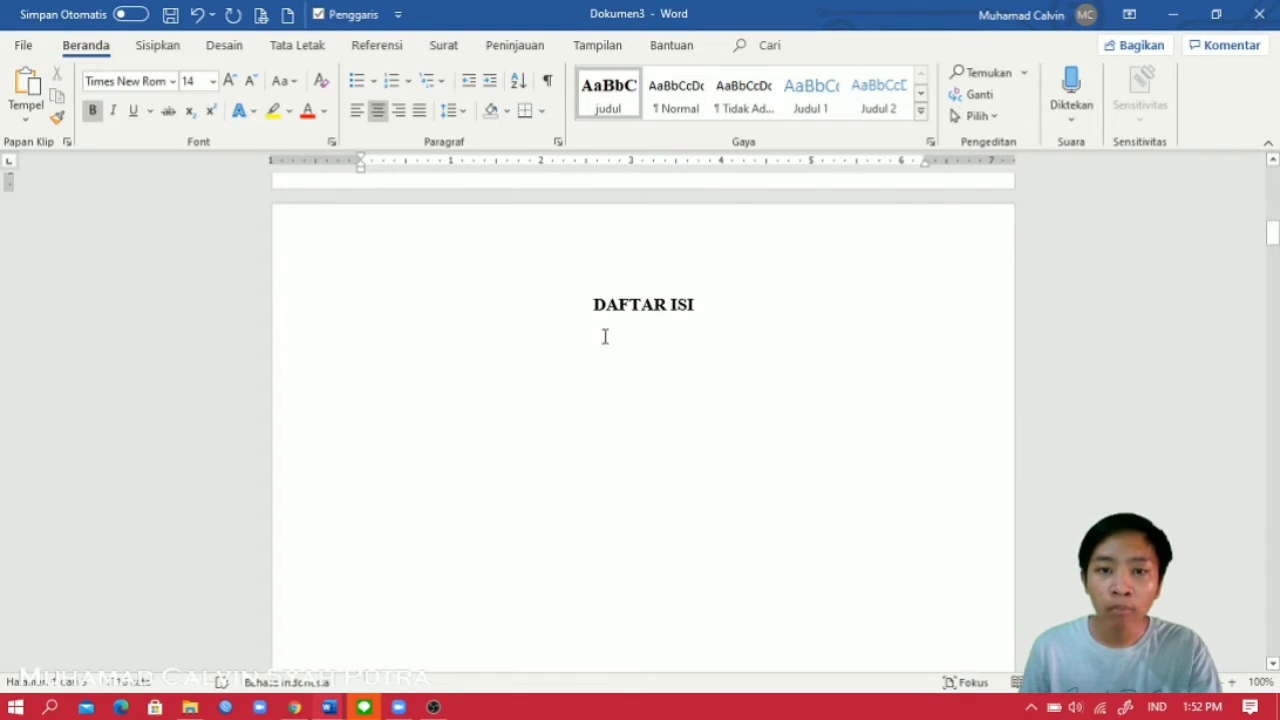
{"action": "left_click_drag", "start_coordinate": [695, 305], "coordinate": [594, 306]}
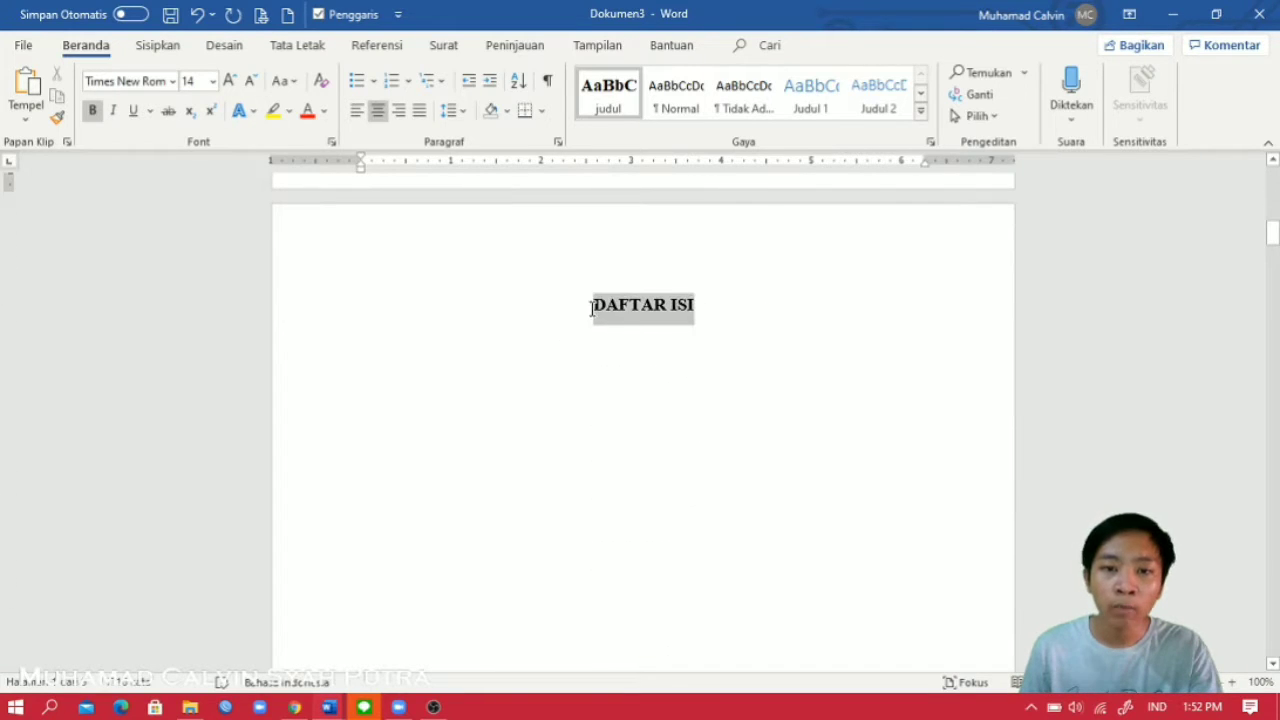
{"action": "left_click", "coordinate": [614, 112]}
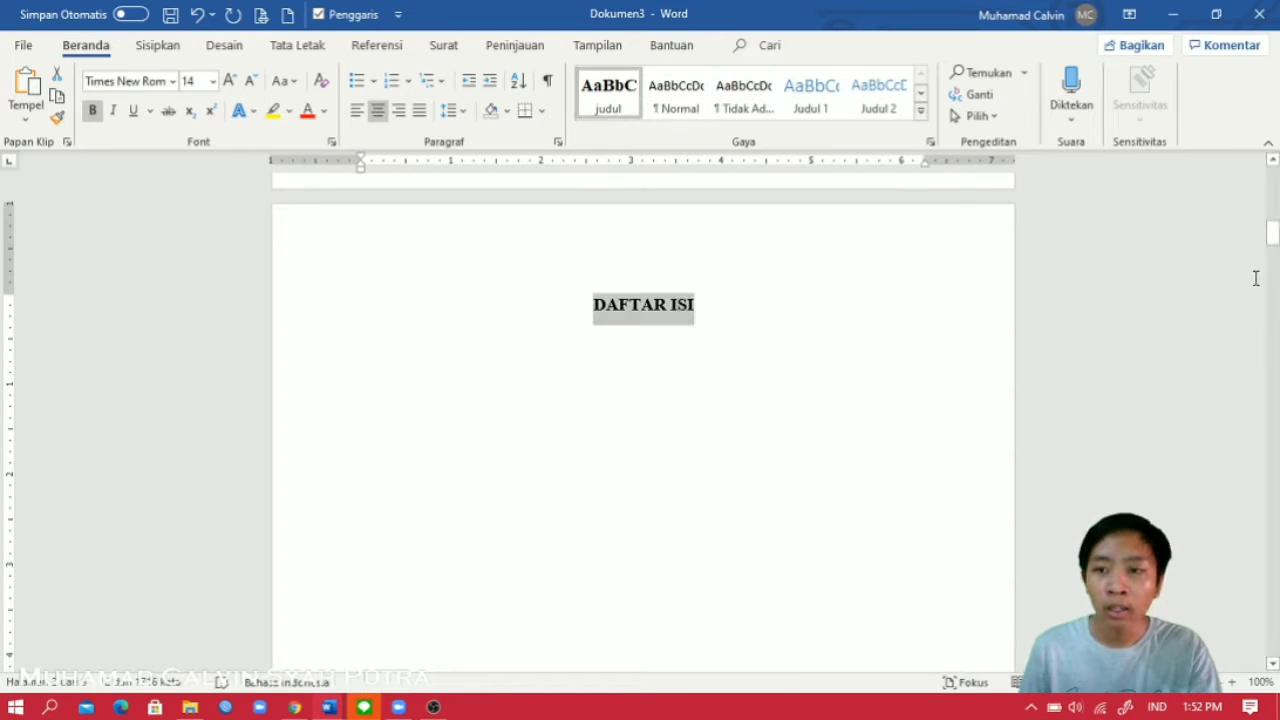
{"action": "left_click_drag", "start_coordinate": [1274, 243], "coordinate": [1271, 296]}
{"action": "left_click_drag", "start_coordinate": [716, 375], "coordinate": [564, 377]}
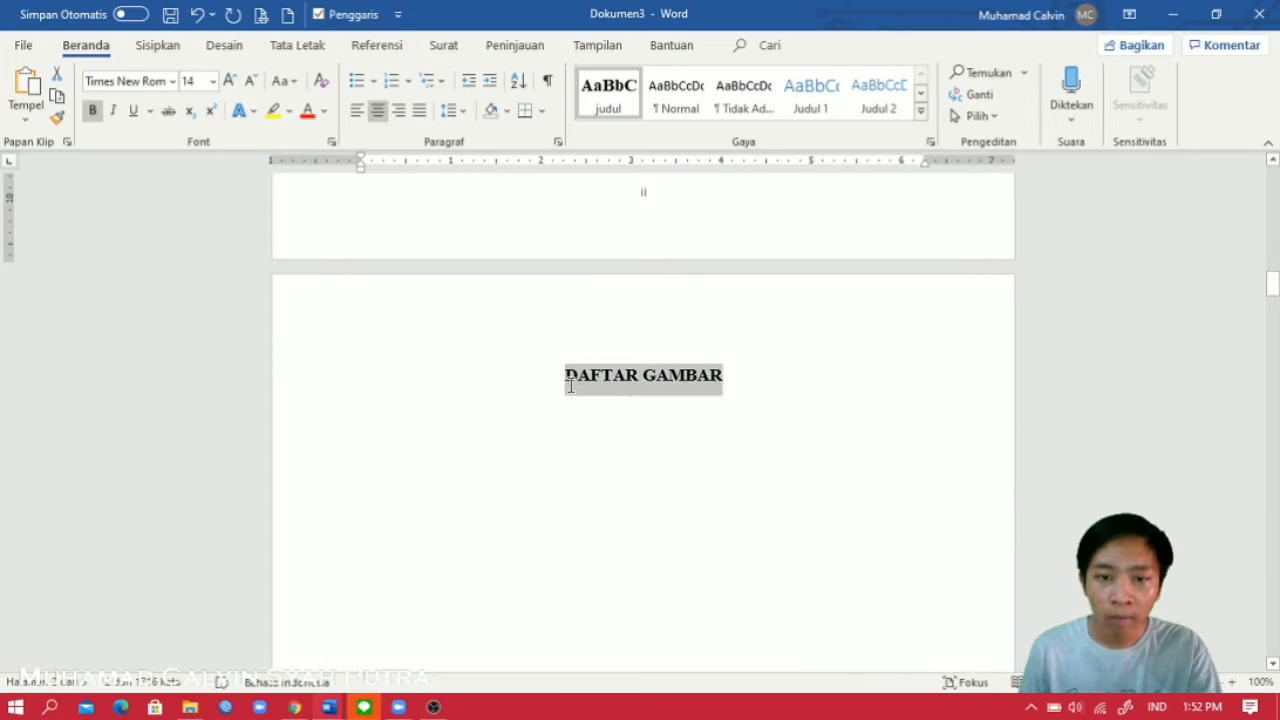
{"action": "left_click", "coordinate": [606, 112]}
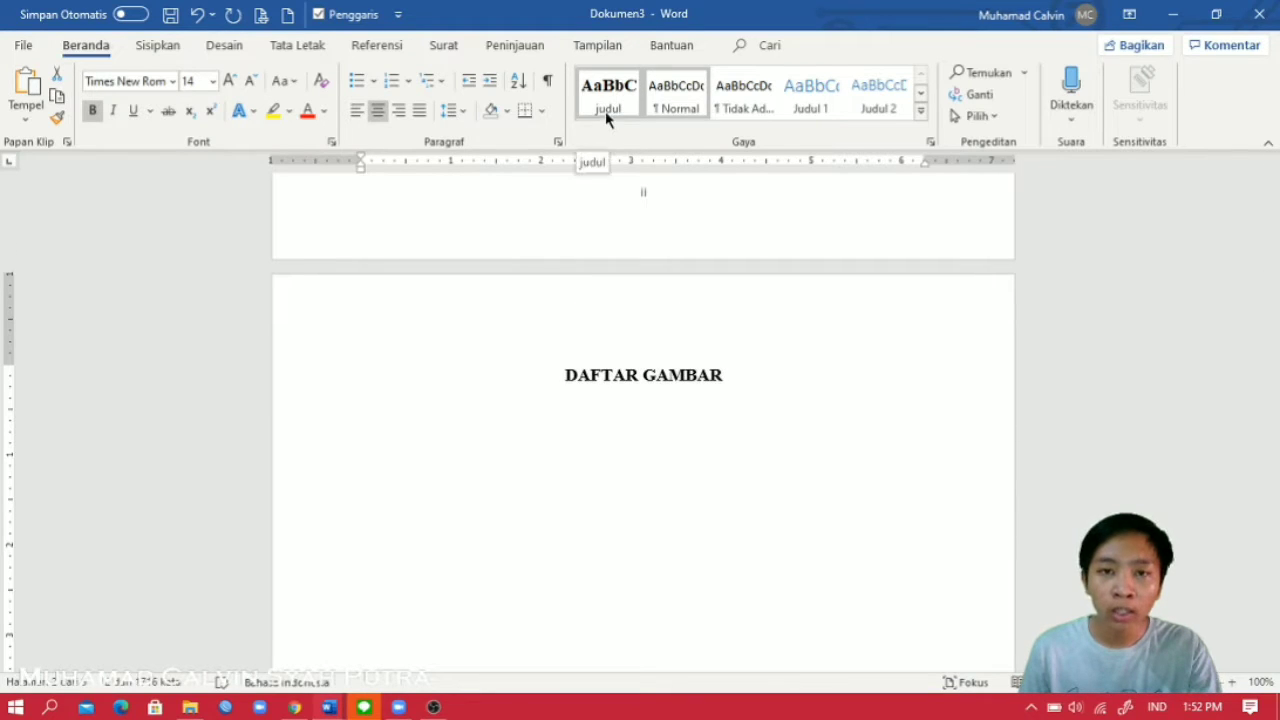
{"action": "left_click_drag", "start_coordinate": [1275, 290], "coordinate": [1272, 340]}
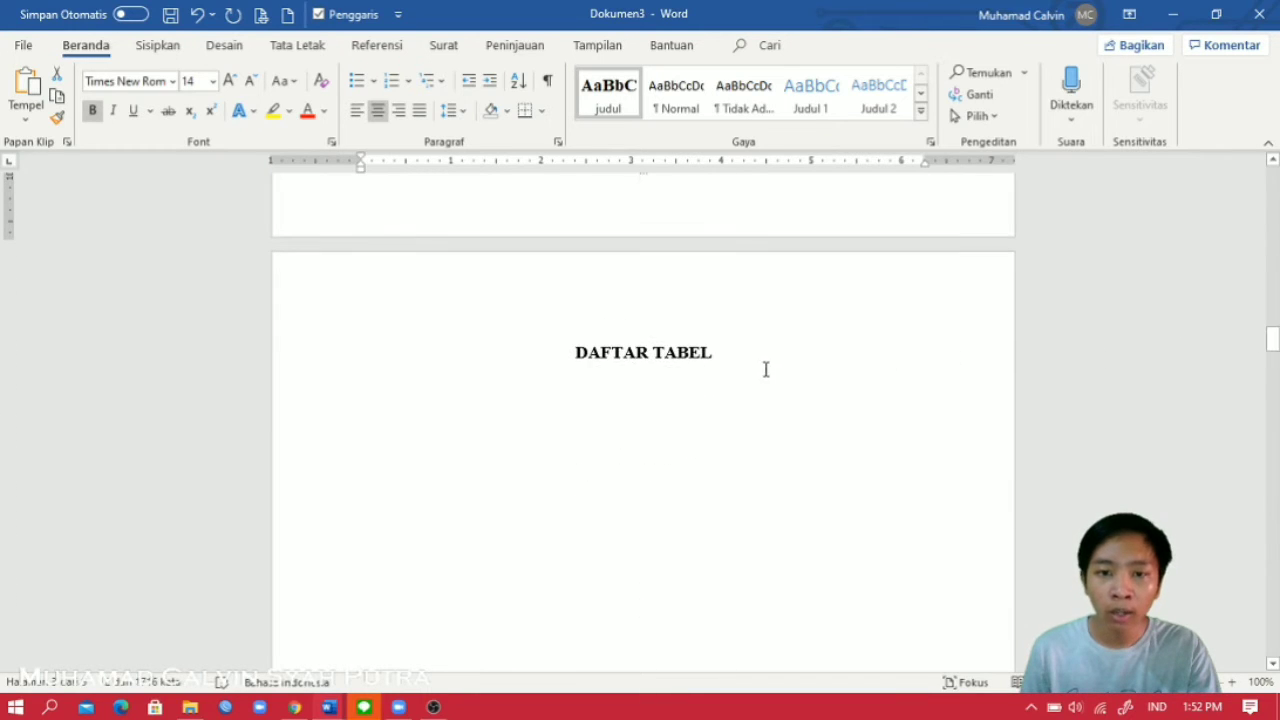
{"action": "left_click_drag", "start_coordinate": [713, 348], "coordinate": [543, 363]}
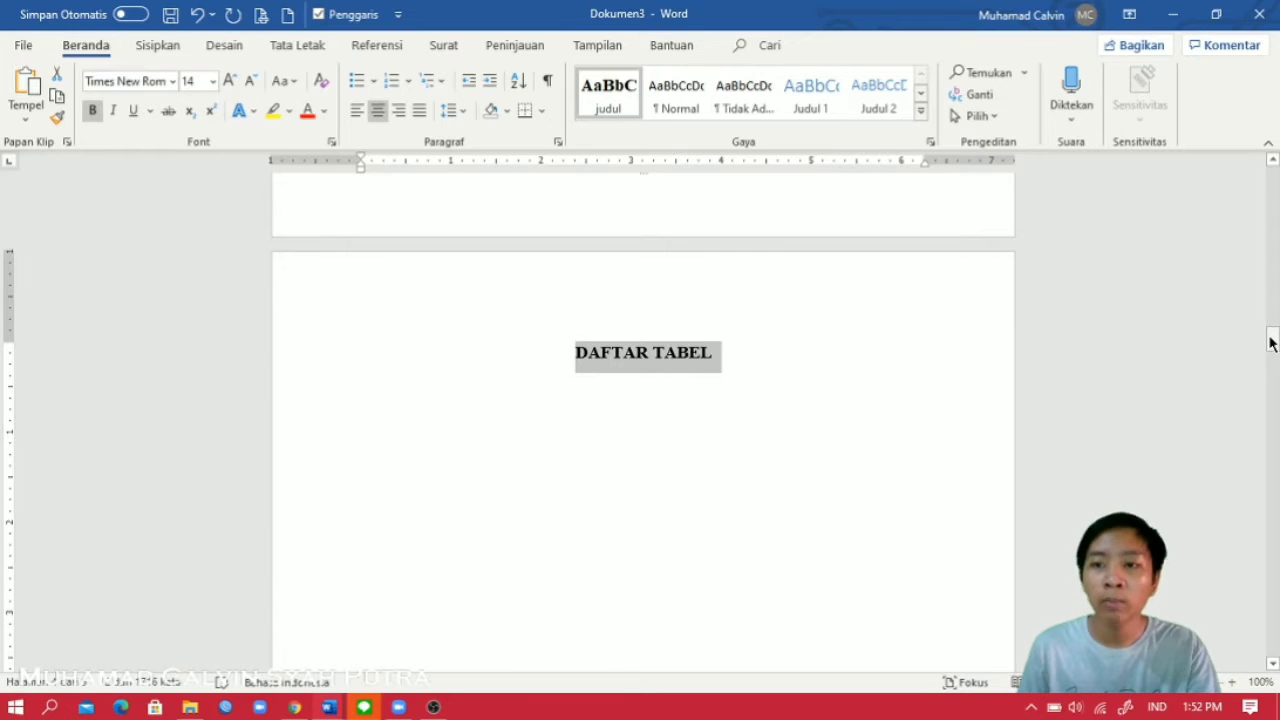
Step: Split the BAB I PENDAHULUAN heading into two lines by inserting a text wrapping break before PENDAHULUAN
{"action": "left_click_drag", "start_coordinate": [1271, 343], "coordinate": [1262, 400]}
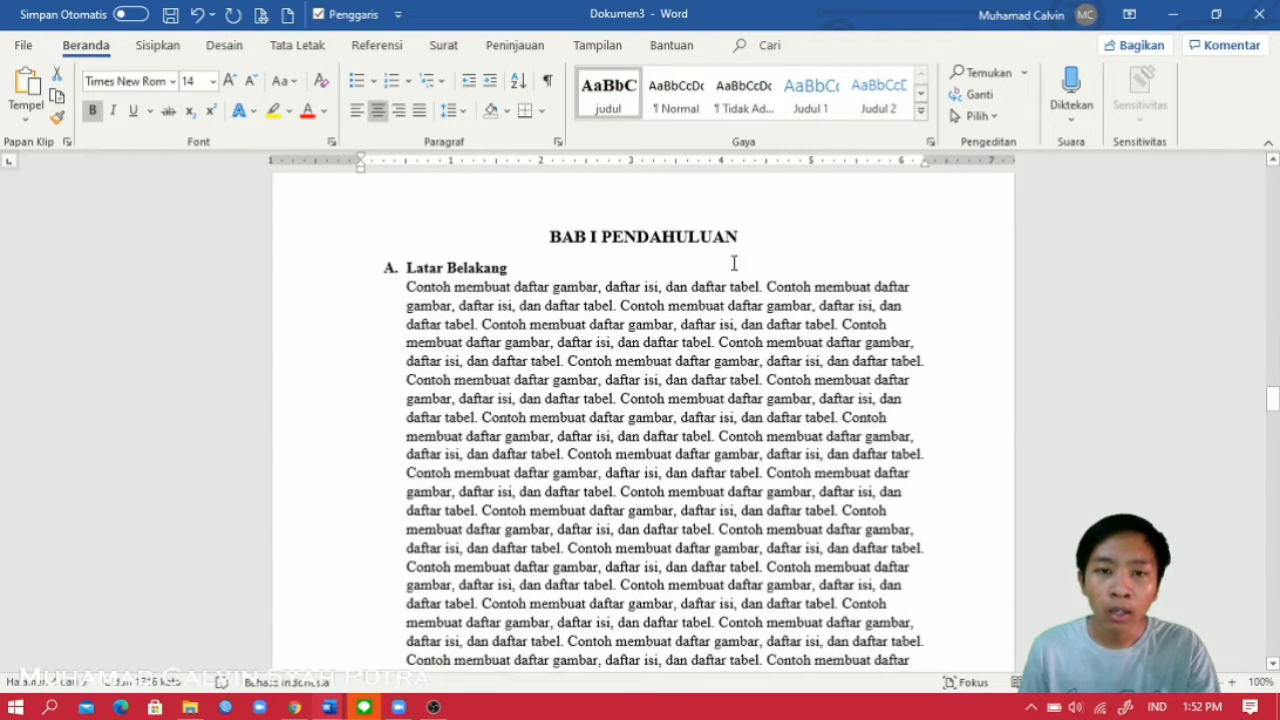
{"action": "left_click", "coordinate": [600, 240]}
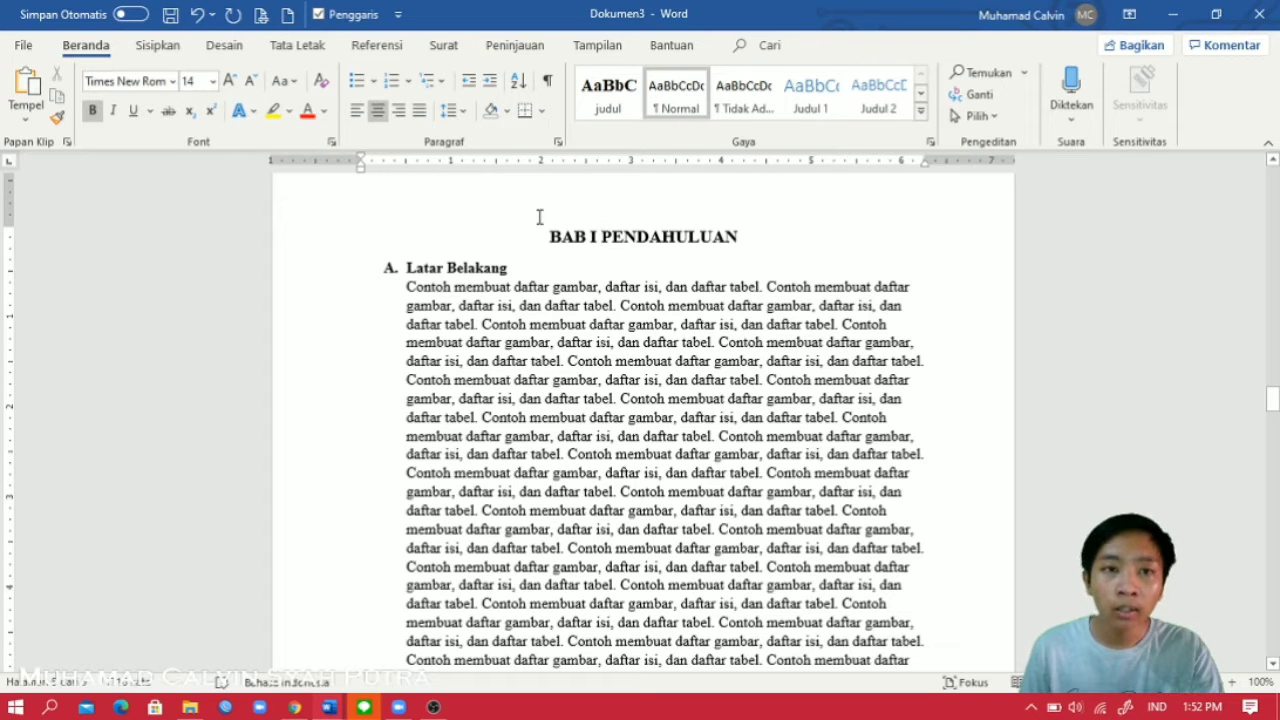
{"action": "left_click", "coordinate": [302, 50]}
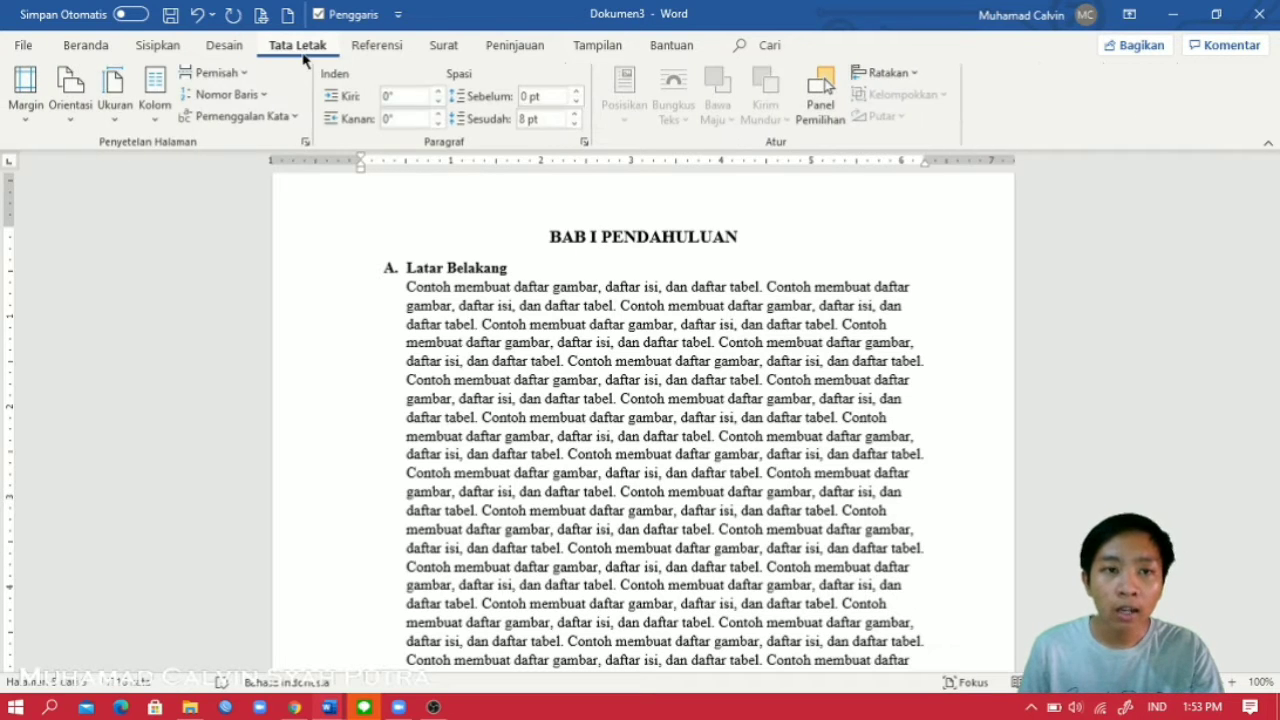
{"action": "left_click", "coordinate": [242, 80]}
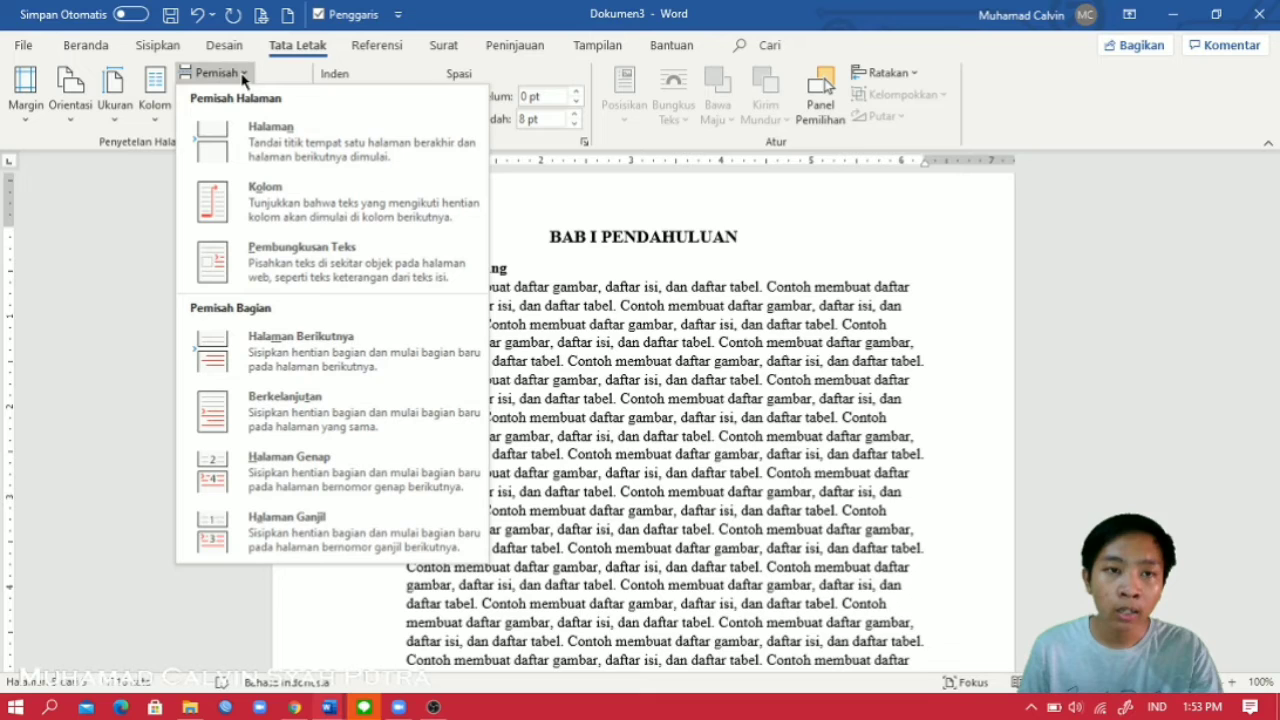
{"action": "left_click", "coordinate": [258, 262]}
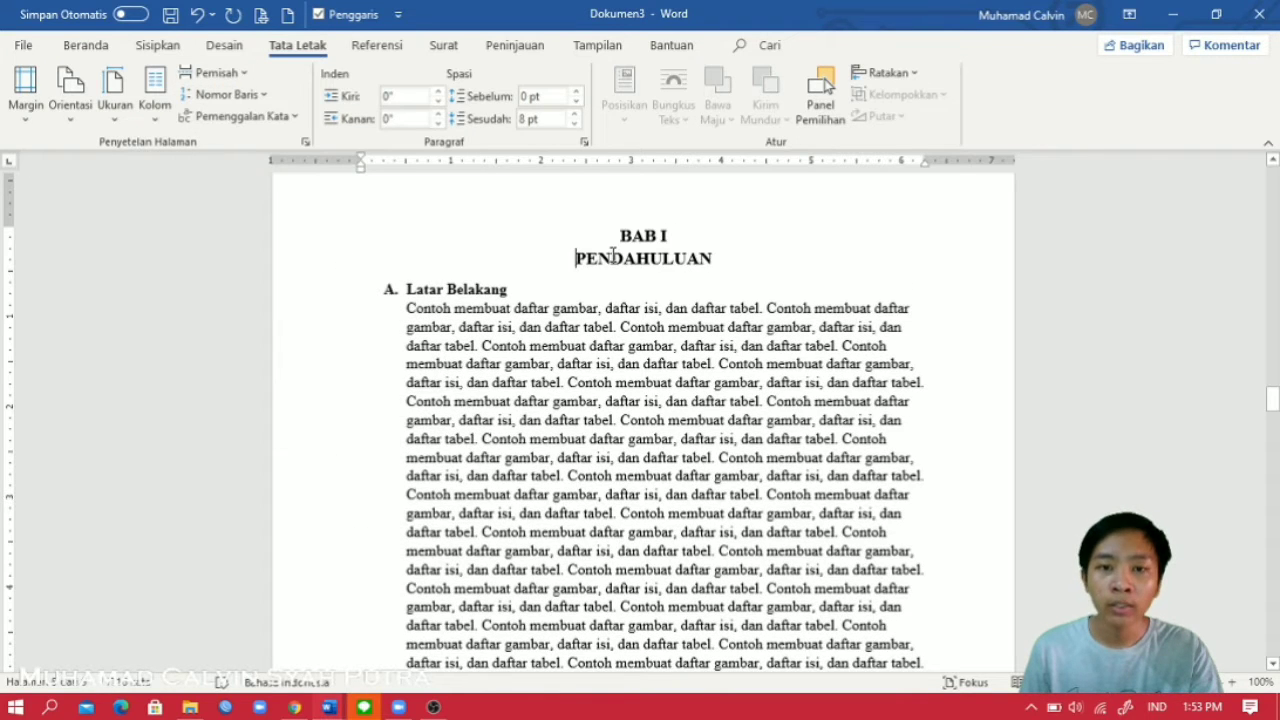
Step: Apply the judul style to the two-line BAB I PENDAHULUAN heading
{"action": "left_click_drag", "start_coordinate": [619, 234], "coordinate": [706, 258]}
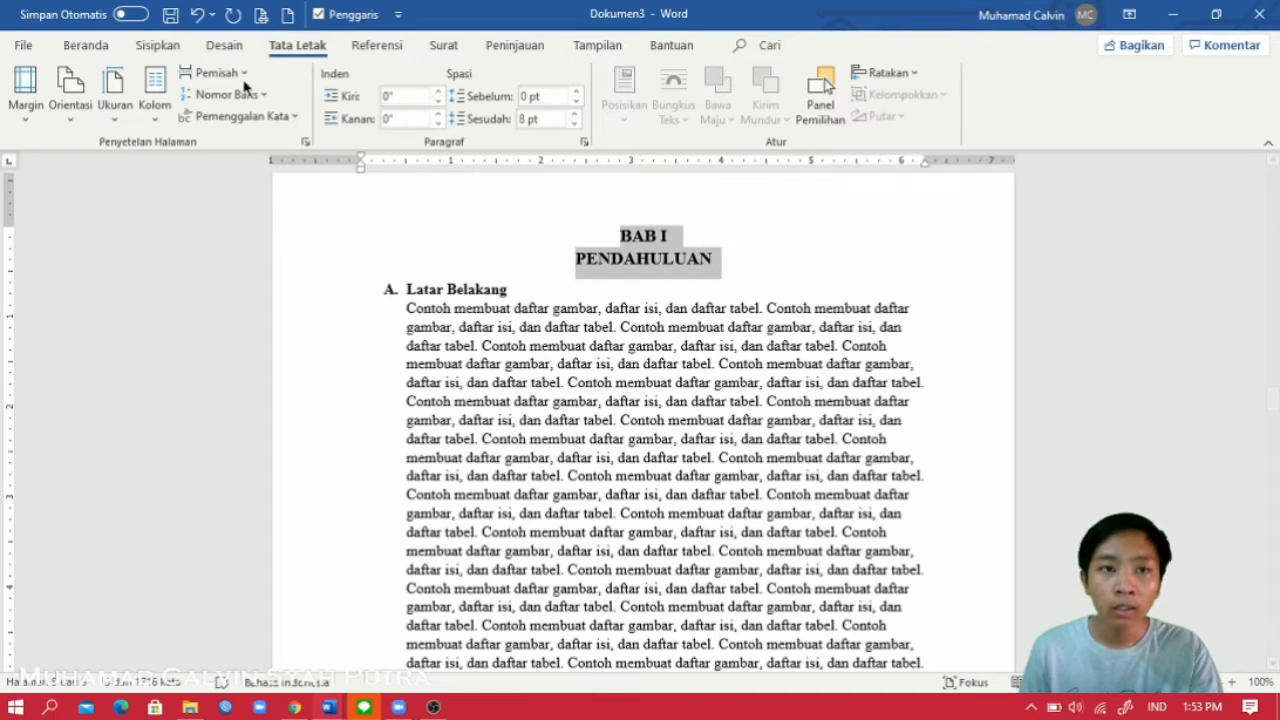
{"action": "left_click", "coordinate": [86, 46]}
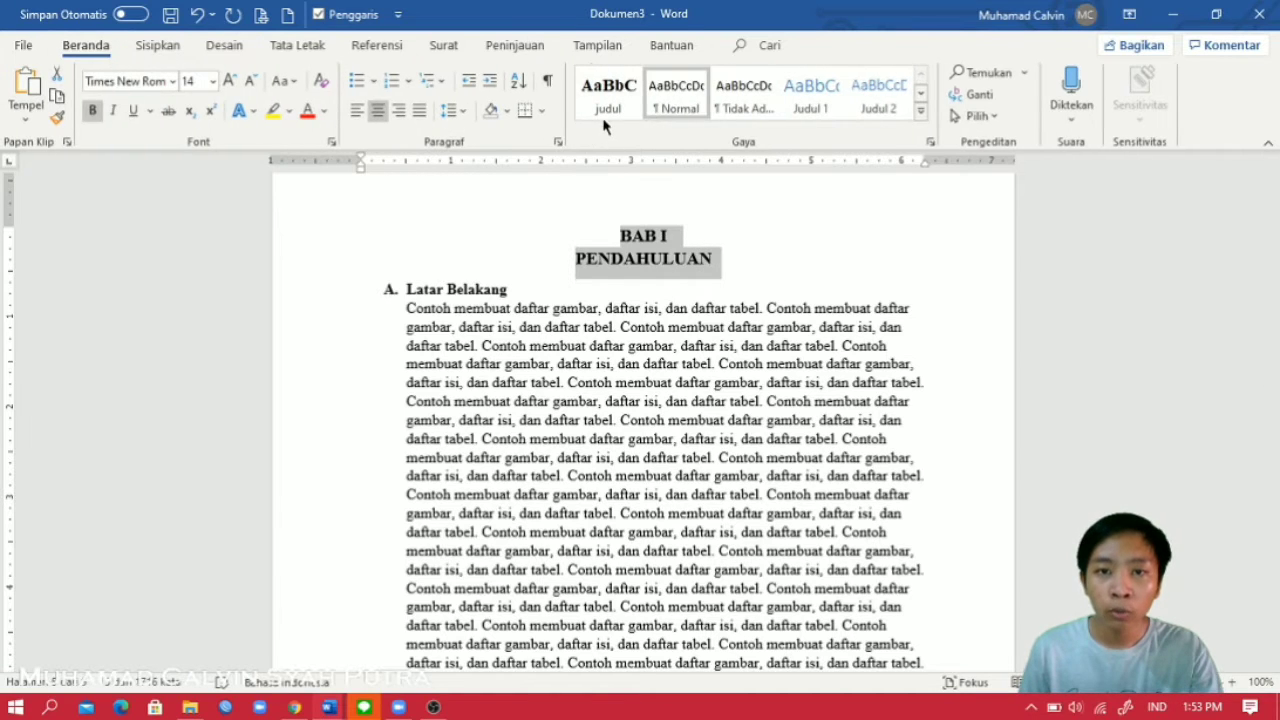
{"action": "left_click", "coordinate": [604, 112]}
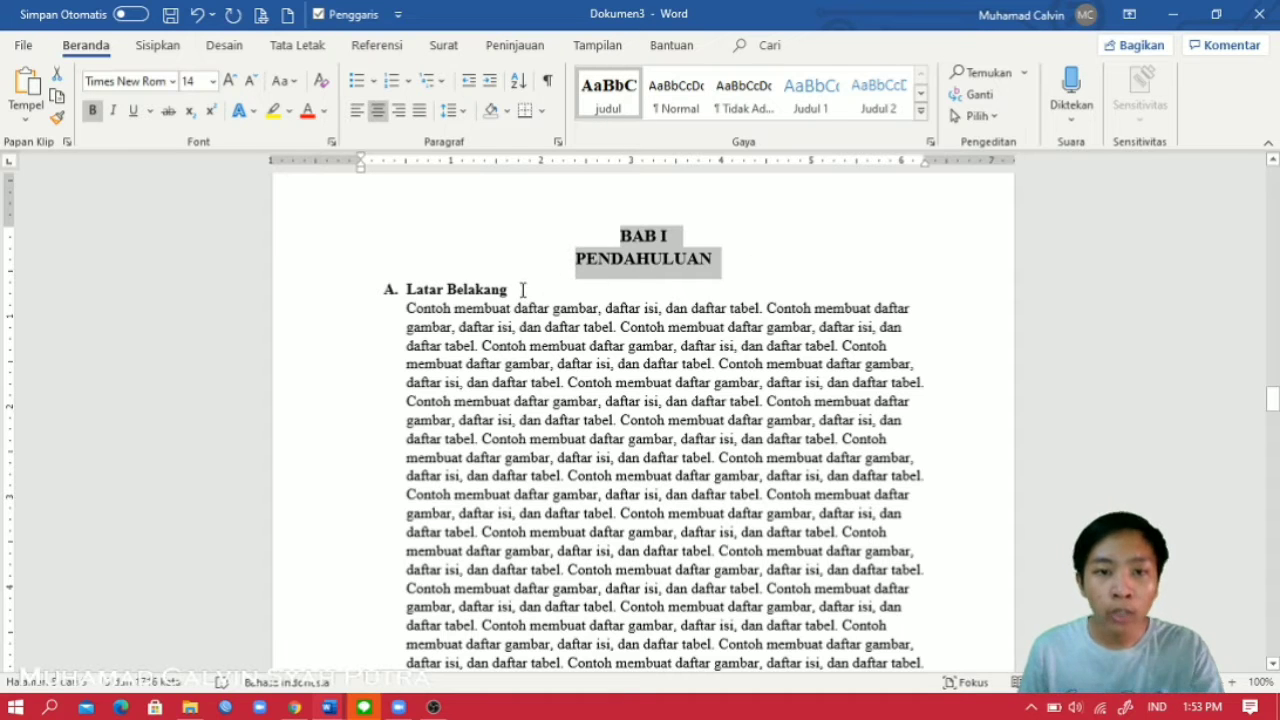
Step: Start a new style from the formatting of the Latar Belakang subheading and name it Sub judul
{"action": "left_click_drag", "start_coordinate": [514, 289], "coordinate": [381, 289]}
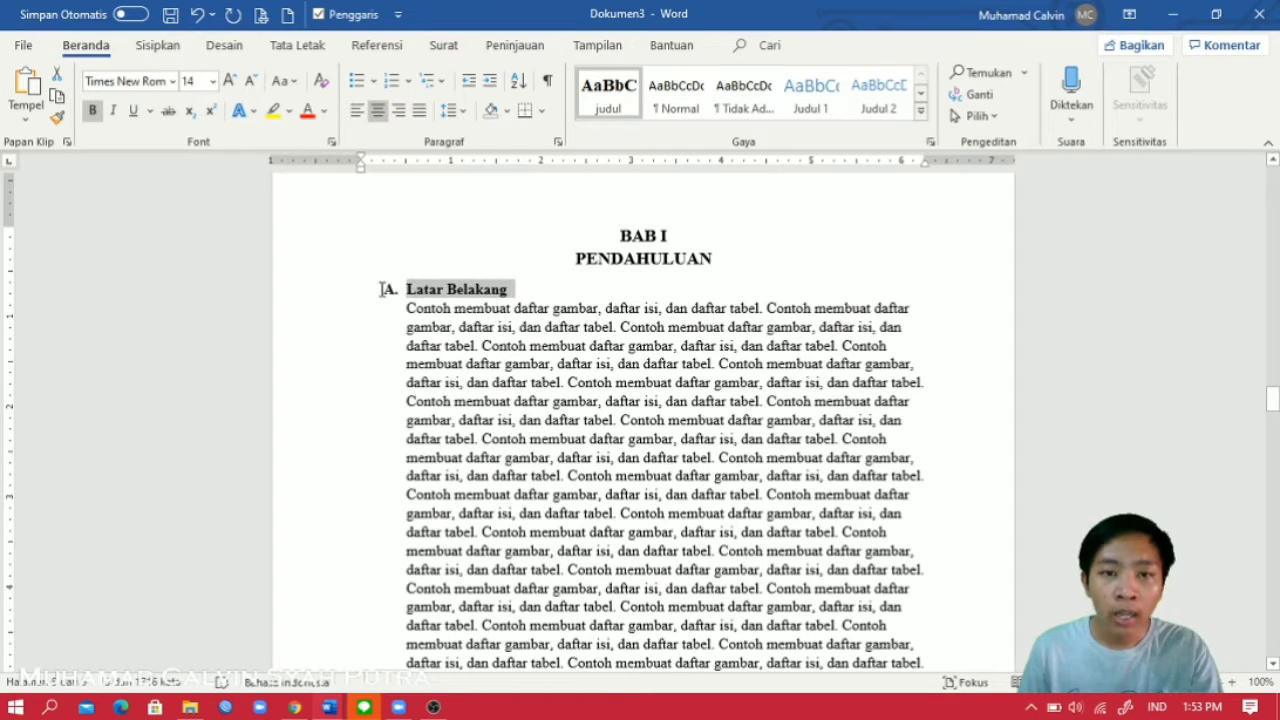
{"action": "left_click", "coordinate": [920, 115]}
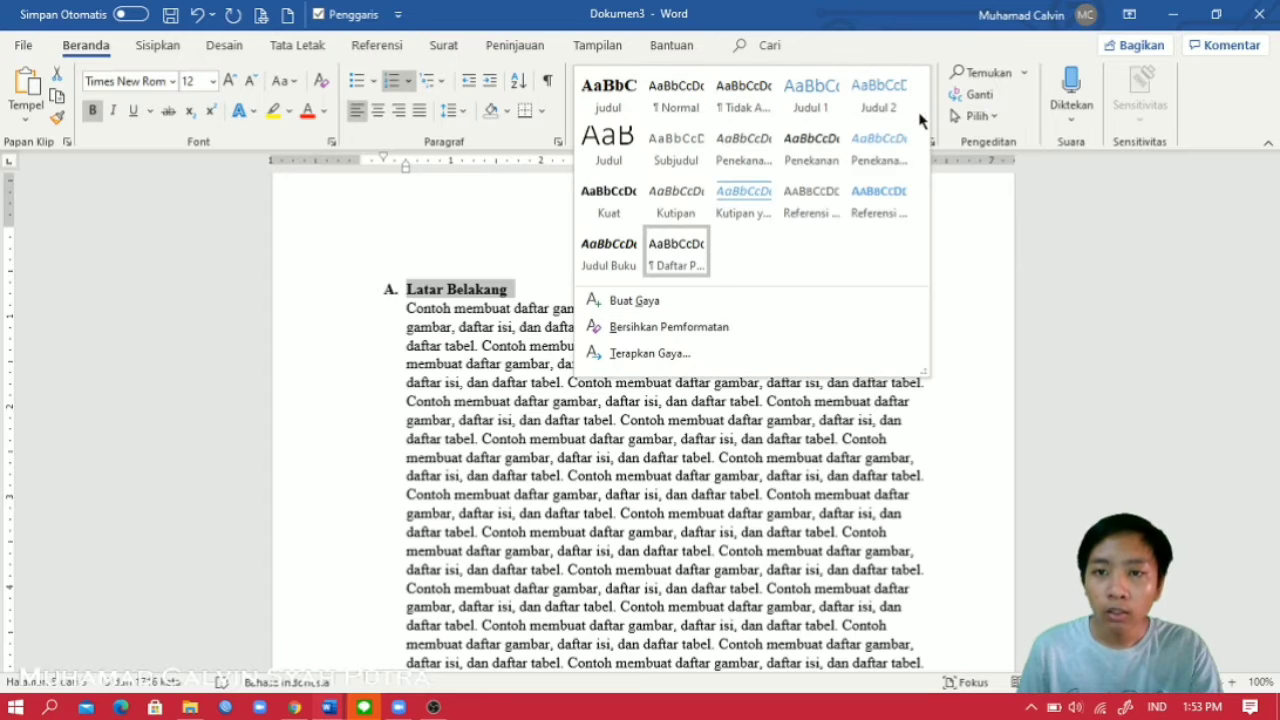
{"action": "left_click", "coordinate": [654, 300]}
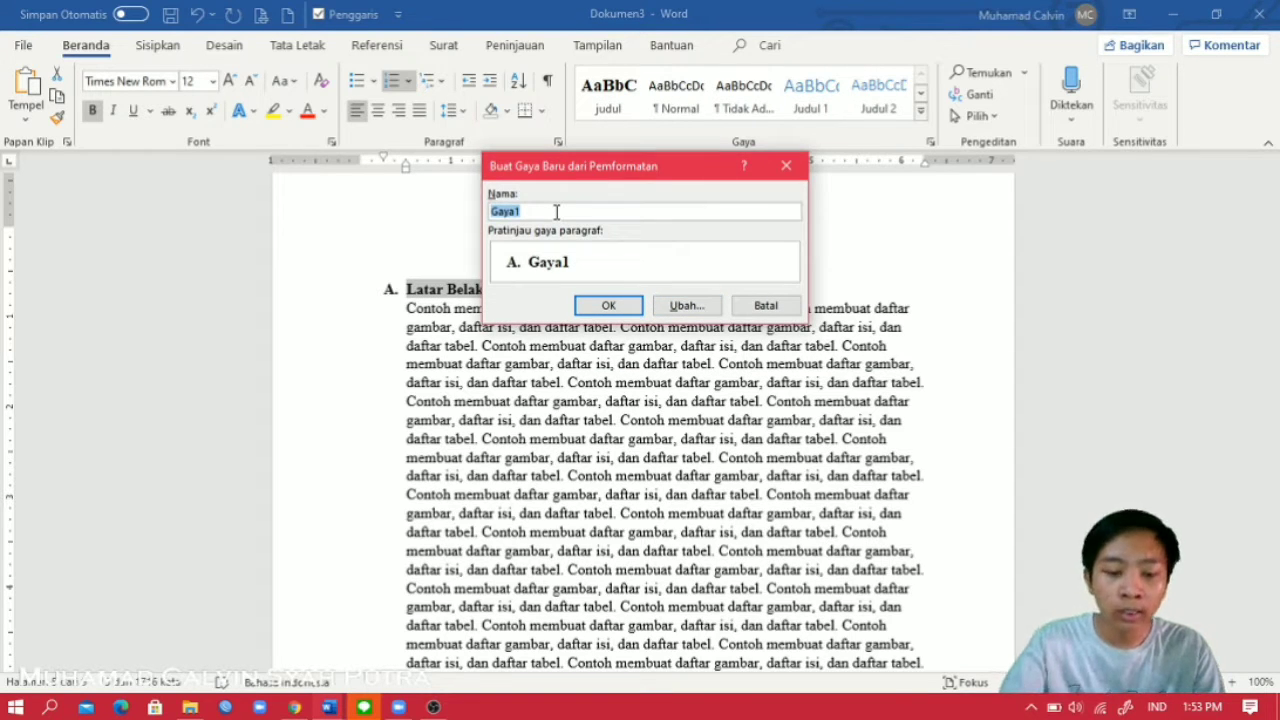
{"action": "type", "text": "Sub"}
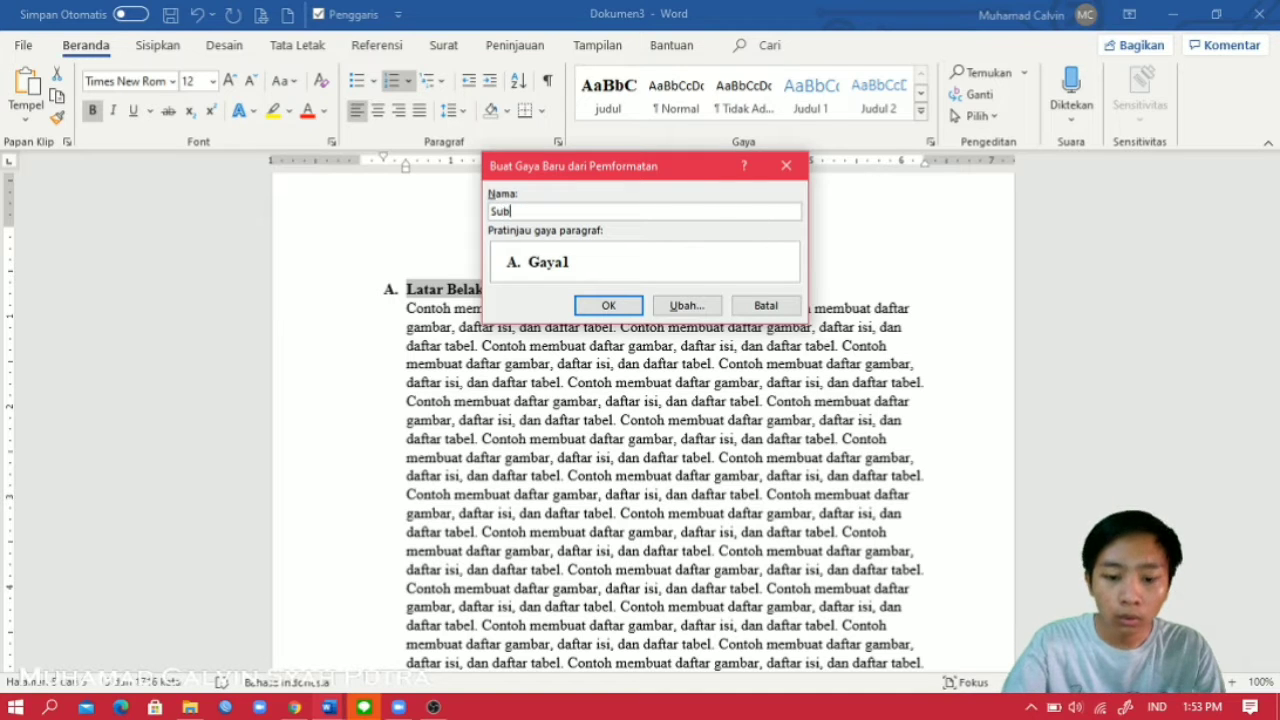
{"action": "type", "text": " judul"}
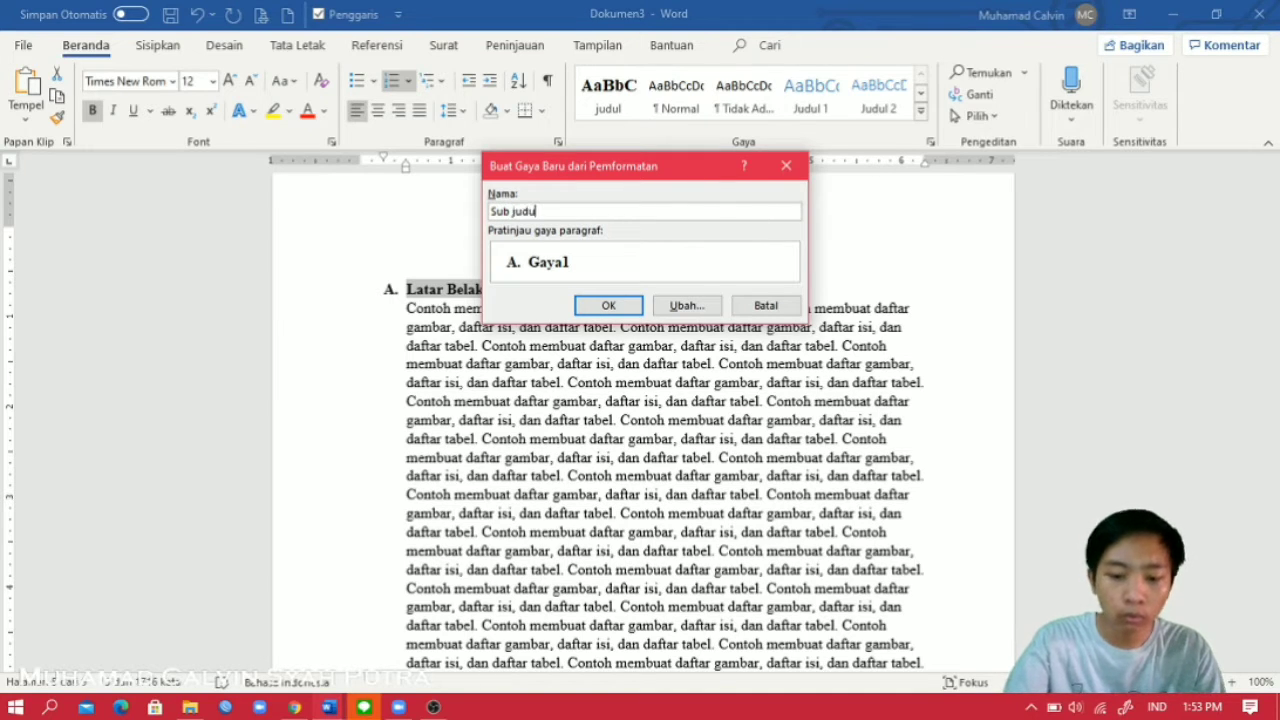
Step: Review the font colour and further format options of the Sub judul style and save the style
{"action": "left_click", "coordinate": [690, 306]}
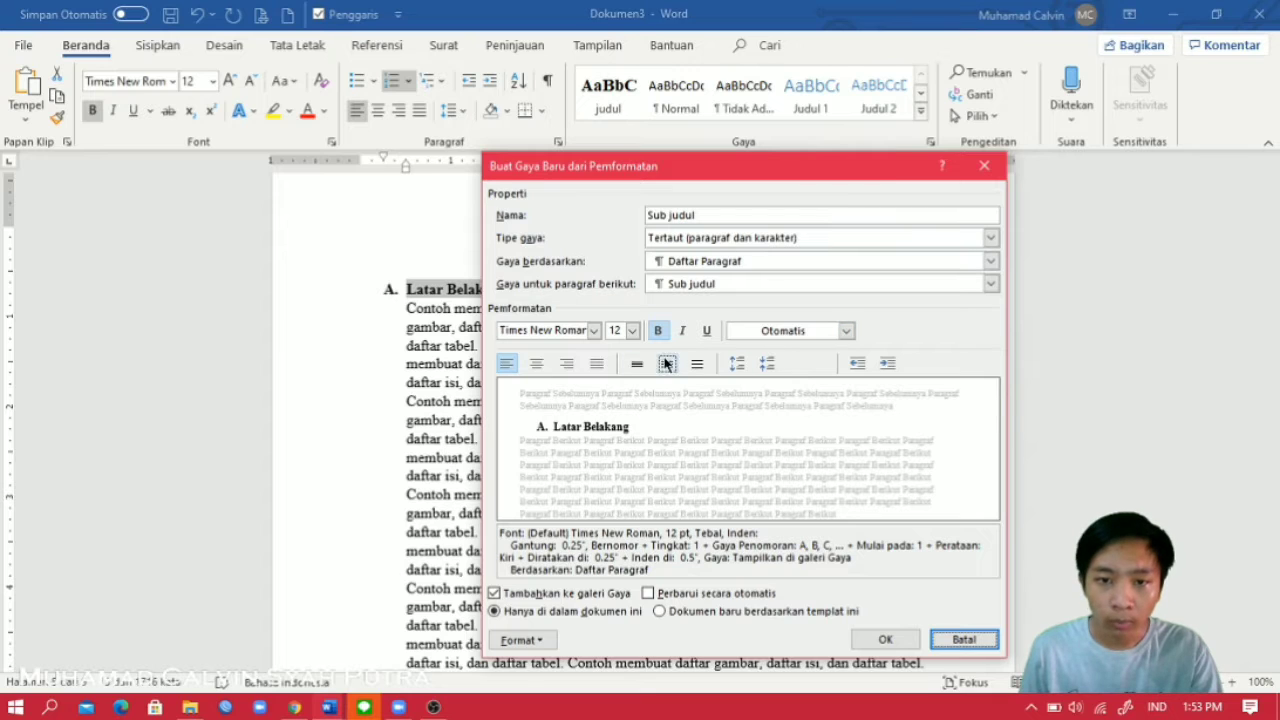
{"action": "left_click", "coordinate": [846, 331]}
{"action": "left_click", "coordinate": [846, 331]}
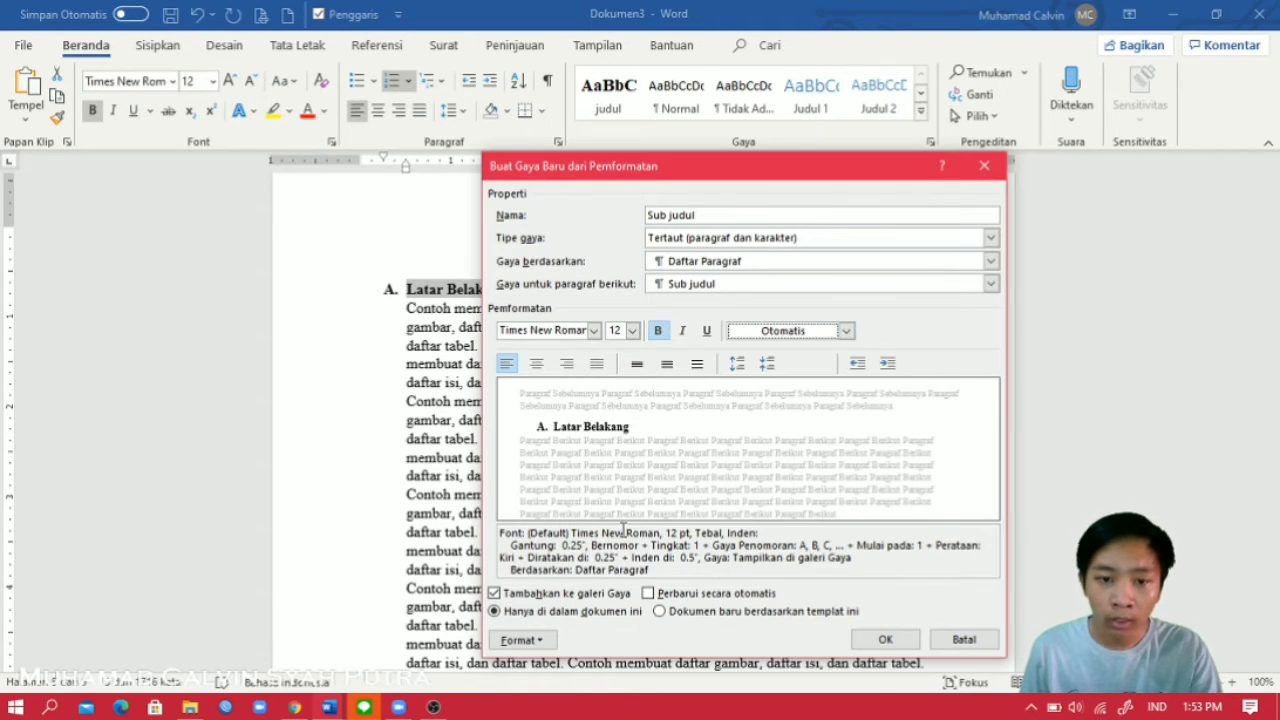
{"action": "left_click", "coordinate": [544, 643]}
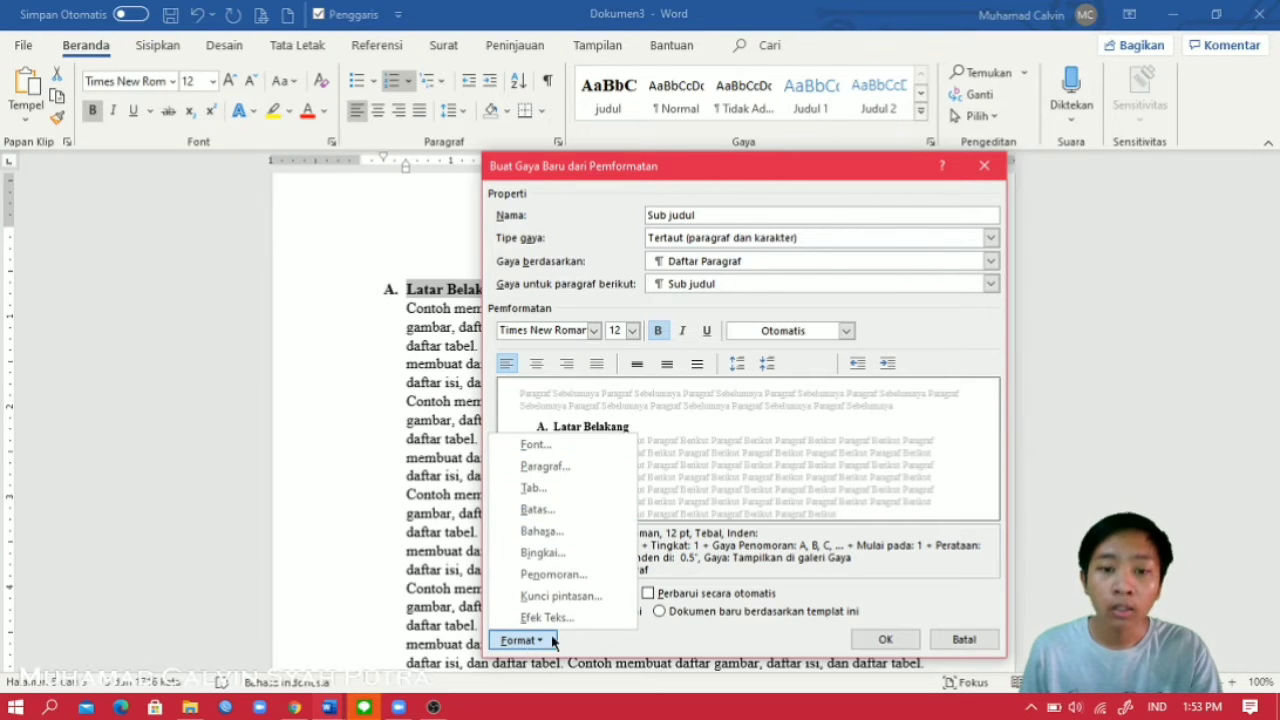
{"action": "left_click", "coordinate": [660, 638]}
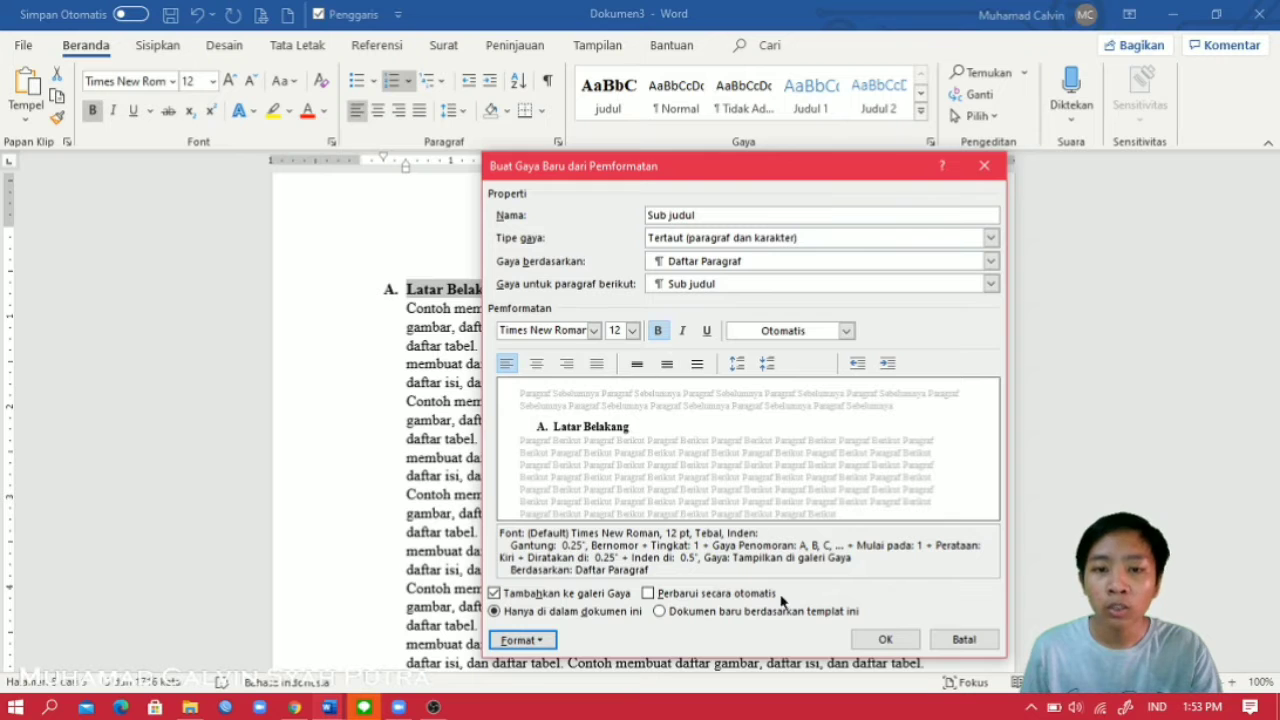
{"action": "left_click", "coordinate": [880, 641]}
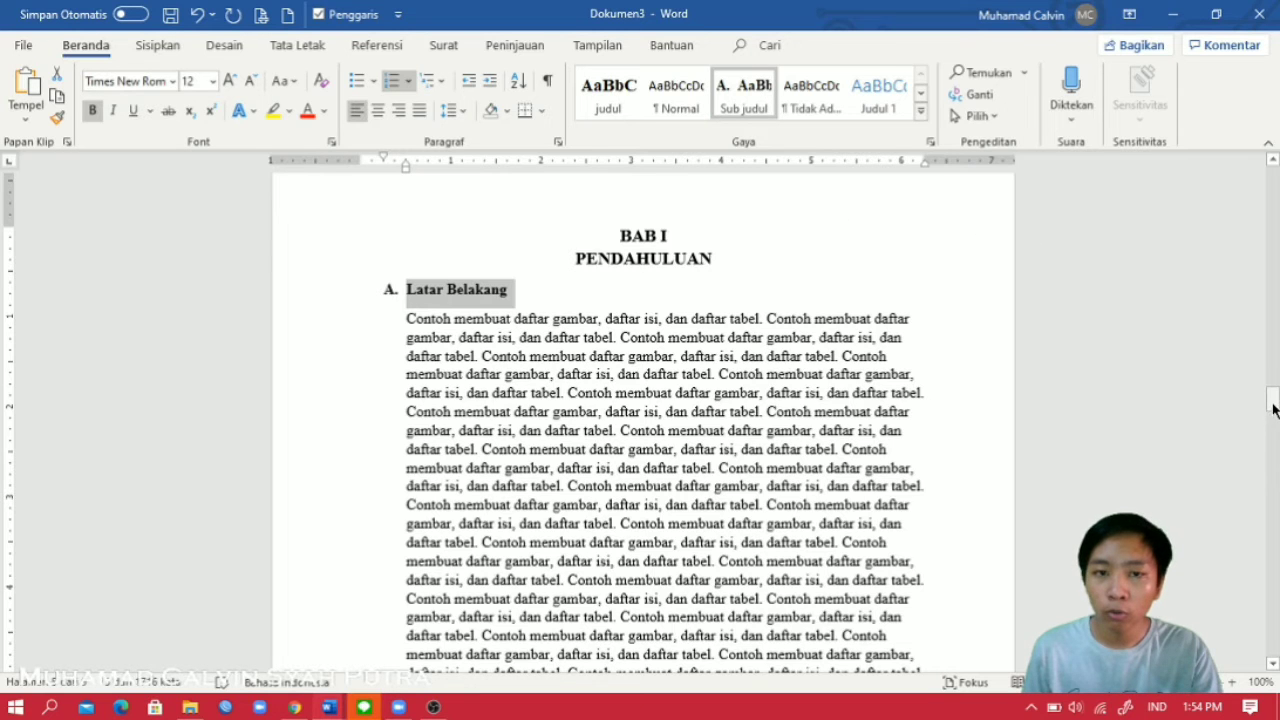
Step: Apply the Sub judul style to the Tujuan penelitian and Manfaat Penelitian subheadings
{"action": "left_click_drag", "start_coordinate": [1273, 408], "coordinate": [1273, 425]}
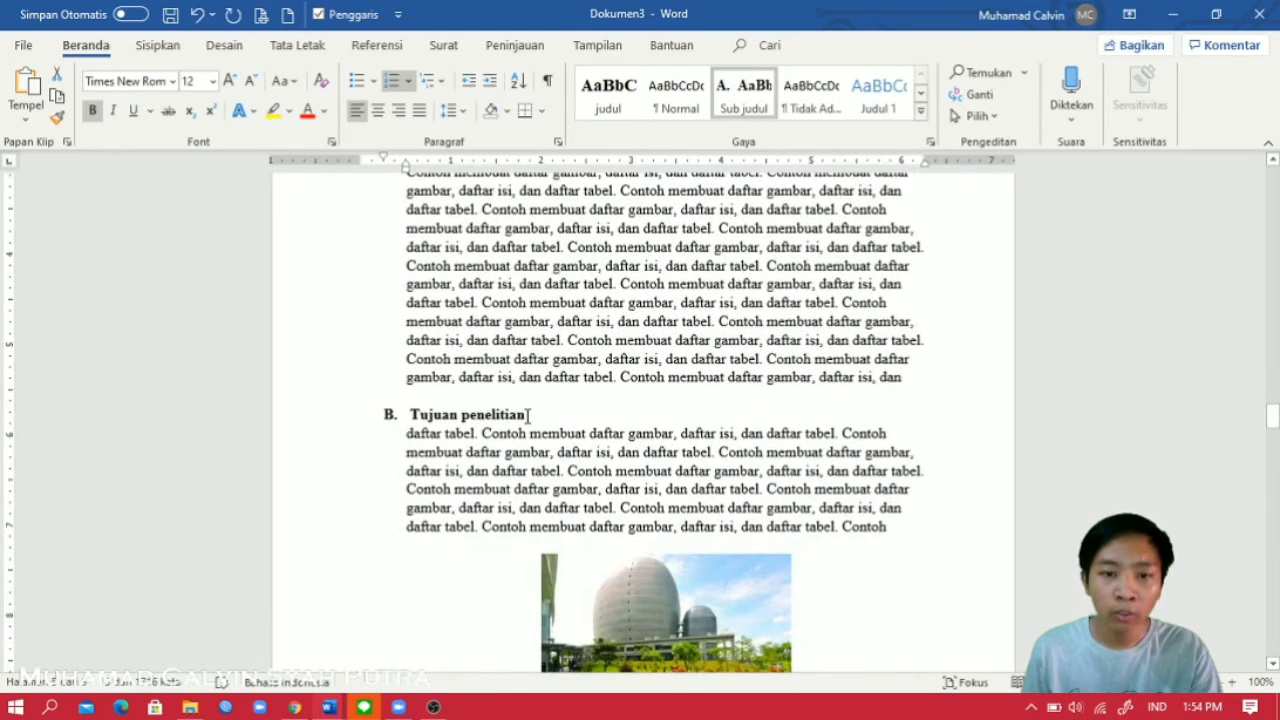
{"action": "left_click_drag", "start_coordinate": [529, 414], "coordinate": [385, 414]}
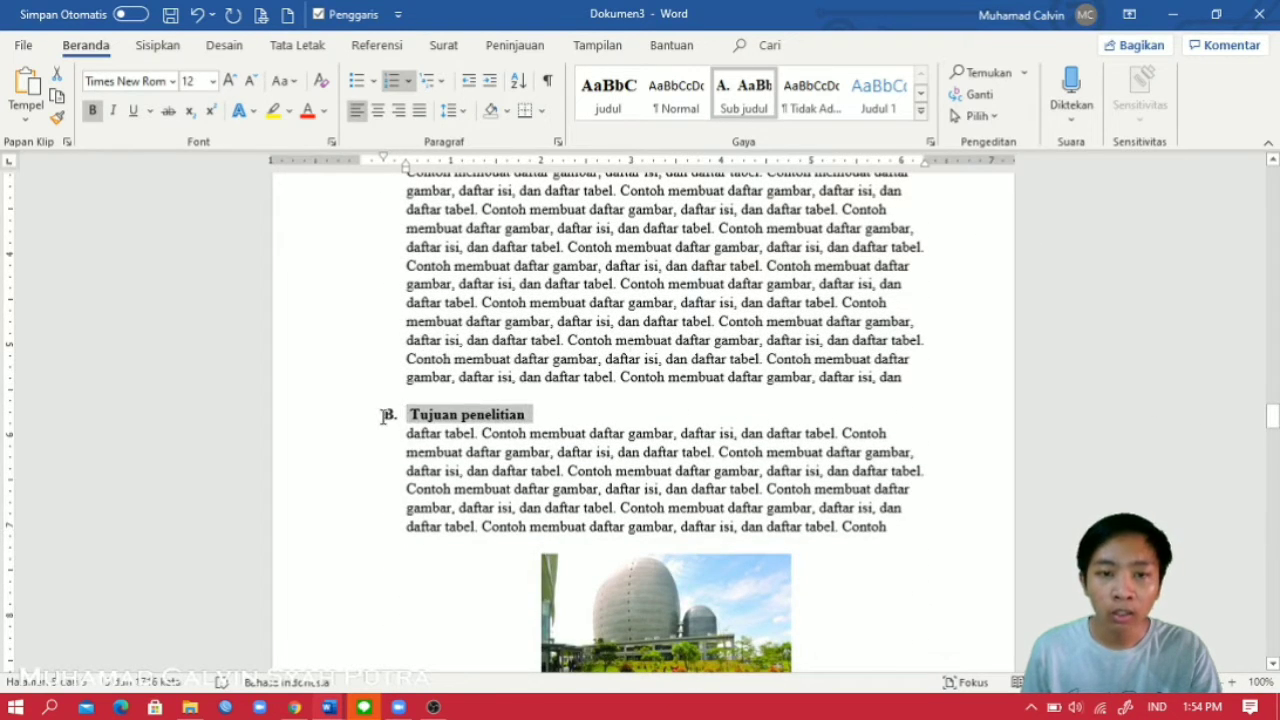
{"action": "left_click", "coordinate": [735, 101]}
{"action": "left_click_drag", "start_coordinate": [1276, 411], "coordinate": [1266, 455]}
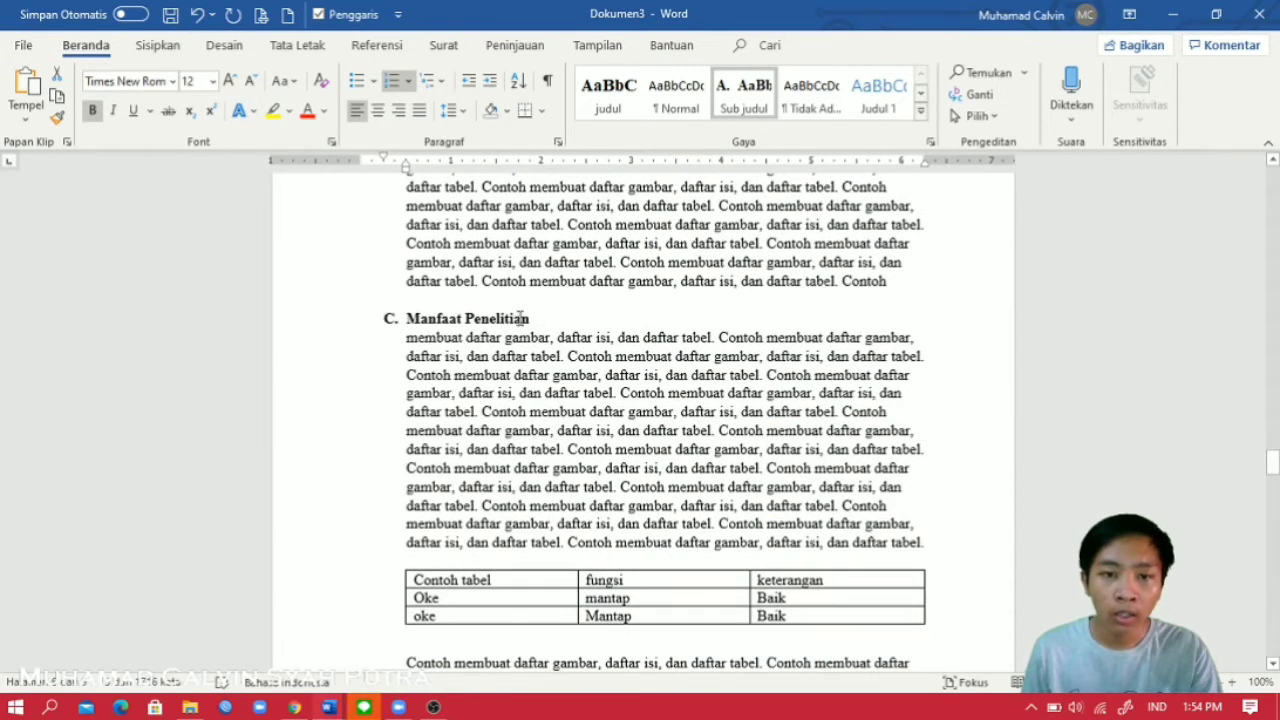
{"action": "left_click_drag", "start_coordinate": [521, 318], "coordinate": [392, 319]}
{"action": "left_click", "coordinate": [737, 103]}
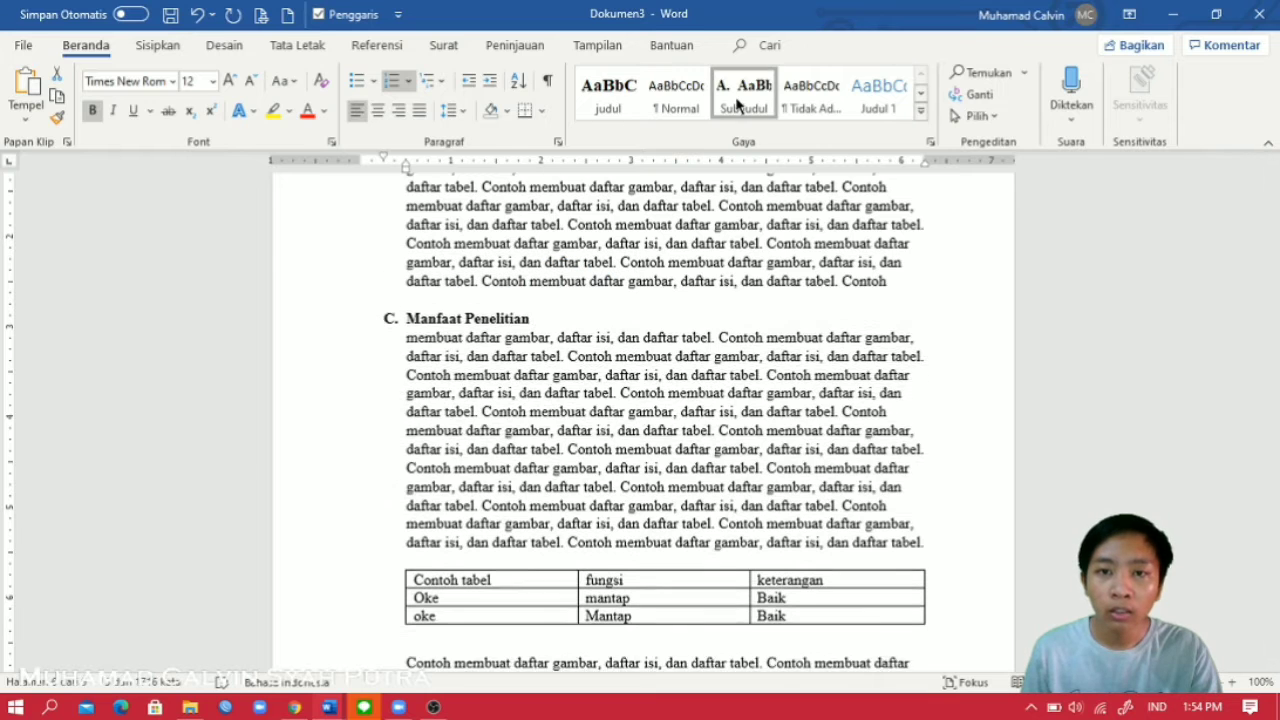
Step: Remove the extra blank space above the BAB II ISI heading
{"action": "scroll", "coordinate": [1275, 474], "scroll_direction": "up", "scroll_amount": 8}
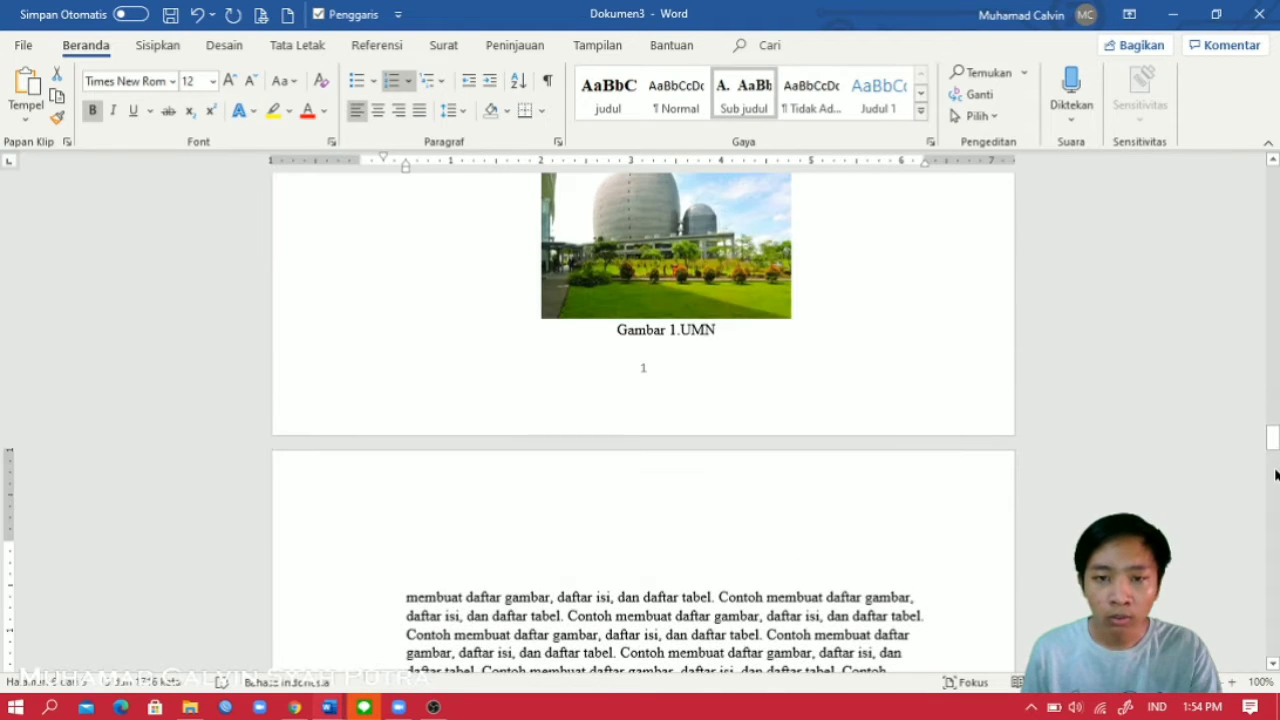
{"action": "left_click_drag", "start_coordinate": [1273, 438], "coordinate": [1264, 500]}
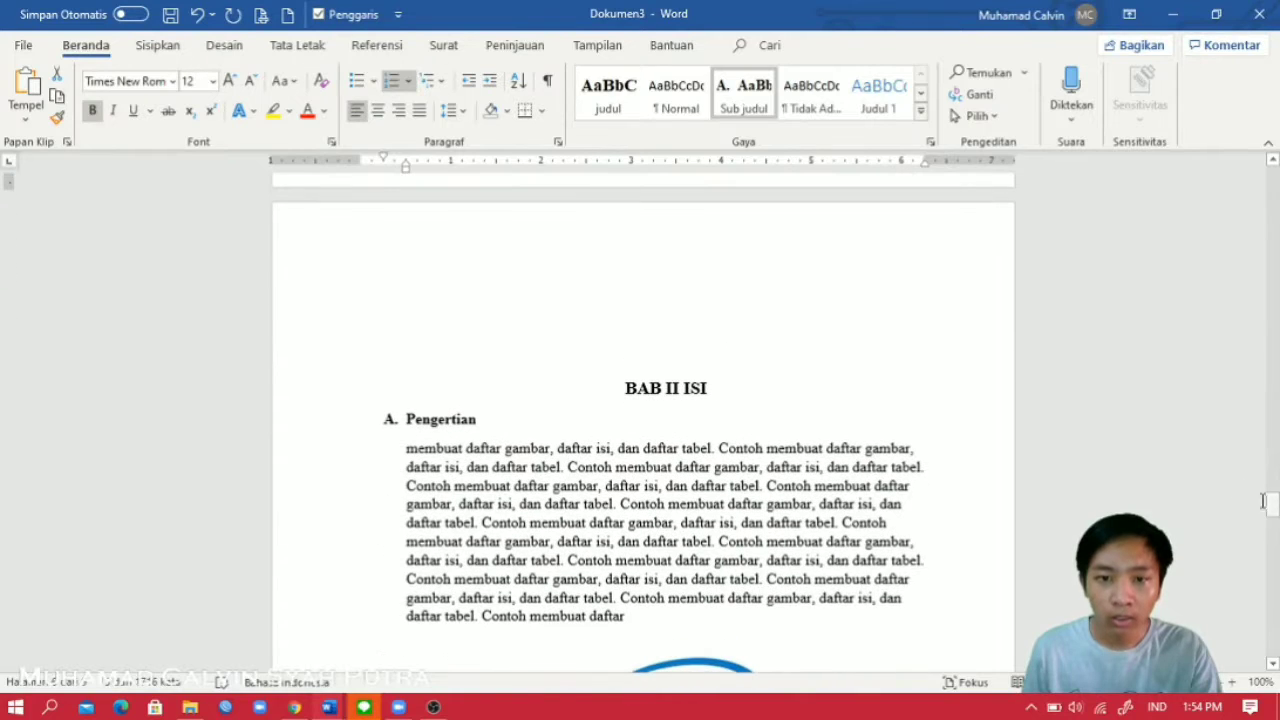
{"action": "left_click", "coordinate": [626, 369]}
{"action": "key", "text": "BackSpace"}
{"action": "key", "text": "BackSpace"}
{"action": "key", "text": "BackSpace"}
{"action": "key", "text": "BackSpace"}
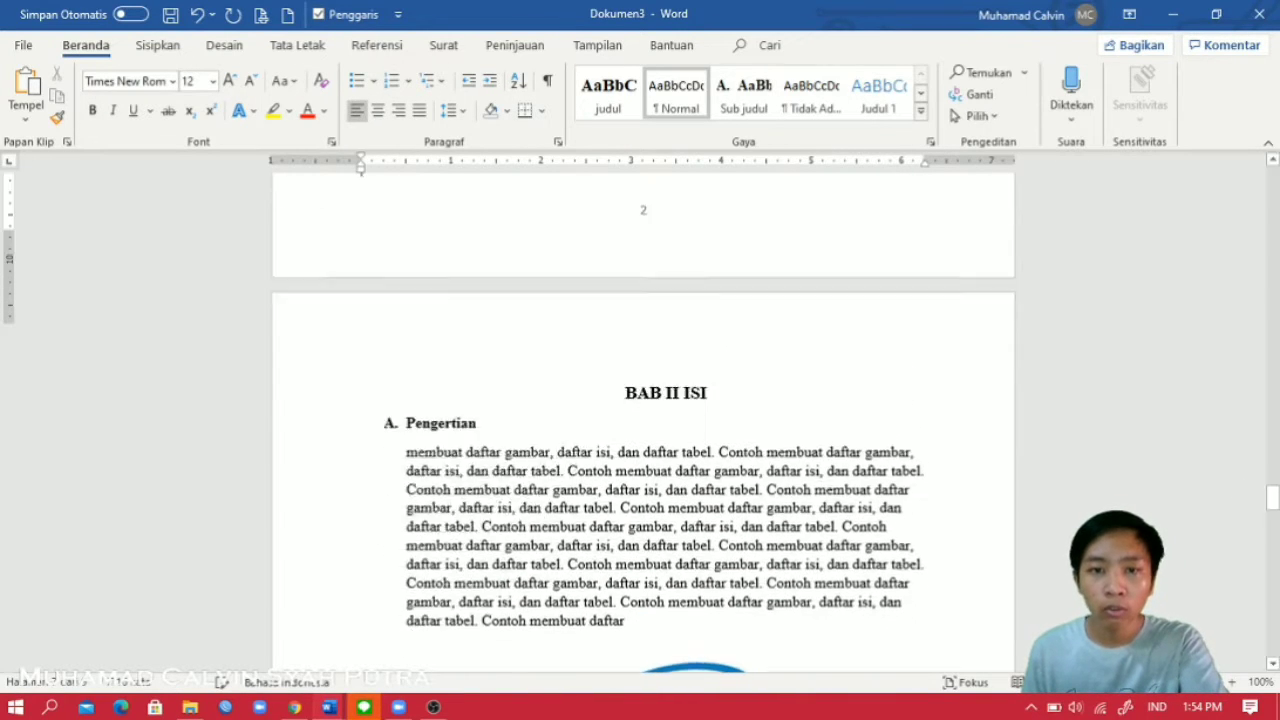
Step: Split the BAB II ISI heading into two lines by inserting a text wrapping break before ISI
{"action": "scroll", "coordinate": [714, 486], "scroll_direction": "up", "scroll_amount": 1}
{"action": "left_click", "coordinate": [670, 436]}
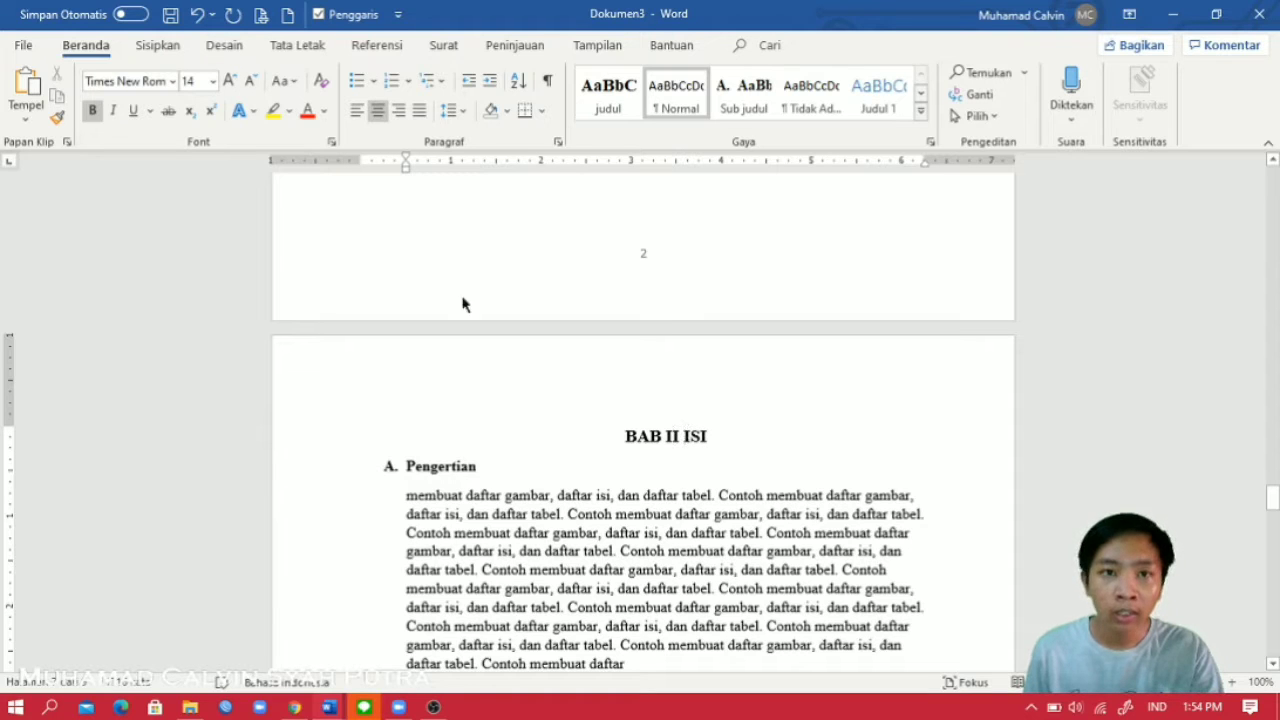
{"action": "left_click", "coordinate": [293, 55]}
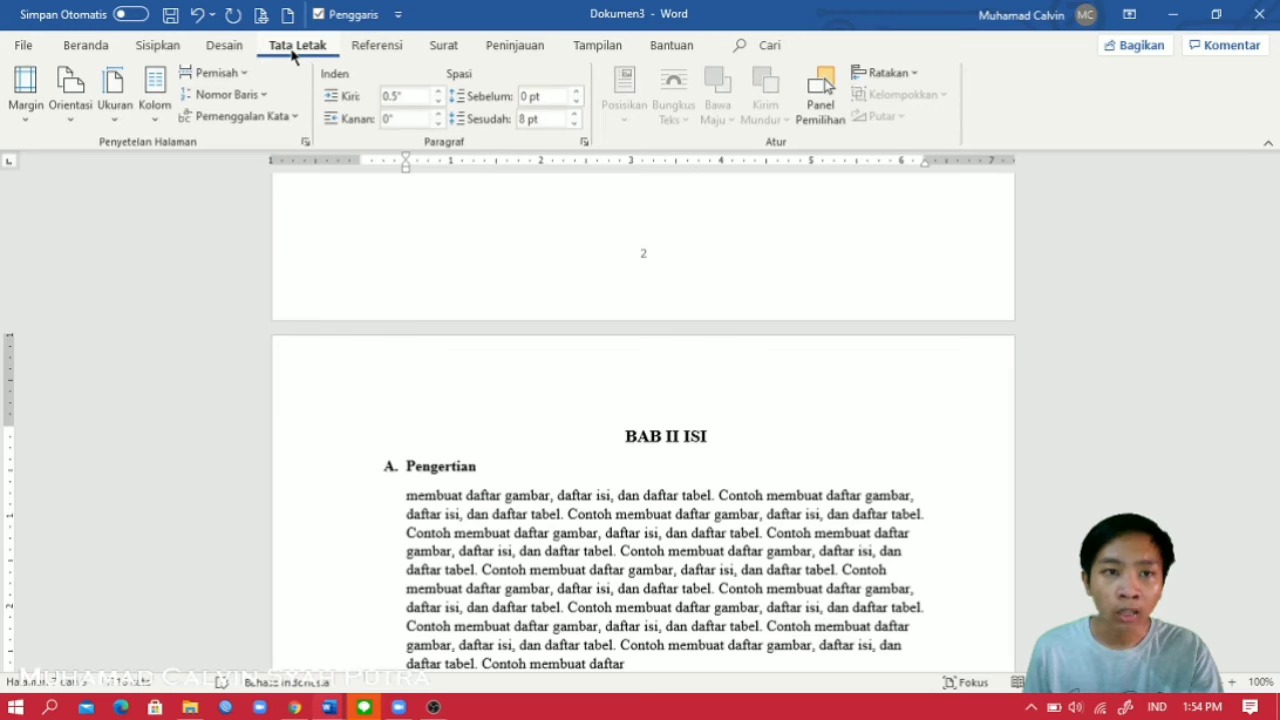
{"action": "left_click", "coordinate": [228, 73]}
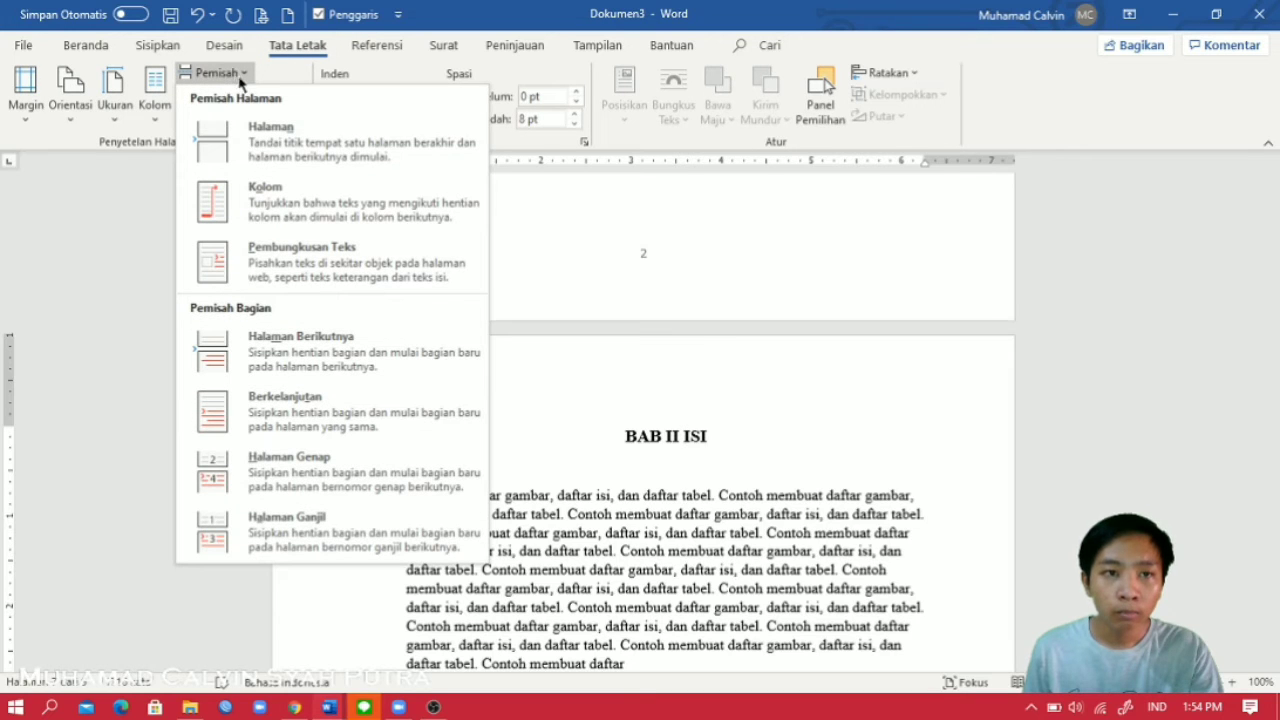
{"action": "left_click", "coordinate": [250, 260]}
Step: Apply the judul style to the two-line BAB II ISI heading
{"action": "left_click_drag", "start_coordinate": [680, 463], "coordinate": [624, 426]}
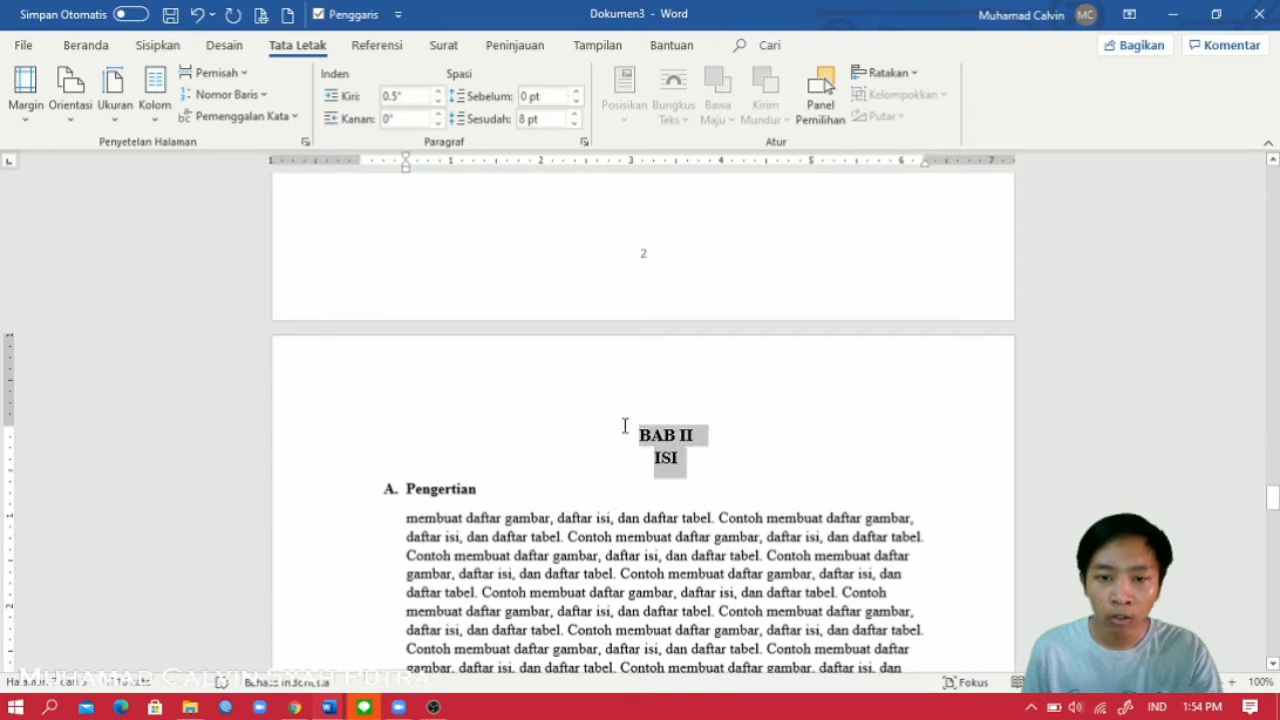
{"action": "left_click", "coordinate": [100, 47]}
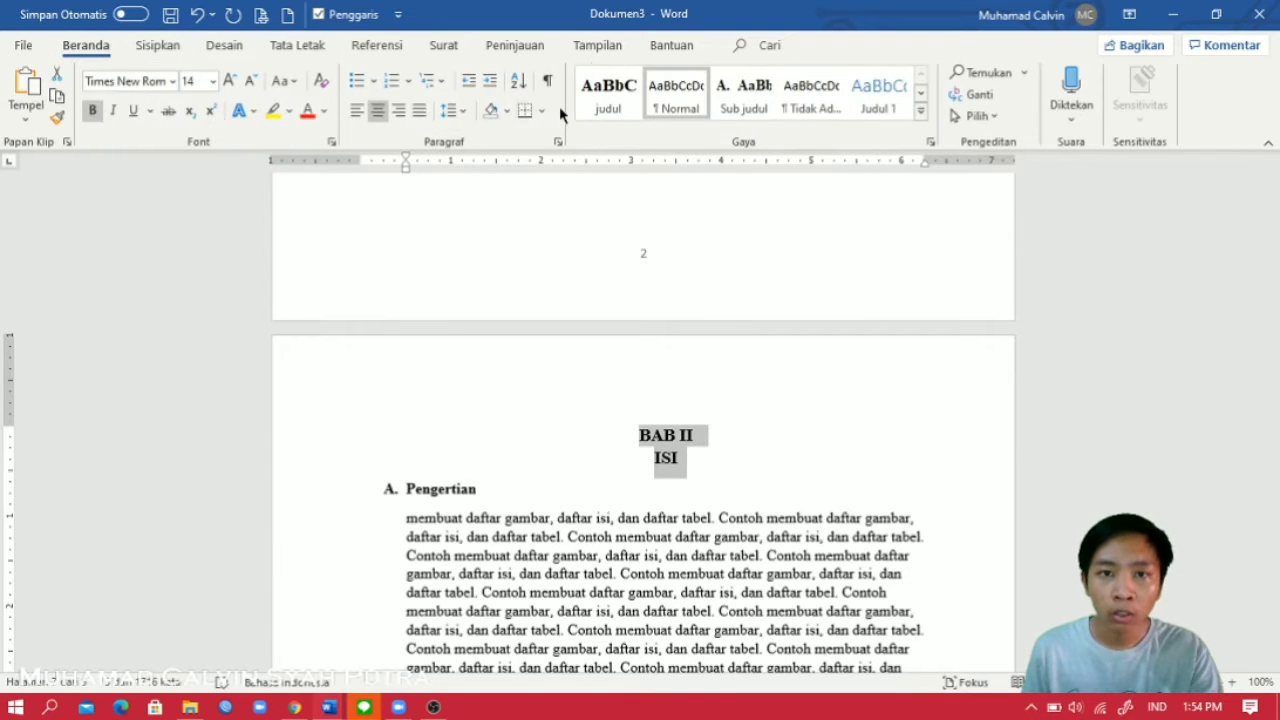
{"action": "left_click", "coordinate": [603, 112]}
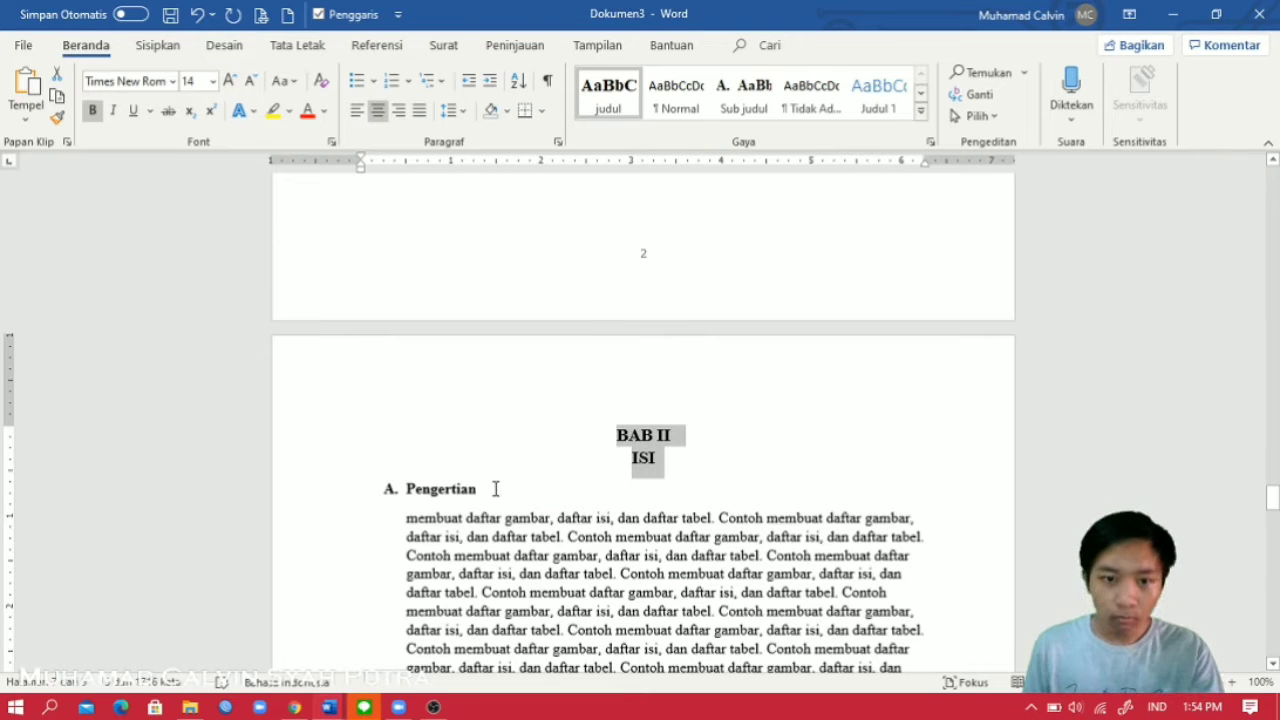
Step: Apply the Sub judul style to the Pengertian subheading and restart its numbering at A
{"action": "left_click_drag", "start_coordinate": [495, 488], "coordinate": [395, 492]}
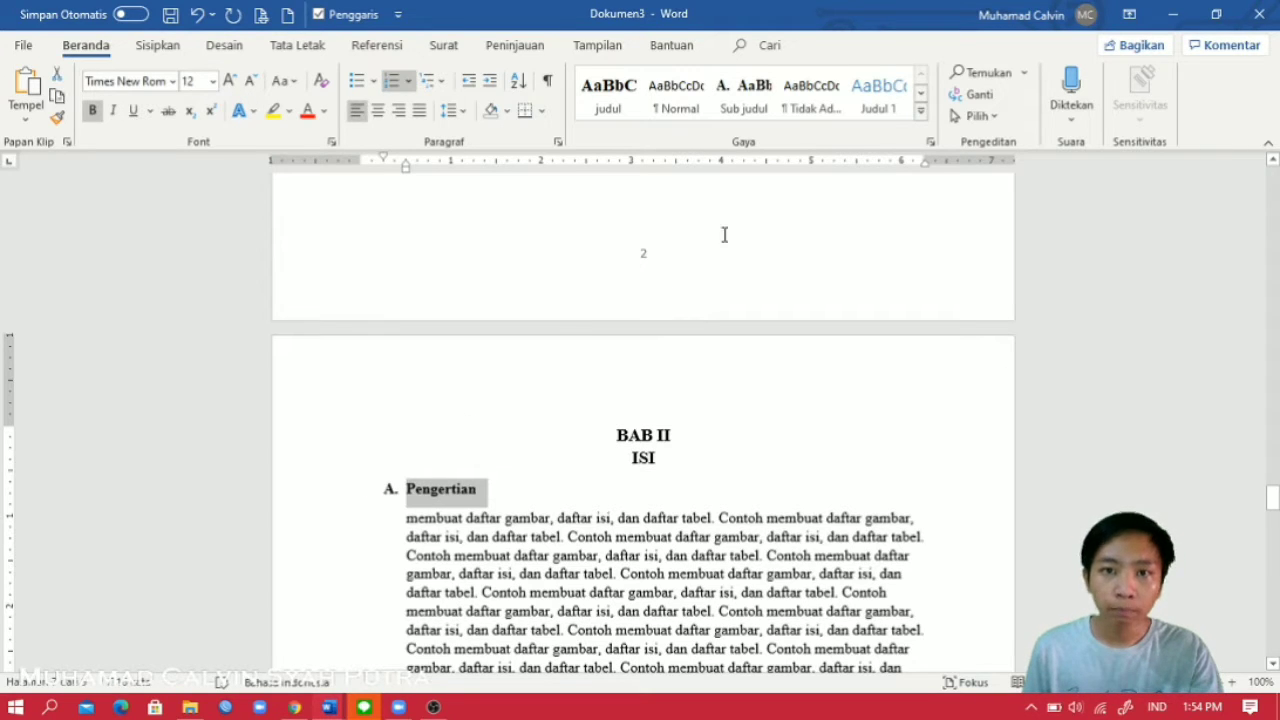
{"action": "left_click", "coordinate": [743, 112]}
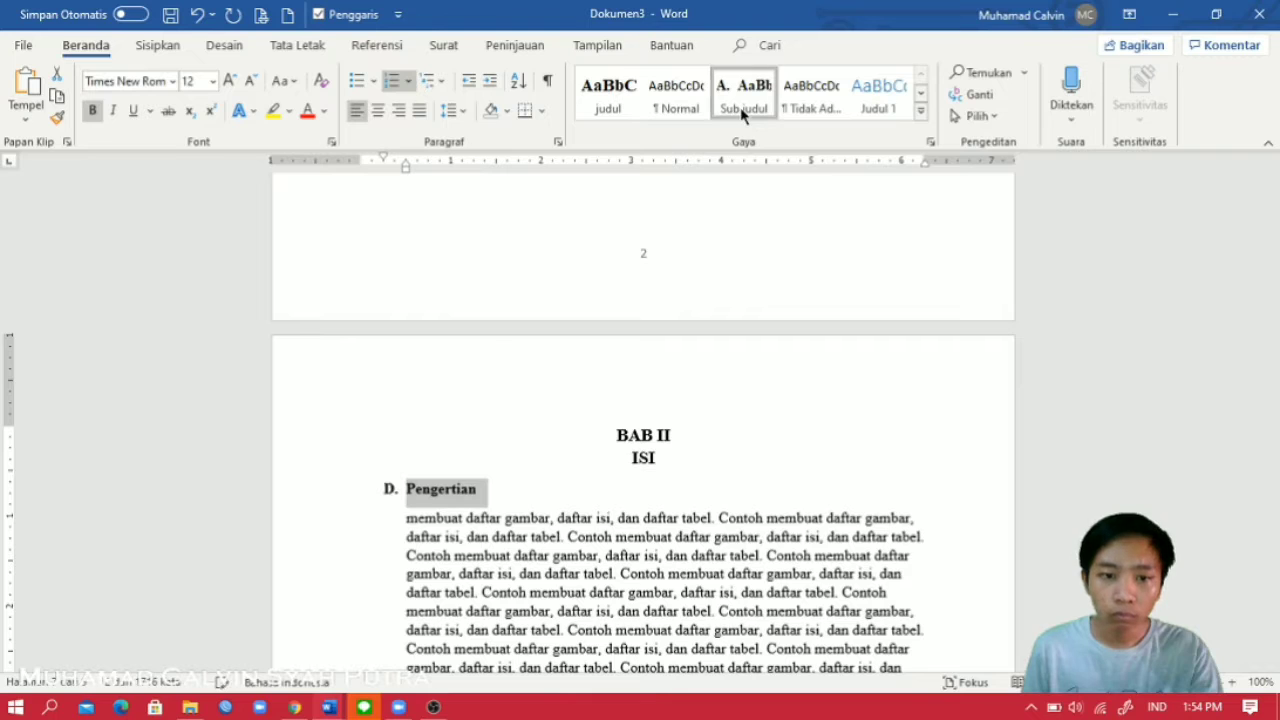
{"action": "right_click", "coordinate": [392, 490]}
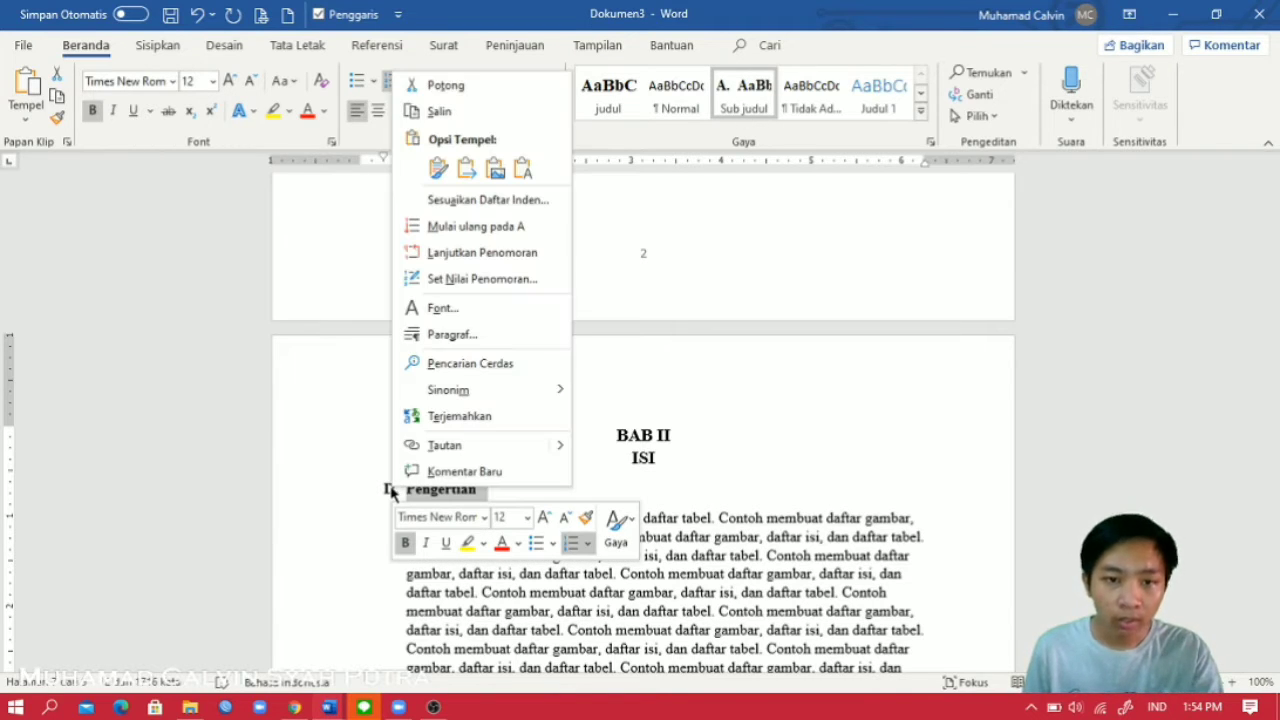
{"action": "left_click", "coordinate": [391, 489]}
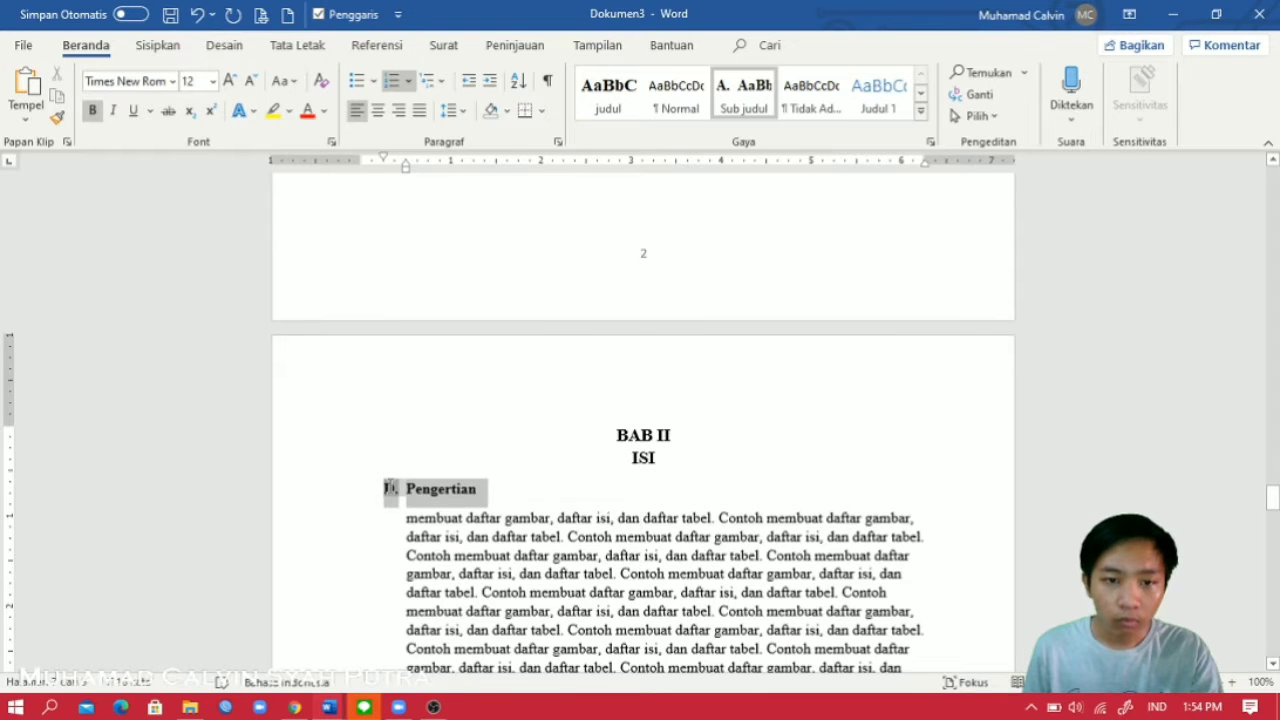
{"action": "right_click", "coordinate": [391, 488]}
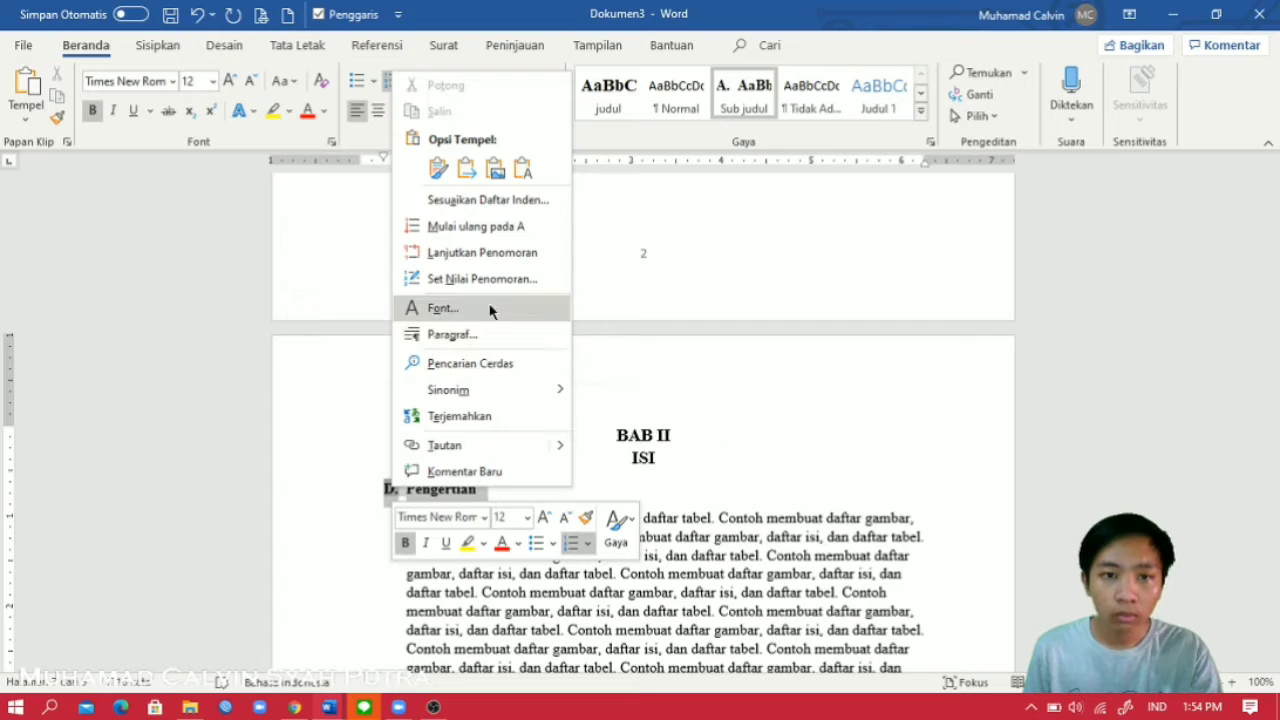
{"action": "left_click", "coordinate": [433, 230]}
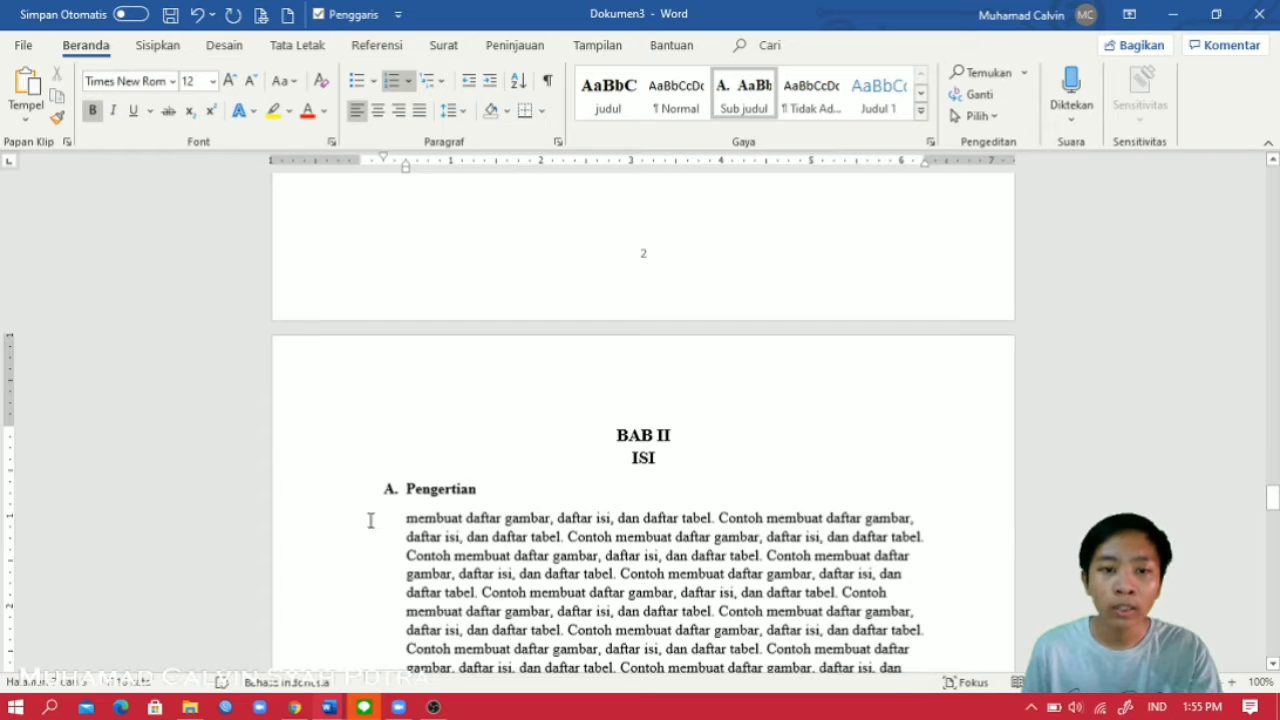
{"action": "left_click_drag", "start_coordinate": [491, 489], "coordinate": [381, 497]}
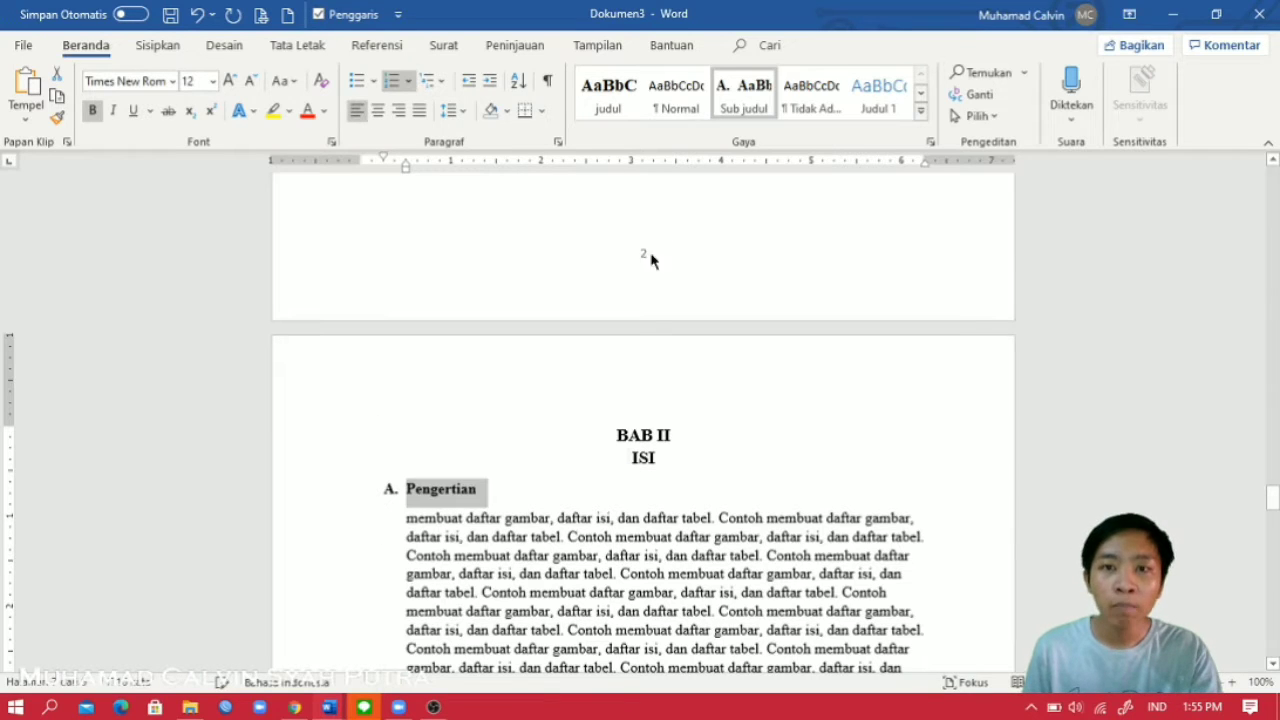
{"action": "left_click", "coordinate": [804, 505]}
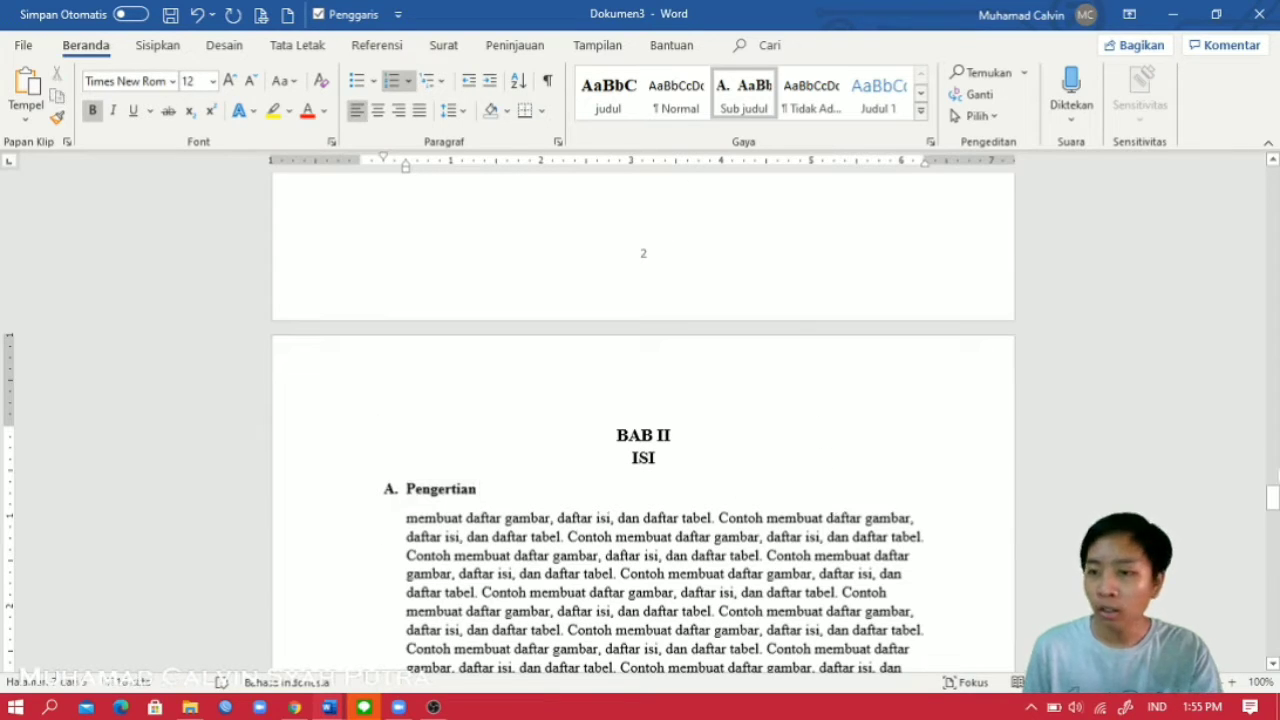
Step: Set the Fungsi subheading under BAB II to continue the numbering of the preceding subheadings
{"action": "left_click_drag", "start_coordinate": [1274, 507], "coordinate": [1274, 527]}
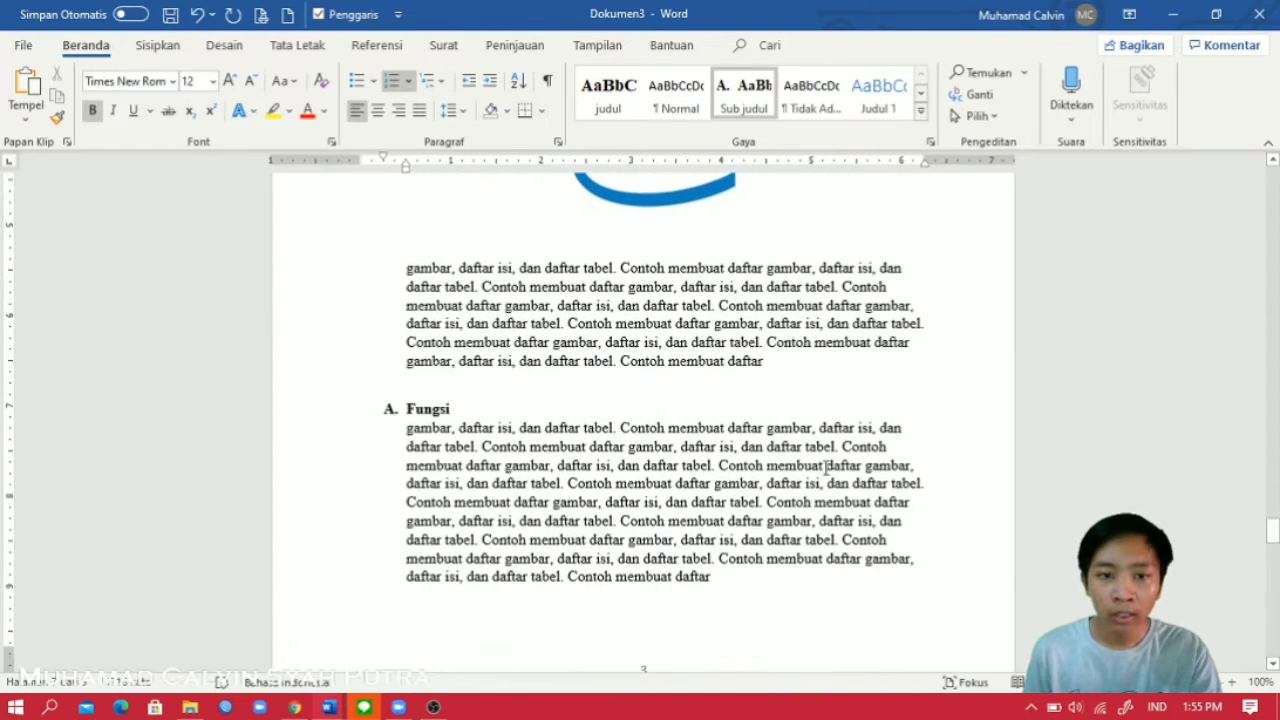
{"action": "left_click", "coordinate": [390, 410]}
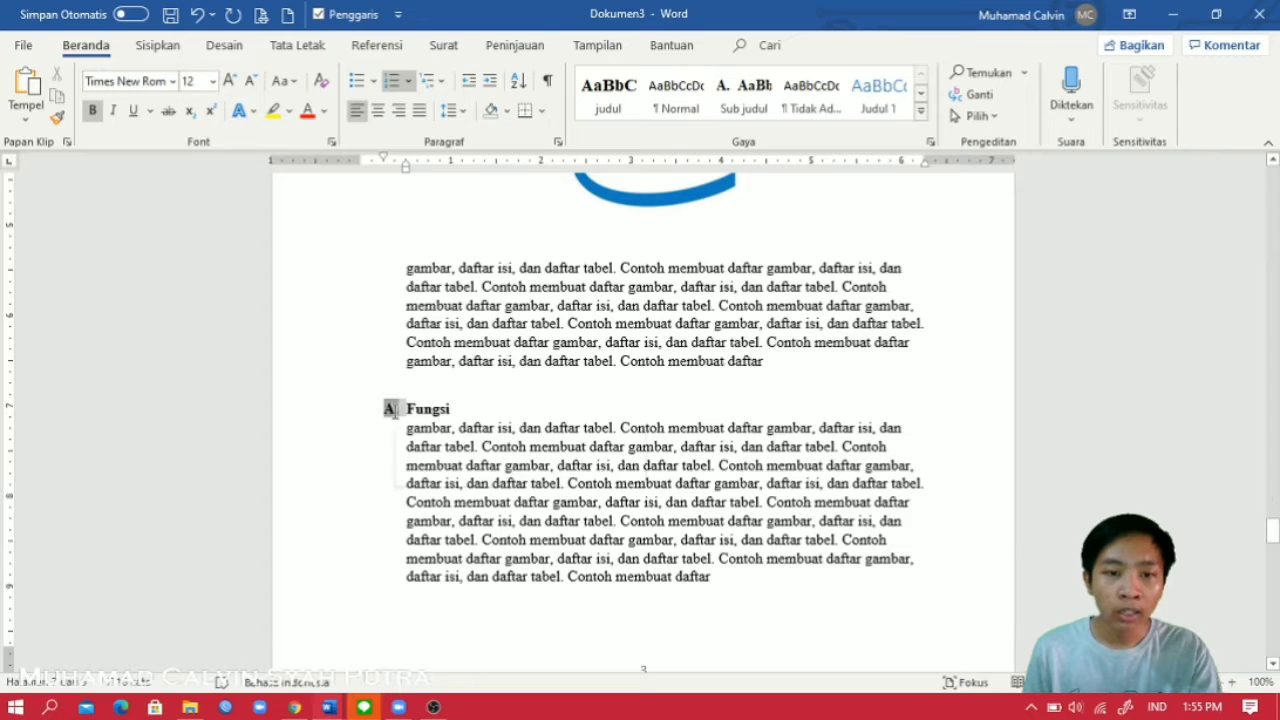
{"action": "right_click", "coordinate": [391, 410]}
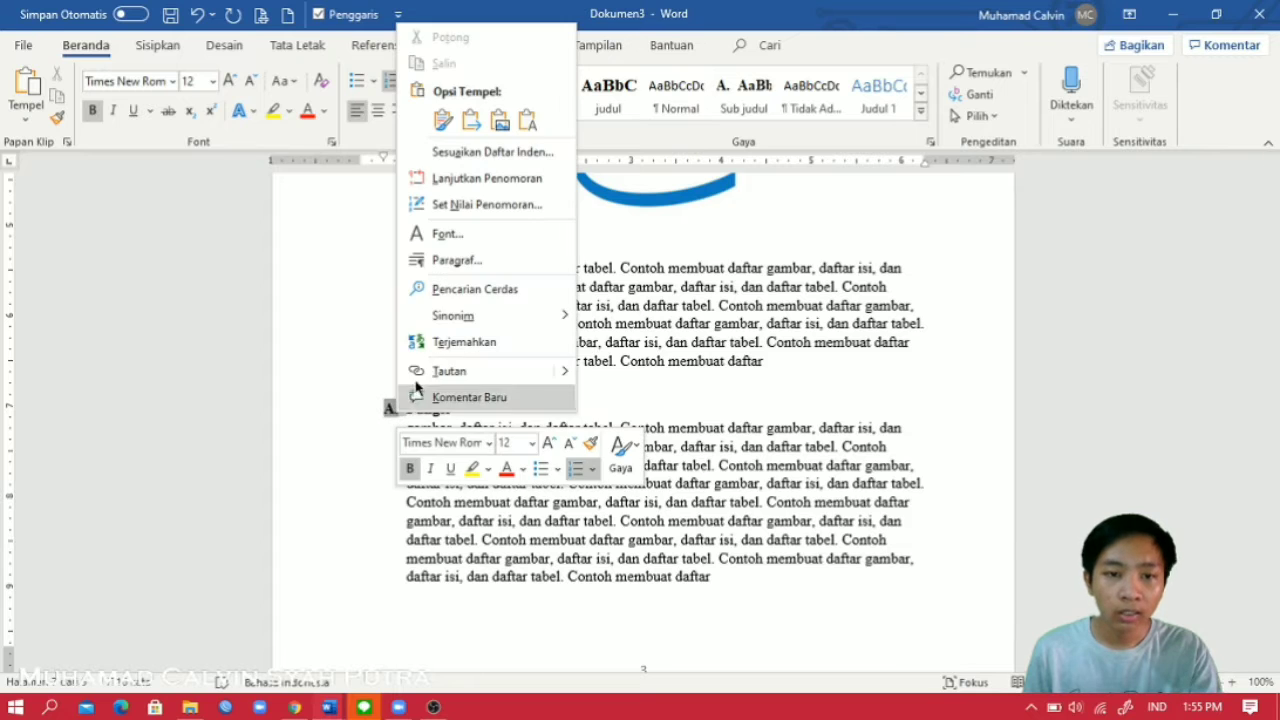
{"action": "left_click", "coordinate": [515, 180]}
{"action": "scroll", "coordinate": [500, 394], "scroll_direction": "up", "scroll_amount": 10}
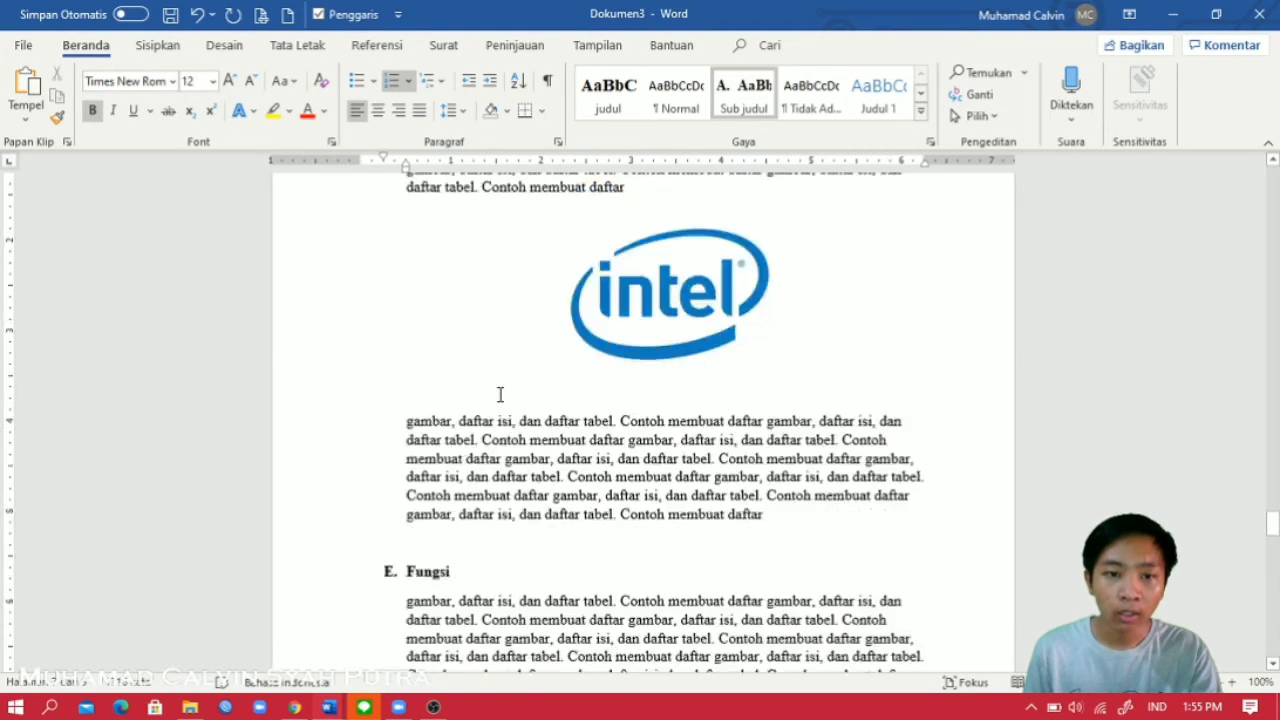
Step: Restart the numbering of the Pengertian subheading under BAB II ISI at A and check the Fungsi subheading's letter
{"action": "right_click", "coordinate": [390, 408]}
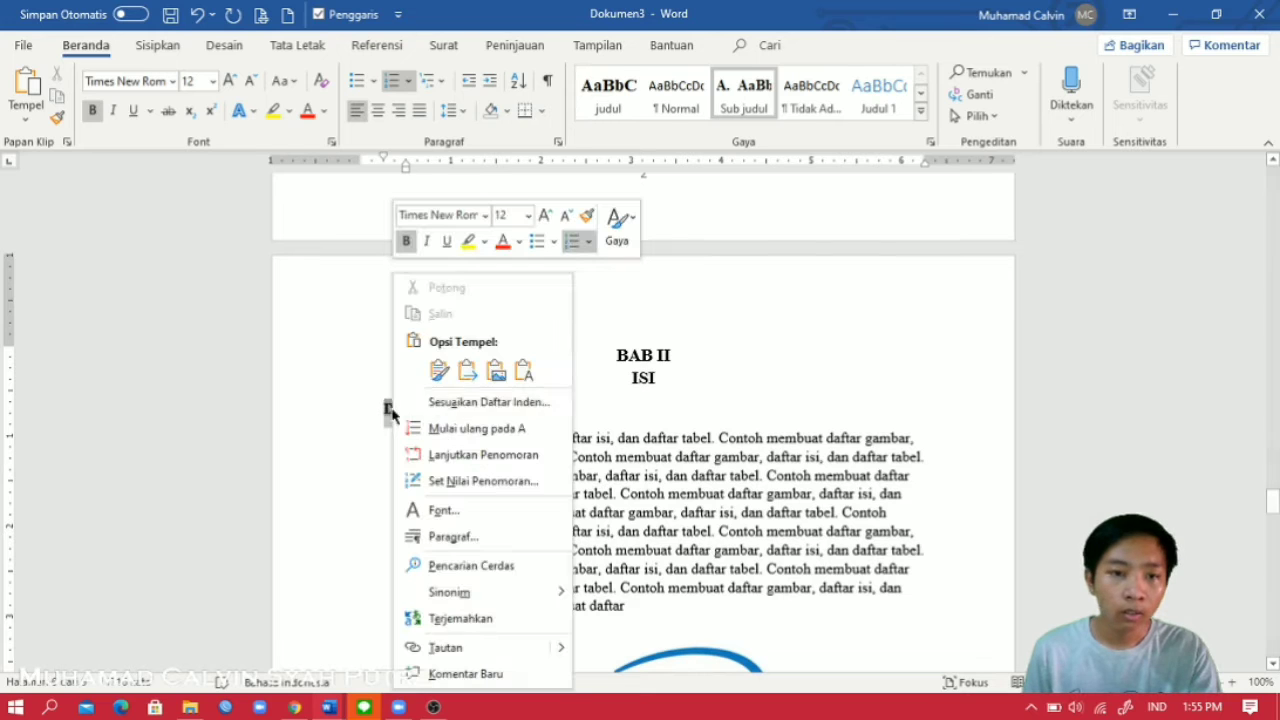
{"action": "left_click", "coordinate": [491, 430]}
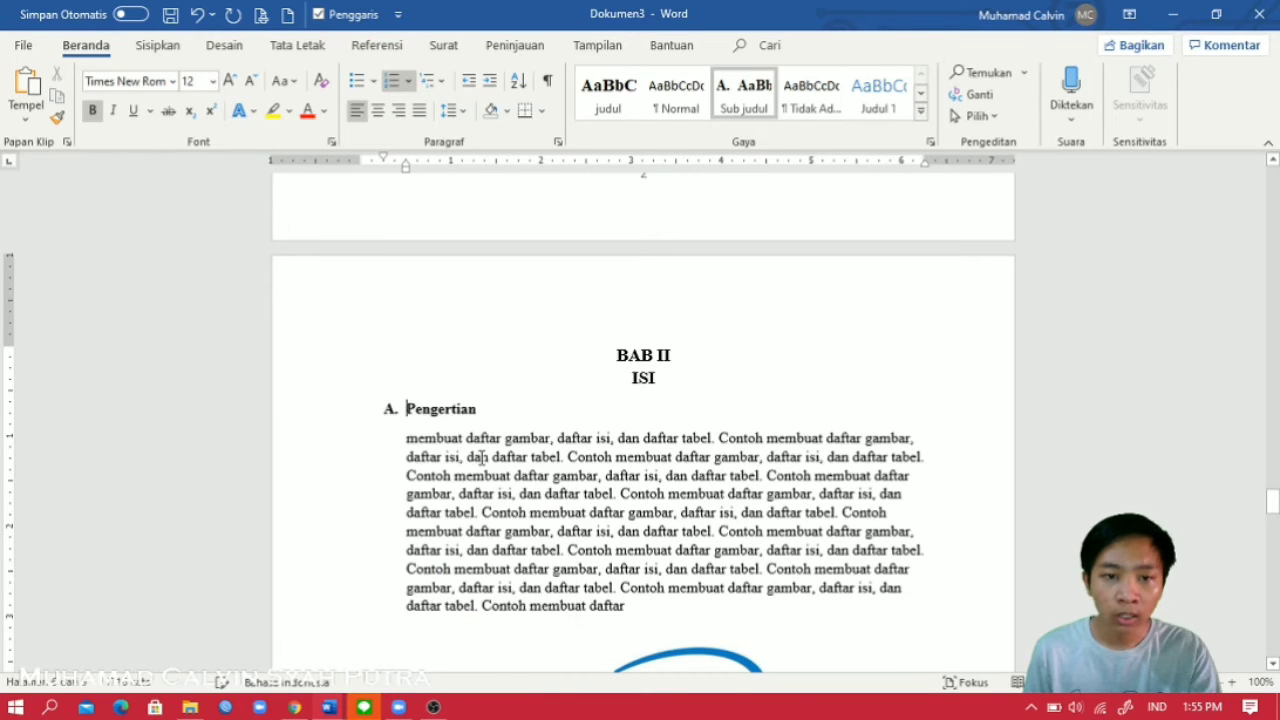
{"action": "scroll", "coordinate": [474, 451], "scroll_direction": "down", "scroll_amount": 6}
{"action": "scroll", "coordinate": [419, 425], "scroll_direction": "up", "scroll_amount": 6}
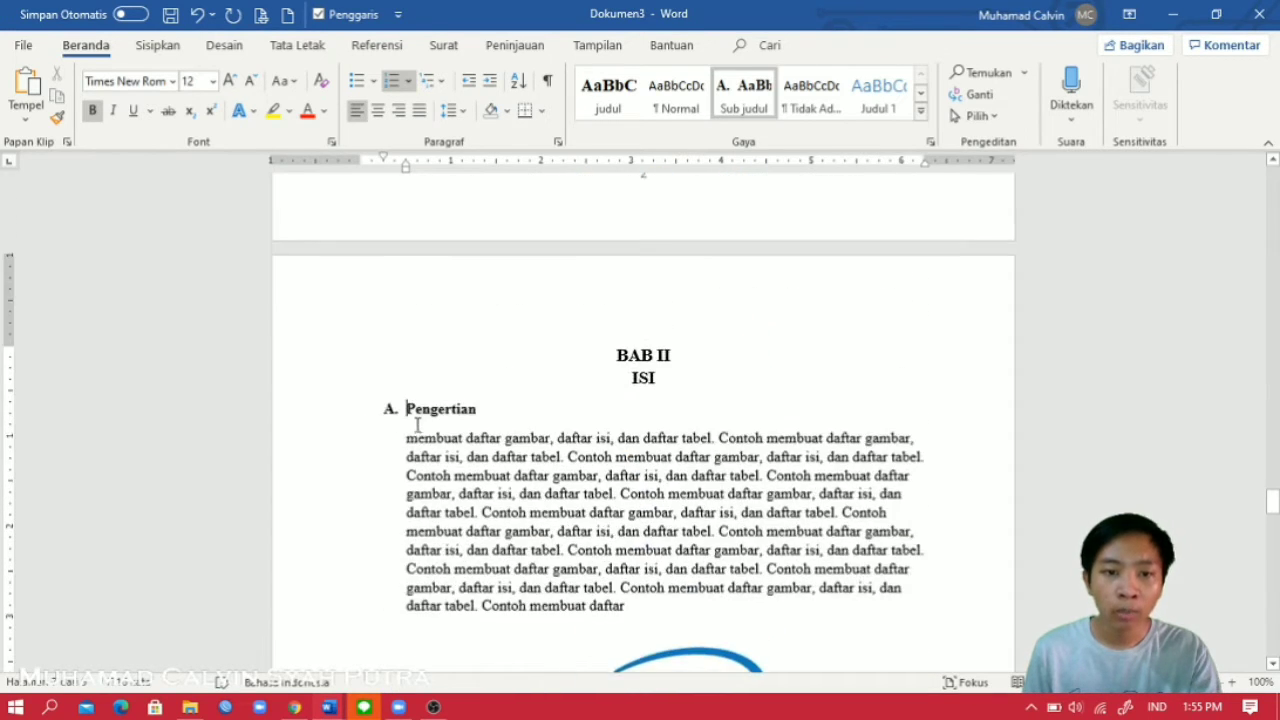
{"action": "scroll", "coordinate": [380, 457], "scroll_direction": "down", "scroll_amount": 6}
{"action": "scroll", "coordinate": [386, 457], "scroll_direction": "up", "scroll_amount": 6}
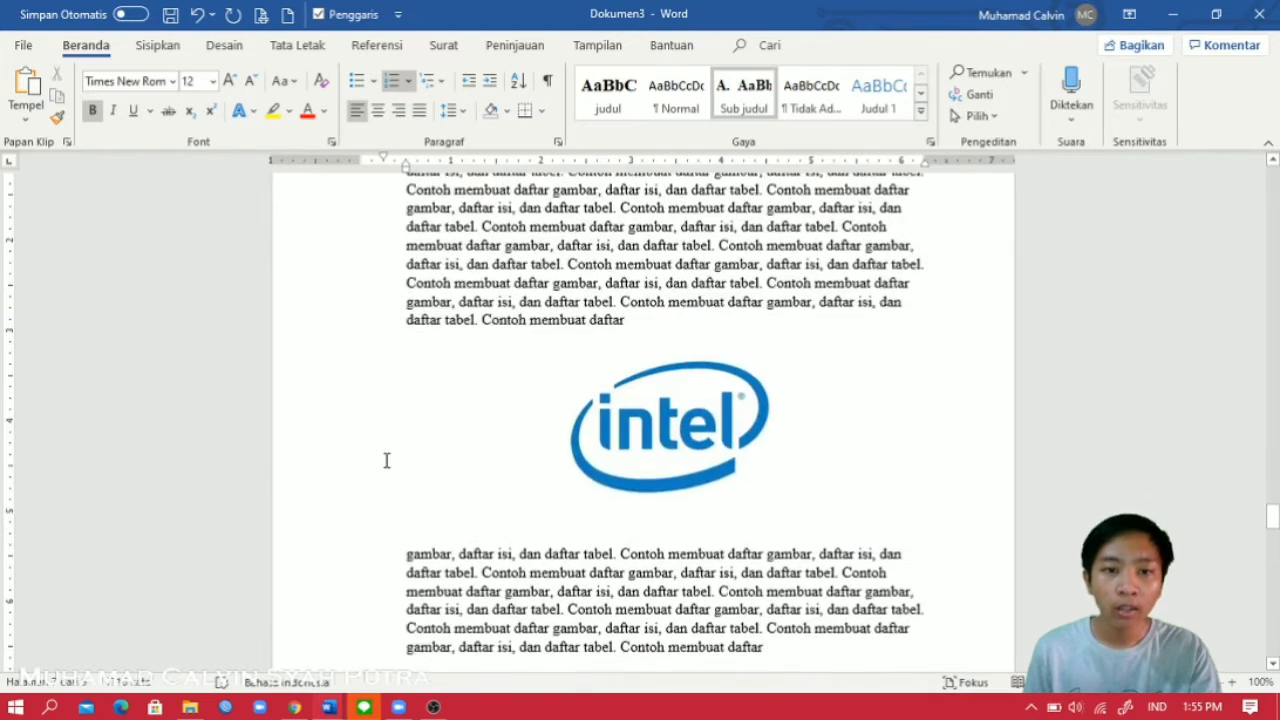
{"action": "scroll", "coordinate": [386, 460], "scroll_direction": "down", "scroll_amount": 6}
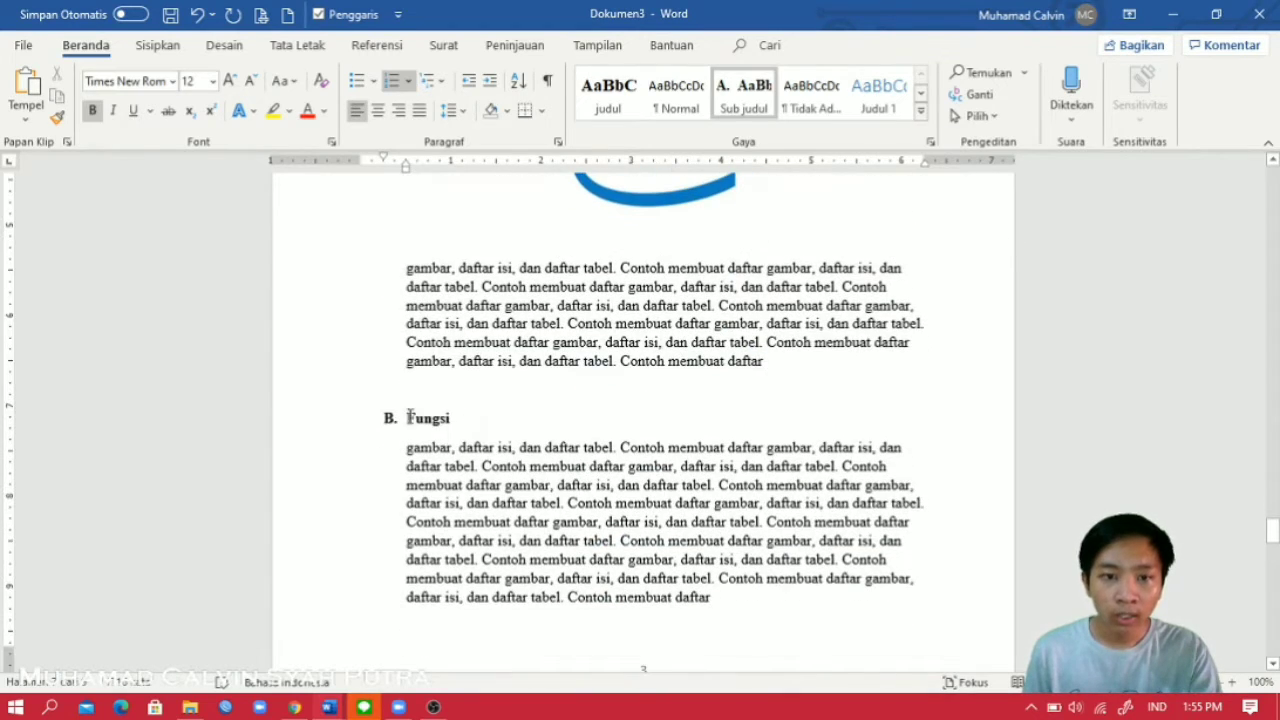
Step: Apply the Sub judul style to the Ciri-Ciri subheading
{"action": "left_click", "coordinate": [351, 423]}
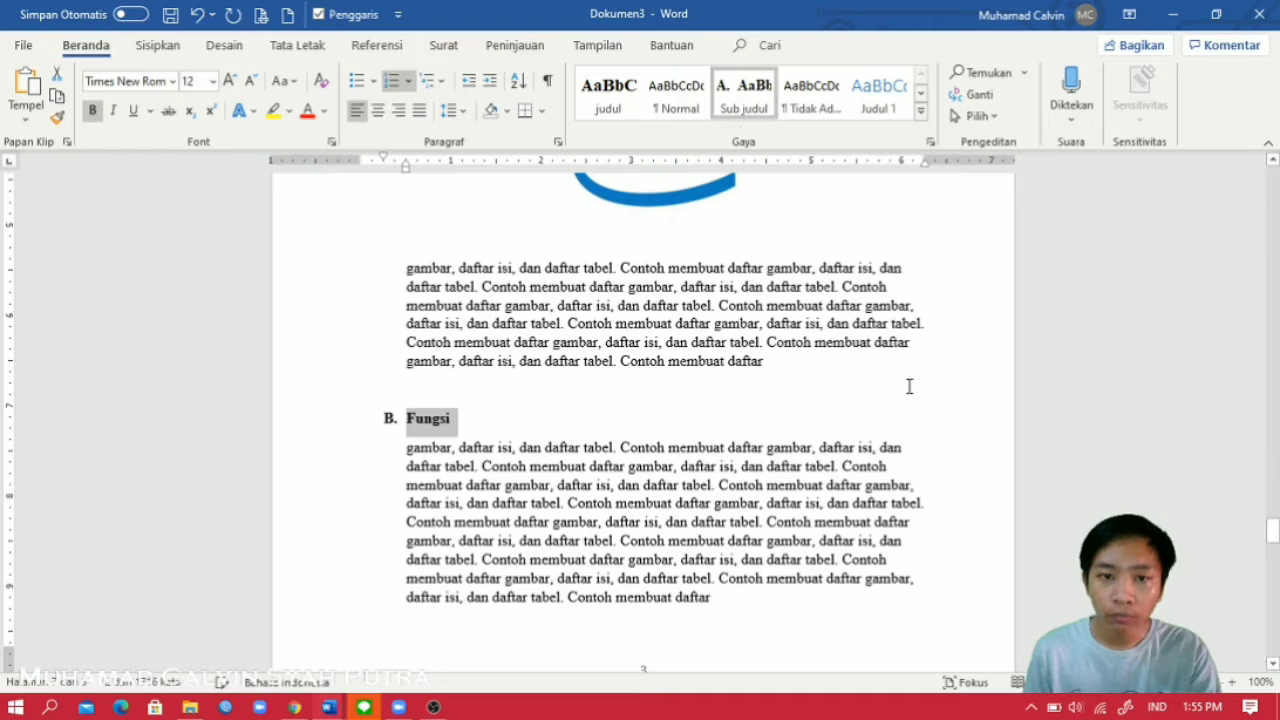
{"action": "left_click_drag", "start_coordinate": [1266, 537], "coordinate": [1272, 562]}
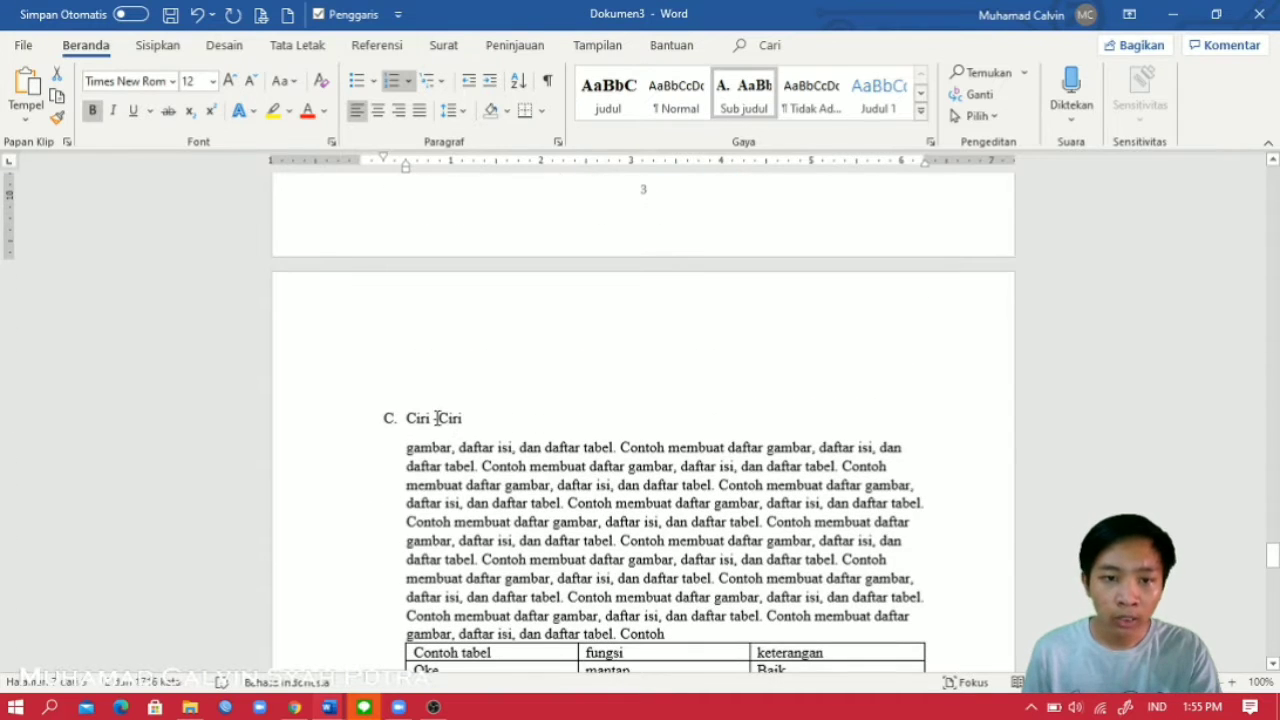
{"action": "left_click", "coordinate": [360, 420]}
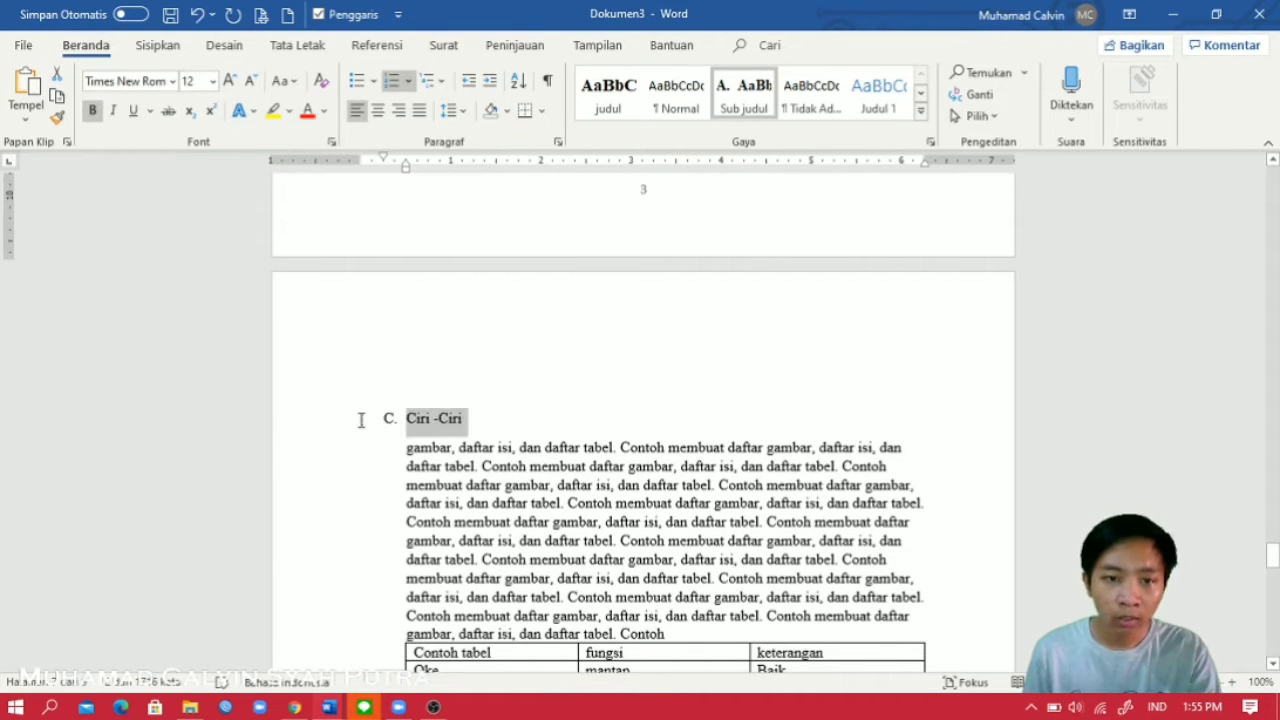
{"action": "left_click", "coordinate": [752, 95]}
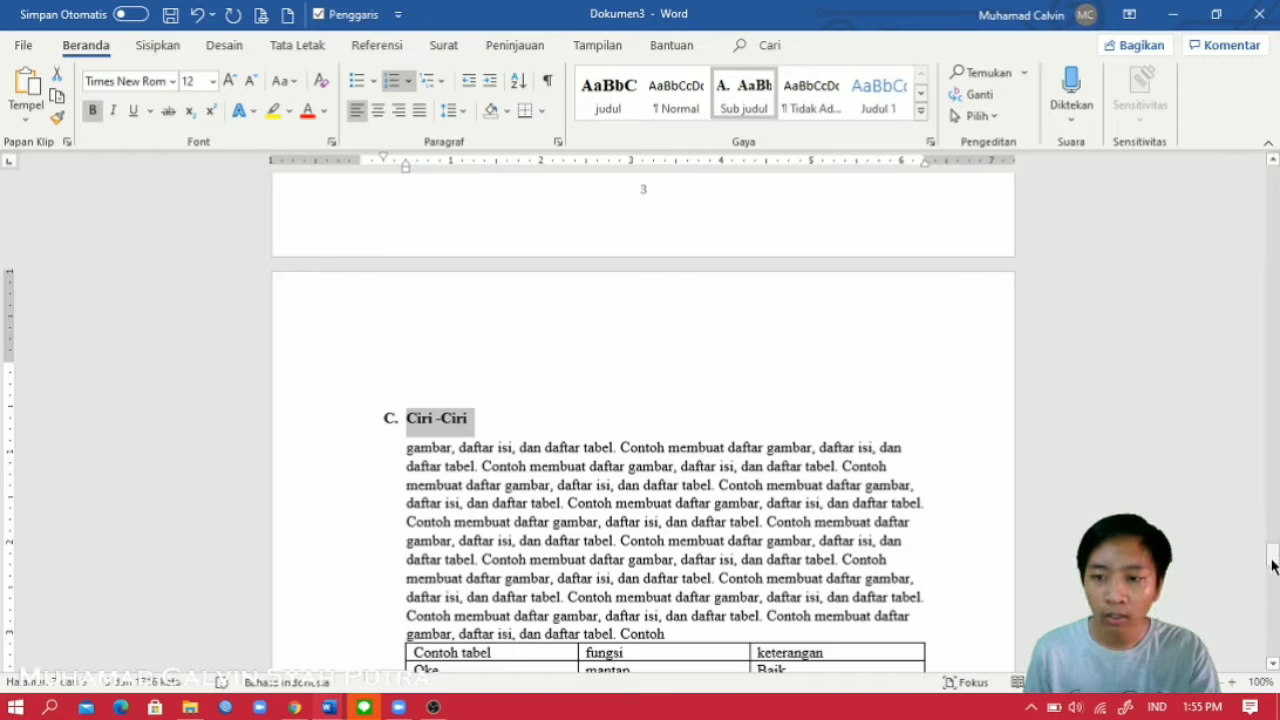
Step: Apply the Sub judul style to the Manfaat subheading below the table
{"action": "left_click_drag", "start_coordinate": [1272, 565], "coordinate": [1274, 583]}
{"action": "double_click", "coordinate": [449, 428]}
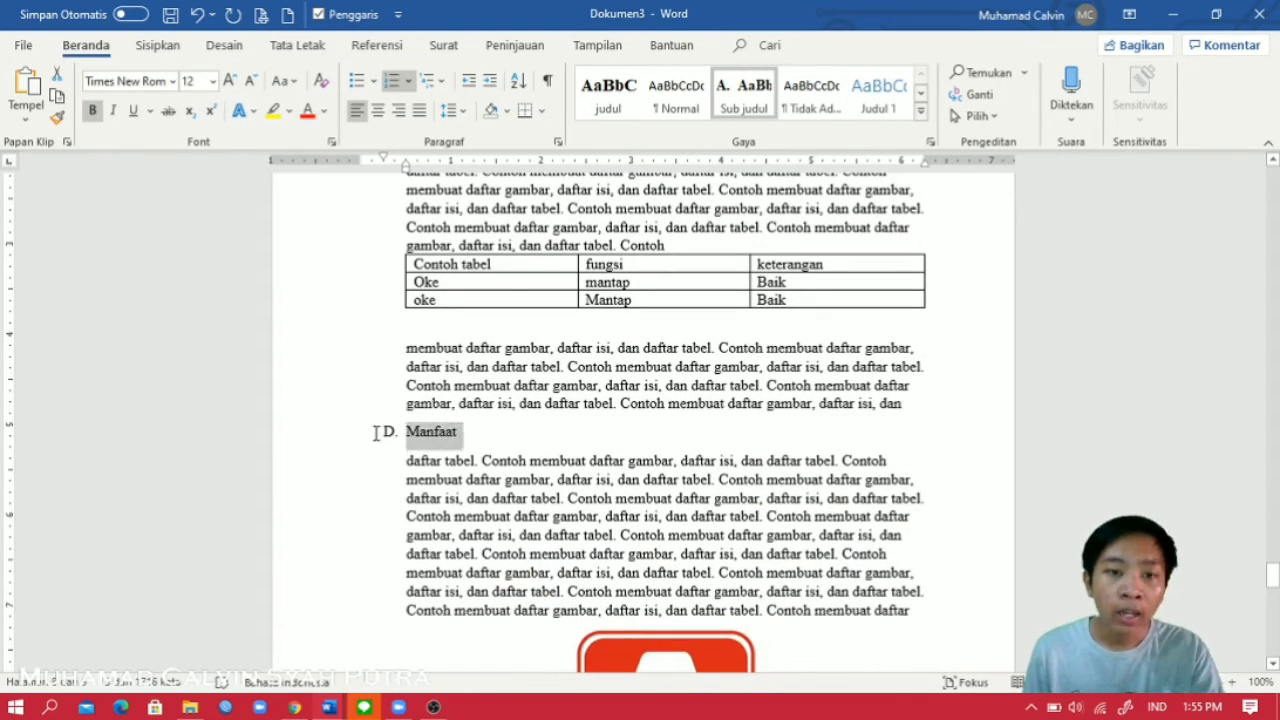
{"action": "left_click", "coordinate": [748, 92]}
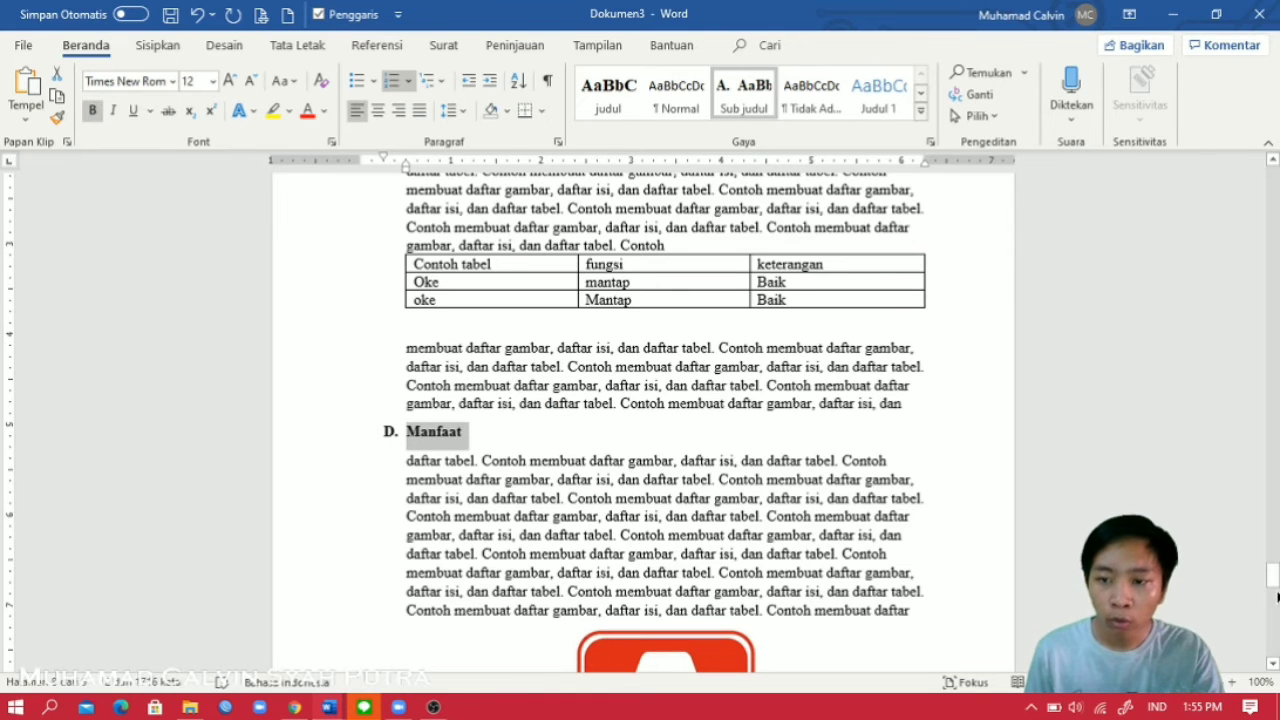
Step: Move the BAB III PENUTUP heading to the start of a new page by inserting blank lines above it
{"action": "left_click_drag", "start_coordinate": [1273, 566], "coordinate": [1272, 607]}
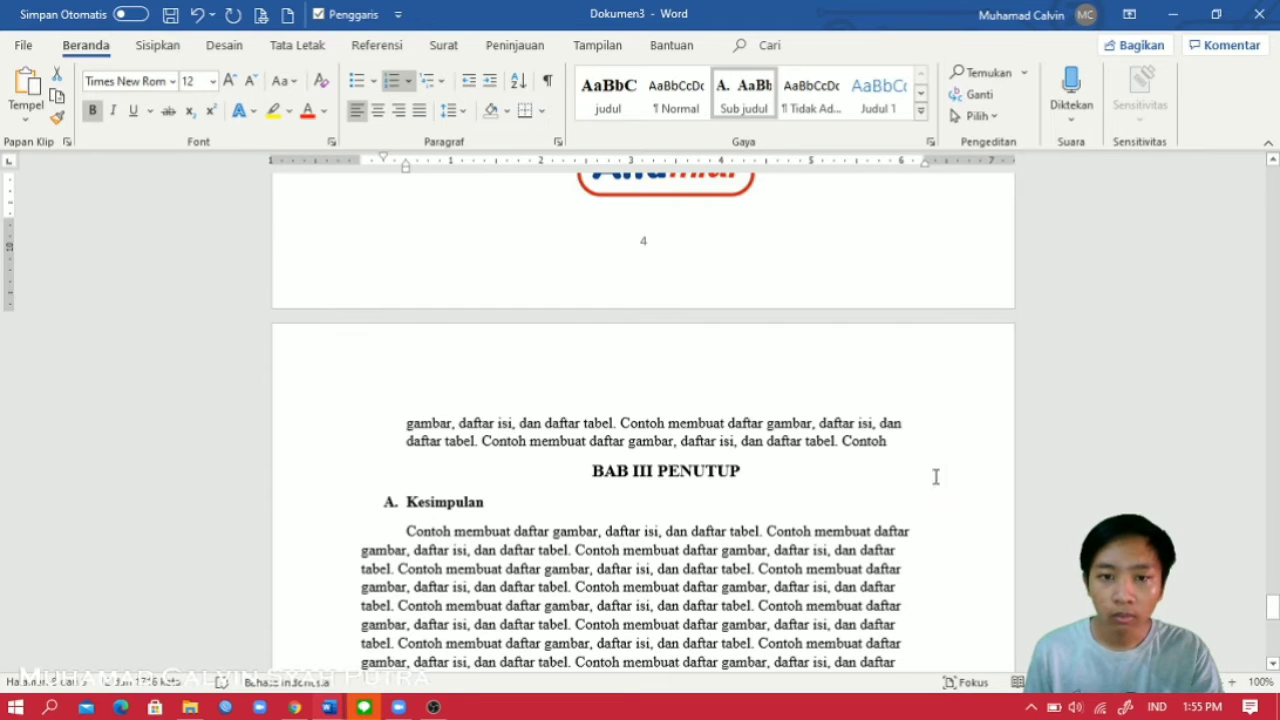
{"action": "scroll", "coordinate": [936, 477], "scroll_direction": "up", "scroll_amount": 15}
{"action": "left_click_drag", "start_coordinate": [1273, 536], "coordinate": [1273, 610]}
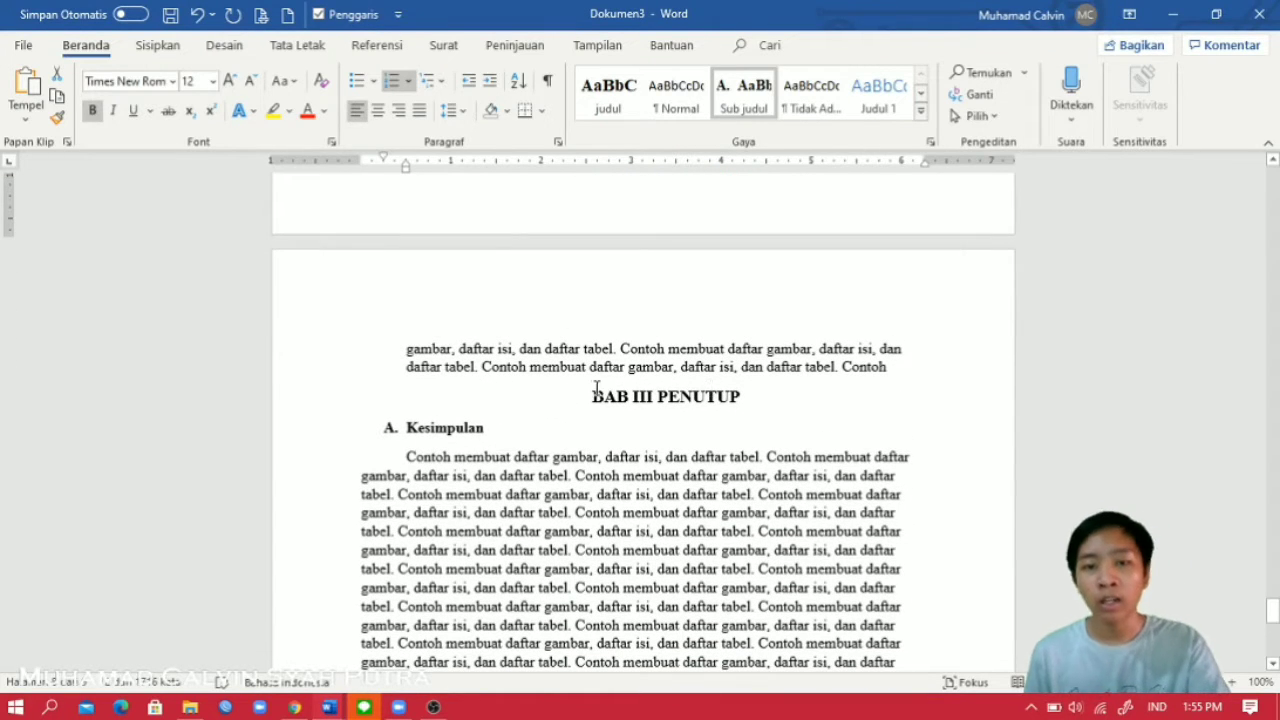
{"action": "left_click", "coordinate": [592, 396]}
{"action": "key", "text": "Return"}
{"action": "key", "text": "Return"}
{"action": "key", "text": "Return"}
{"action": "key", "text": "Return"}
{"action": "key", "text": "Return"}
{"action": "key", "text": "Return"}
{"action": "key", "text": "Return"}
{"action": "key", "text": "Return"}
{"action": "key", "text": "Return"}
{"action": "key", "text": "Return"}
{"action": "key", "text": "Return"}
{"action": "key", "text": "Return"}
{"action": "key", "text": "Return"}
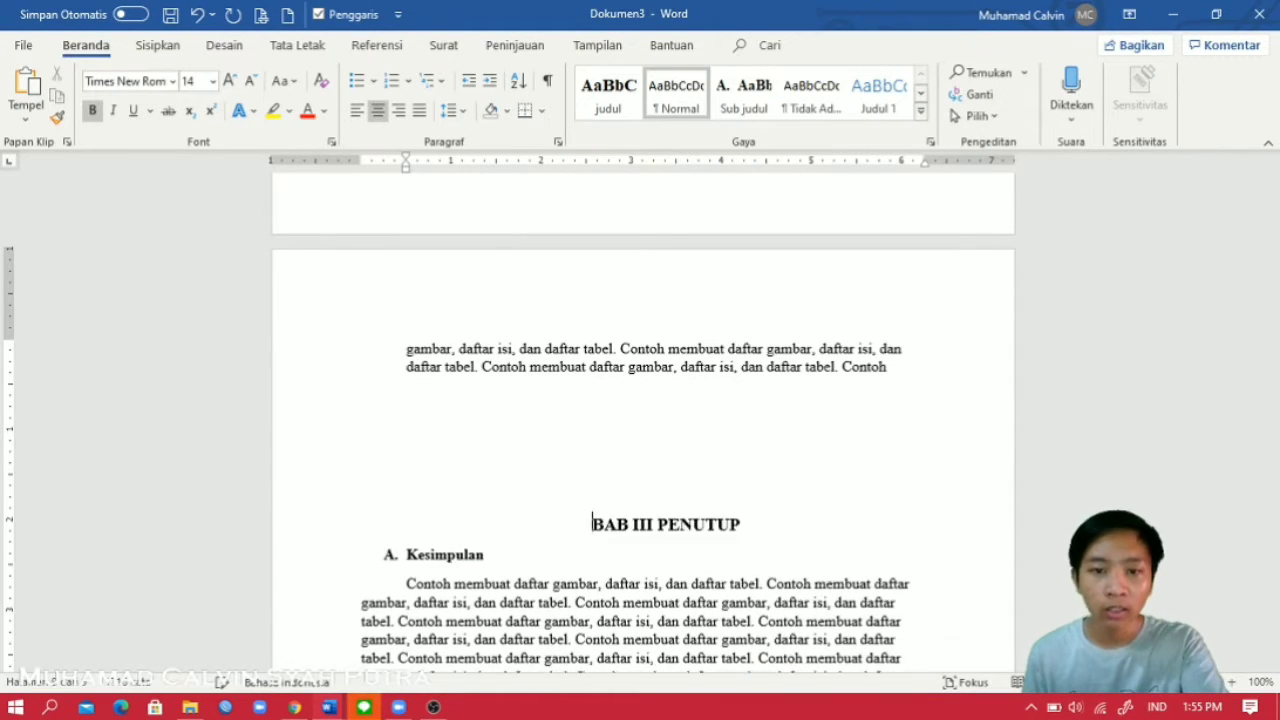
{"action": "key", "text": "Return"}
{"action": "key", "text": "Return"}
{"action": "key", "text": "Return"}
{"action": "key", "text": "Return"}
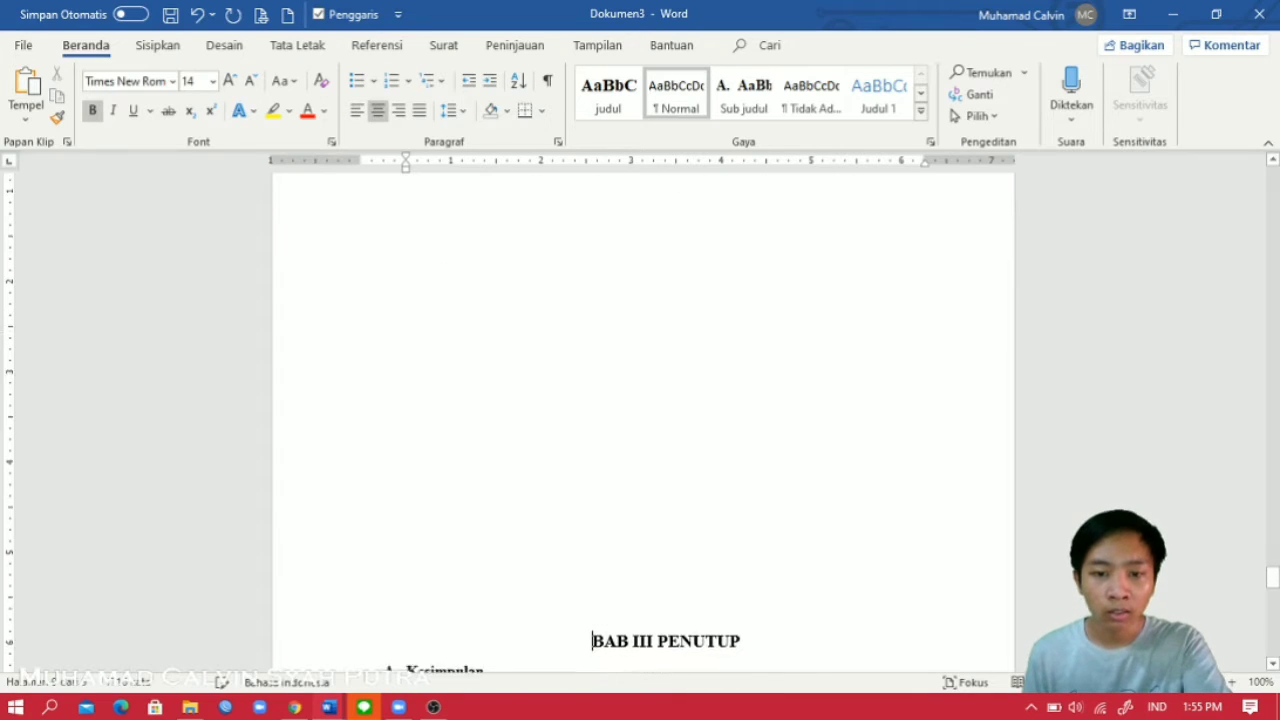
{"action": "key", "text": "Return"}
{"action": "key", "text": "Return"}
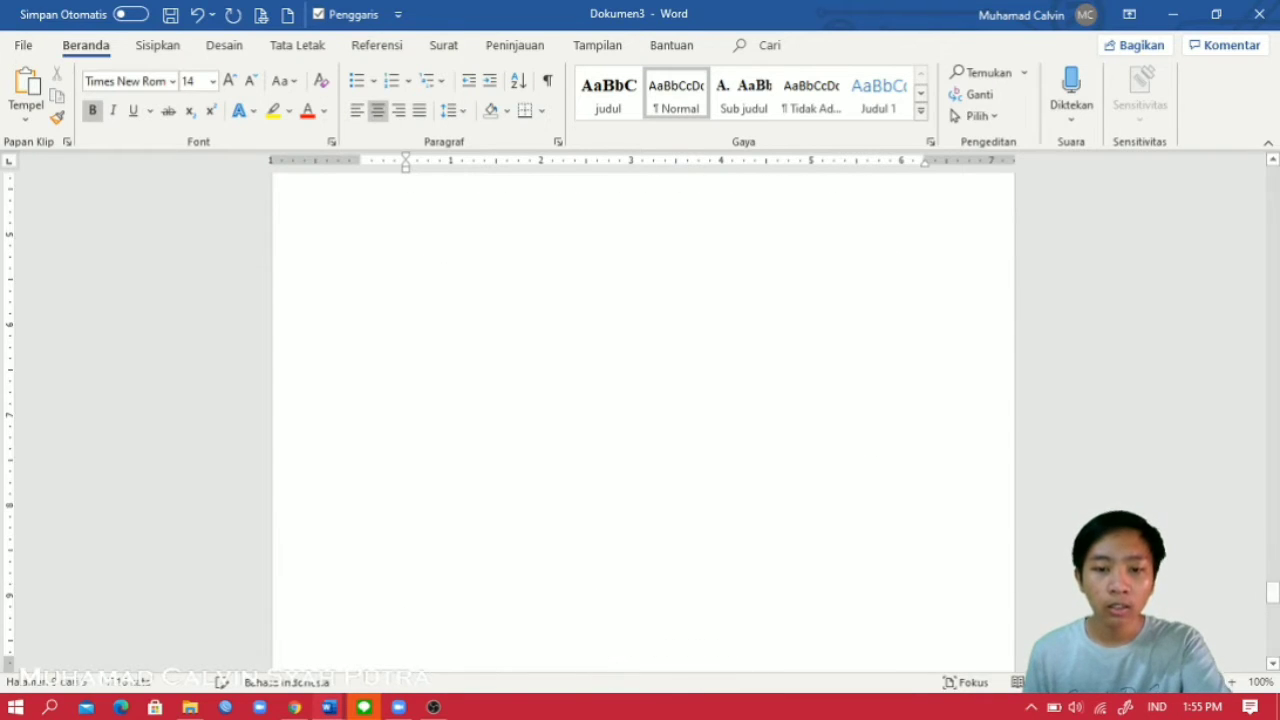
{"action": "key", "text": "BackSpace"}
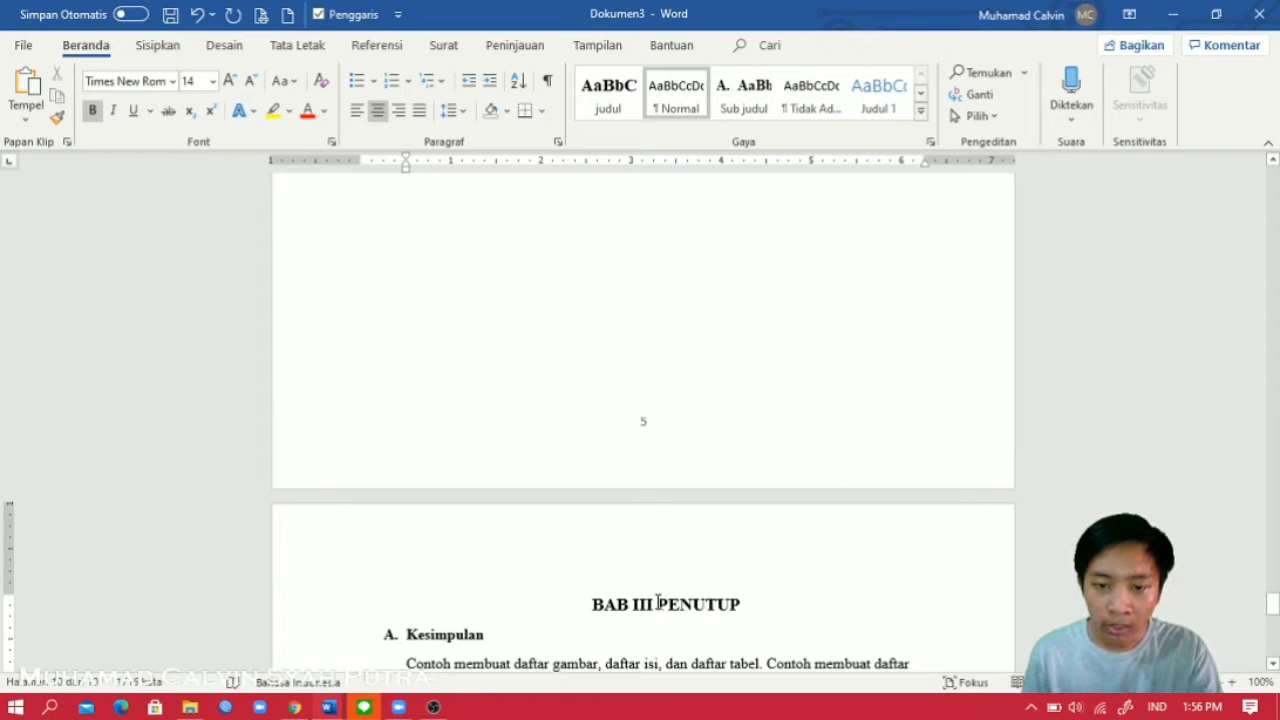
Step: Split the BAB III PENUTUP heading into two lines with a text wrapping break before PENUTUP
{"action": "left_click", "coordinate": [293, 46]}
{"action": "left_click", "coordinate": [238, 75]}
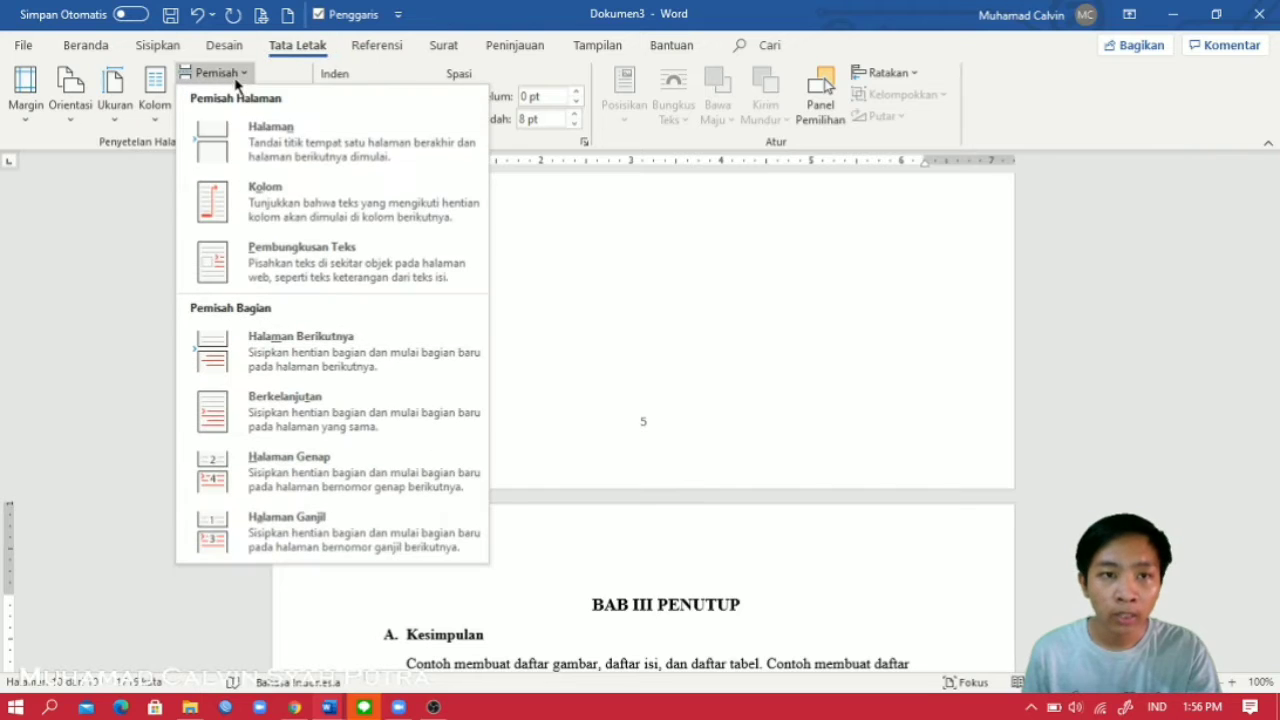
{"action": "left_click", "coordinate": [287, 277]}
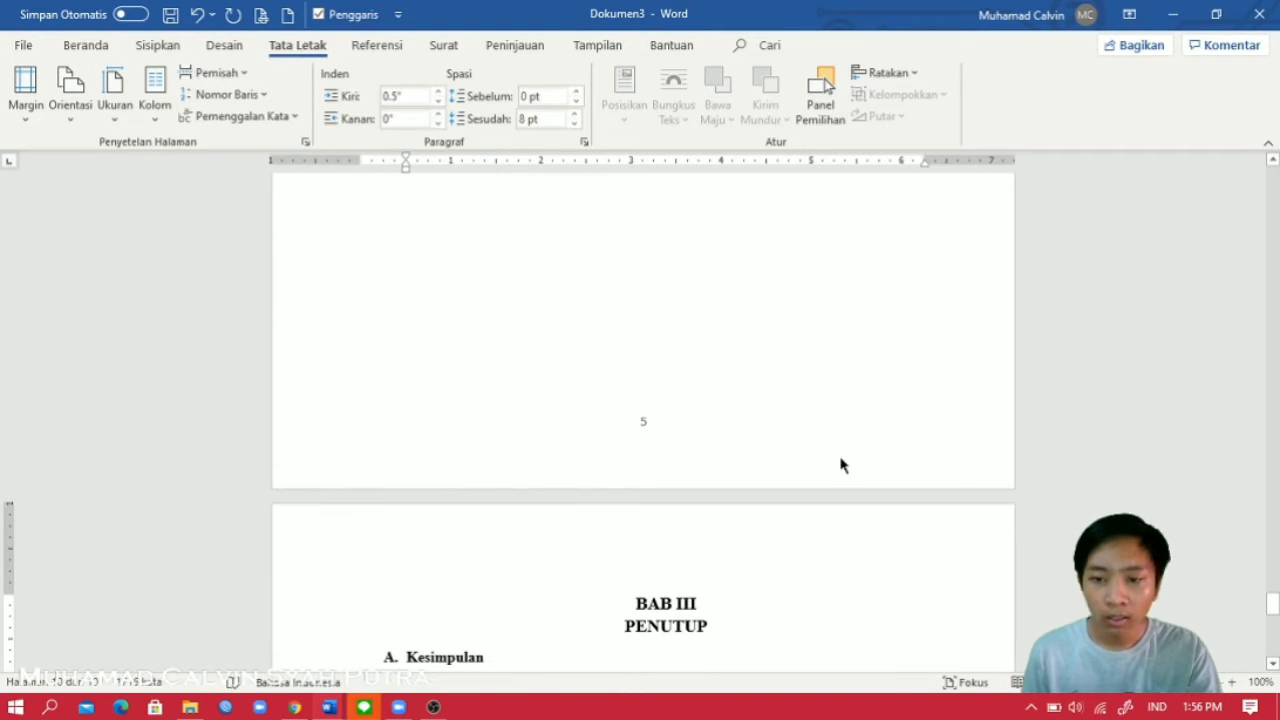
Step: Apply the judul style to the two-line BAB III PENUTUP heading
{"action": "scroll", "coordinate": [644, 537], "scroll_direction": "down", "scroll_amount": 2}
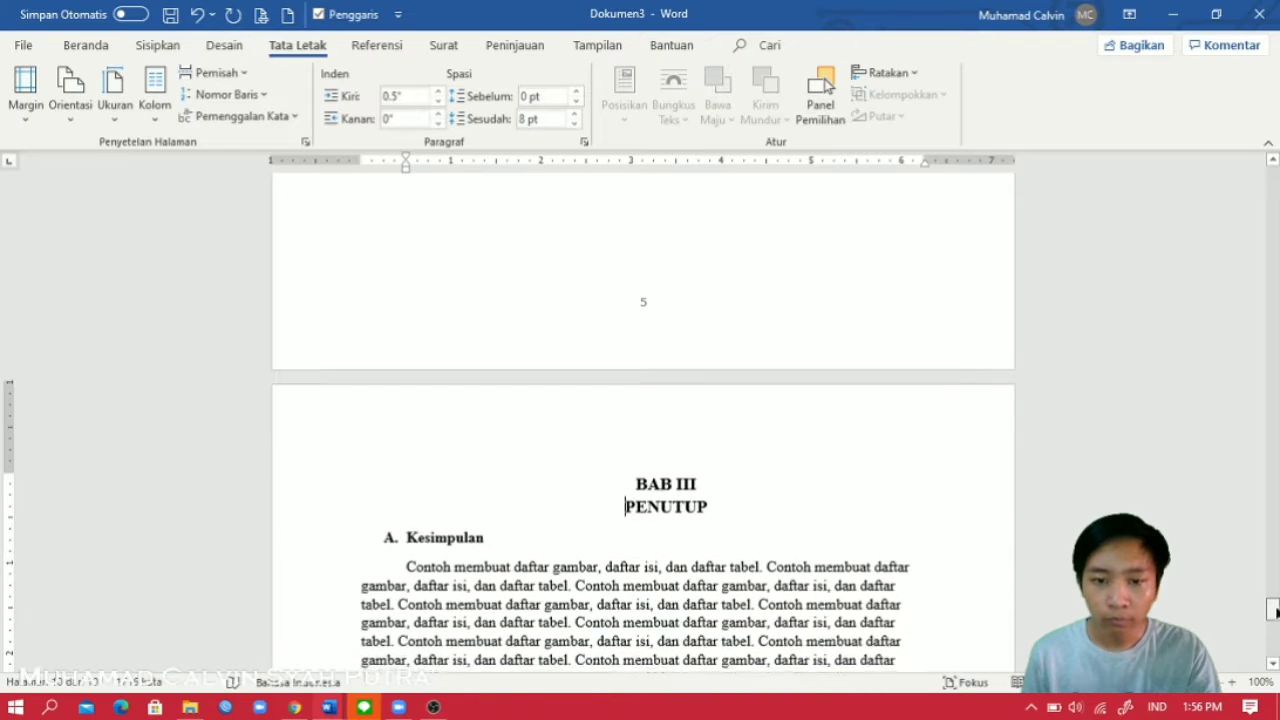
{"action": "left_click_drag", "start_coordinate": [710, 505], "coordinate": [632, 480]}
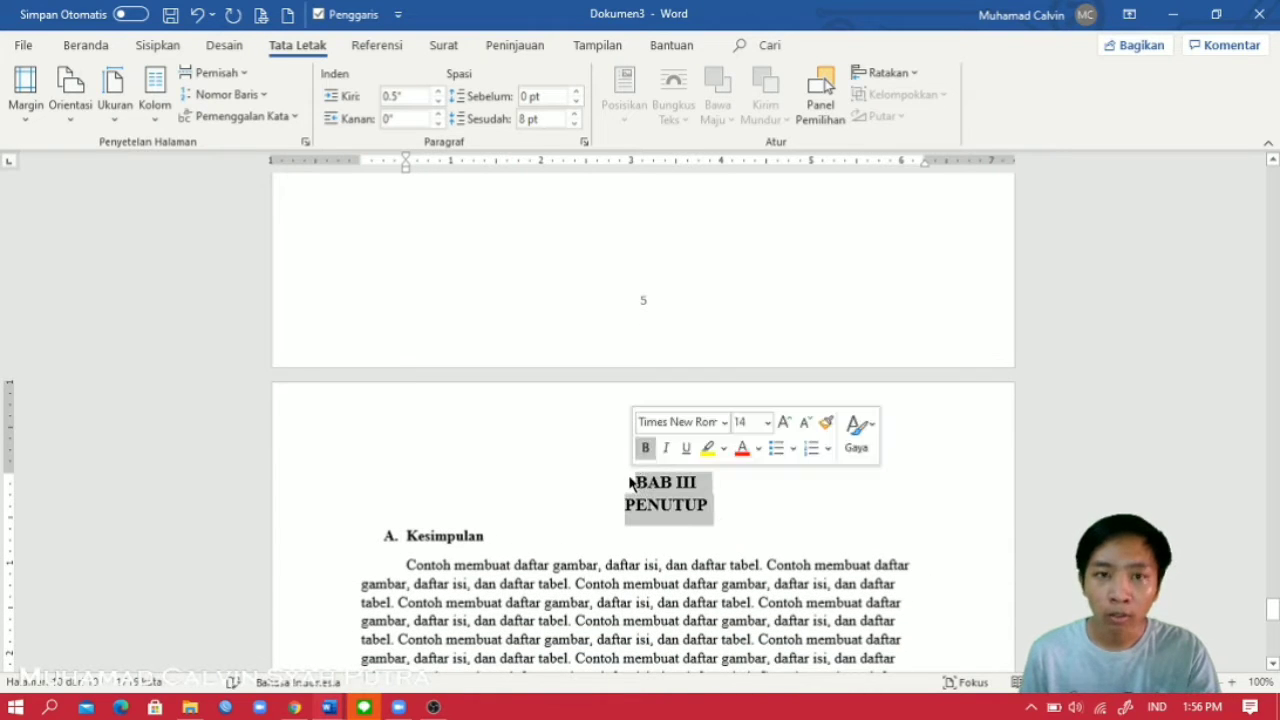
{"action": "left_click", "coordinate": [97, 50]}
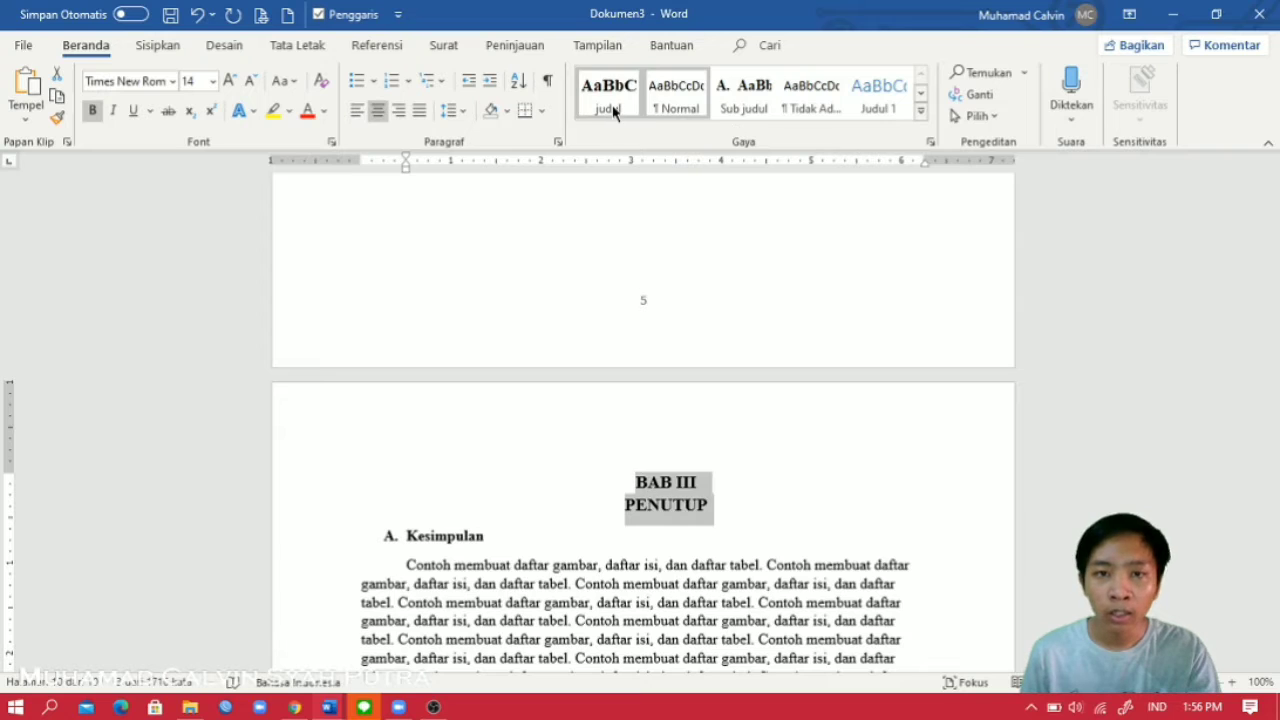
{"action": "left_click", "coordinate": [612, 100]}
Step: Apply the Sub judul style to the Kesimpulan subheading and restart its numbering at A
{"action": "left_click_drag", "start_coordinate": [486, 537], "coordinate": [343, 540]}
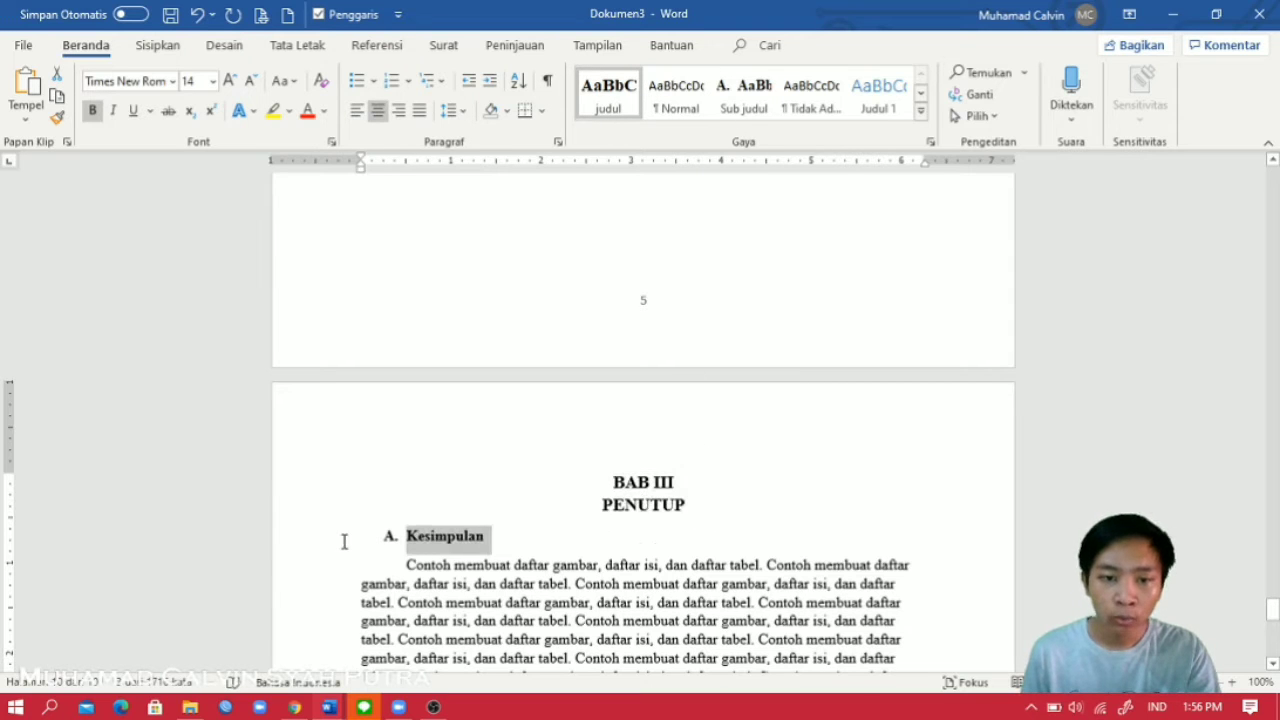
{"action": "left_click", "coordinate": [742, 104]}
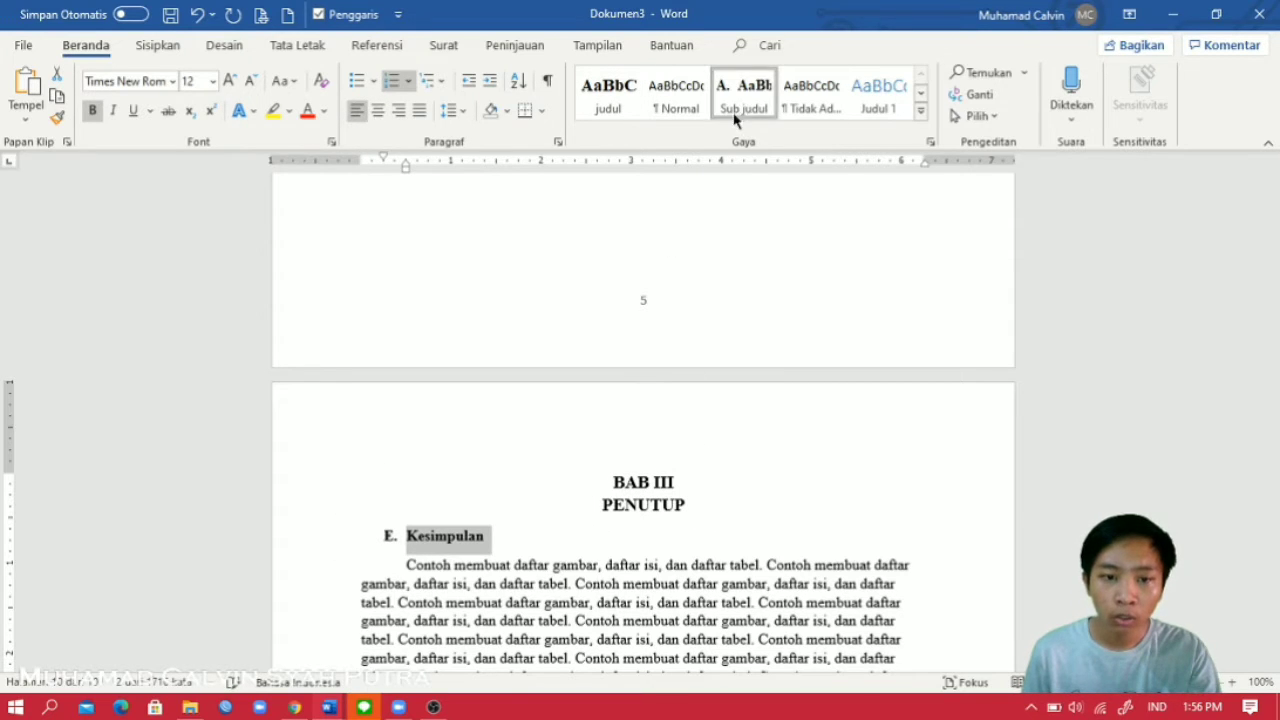
{"action": "scroll", "coordinate": [421, 433], "scroll_direction": "down", "scroll_amount": 10}
{"action": "scroll", "coordinate": [421, 433], "scroll_direction": "down", "scroll_amount": 8}
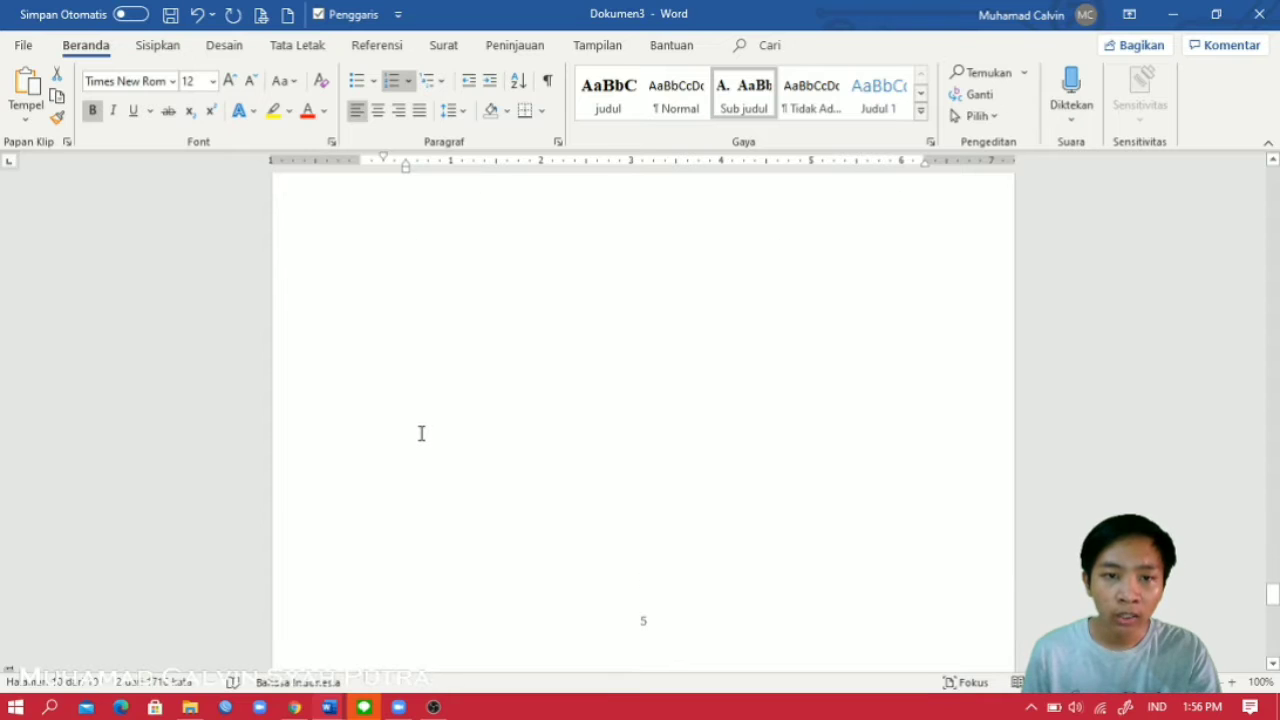
{"action": "left_click", "coordinate": [390, 537]}
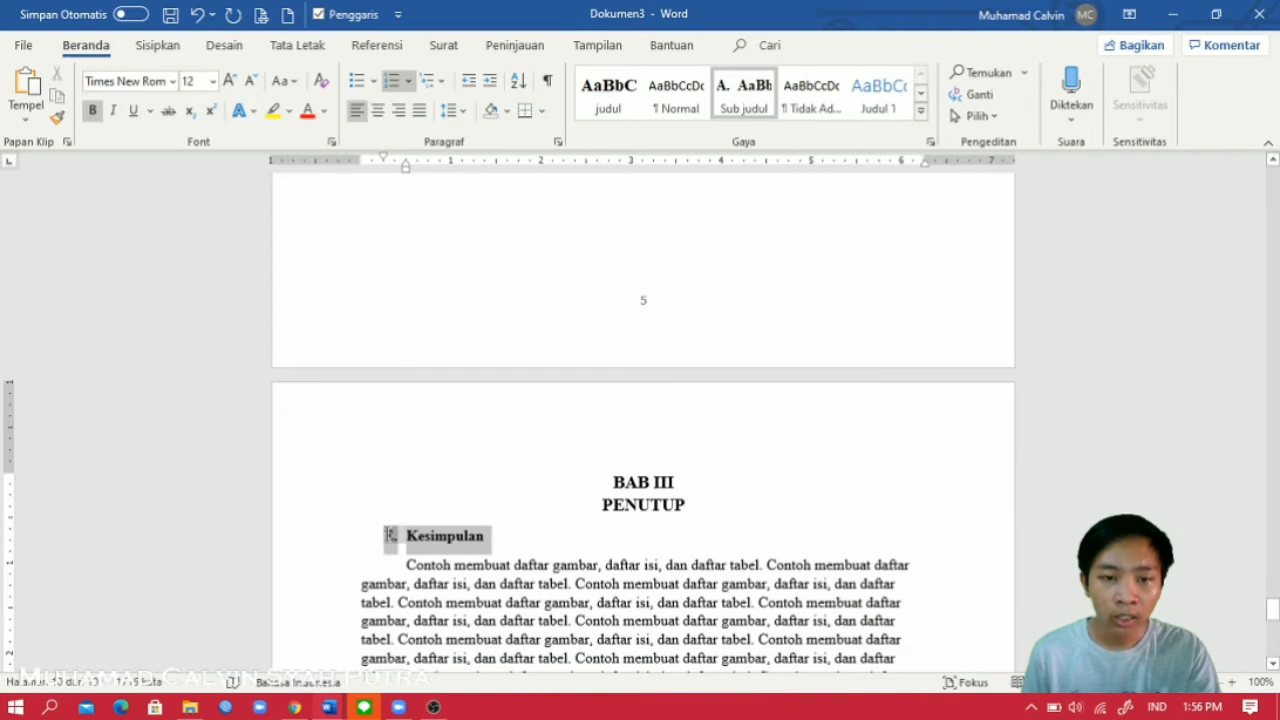
{"action": "right_click", "coordinate": [389, 539]}
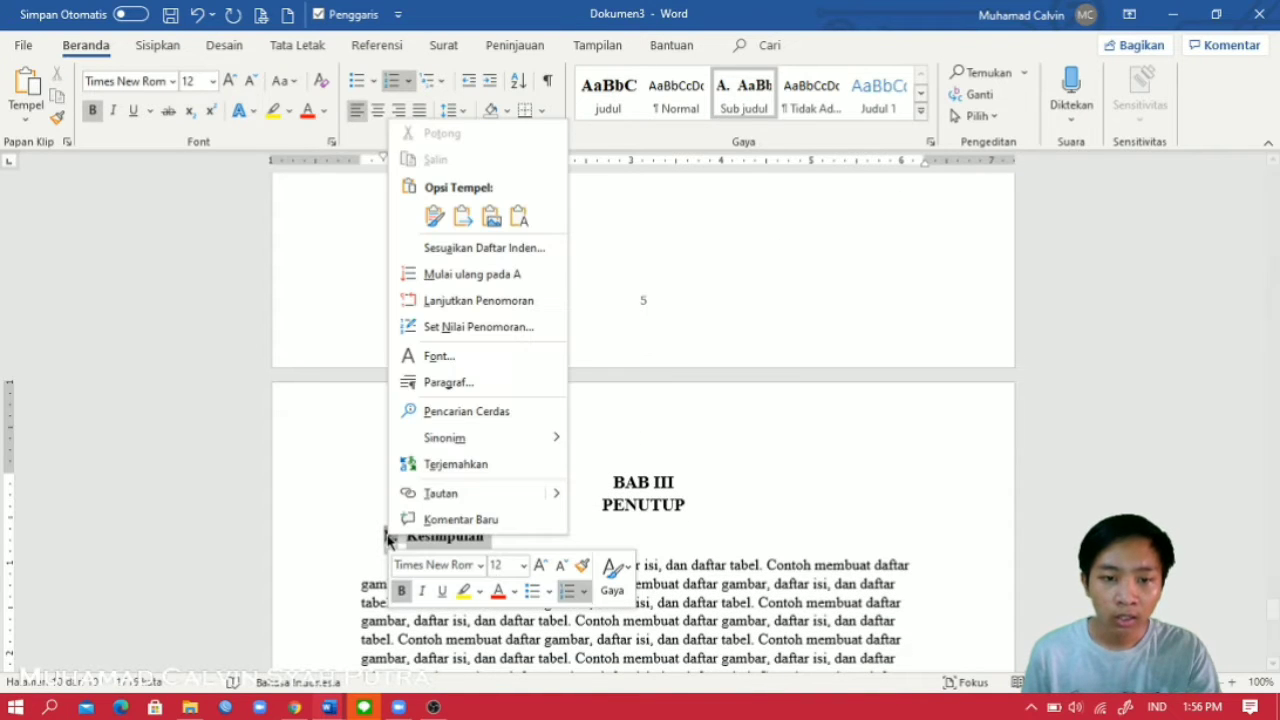
{"action": "left_click", "coordinate": [475, 278]}
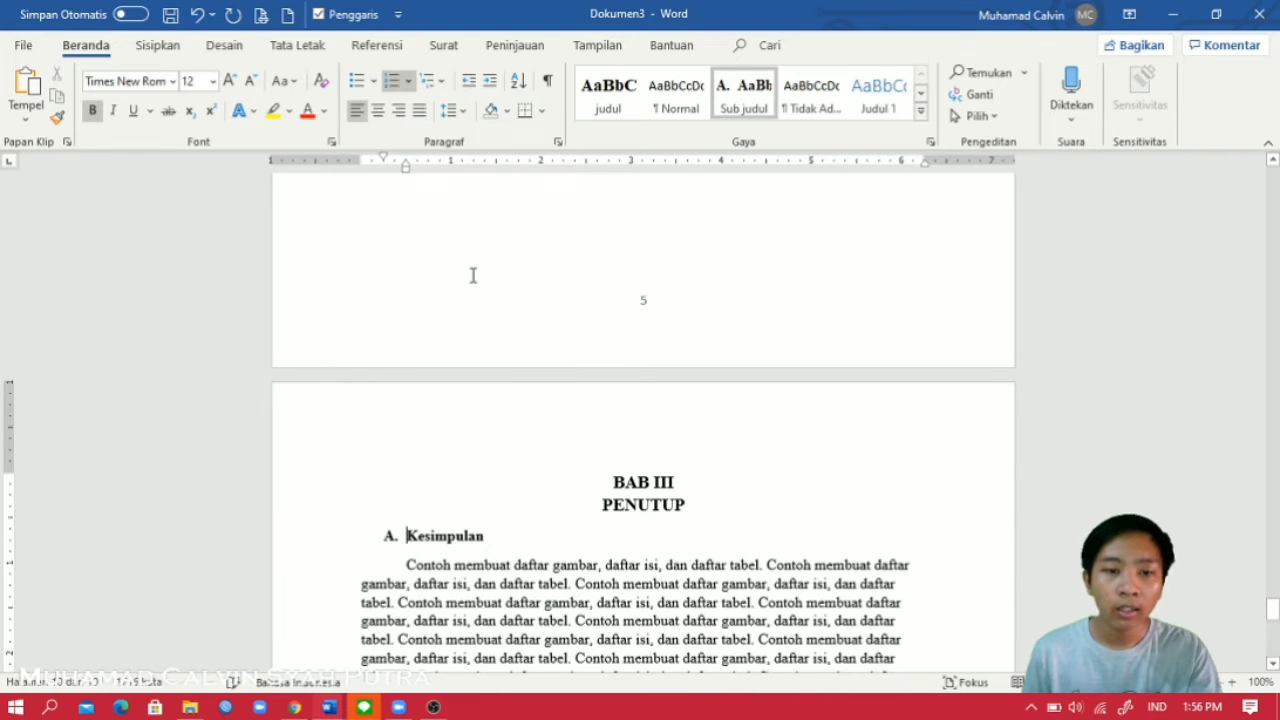
{"action": "scroll", "coordinate": [439, 547], "scroll_direction": "up", "scroll_amount": 5}
{"action": "scroll", "coordinate": [438, 547], "scroll_direction": "down", "scroll_amount": 5}
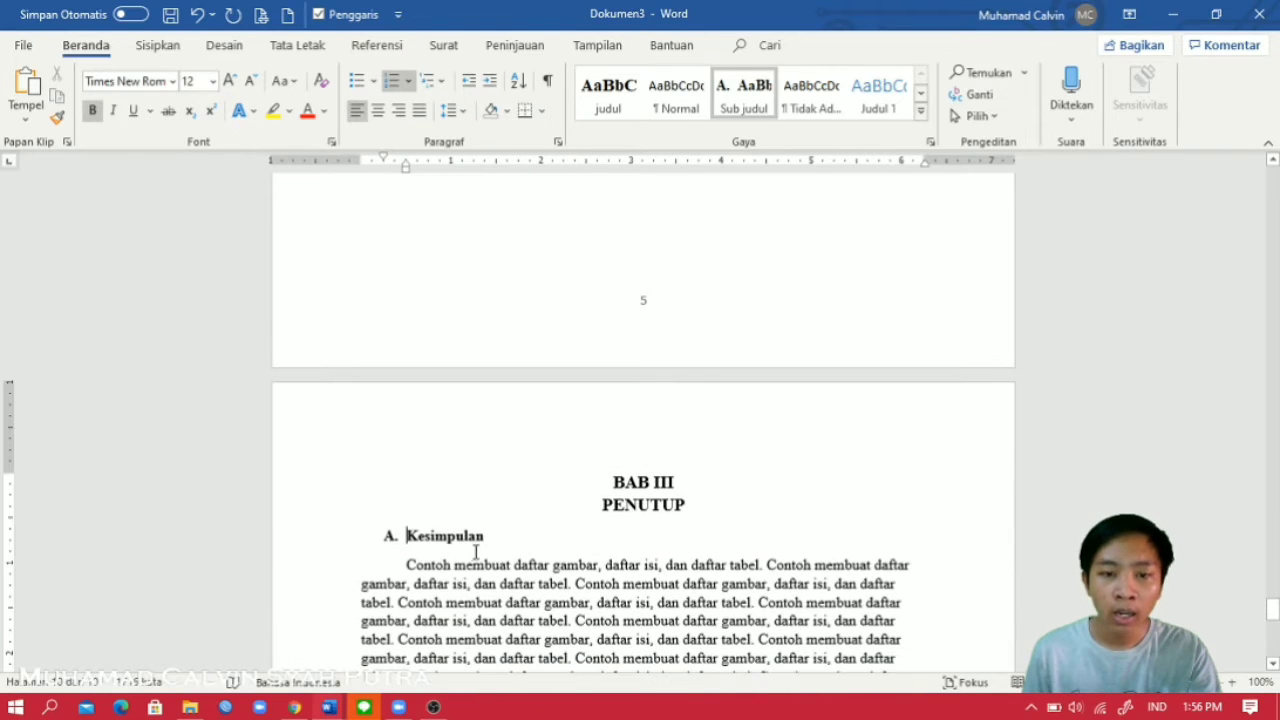
{"action": "left_click", "coordinate": [487, 537]}
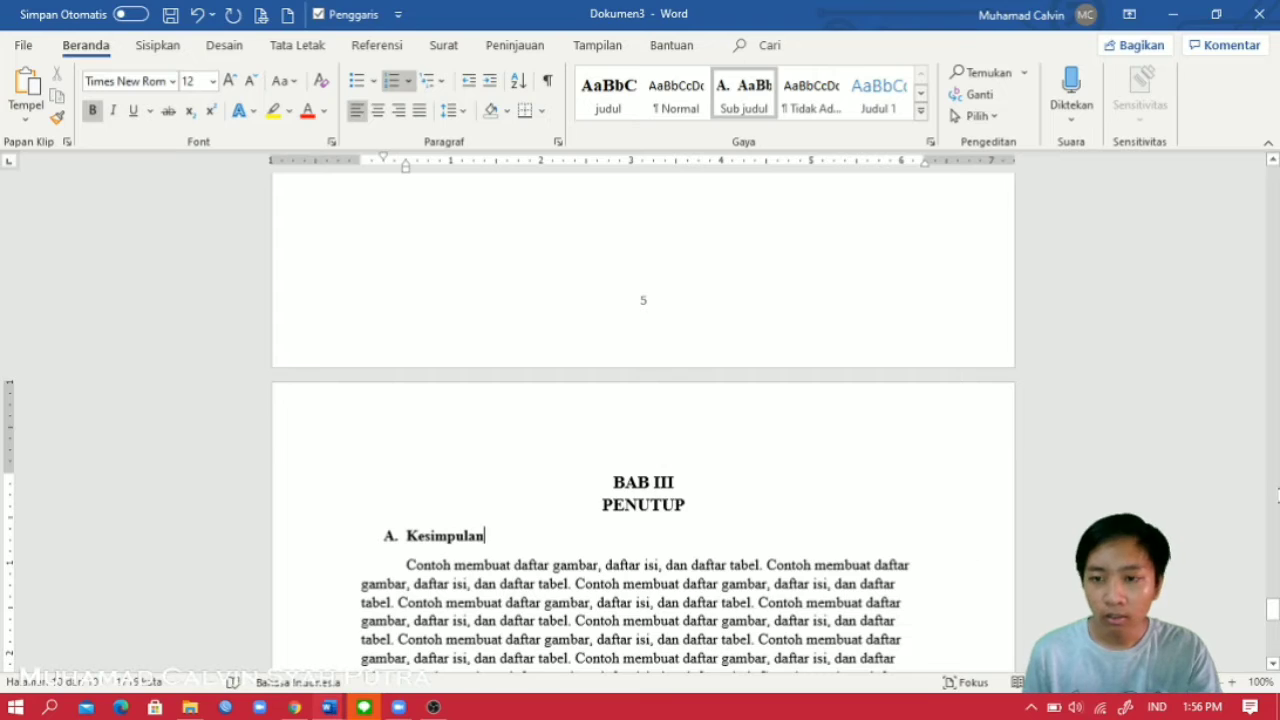
{"action": "scroll", "coordinate": [1040, 543], "scroll_direction": "down", "scroll_amount": 6}
{"action": "scroll", "coordinate": [571, 434], "scroll_direction": "up", "scroll_amount": 9}
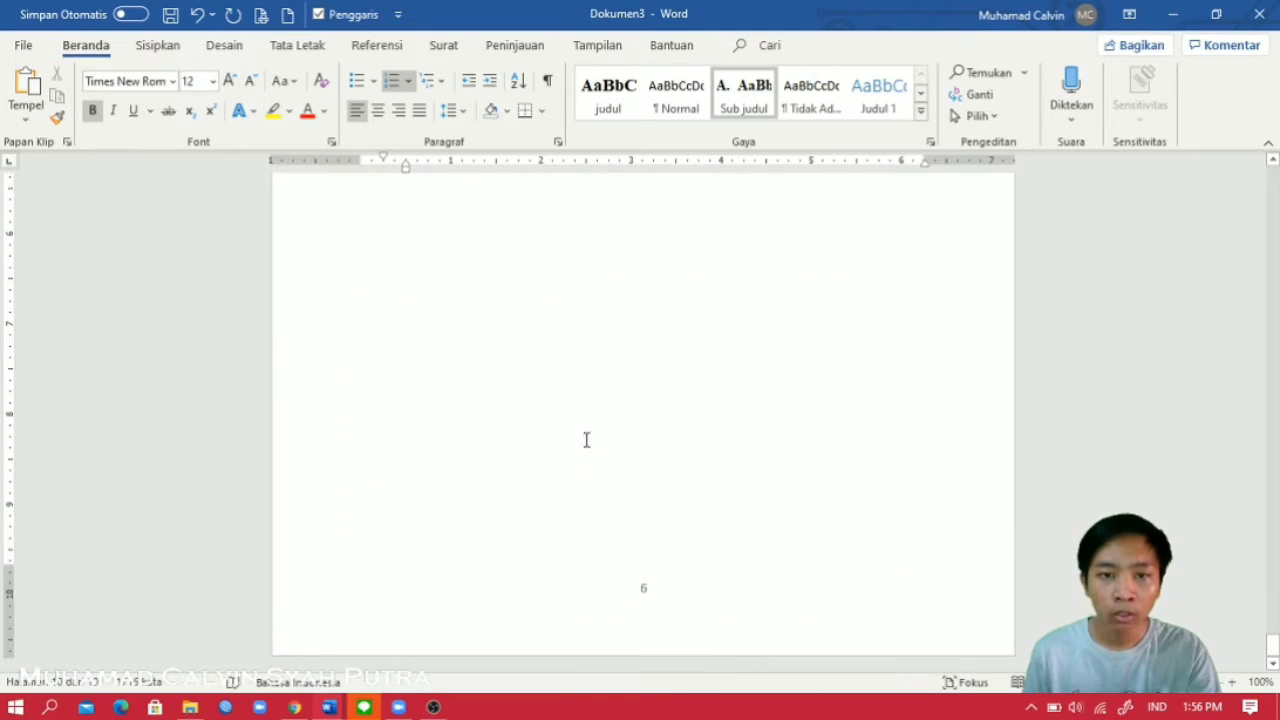
Step: Open the options for a custom table of contents on the empty line below the DAFTAR ISI heading
{"action": "scroll", "coordinate": [586, 437], "scroll_direction": "down", "scroll_amount": 3}
{"action": "scroll", "coordinate": [632, 436], "scroll_direction": "up", "scroll_amount": 3}
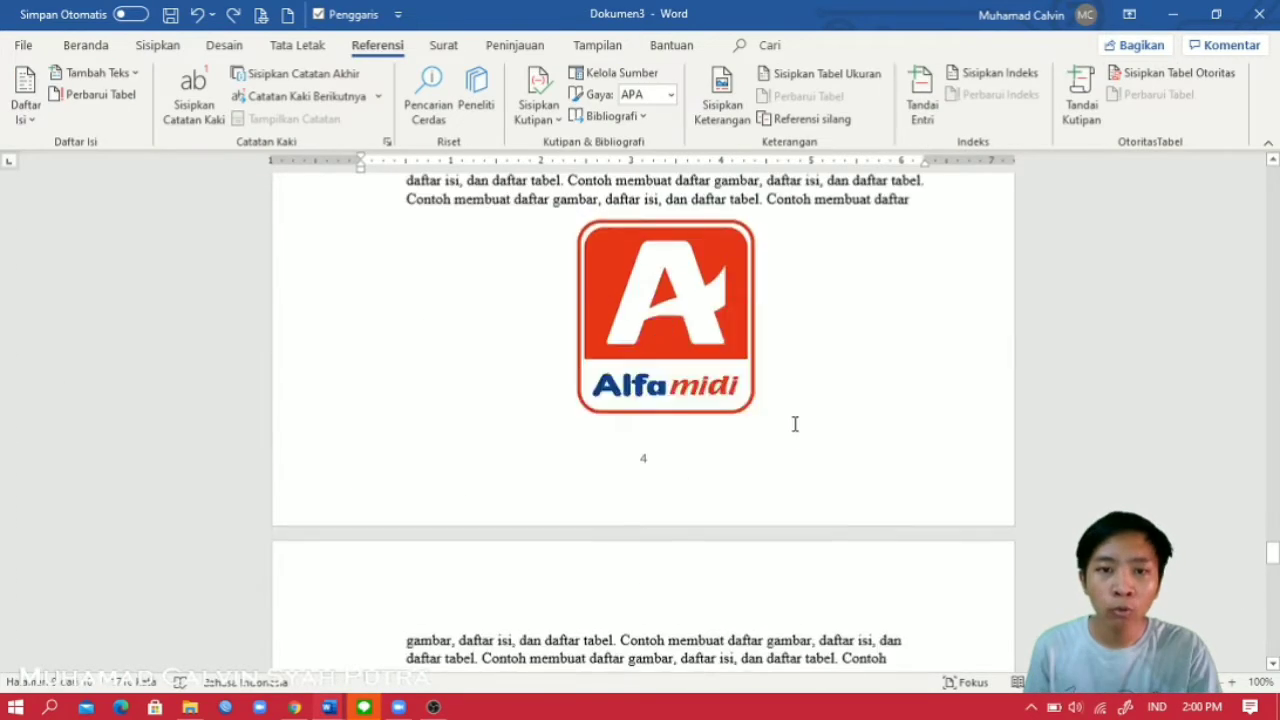
{"action": "scroll", "coordinate": [866, 489], "scroll_direction": "up", "scroll_amount": 10}
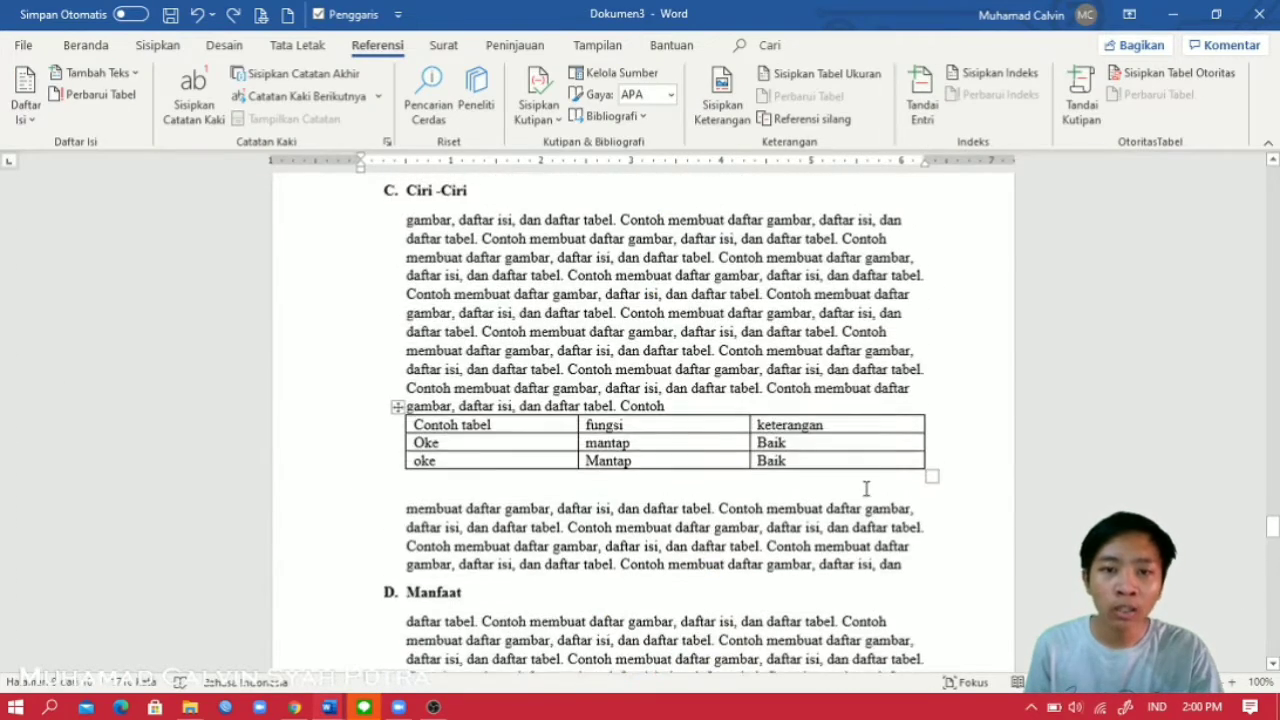
{"action": "scroll", "coordinate": [848, 482], "scroll_direction": "up", "scroll_amount": 20}
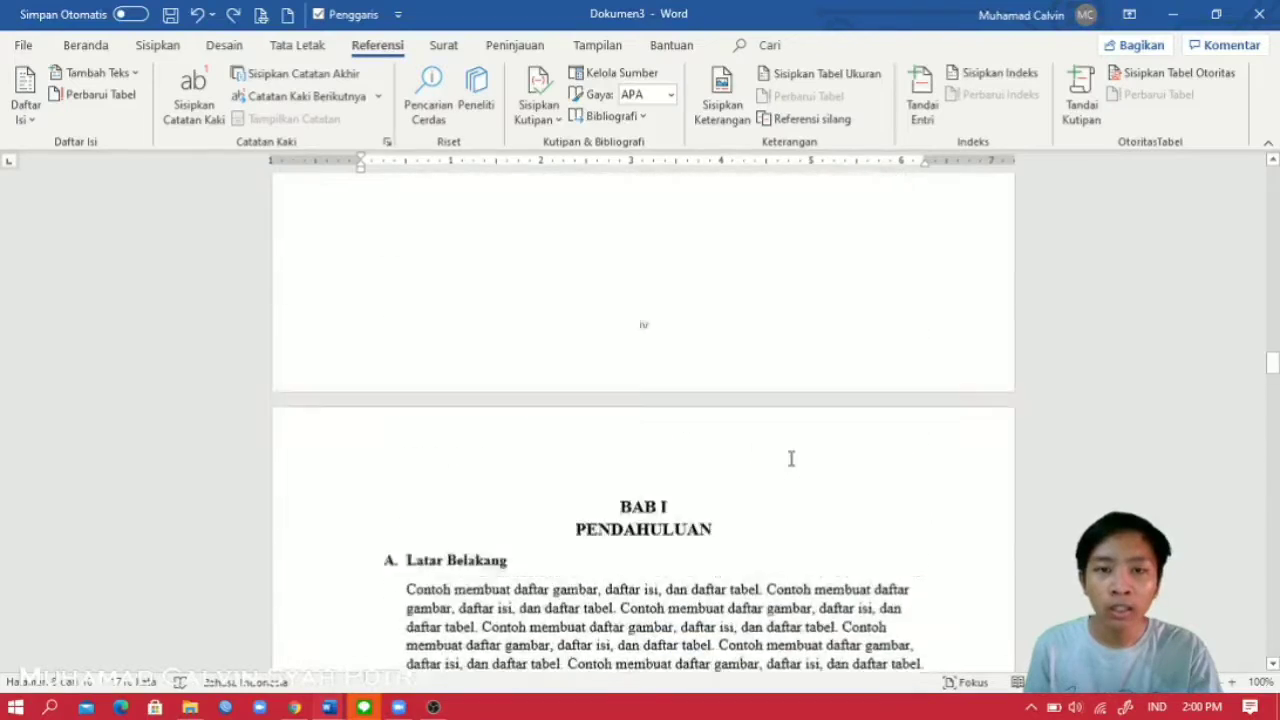
{"action": "scroll", "coordinate": [790, 458], "scroll_direction": "up", "scroll_amount": 15}
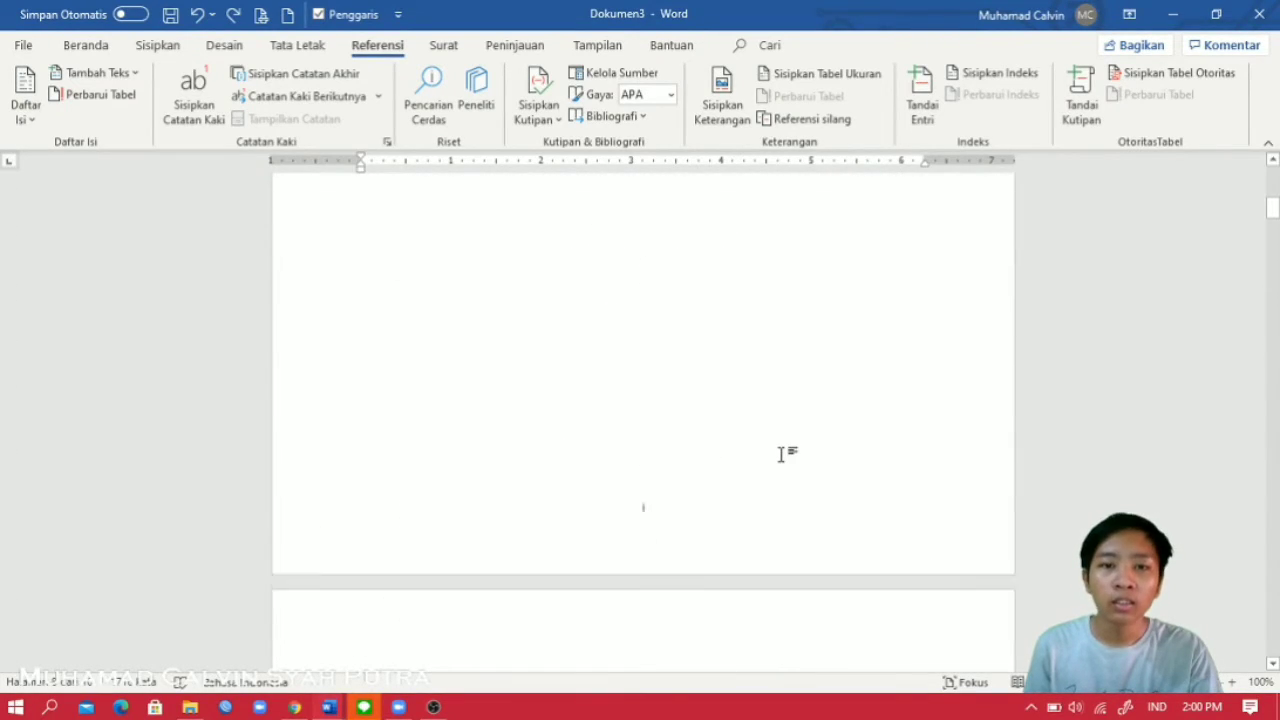
{"action": "scroll", "coordinate": [781, 455], "scroll_direction": "up", "scroll_amount": 1}
{"action": "scroll", "coordinate": [781, 450], "scroll_direction": "down", "scroll_amount": 10}
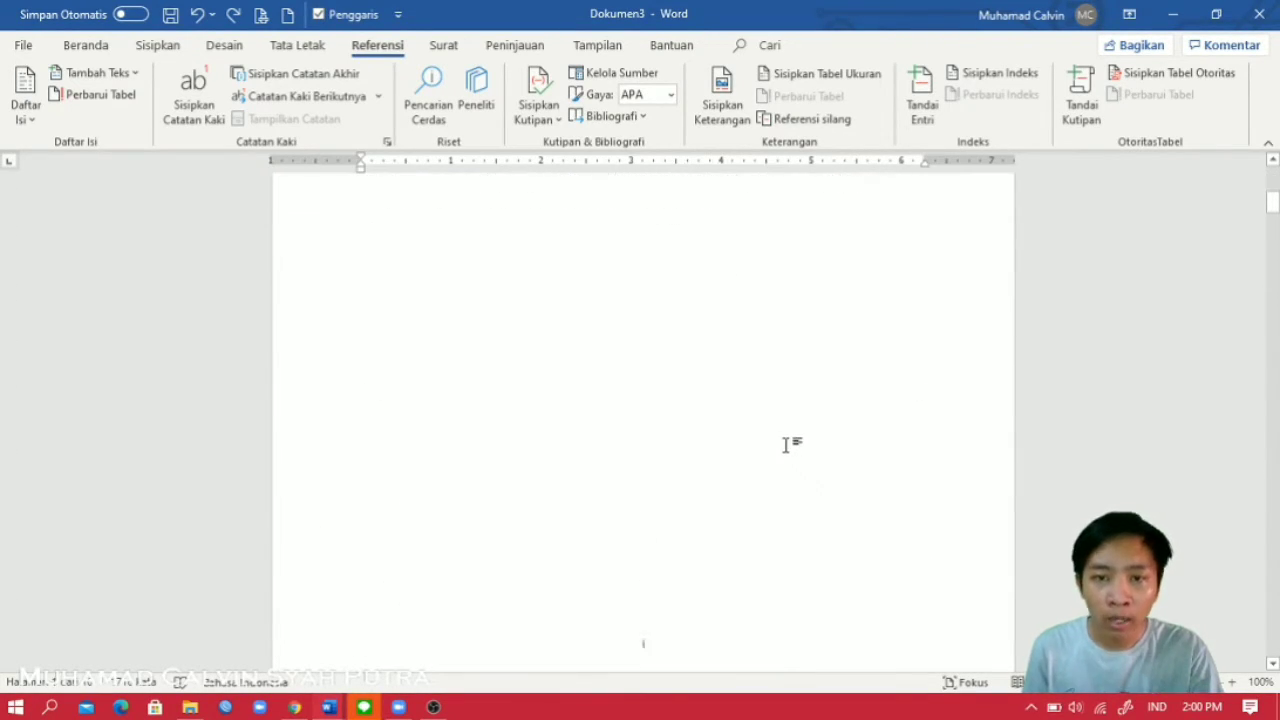
{"action": "scroll", "coordinate": [786, 444], "scroll_direction": "down", "scroll_amount": 4}
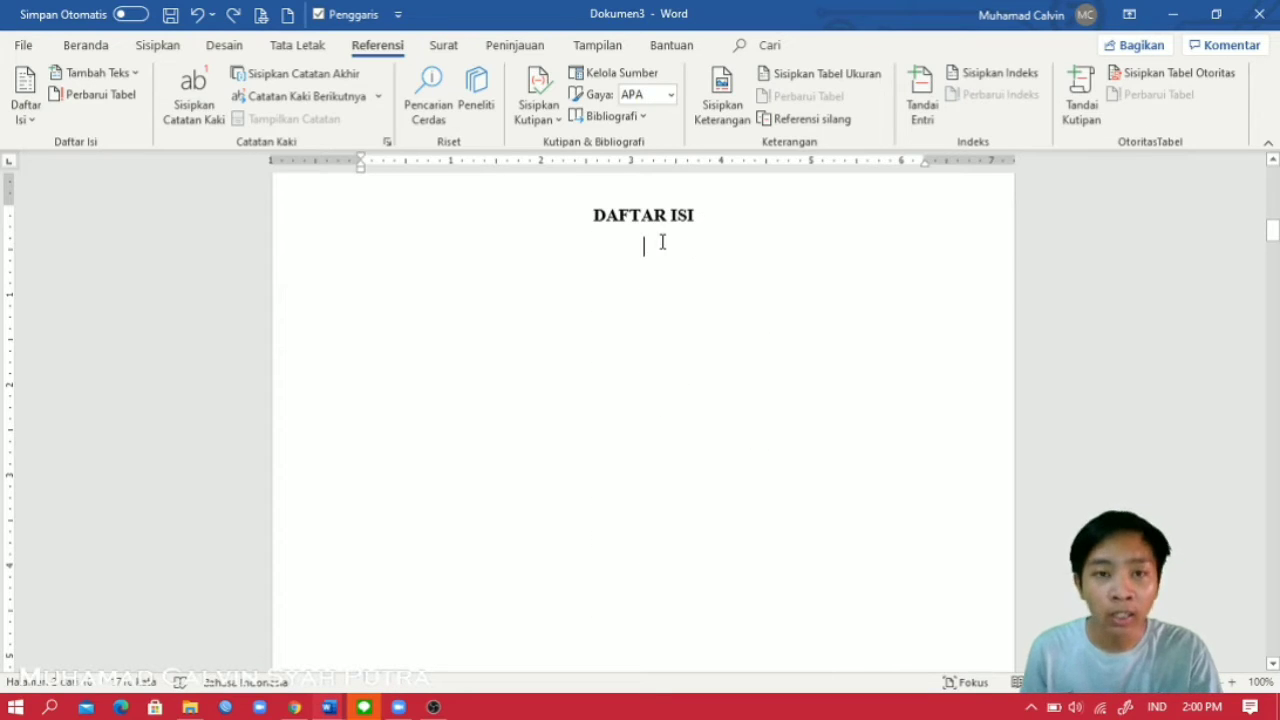
{"action": "left_click", "coordinate": [33, 119]}
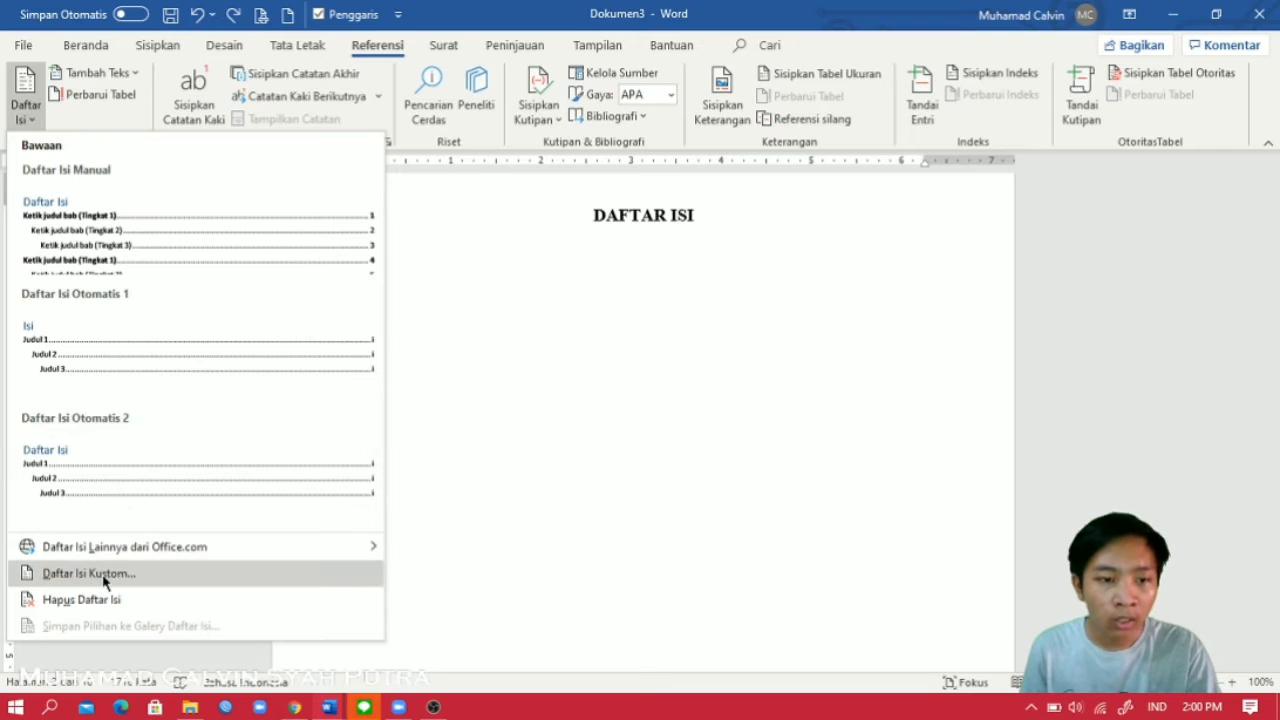
{"action": "left_click", "coordinate": [118, 582]}
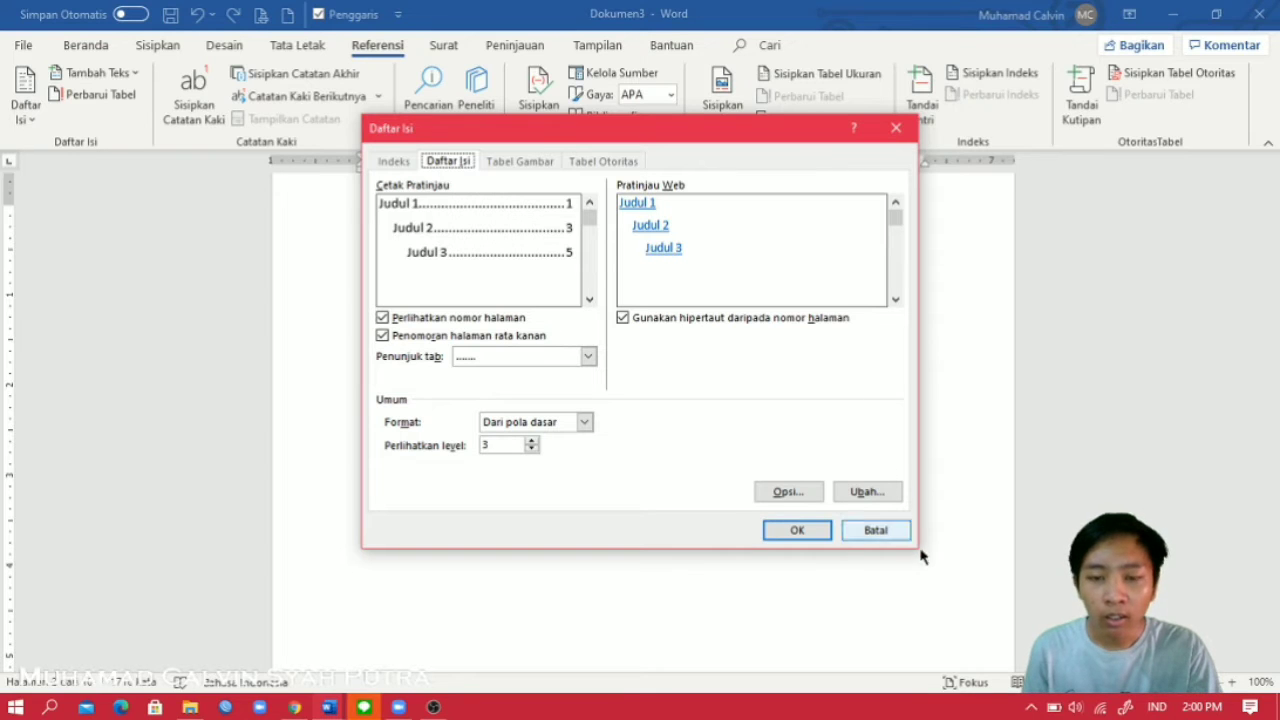
{"action": "left_click", "coordinate": [790, 493]}
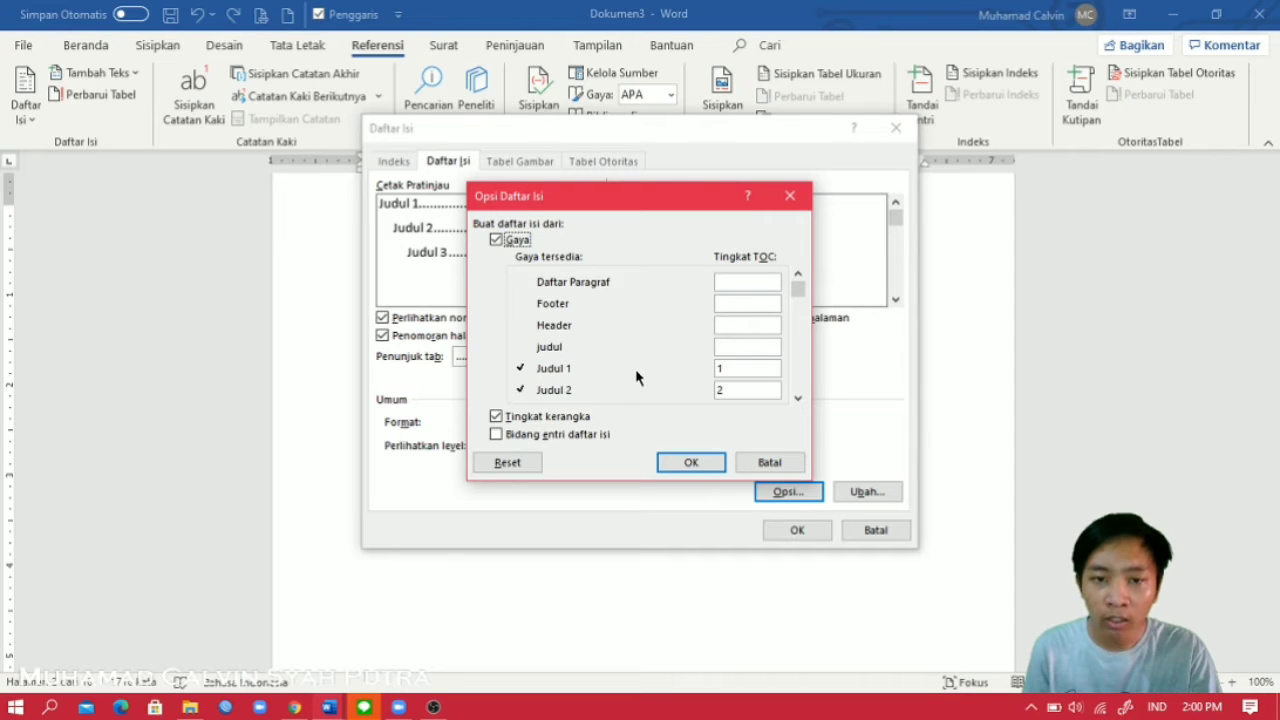
Step: Clear the table of contents levels of the built-in styles Judul 1, Judul 2 and Judul 3
{"action": "left_click", "coordinate": [730, 368]}
{"action": "key", "text": "BackSpace"}
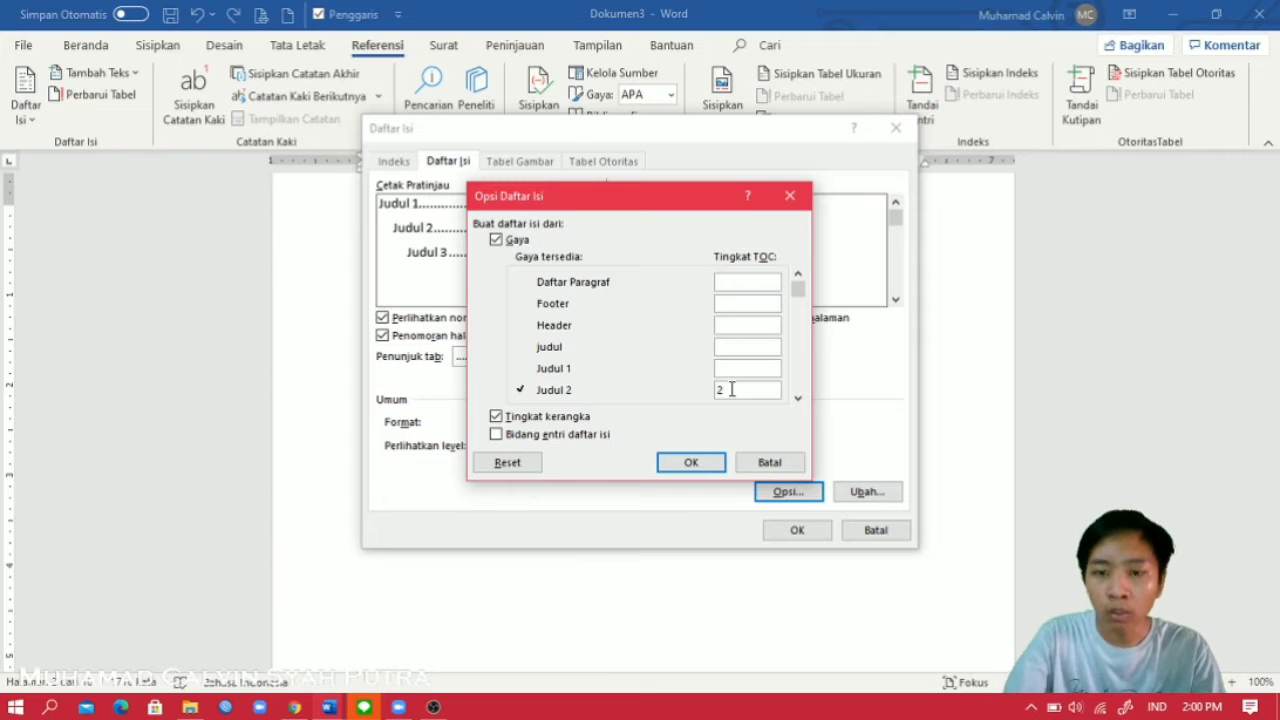
{"action": "left_click_drag", "start_coordinate": [797, 289], "coordinate": [798, 383]}
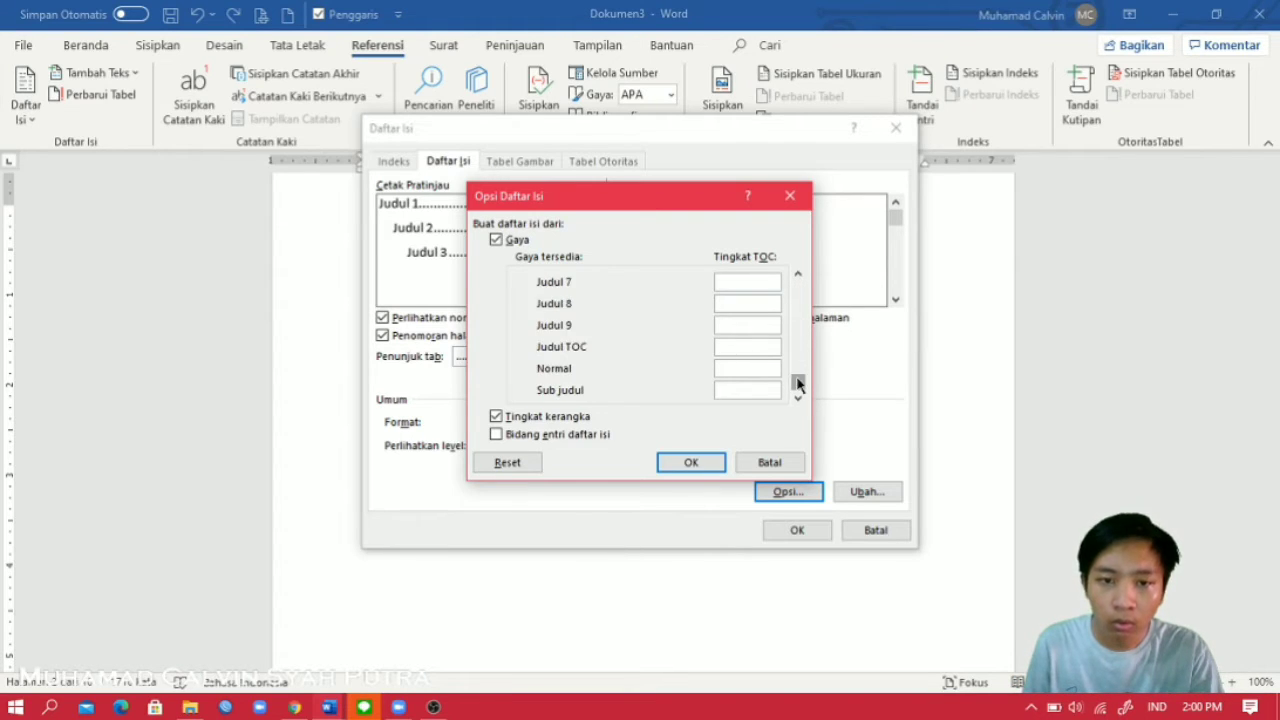
{"action": "left_click", "coordinate": [749, 391]}
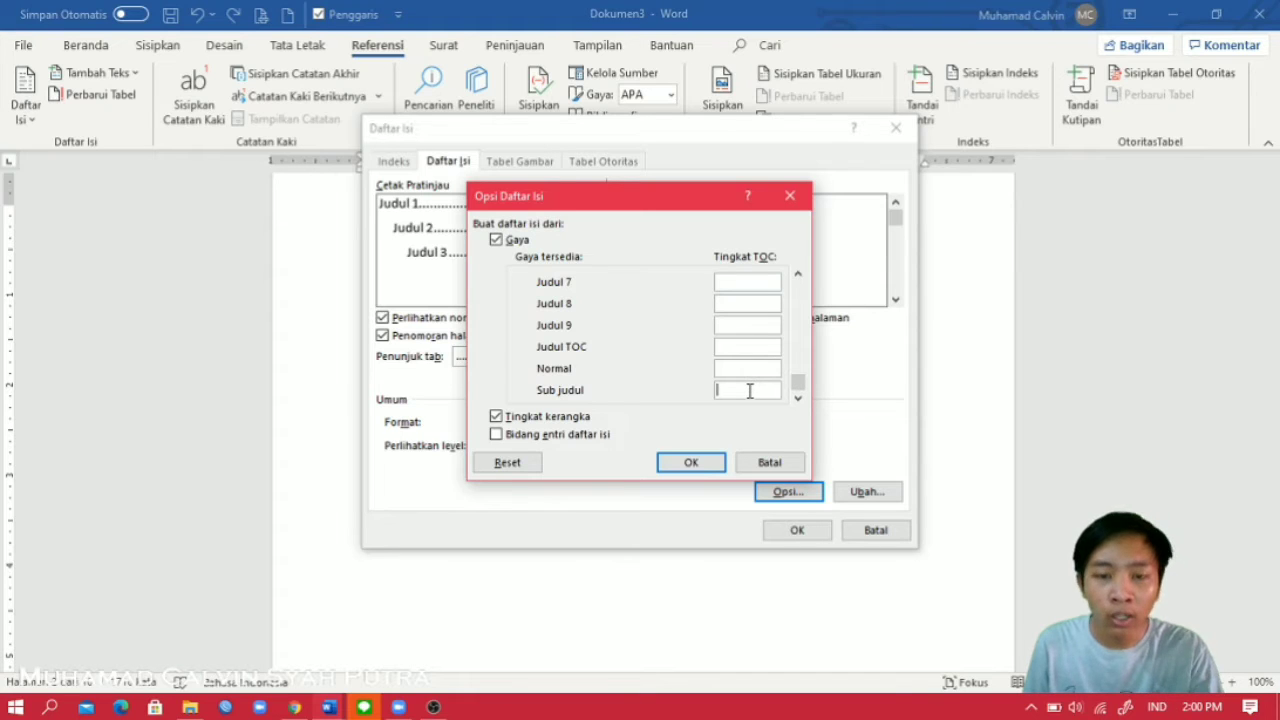
{"action": "left_click_drag", "start_coordinate": [797, 383], "coordinate": [788, 316]}
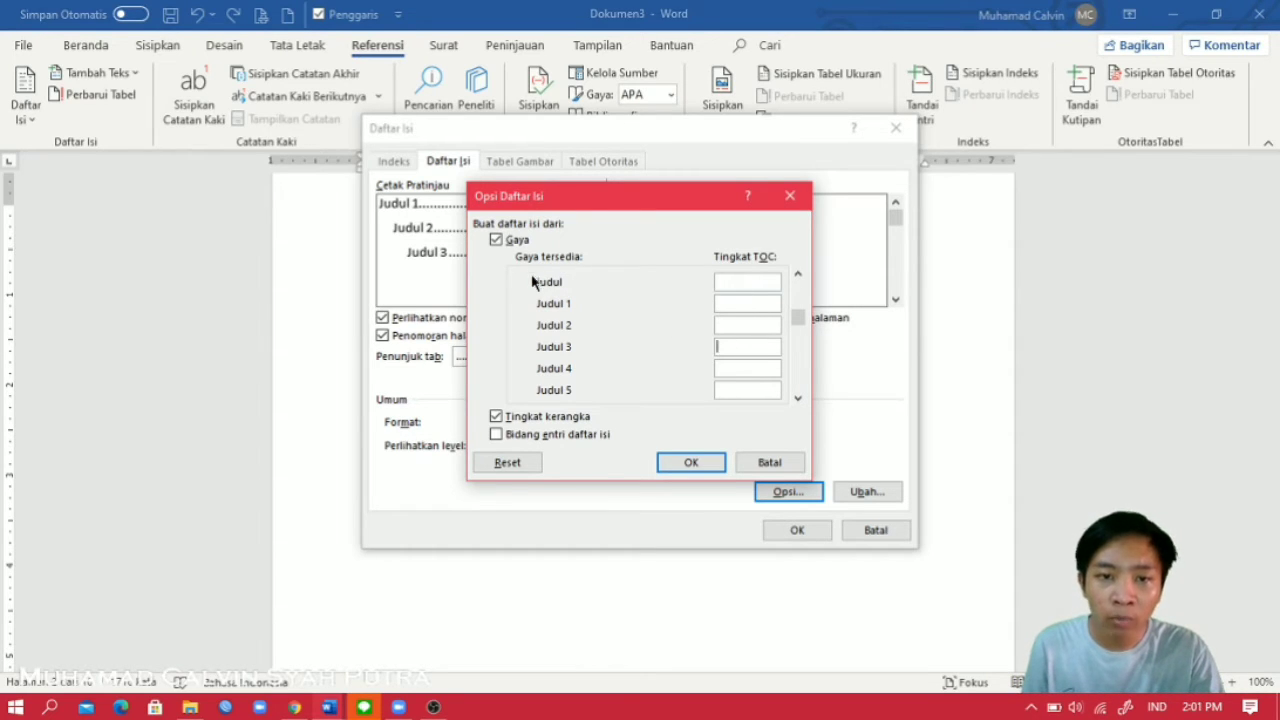
Step: Assign TOC level 1 to the judul style and level 2 to Sub judul, and insert the table of contents
{"action": "left_click", "coordinate": [752, 281]}
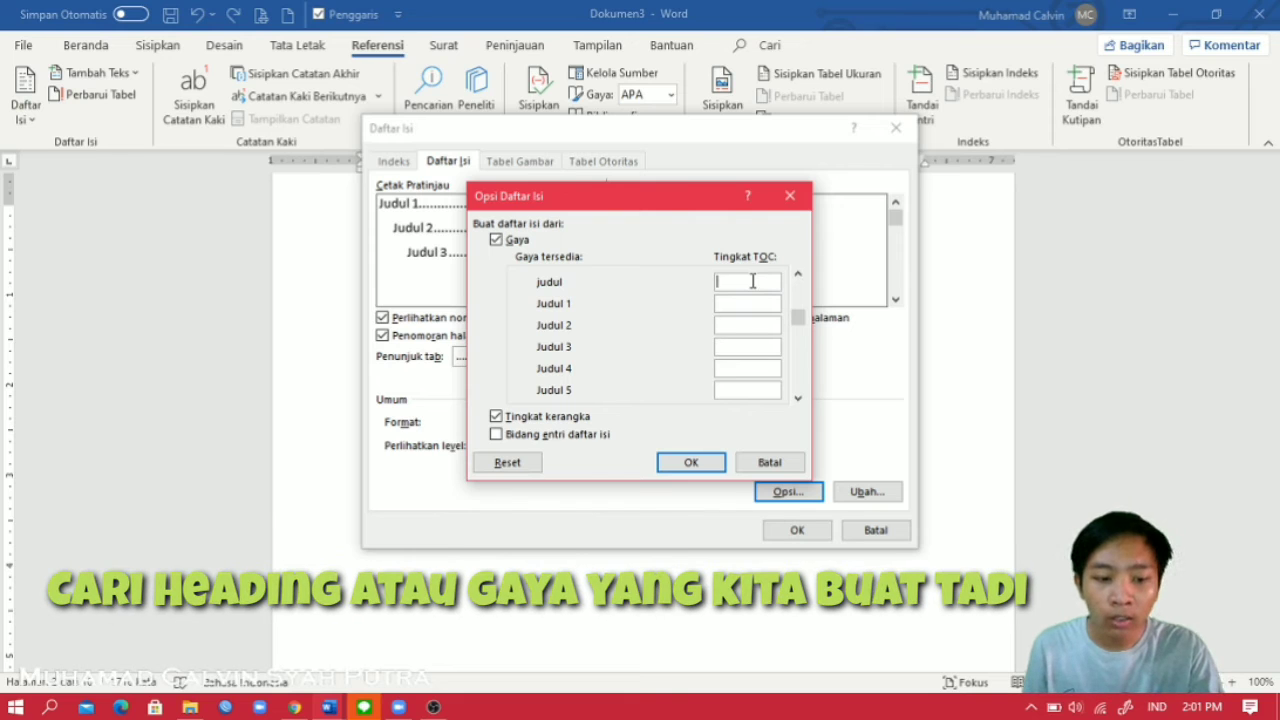
{"action": "type", "text": "1"}
{"action": "left_click_drag", "start_coordinate": [798, 318], "coordinate": [798, 392]}
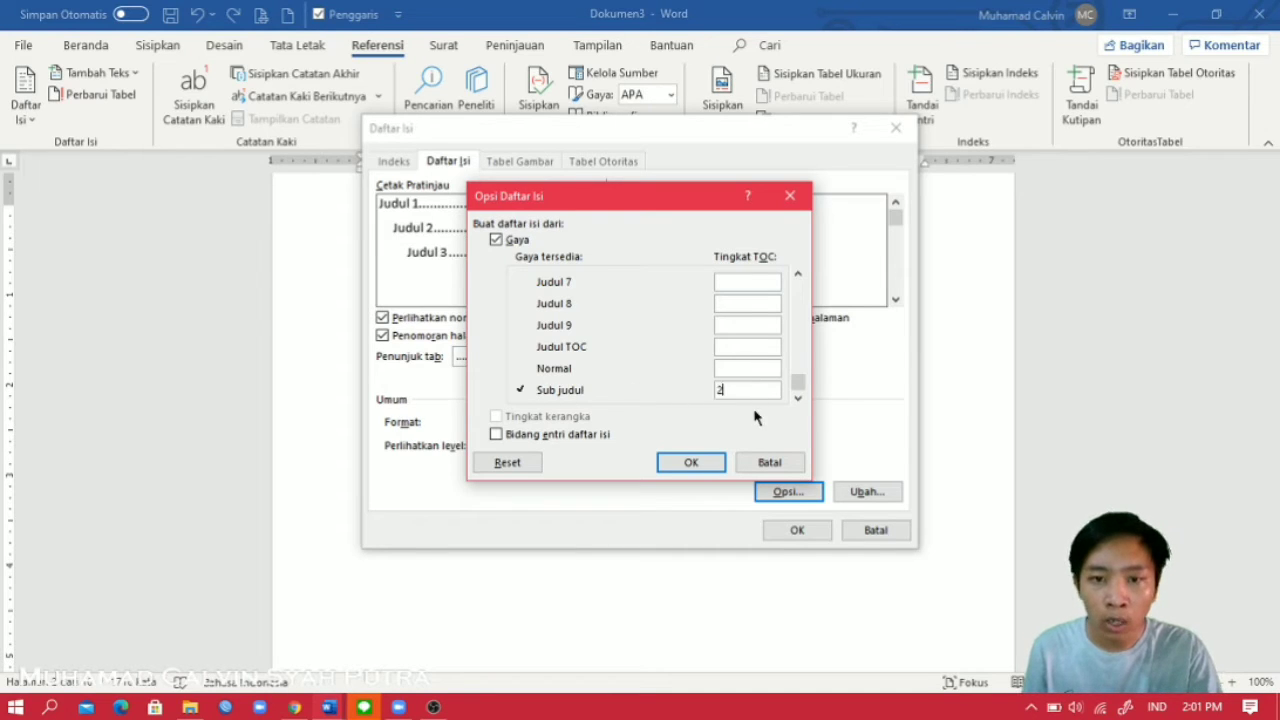
{"action": "left_click", "coordinate": [691, 464]}
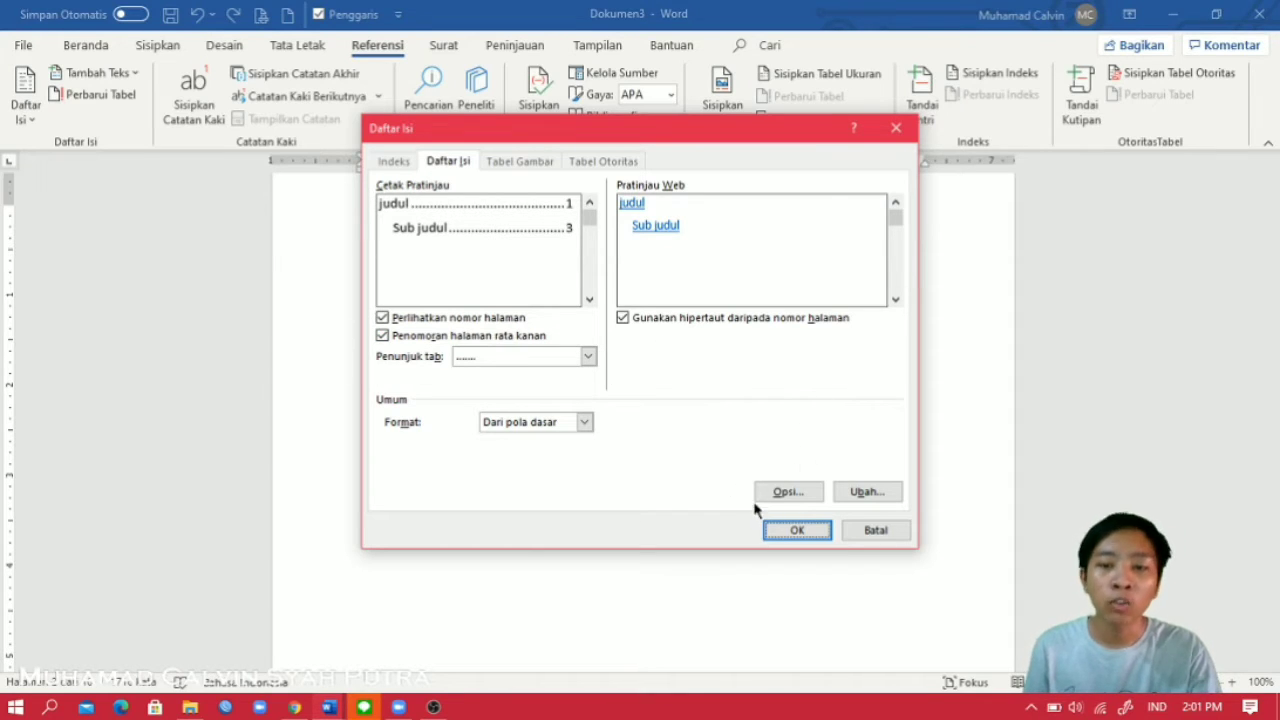
{"action": "left_click", "coordinate": [798, 531]}
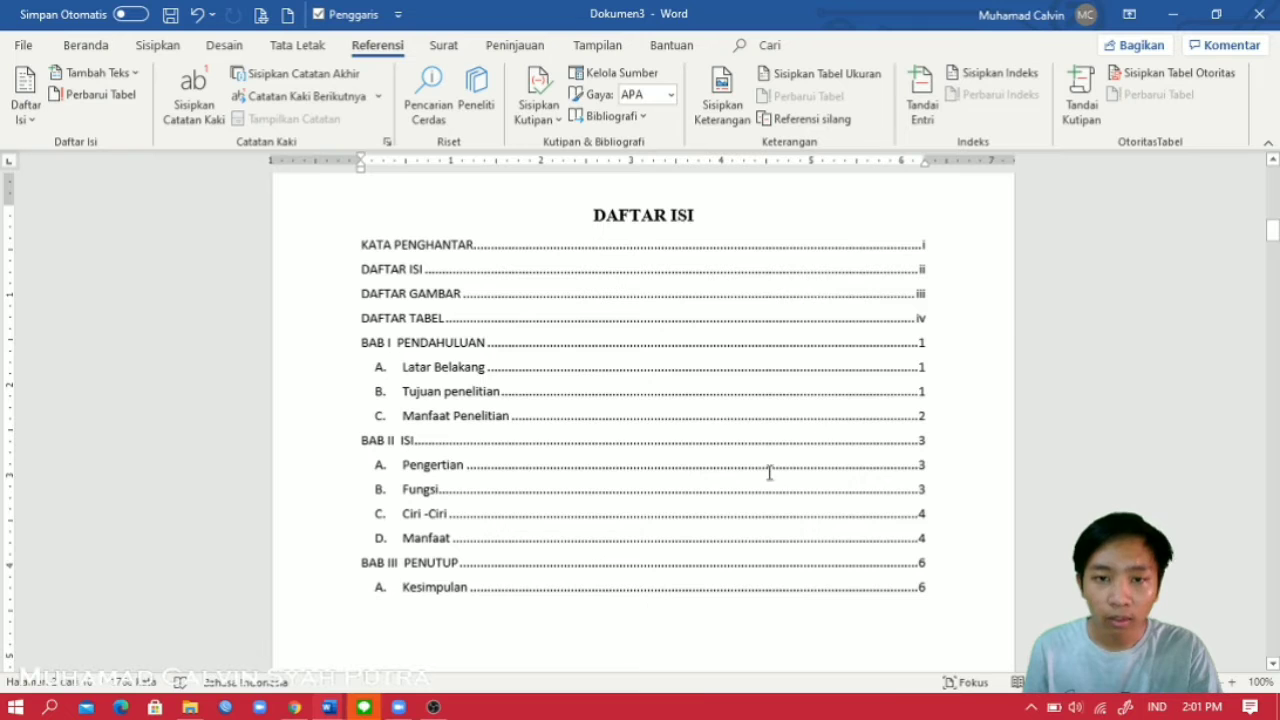
Step: Update the table of contents under DAFTAR ISI with the option to refresh the entire table
{"action": "scroll", "coordinate": [769, 473], "scroll_direction": "down", "scroll_amount": 3}
{"action": "scroll", "coordinate": [731, 506], "scroll_direction": "up", "scroll_amount": 3}
{"action": "left_click", "coordinate": [452, 272]}
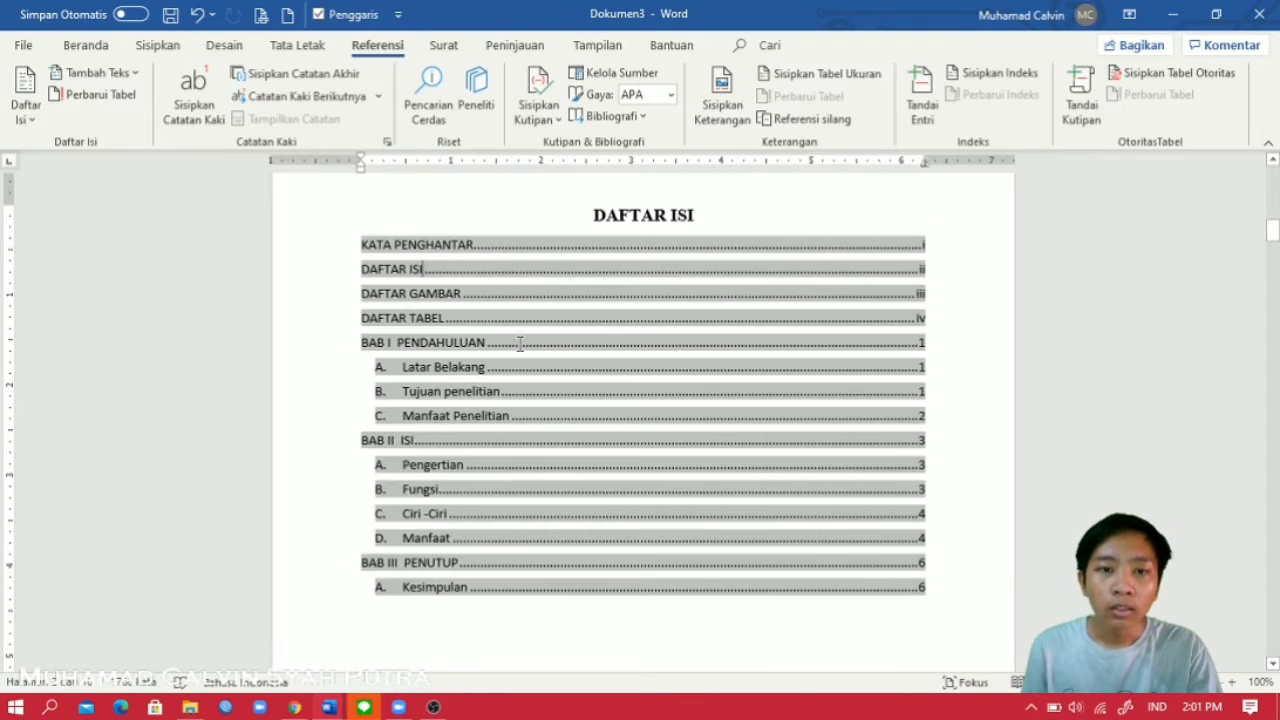
{"action": "scroll", "coordinate": [672, 484], "scroll_direction": "down", "scroll_amount": 3}
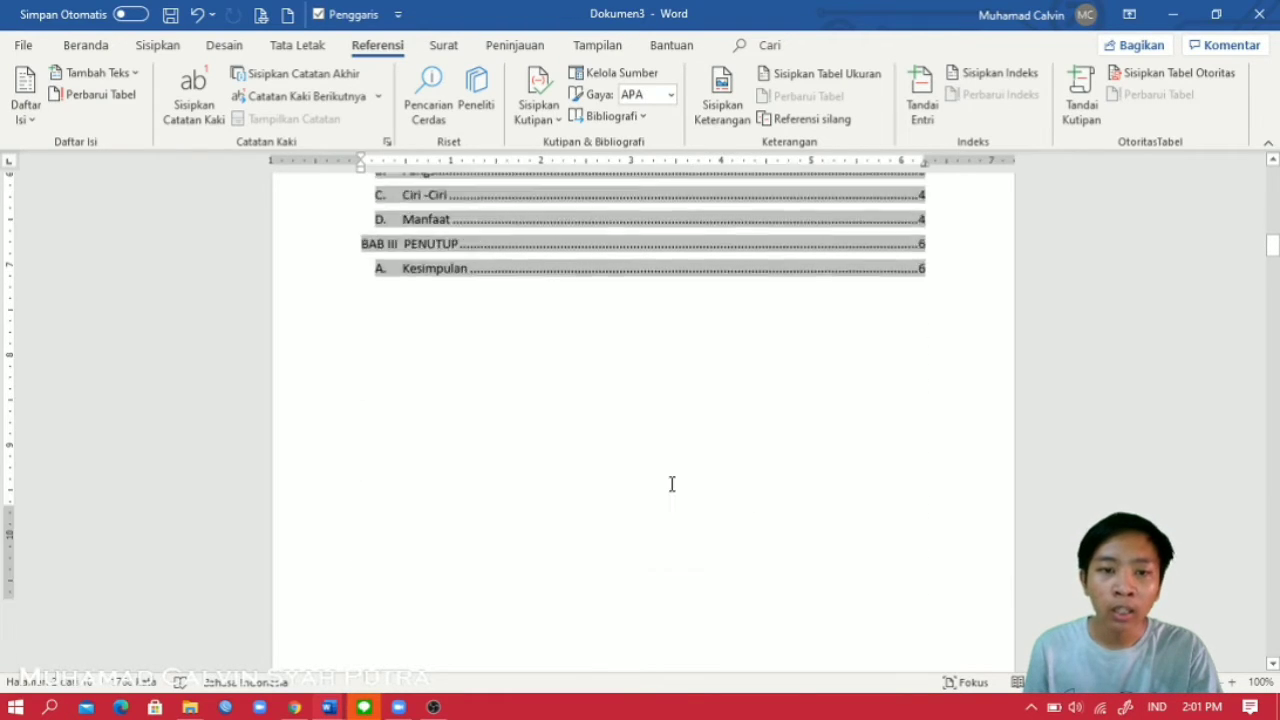
{"action": "scroll", "coordinate": [672, 484], "scroll_direction": "down", "scroll_amount": 18}
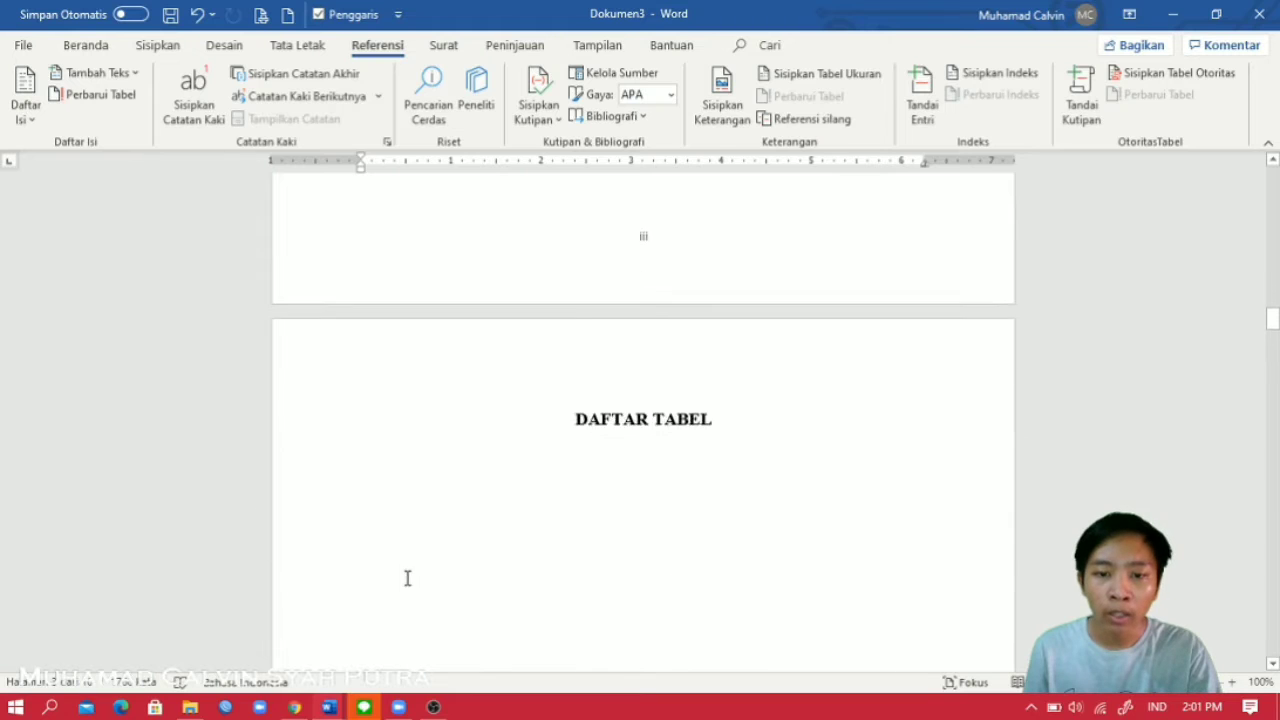
{"action": "scroll", "coordinate": [514, 537], "scroll_direction": "up", "scroll_amount": 15}
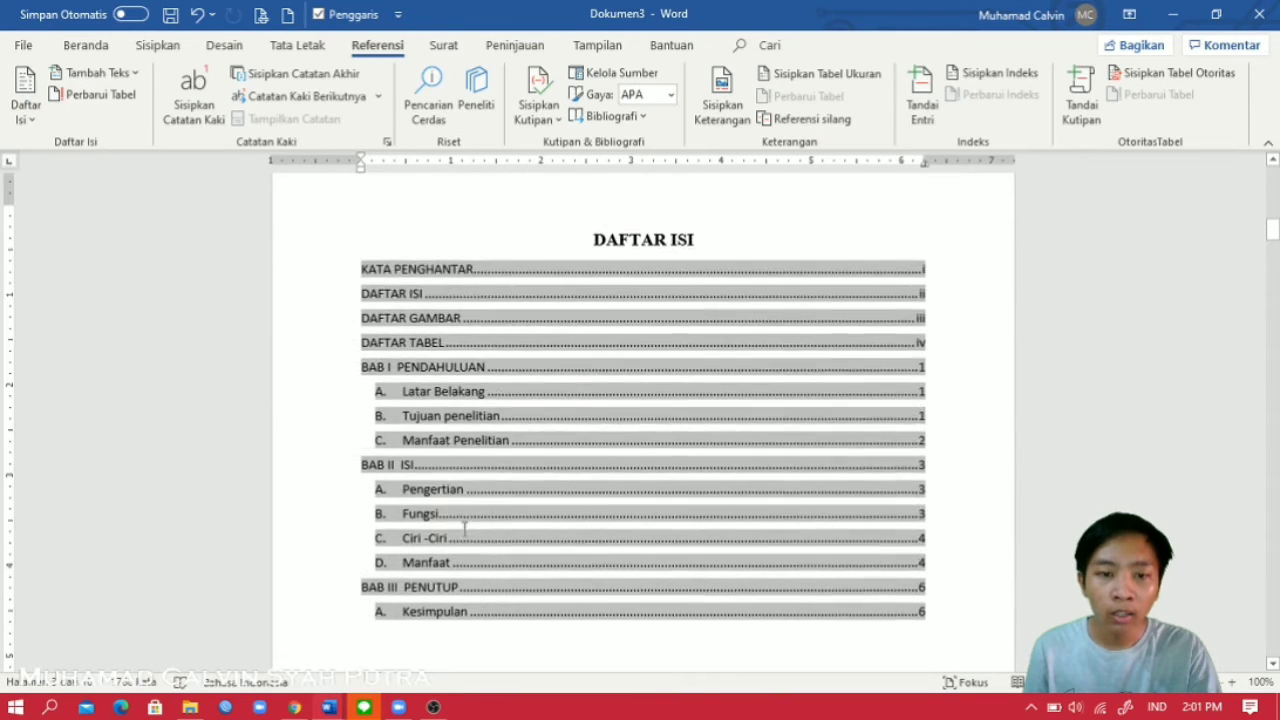
{"action": "scroll", "coordinate": [455, 480], "scroll_direction": "down", "scroll_amount": 1}
{"action": "right_click", "coordinate": [447, 428]}
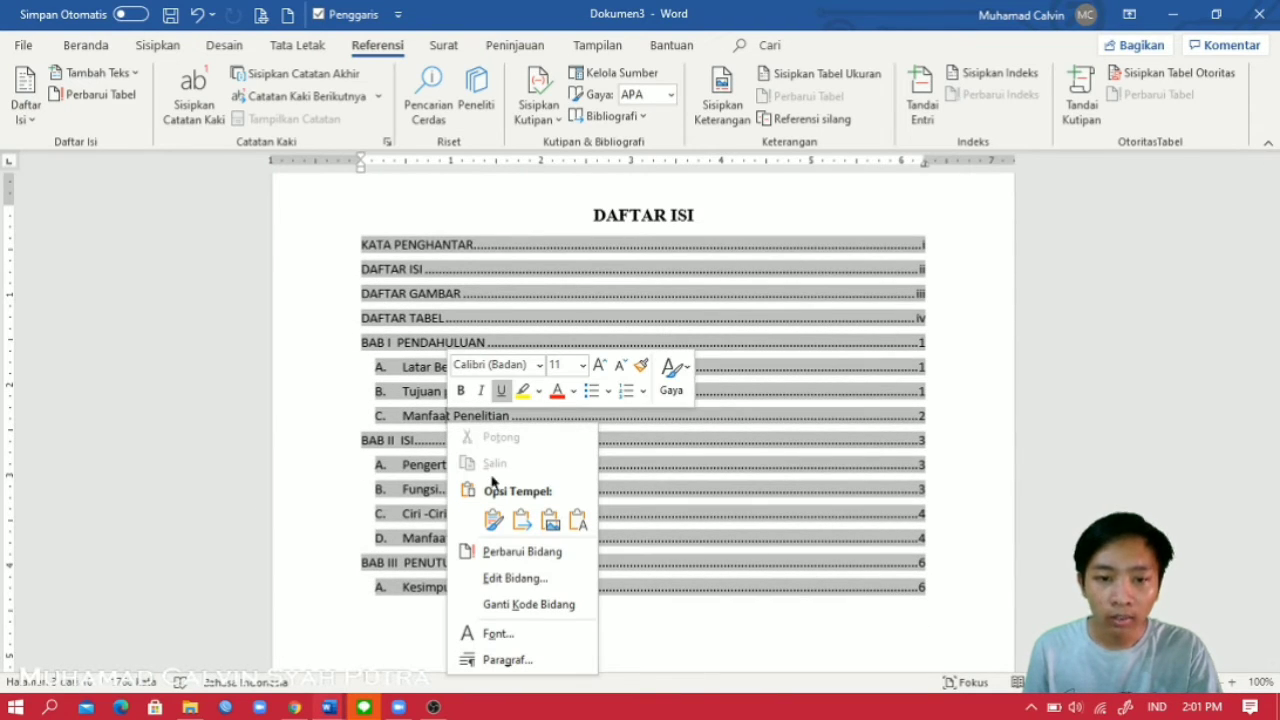
{"action": "left_click", "coordinate": [517, 554]}
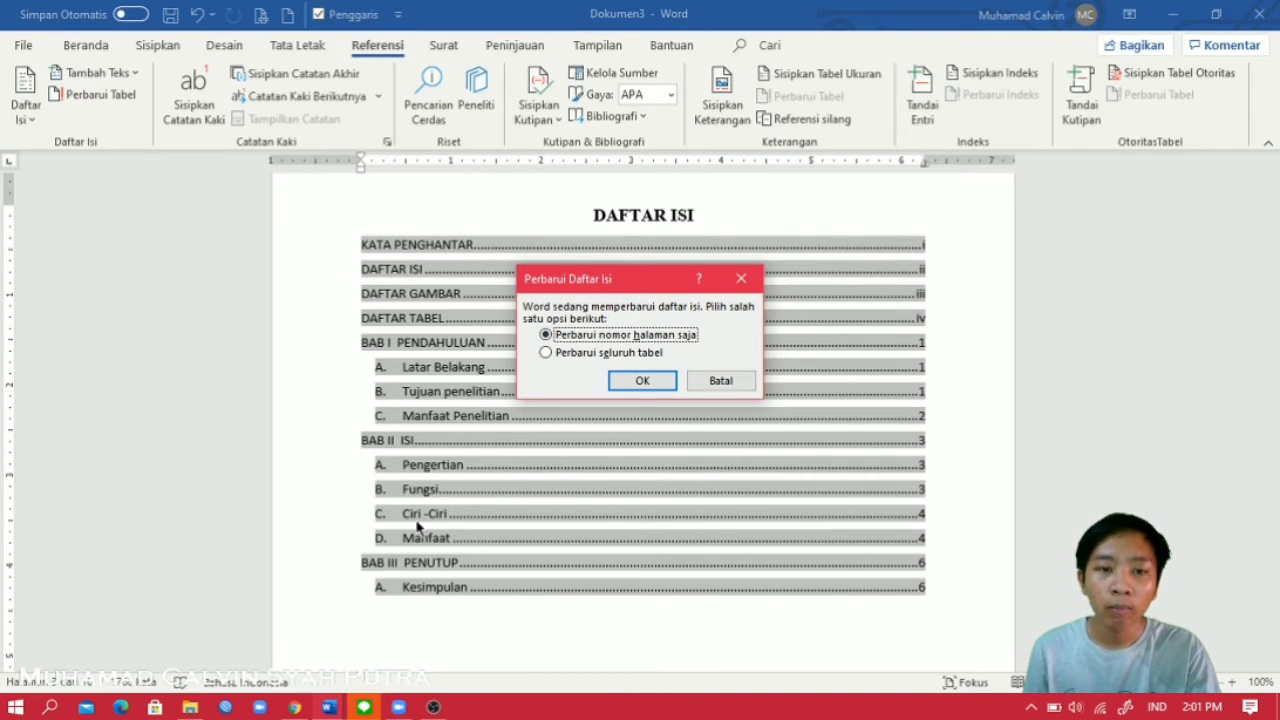
{"action": "left_click", "coordinate": [578, 356]}
{"action": "left_click", "coordinate": [638, 380]}
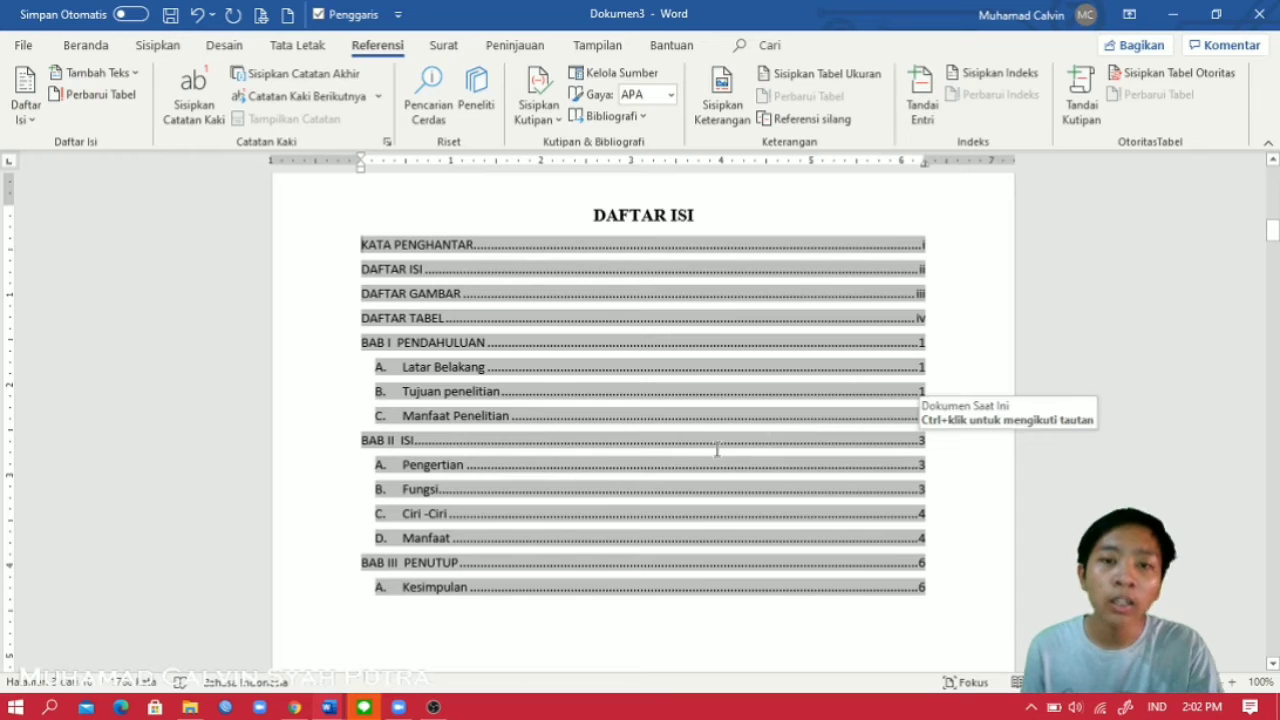
Step: Review the table of contents and the positions of the DAFTAR GAMBAR and DAFTAR TABEL headings on the pages after it
{"action": "scroll", "coordinate": [656, 483], "scroll_direction": "down", "scroll_amount": 15}
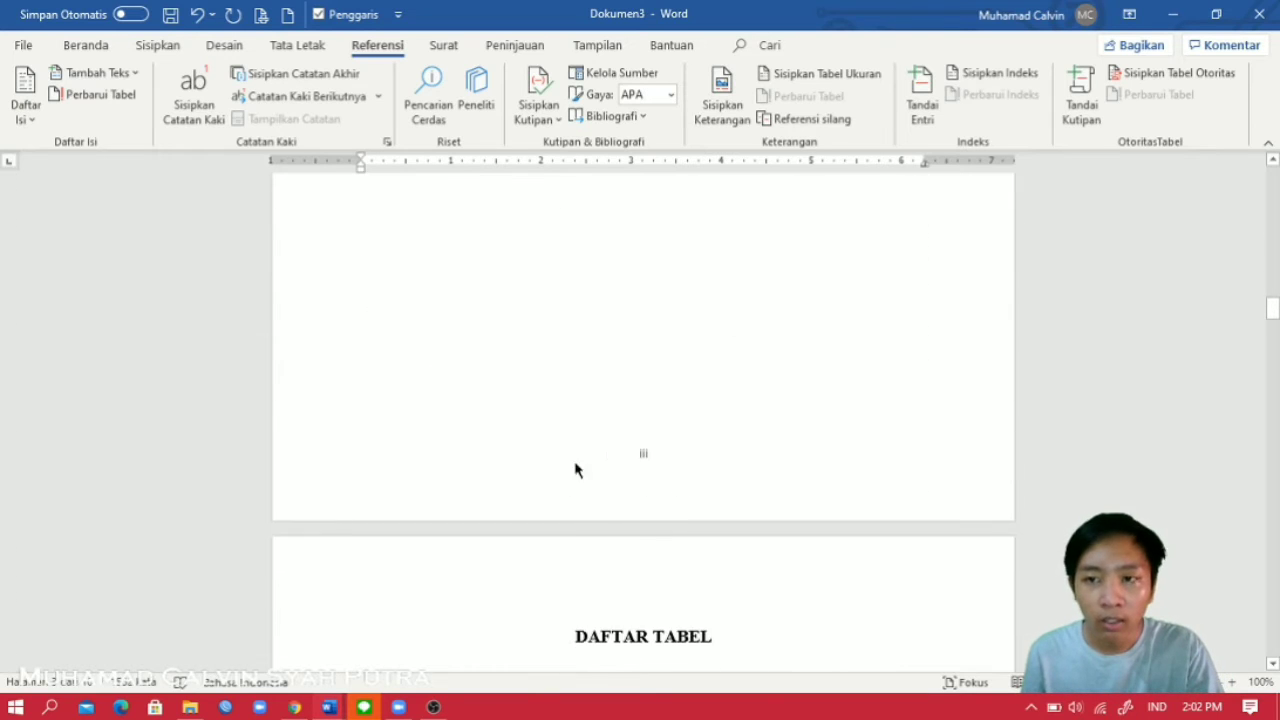
{"action": "scroll", "coordinate": [650, 510], "scroll_direction": "down", "scroll_amount": 4}
{"action": "scroll", "coordinate": [641, 505], "scroll_direction": "up", "scroll_amount": 15}
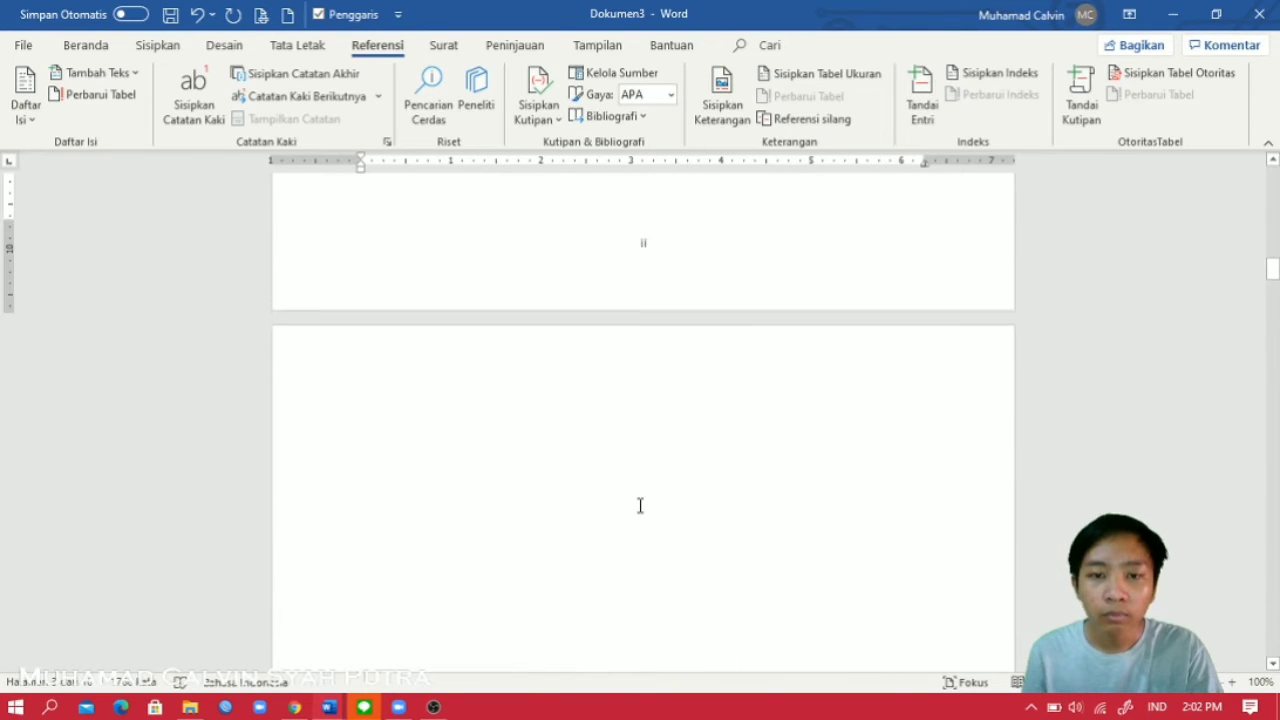
{"action": "scroll", "coordinate": [856, 430], "scroll_direction": "down", "scroll_amount": 5}
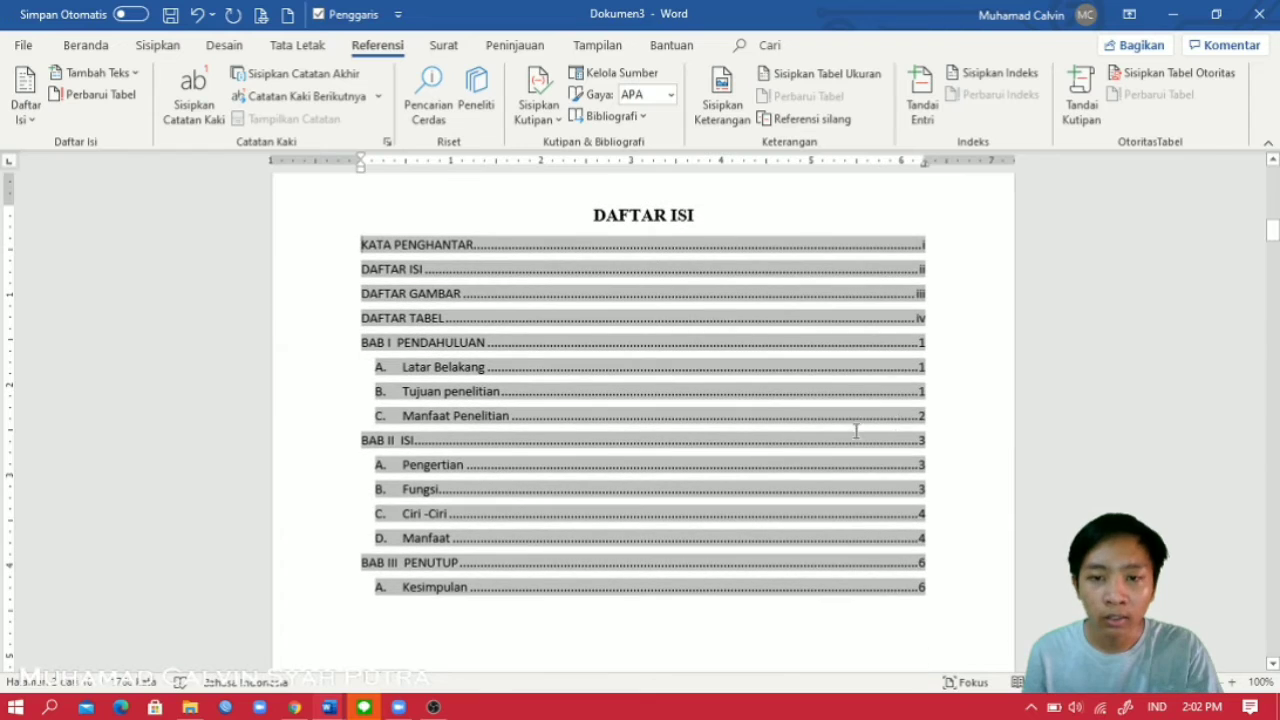
{"action": "left_click", "coordinate": [982, 400]}
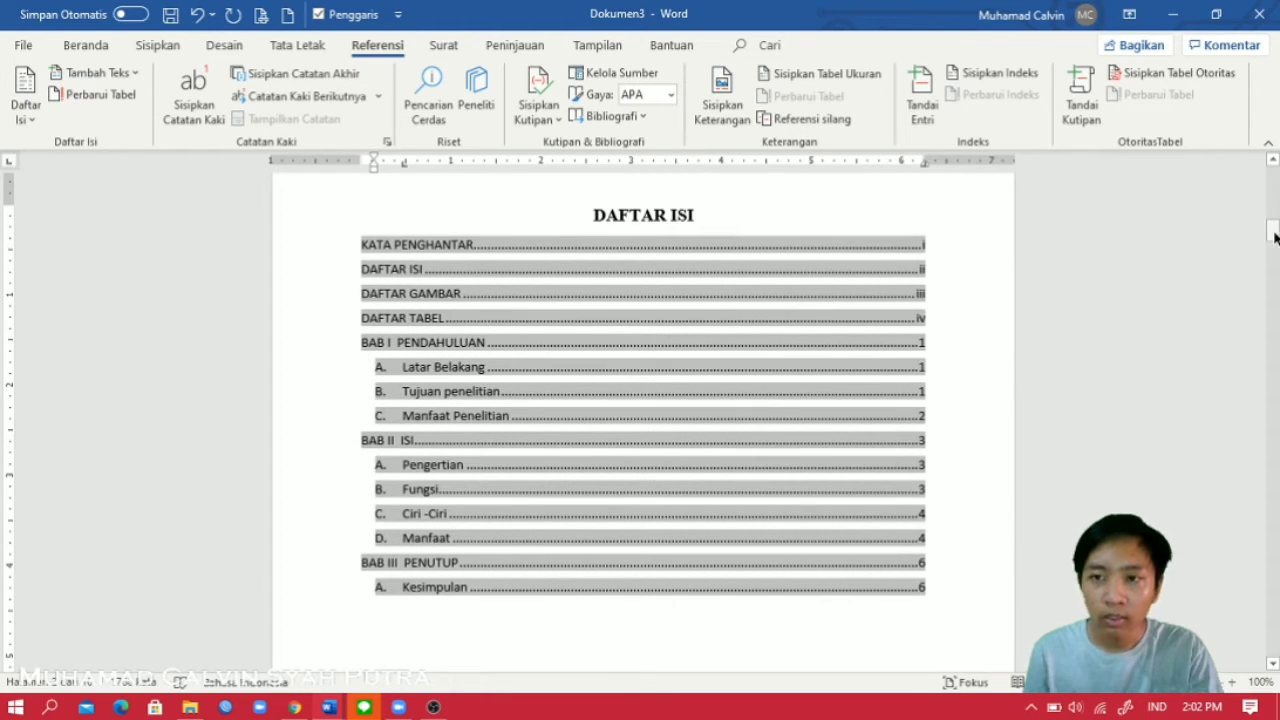
{"action": "scroll", "coordinate": [1274, 234], "scroll_direction": "down", "scroll_amount": 1}
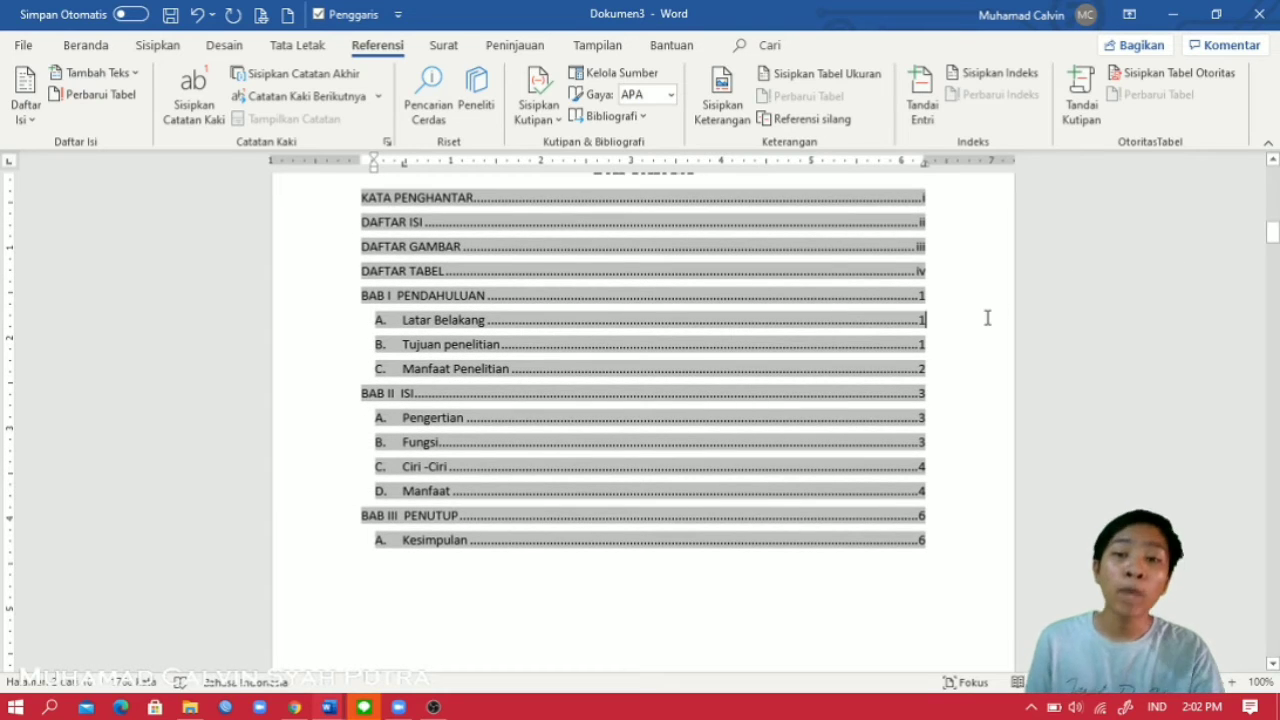
{"action": "scroll", "coordinate": [797, 354], "scroll_direction": "down", "scroll_amount": 6}
{"action": "left_click", "coordinate": [803, 354]}
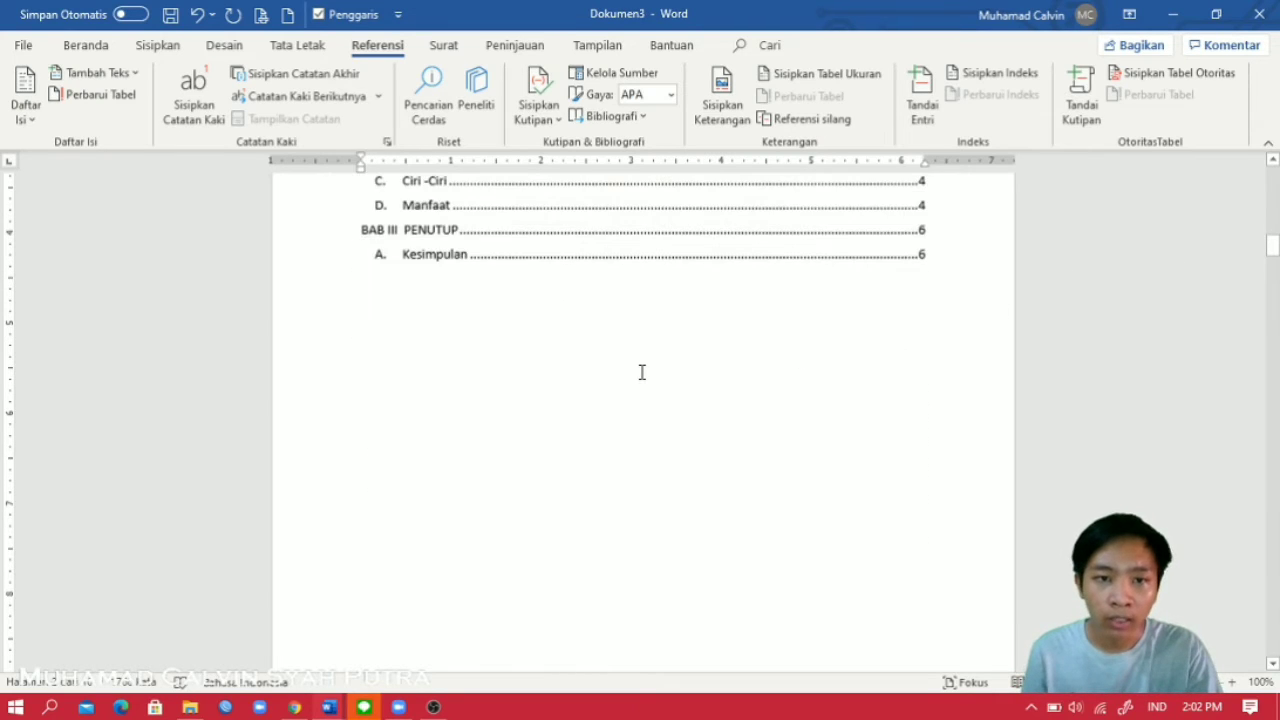
{"action": "scroll", "coordinate": [640, 369], "scroll_direction": "up", "scroll_amount": 6}
{"action": "scroll", "coordinate": [634, 371], "scroll_direction": "up", "scroll_amount": 6}
Step: Delete the surplus blank lines above the DAFTAR GAMBAR heading to move it up to the start of its page
{"action": "scroll", "coordinate": [540, 403], "scroll_direction": "down", "scroll_amount": 15}
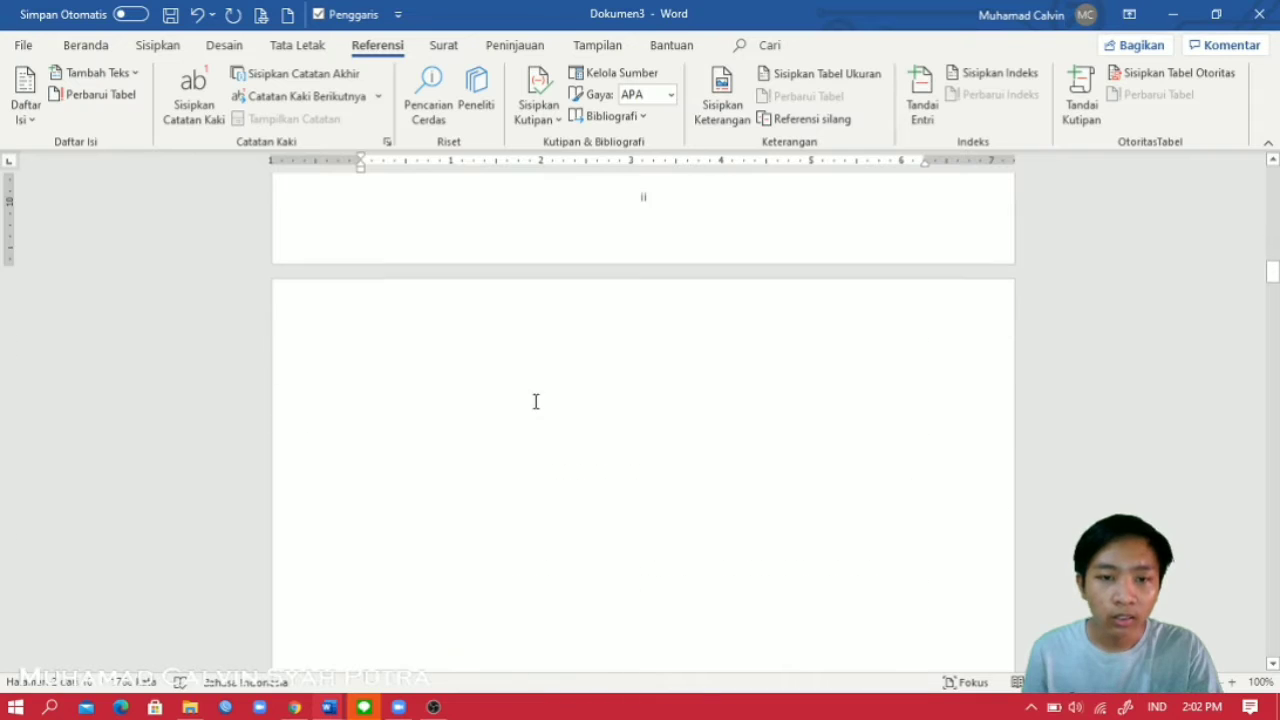
{"action": "scroll", "coordinate": [534, 400], "scroll_direction": "up", "scroll_amount": 2}
{"action": "scroll", "coordinate": [575, 394], "scroll_direction": "down", "scroll_amount": 13}
{"action": "scroll", "coordinate": [574, 394], "scroll_direction": "up", "scroll_amount": 5}
{"action": "left_click", "coordinate": [579, 383]}
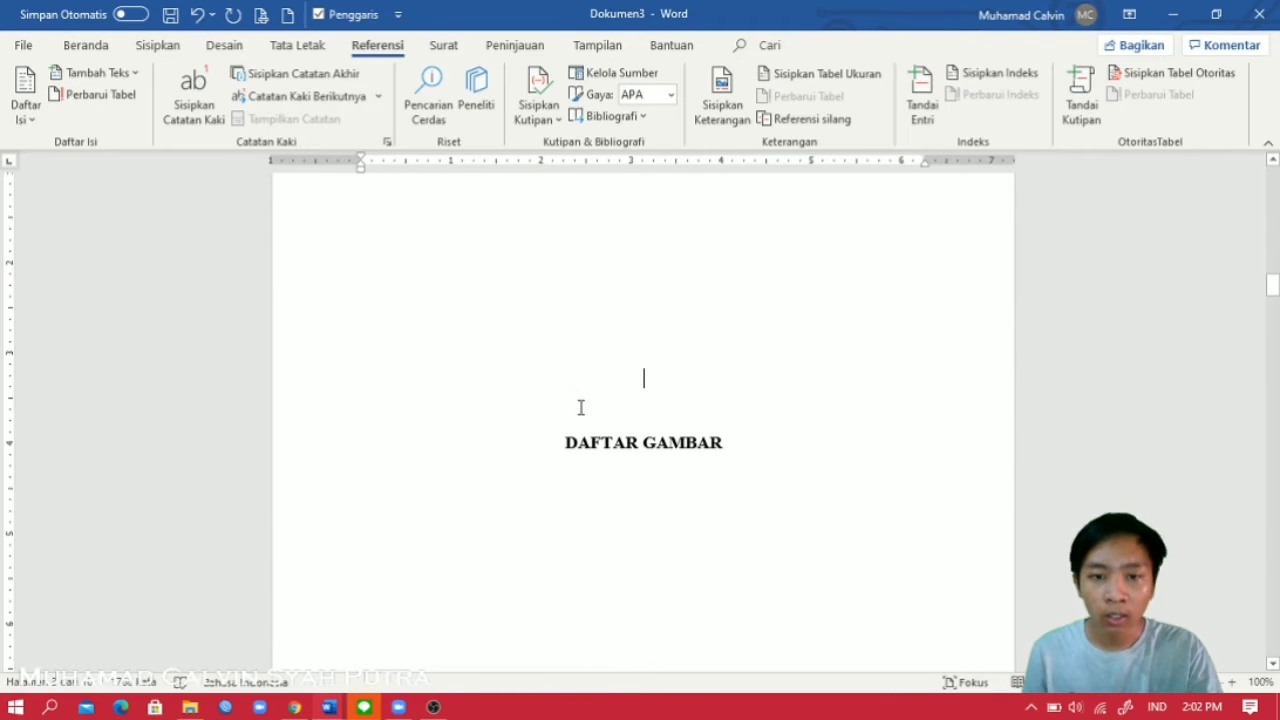
{"action": "scroll", "coordinate": [582, 412], "scroll_direction": "down", "scroll_amount": 4}
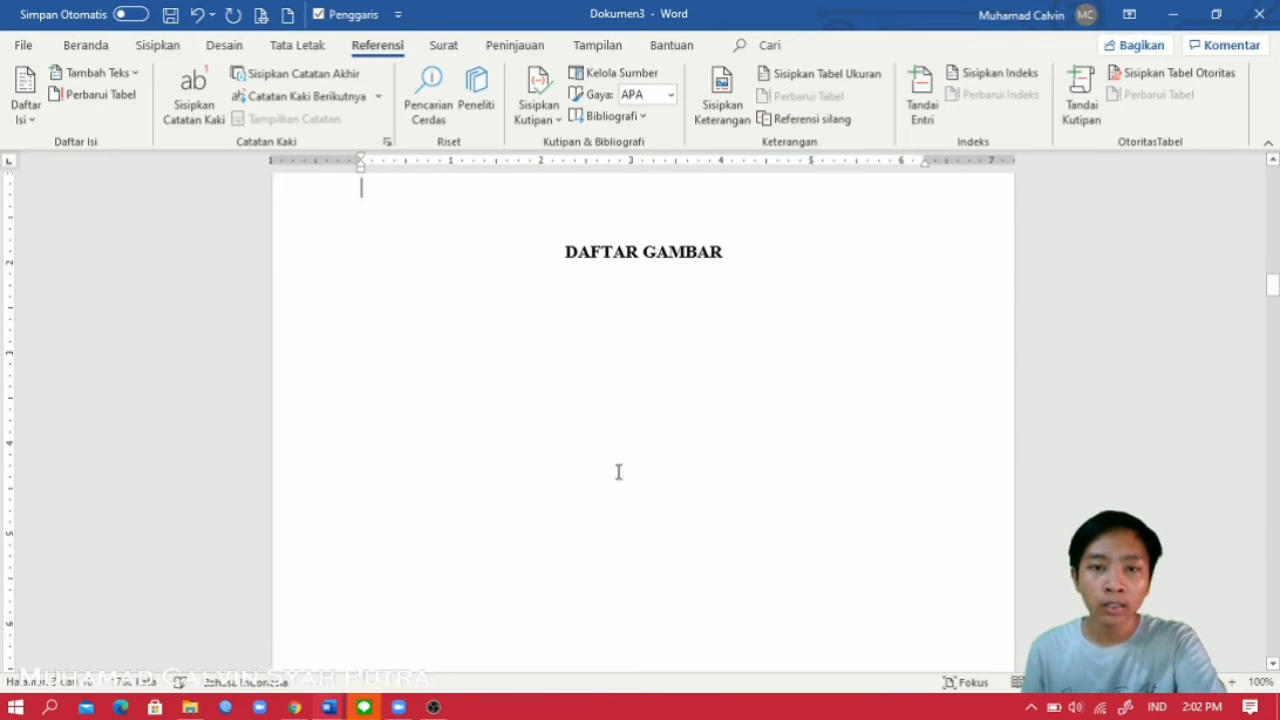
{"action": "scroll", "coordinate": [617, 471], "scroll_direction": "up", "scroll_amount": 6}
{"action": "key", "text": "BackSpace"}
{"action": "key", "text": "BackSpace"}
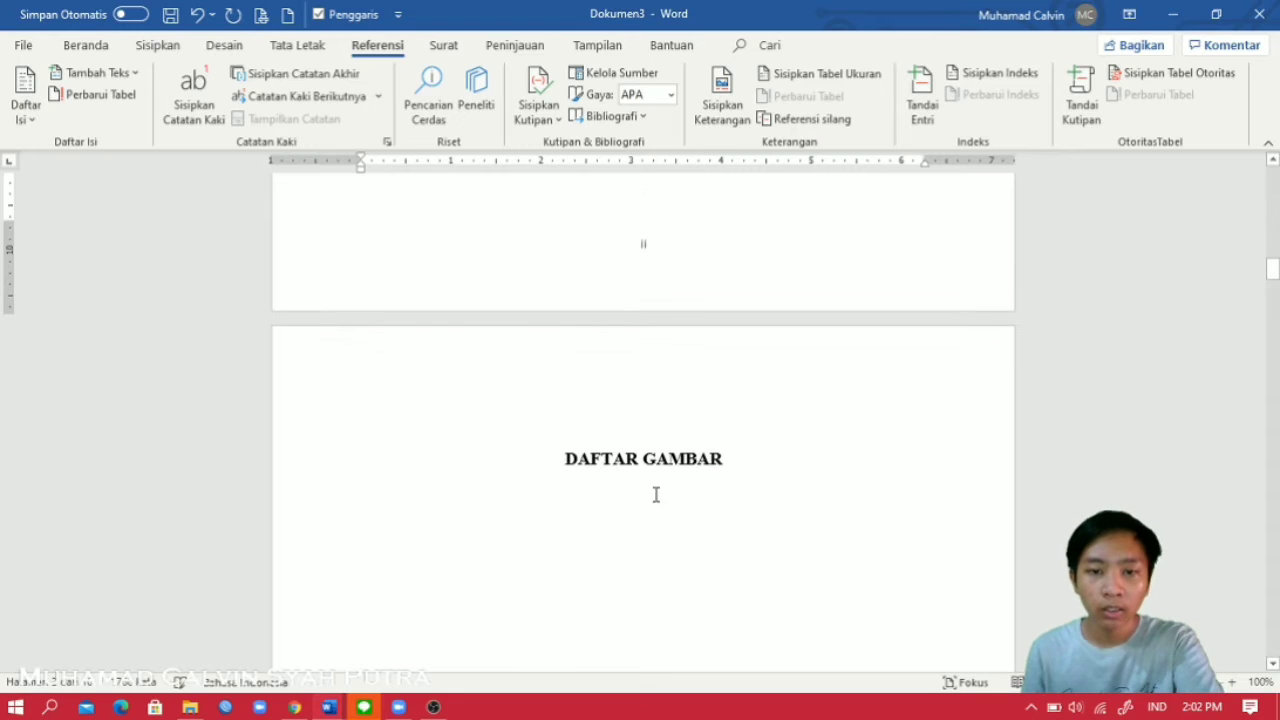
{"action": "key", "text": "BackSpace"}
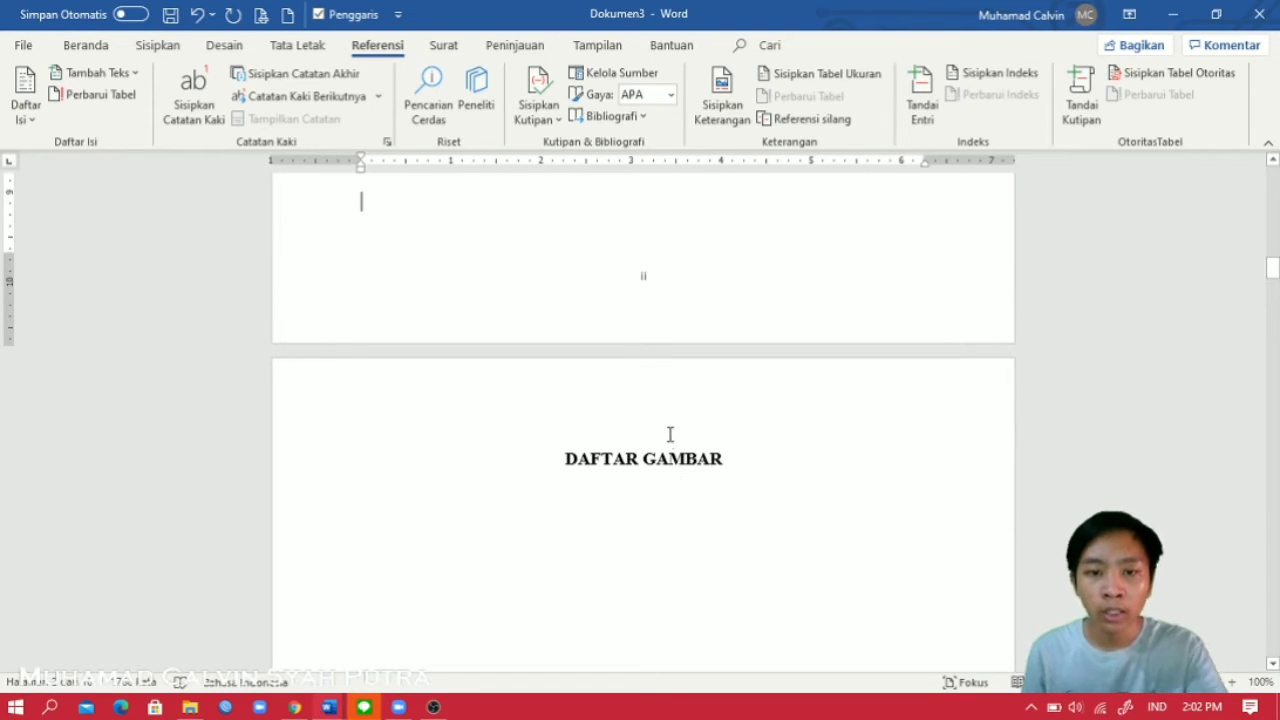
Step: Delete the manually typed caption "Gambar 1.UMN" below the building picture in the Tujuan penelitian section
{"action": "scroll", "coordinate": [600, 460], "scroll_direction": "down", "scroll_amount": 6}
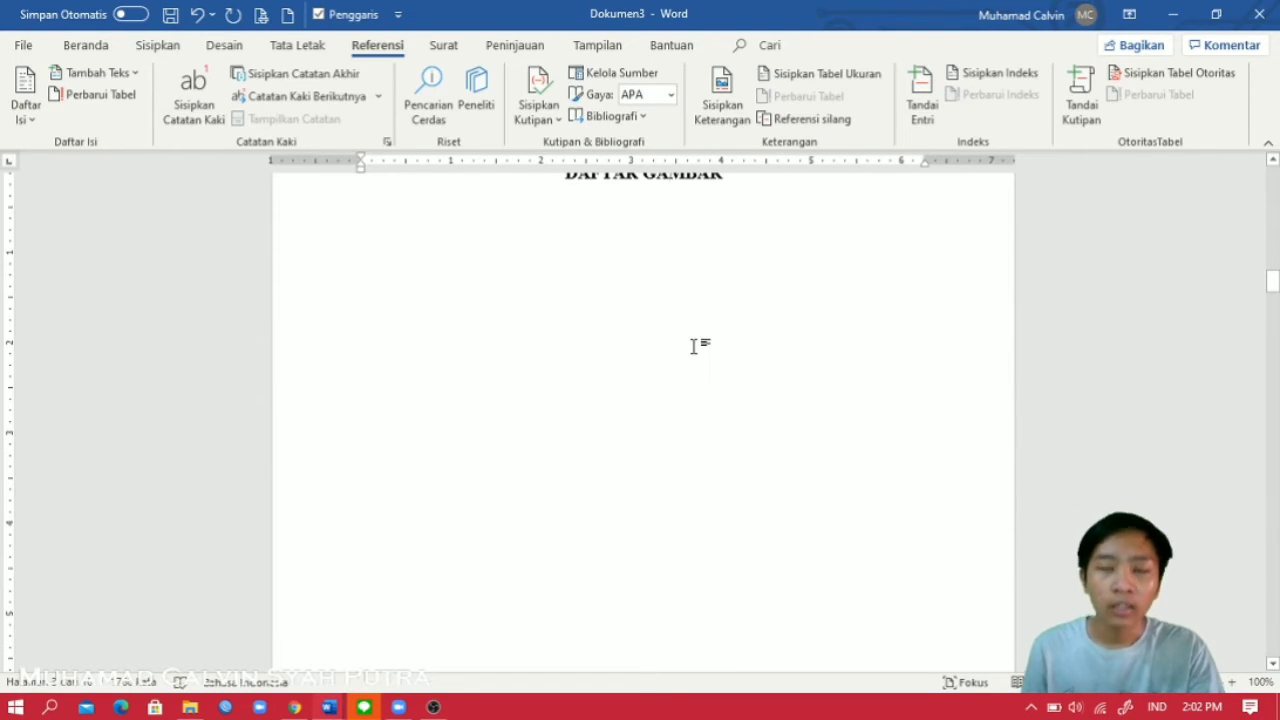
{"action": "scroll", "coordinate": [643, 360], "scroll_direction": "down", "scroll_amount": 15}
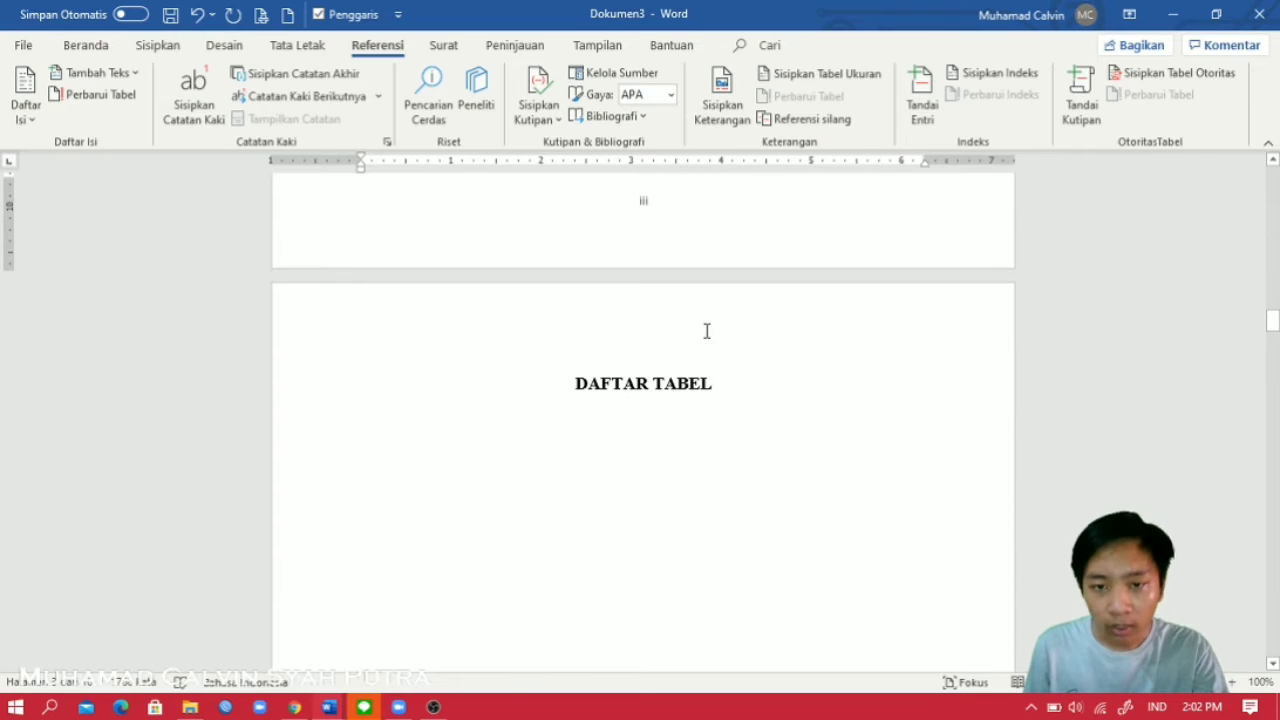
{"action": "scroll", "coordinate": [706, 331], "scroll_direction": "down", "scroll_amount": 15}
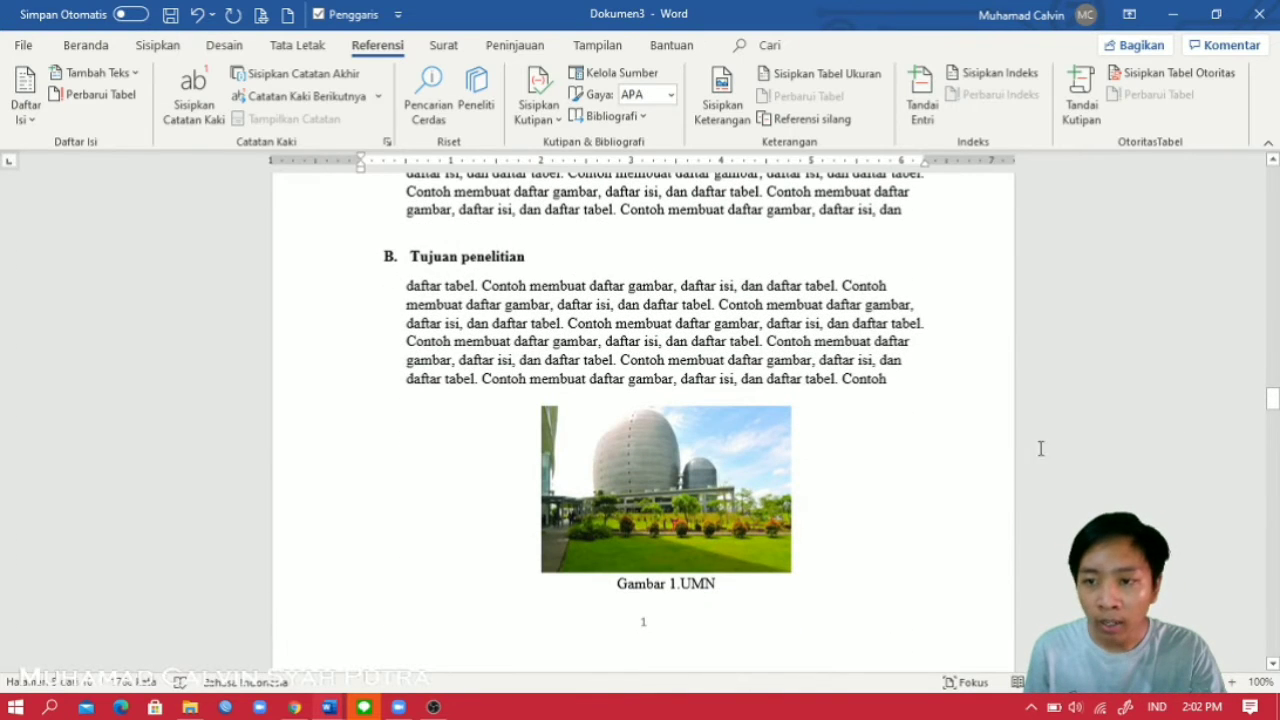
{"action": "scroll", "coordinate": [501, 304], "scroll_direction": "up", "scroll_amount": 4}
{"action": "scroll", "coordinate": [556, 334], "scroll_direction": "down", "scroll_amount": 4}
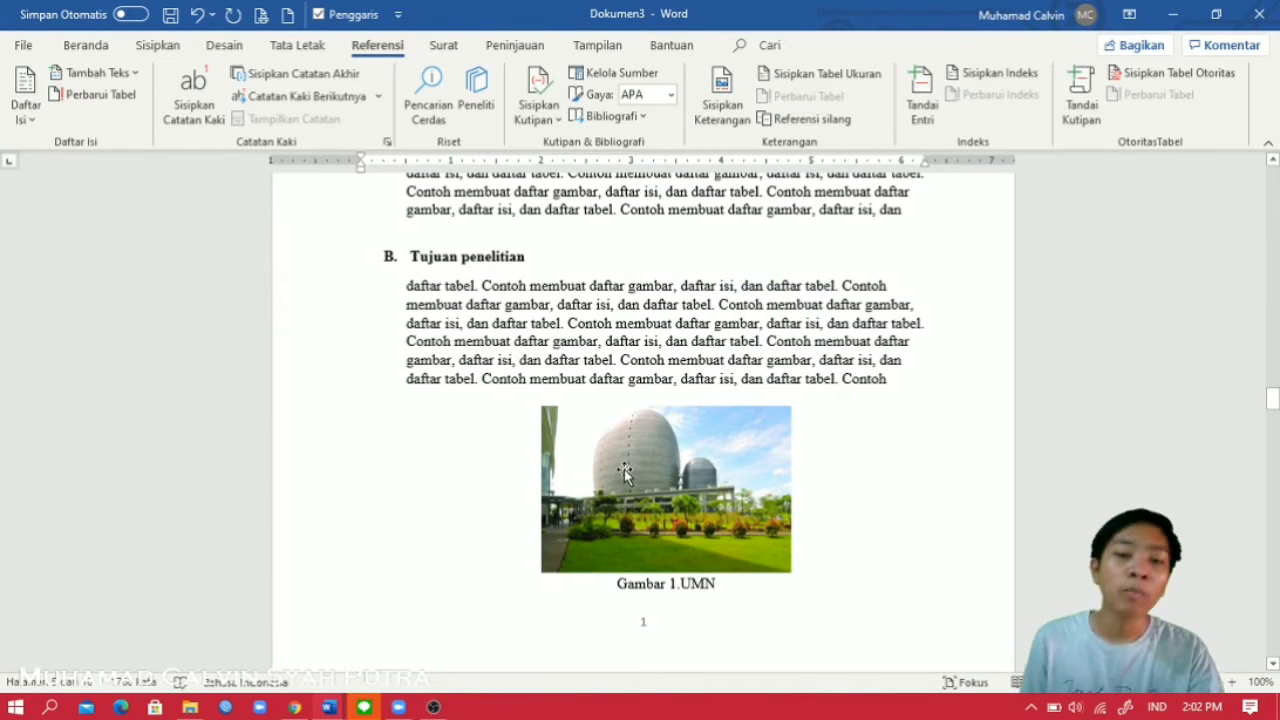
{"action": "left_click", "coordinate": [671, 585]}
{"action": "left_click_drag", "start_coordinate": [728, 585], "coordinate": [632, 598]}
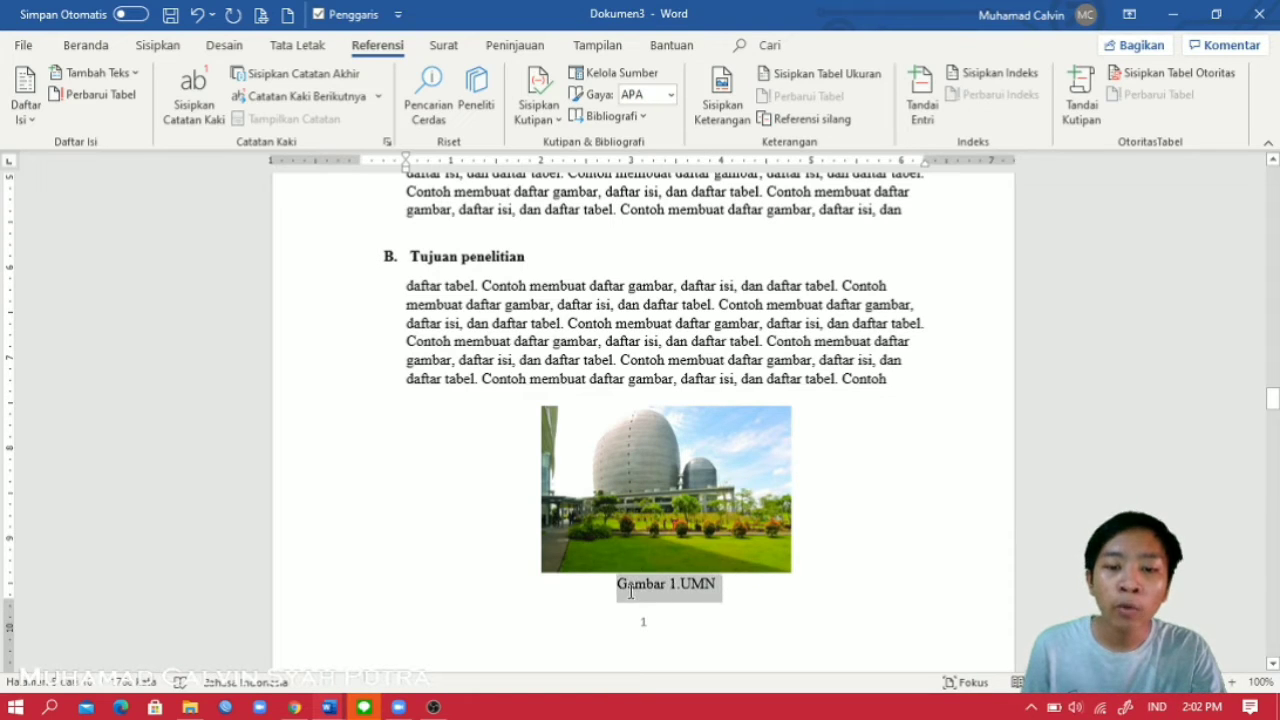
{"action": "scroll", "coordinate": [637, 590], "scroll_direction": "down", "scroll_amount": 3}
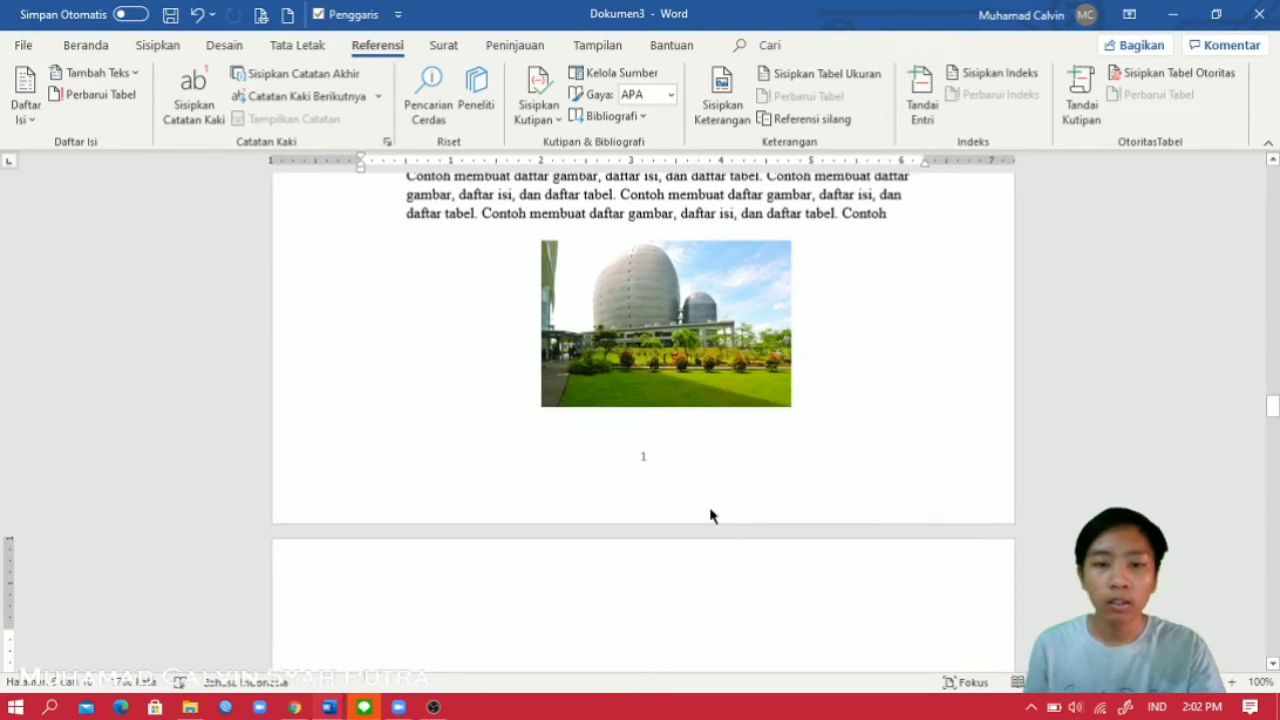
Step: Delete the blank line at the start of the page following the building picture
{"action": "scroll", "coordinate": [711, 514], "scroll_direction": "up", "scroll_amount": 4}
{"action": "scroll", "coordinate": [695, 487], "scroll_direction": "down", "scroll_amount": 9}
{"action": "left_click", "coordinate": [467, 368]}
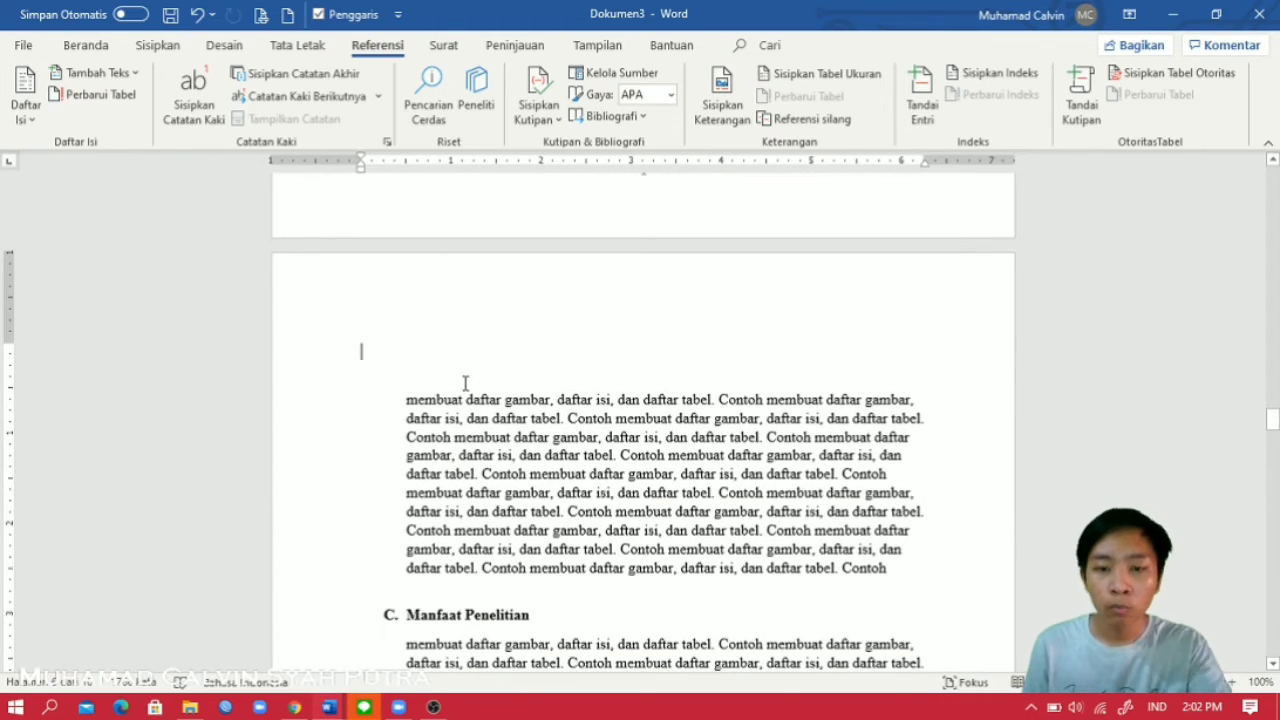
{"action": "key", "text": "BackSpace"}
Step: Delete the blank line above the Tujuan penelitian heading
{"action": "scroll", "coordinate": [640, 390], "scroll_direction": "up", "scroll_amount": 5}
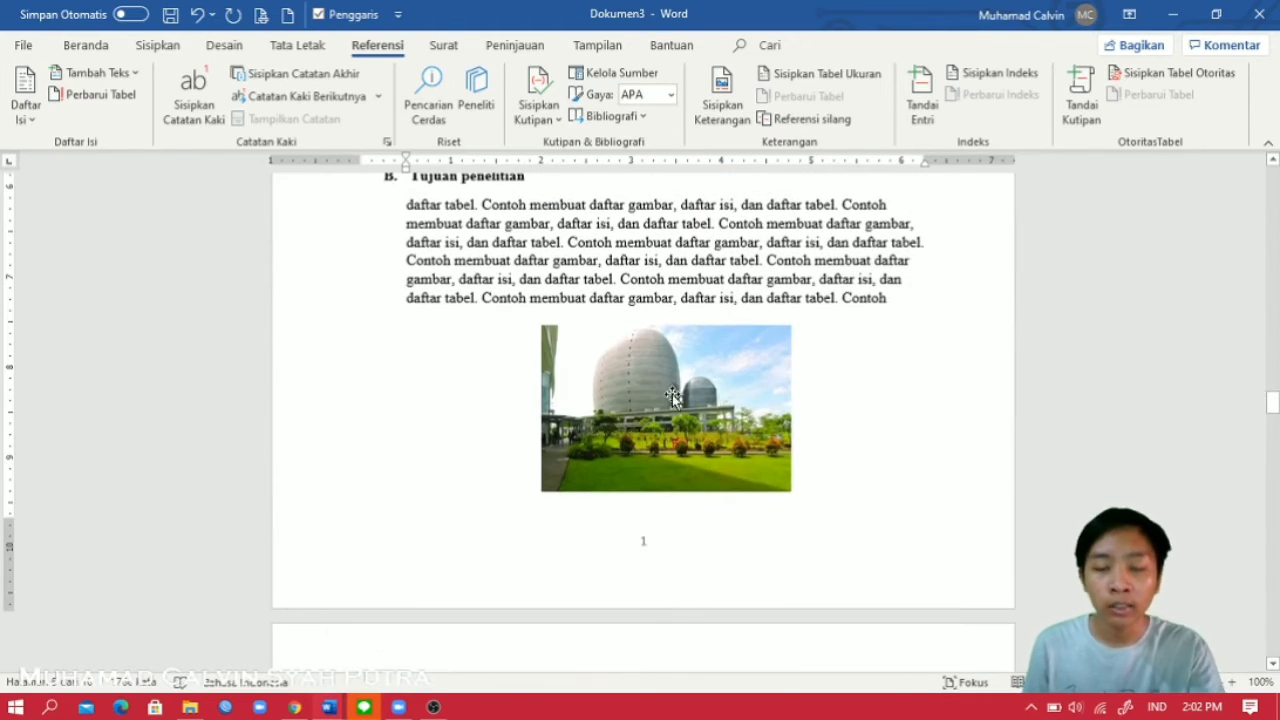
{"action": "left_click", "coordinate": [727, 403]}
{"action": "scroll", "coordinate": [714, 343], "scroll_direction": "up", "scroll_amount": 5}
{"action": "left_click", "coordinate": [470, 448]}
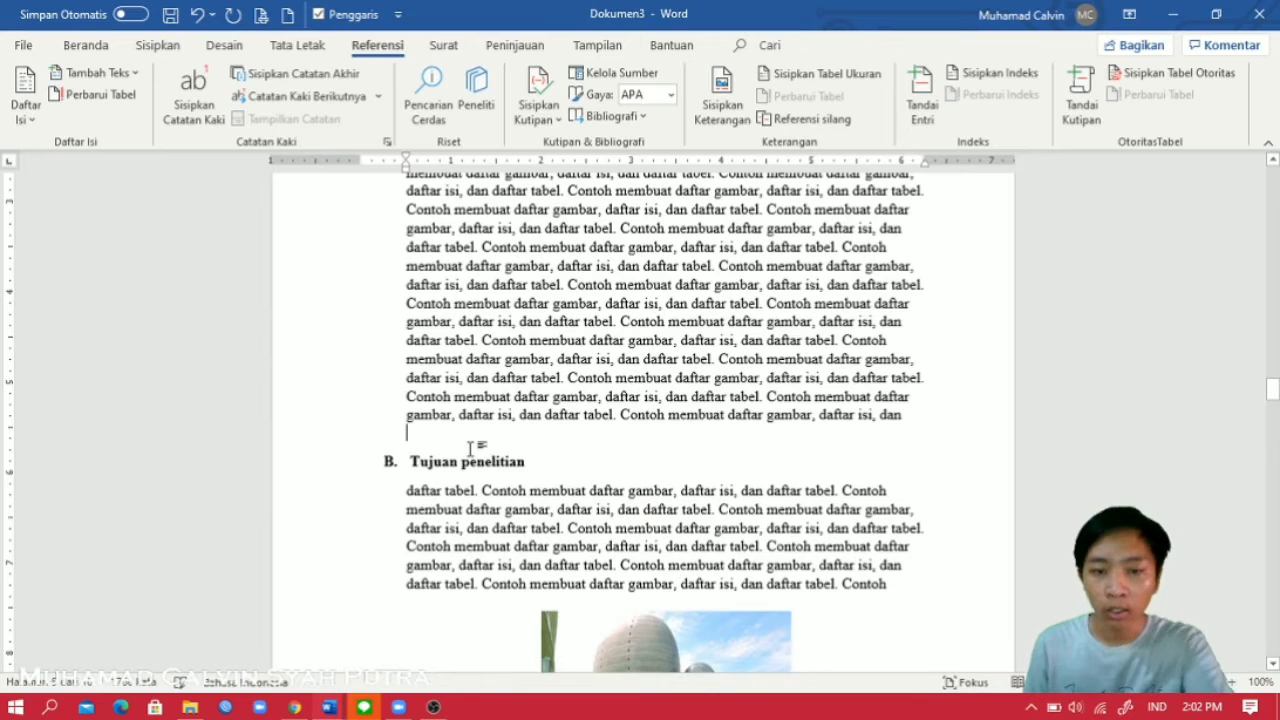
{"action": "key", "text": "BackSpace"}
Step: Start a caption for the building picture and create a new caption label named "gambar"
{"action": "scroll", "coordinate": [651, 431], "scroll_direction": "down", "scroll_amount": 5}
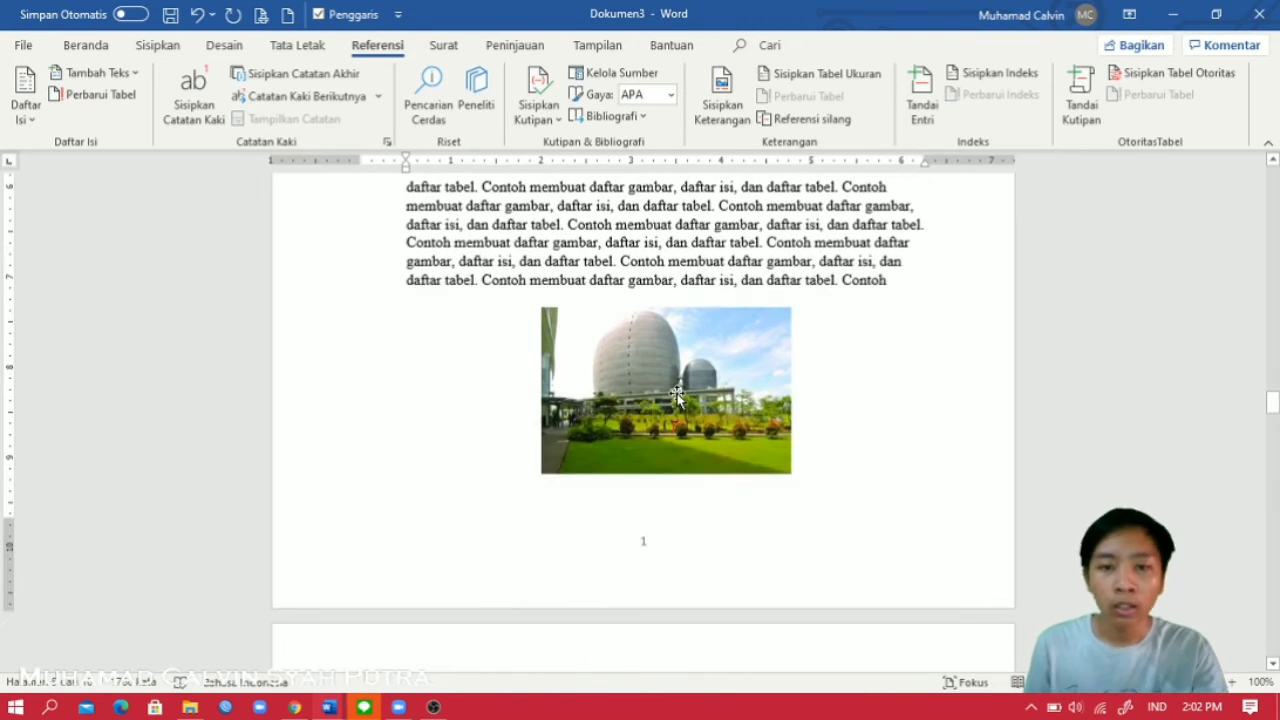
{"action": "left_click", "coordinate": [677, 397]}
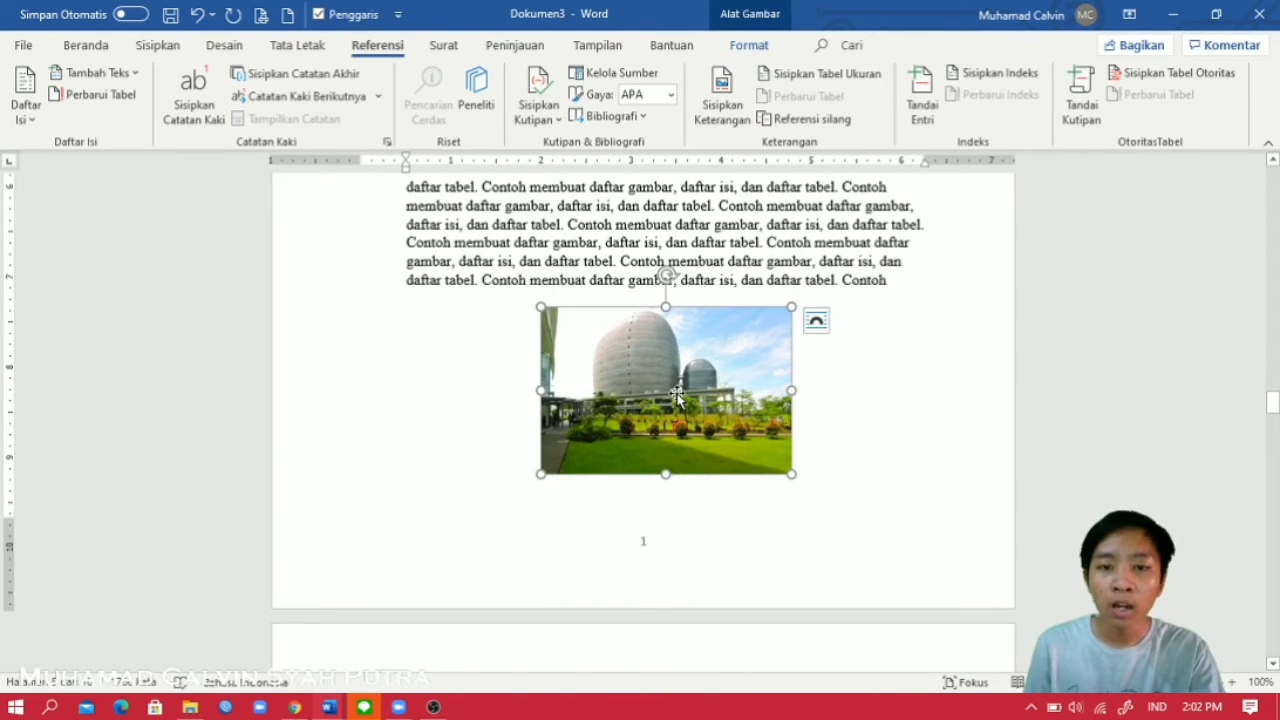
{"action": "right_click", "coordinate": [677, 397]}
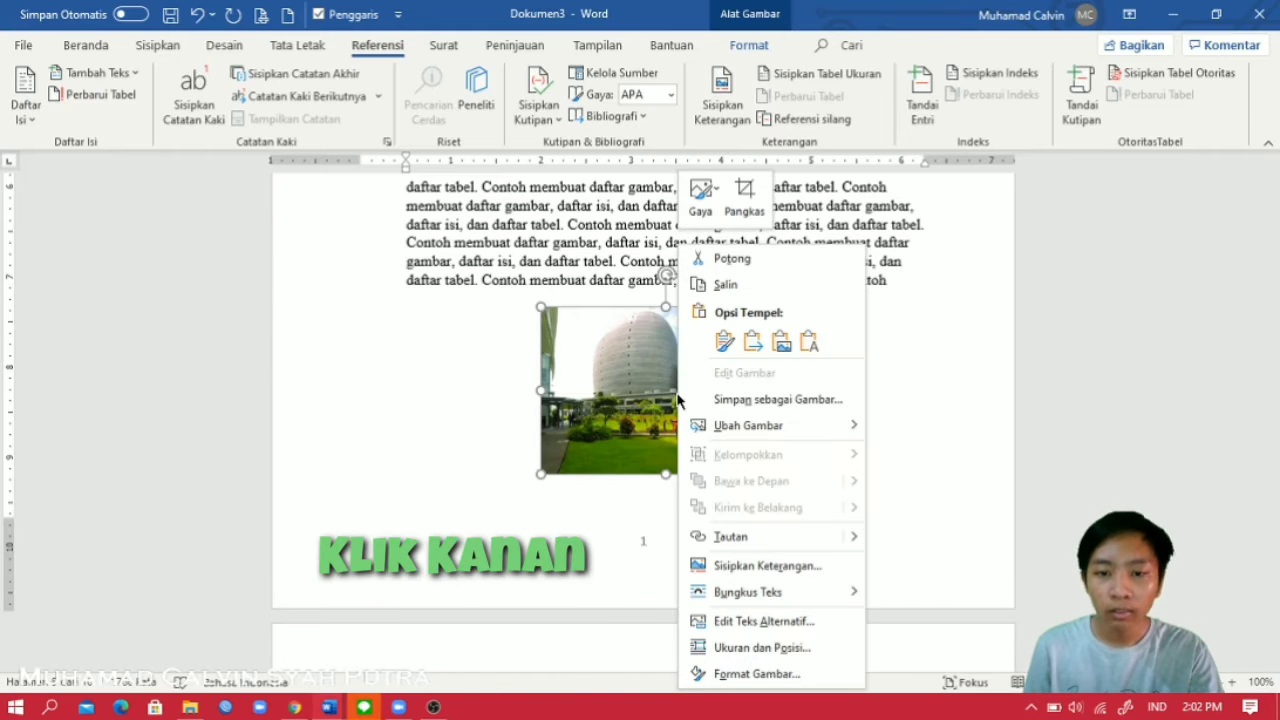
{"action": "left_click", "coordinate": [782, 566]}
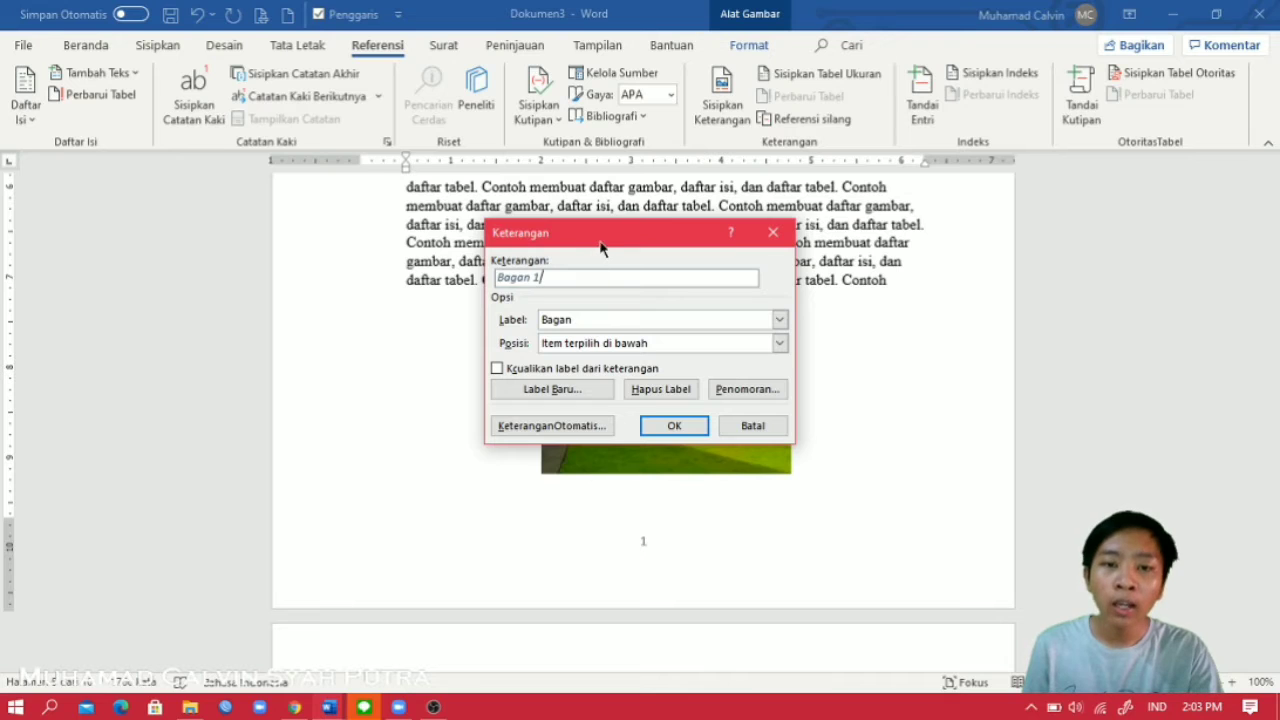
{"action": "left_click_drag", "start_coordinate": [660, 240], "coordinate": [376, 250]}
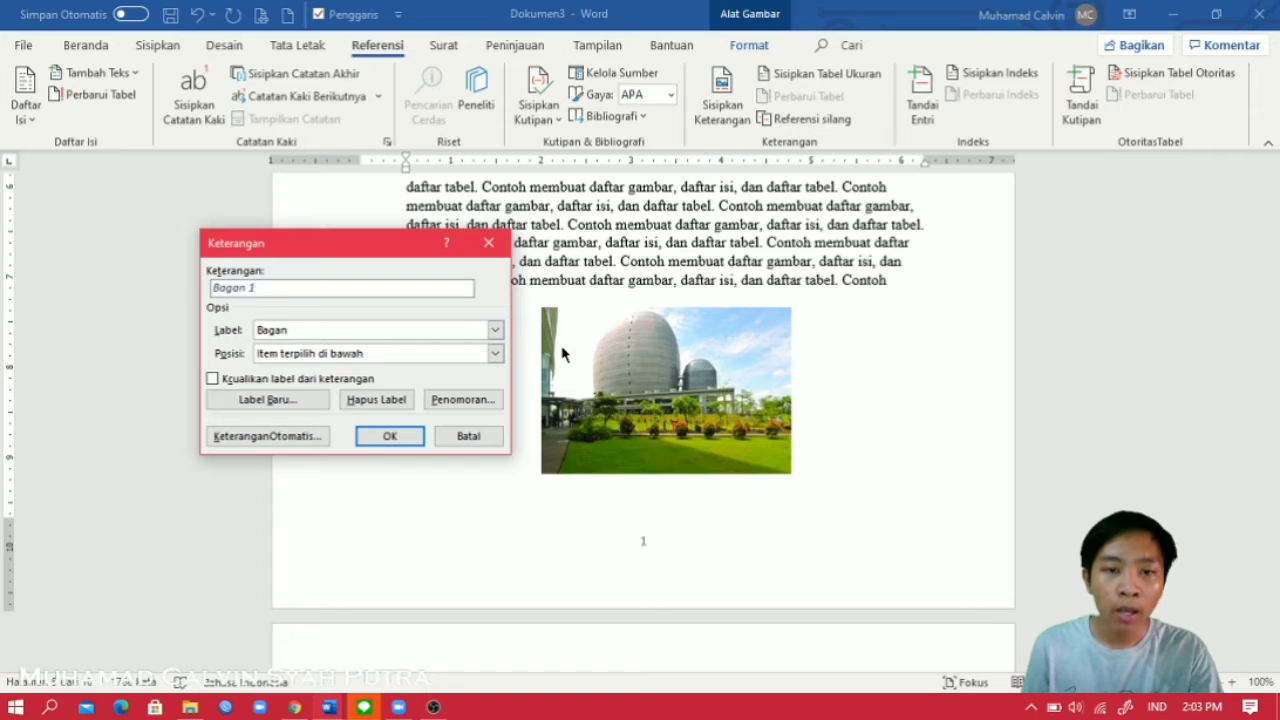
{"action": "left_click", "coordinate": [494, 331]}
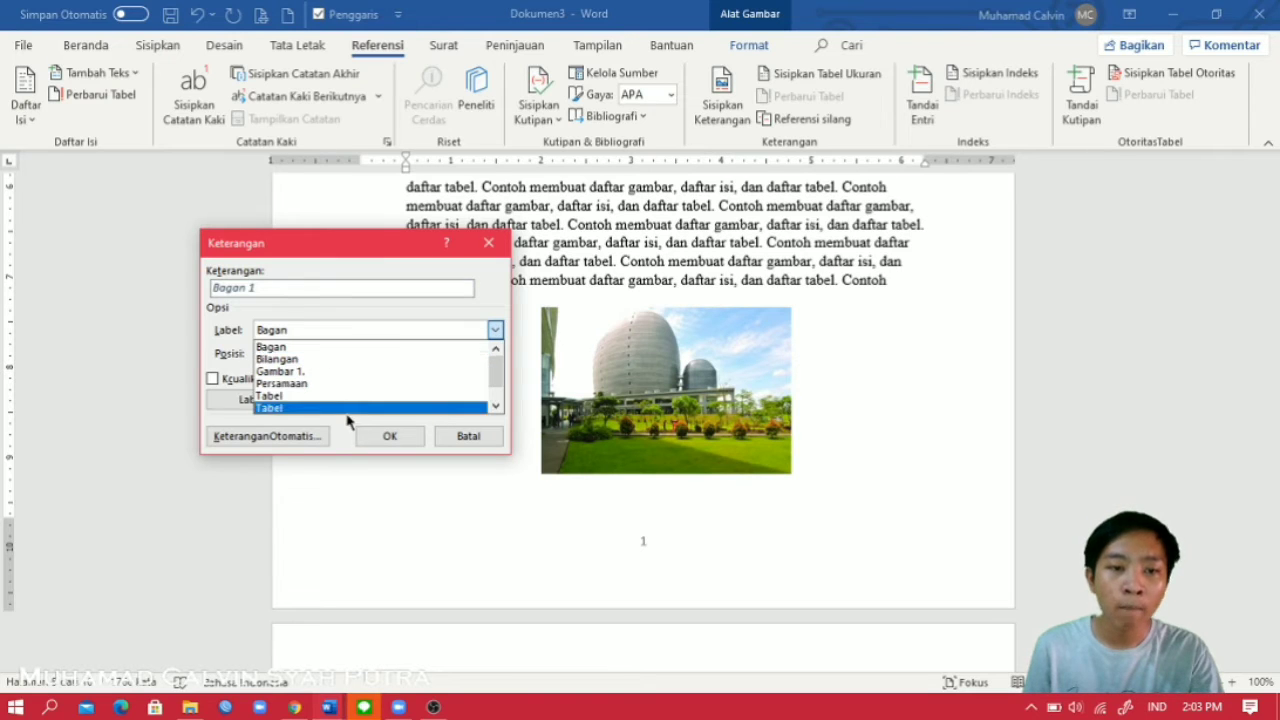
{"action": "left_click", "coordinate": [494, 331]}
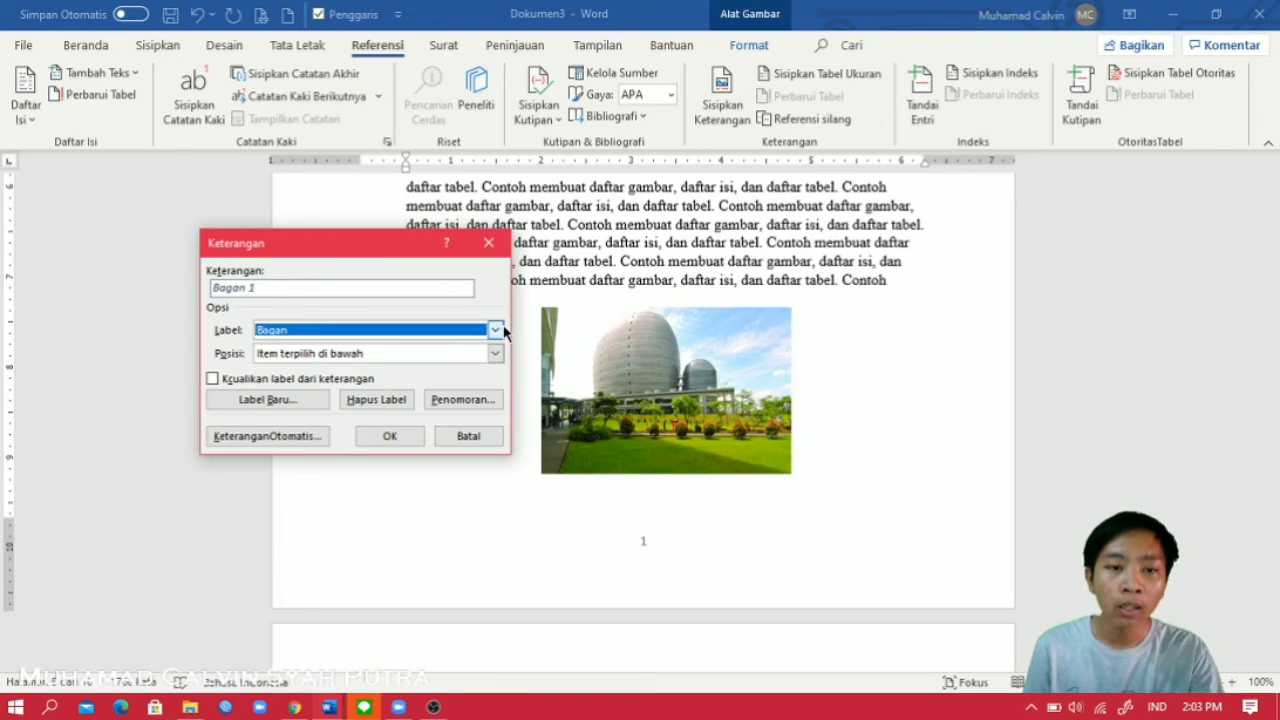
{"action": "left_click", "coordinate": [268, 400]}
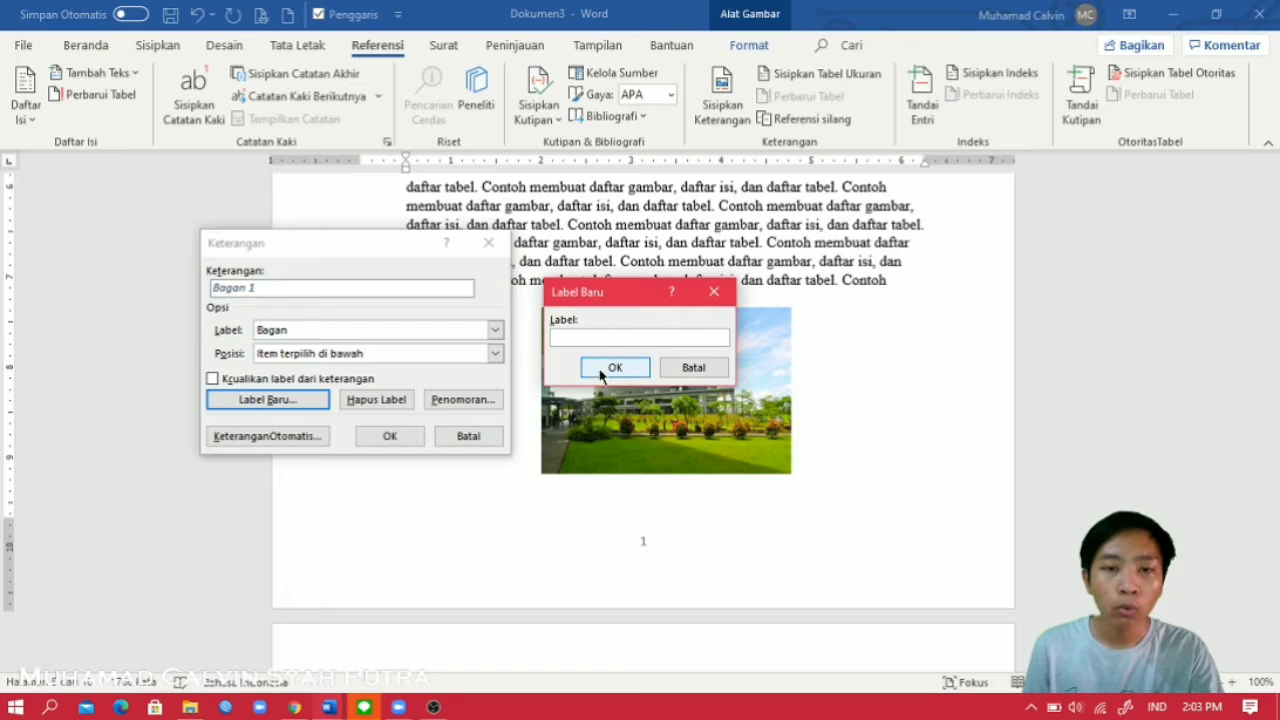
{"action": "type", "text": "gambar"}
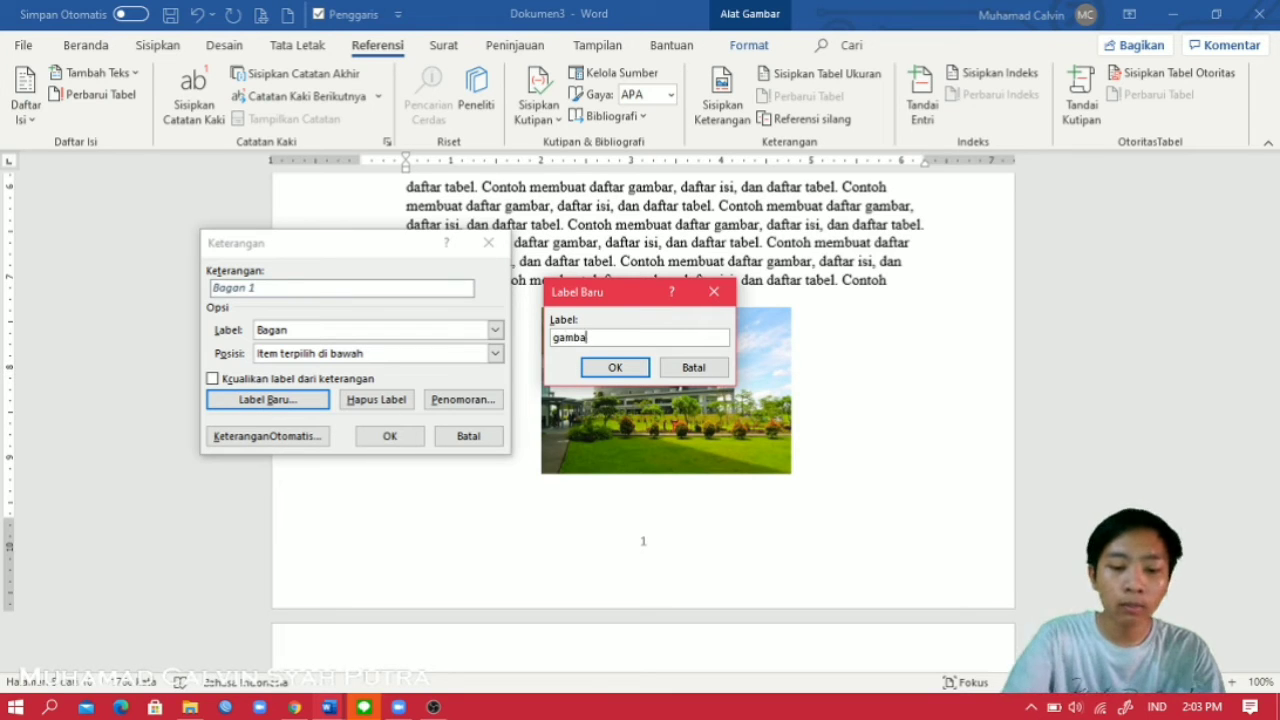
{"action": "left_click", "coordinate": [615, 368]}
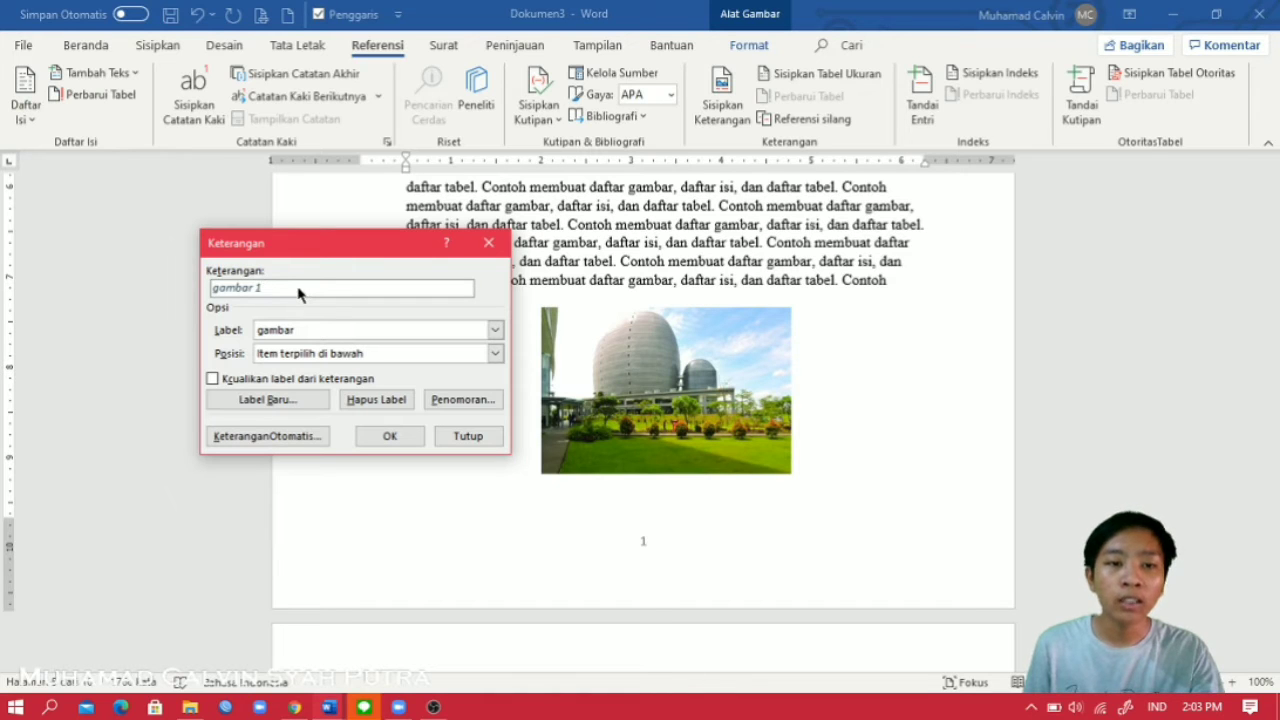
Step: Complete the caption text as "gambar 1 Gedung UMN" and insert it below the picture
{"action": "type", "text": "c"}
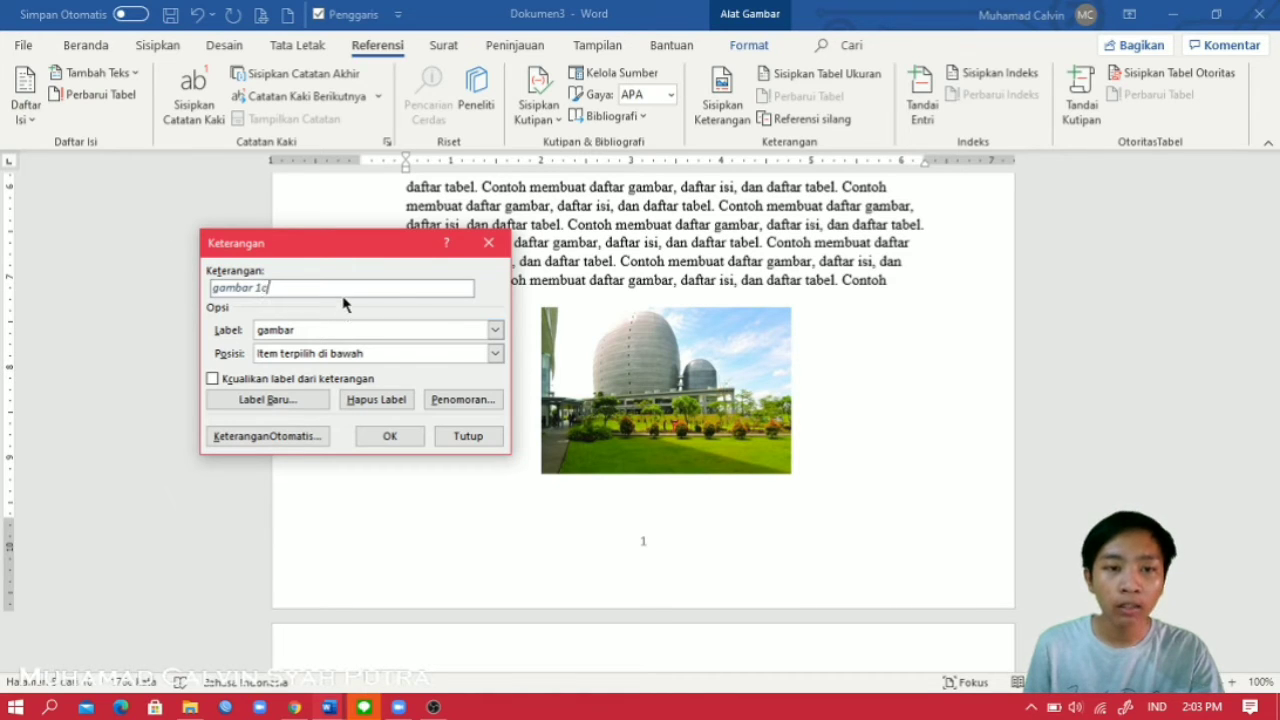
{"action": "key", "text": "BackSpace"}
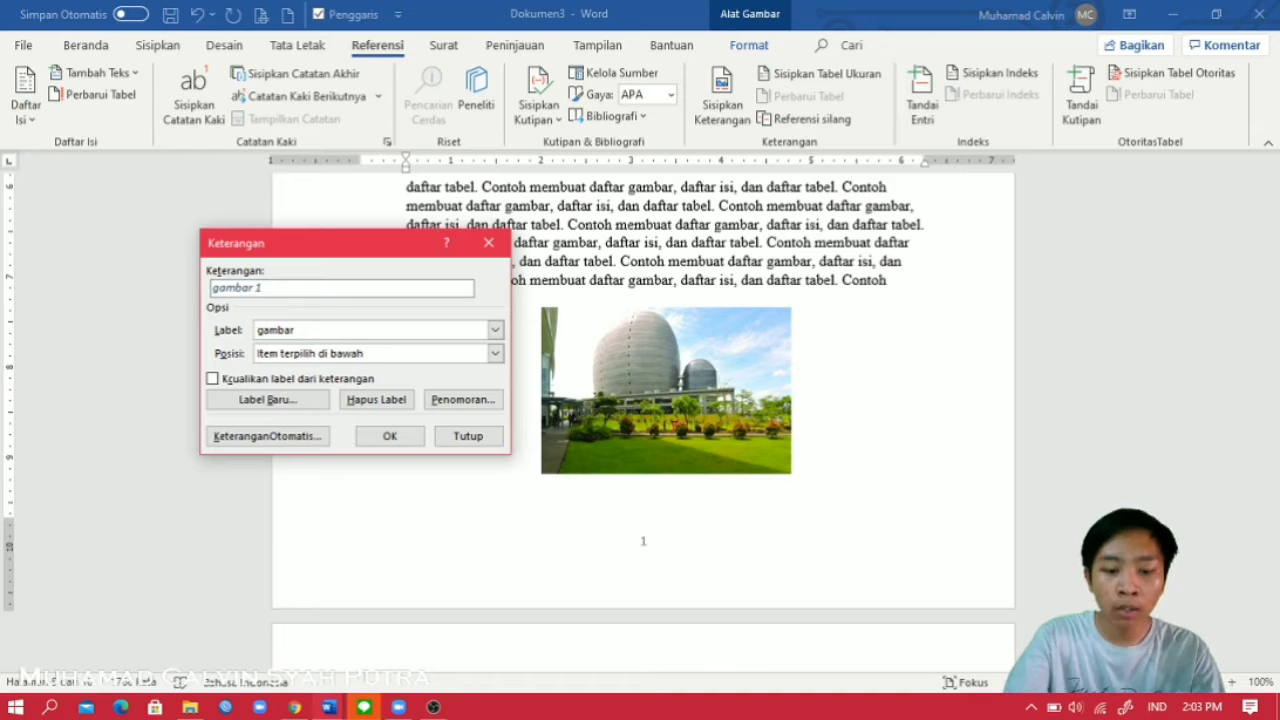
{"action": "type", "text": "Ge"}
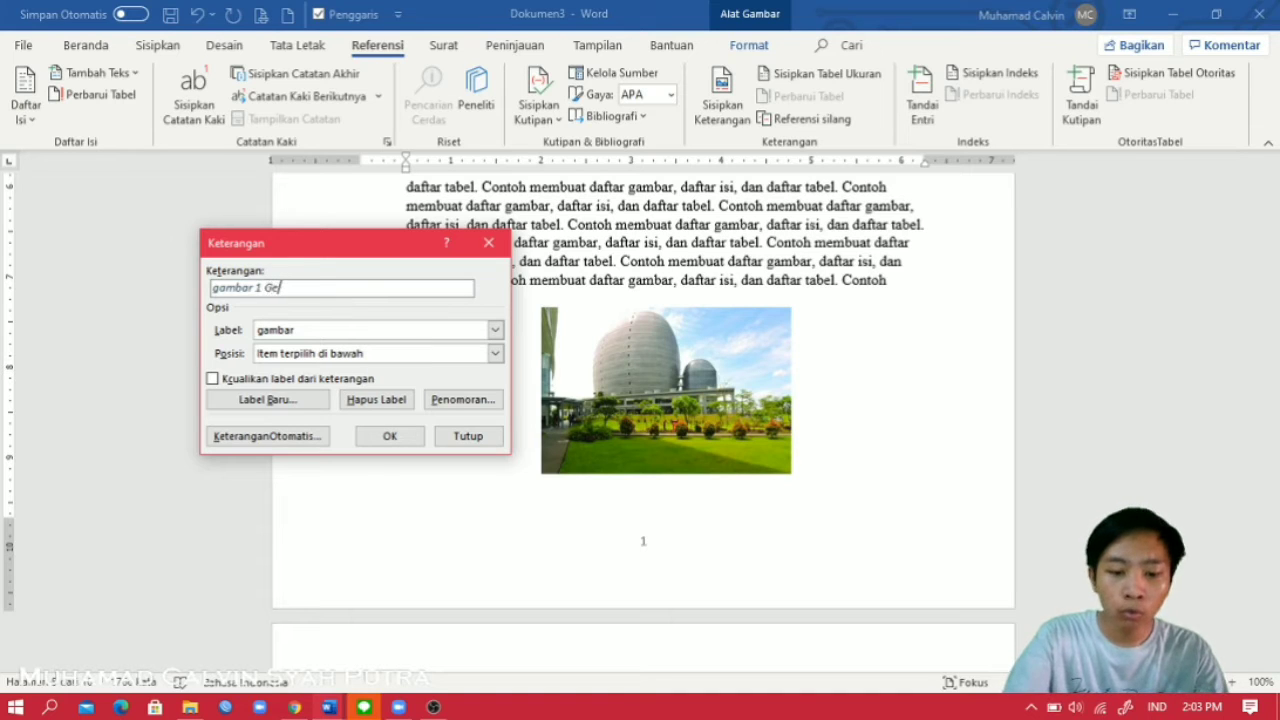
{"action": "type", "text": "dung u"}
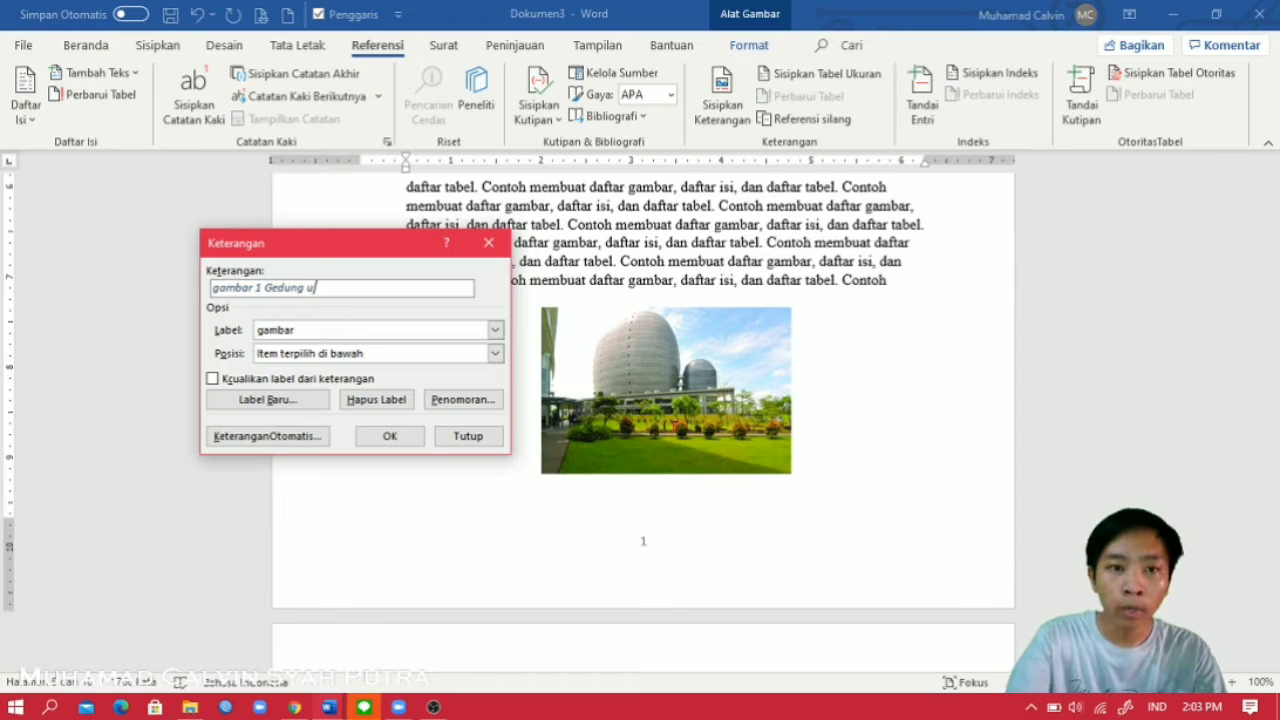
{"action": "type", "text": "UMN"}
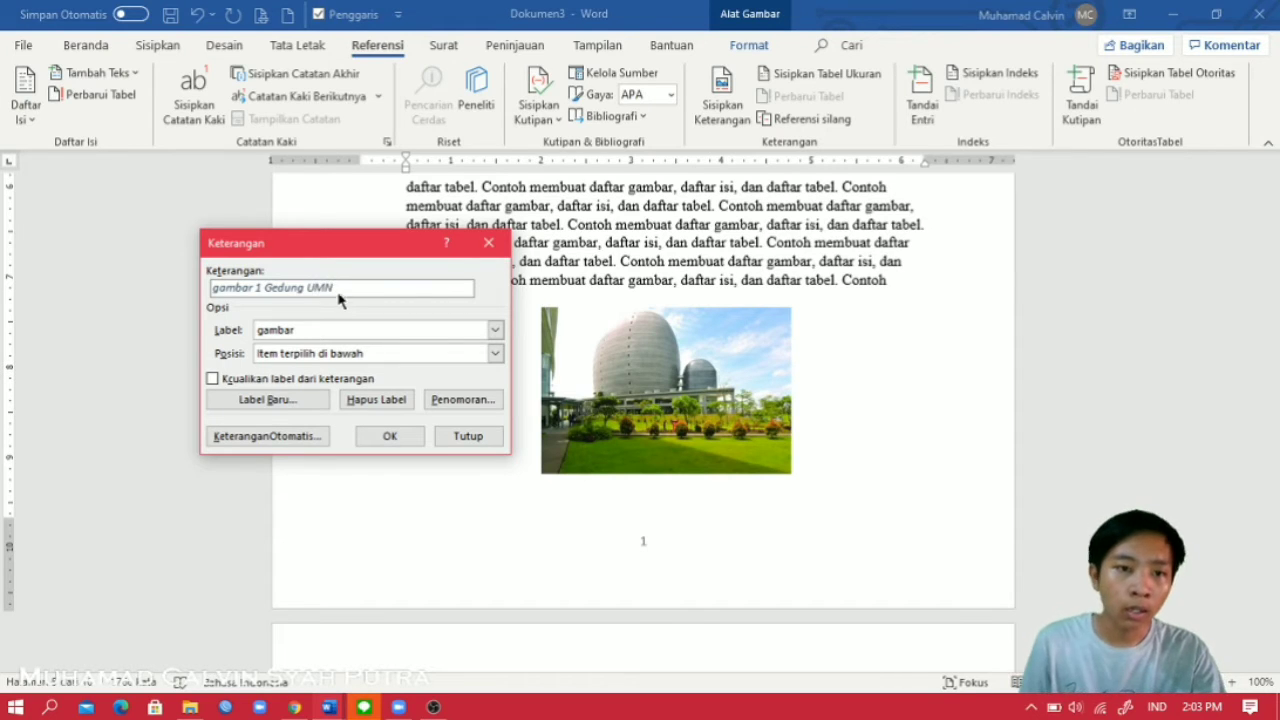
{"action": "left_click", "coordinate": [381, 438]}
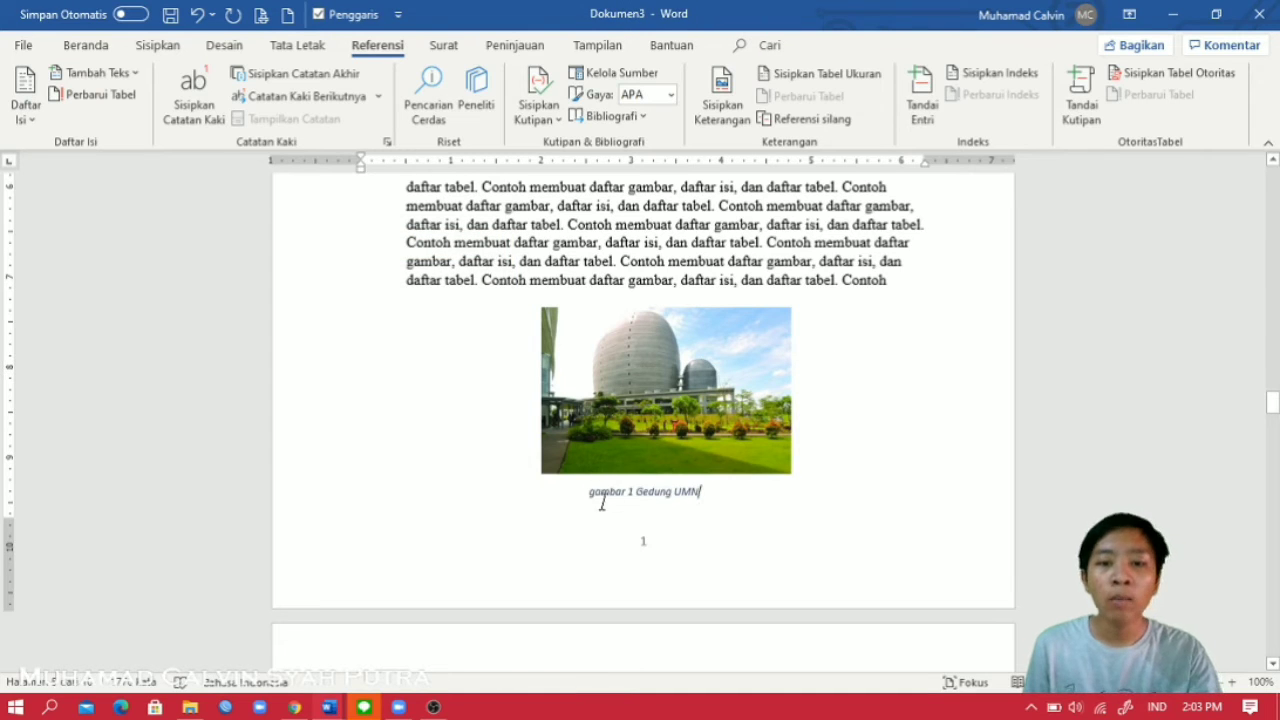
Step: Format the picture's caption as non-italic Times New Roman, size 12, with the automatic font color
{"action": "left_click_drag", "start_coordinate": [709, 491], "coordinate": [578, 498]}
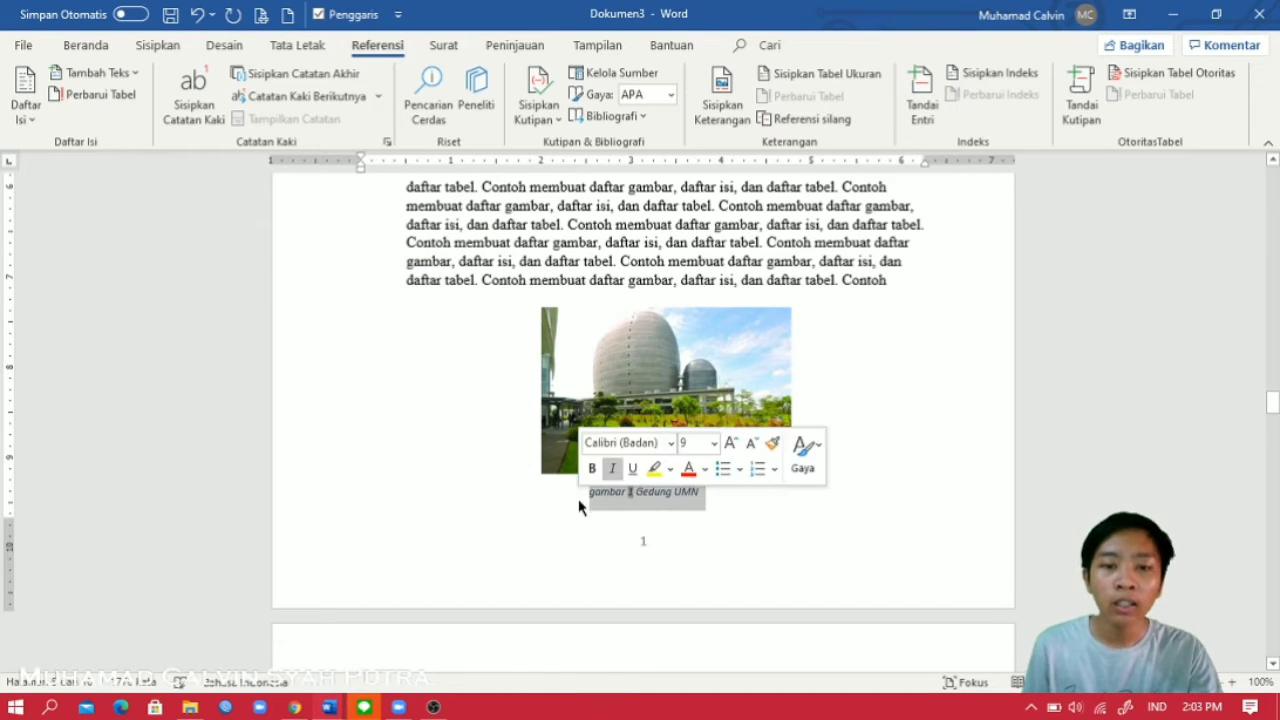
{"action": "left_click", "coordinate": [86, 47]}
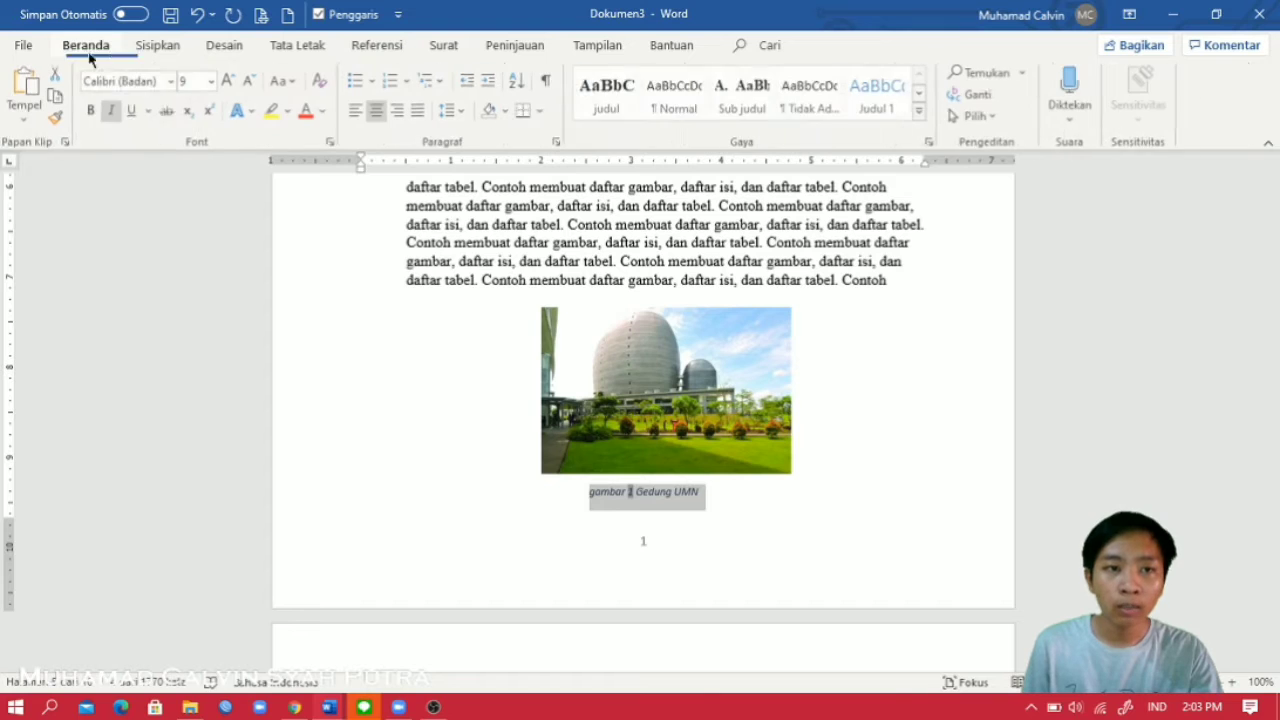
{"action": "left_click", "coordinate": [172, 81]}
{"action": "left_click", "coordinate": [160, 216]}
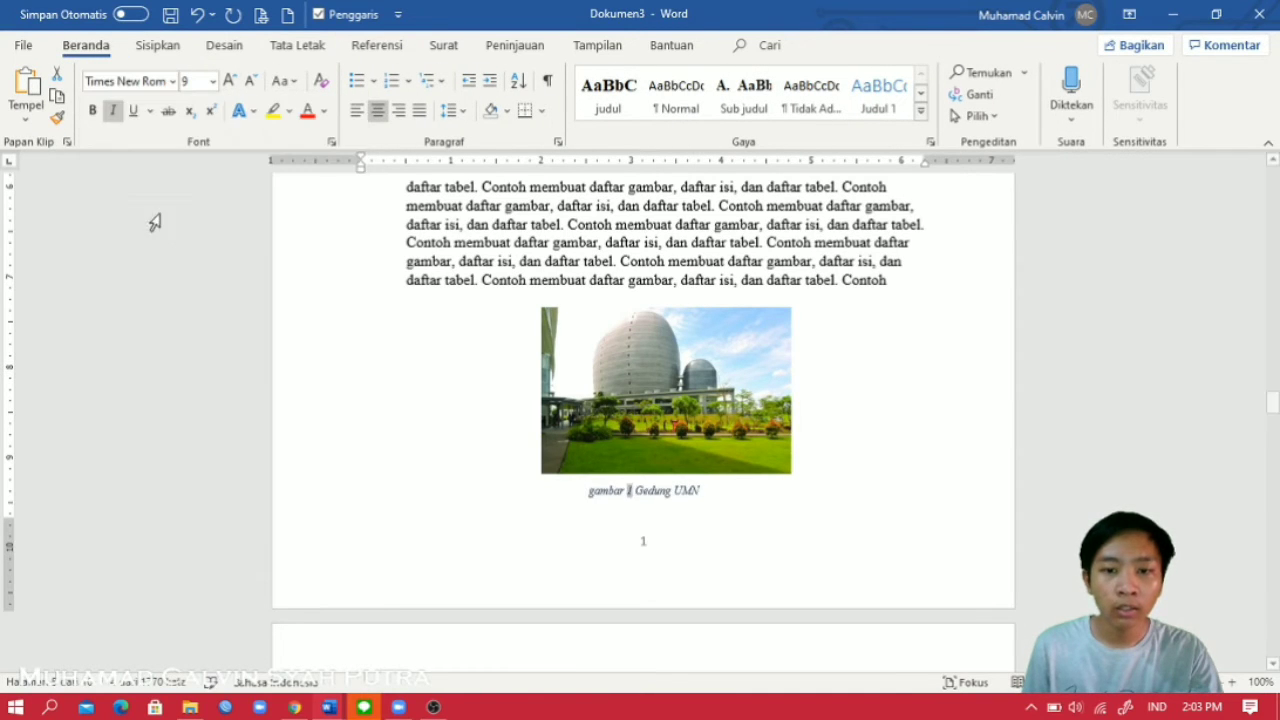
{"action": "left_click", "coordinate": [114, 112]}
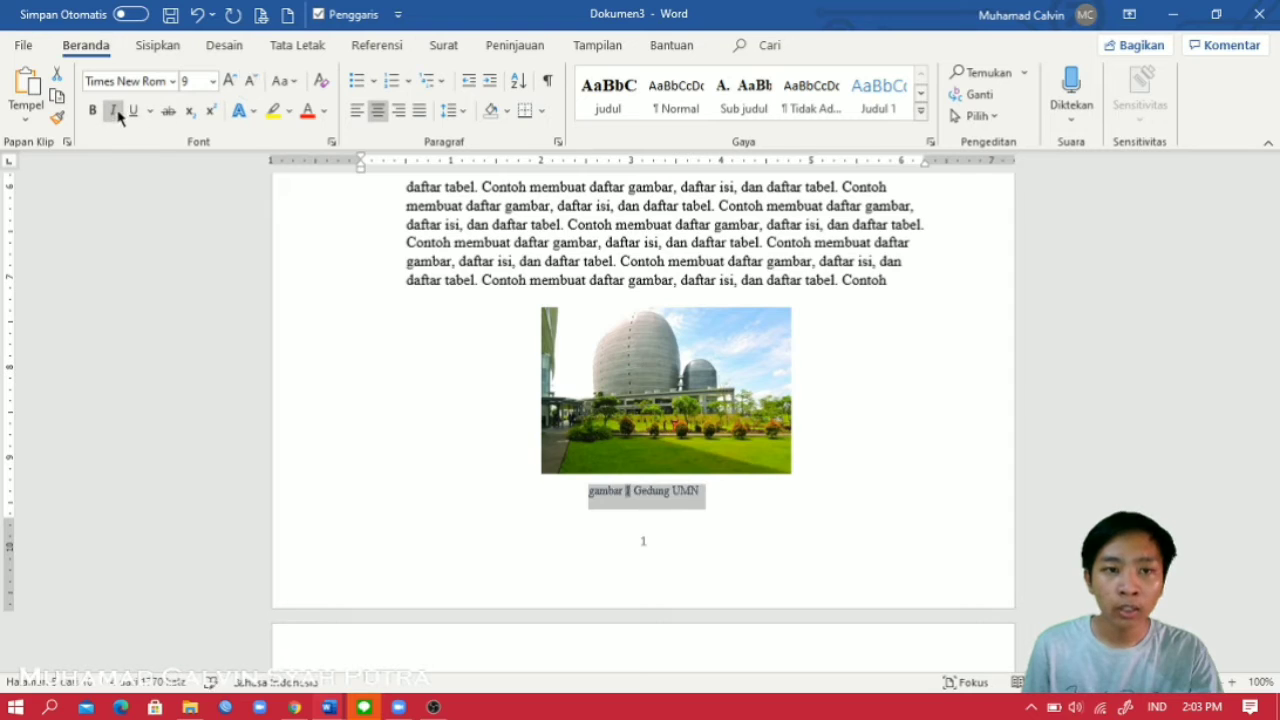
{"action": "left_click", "coordinate": [323, 111]}
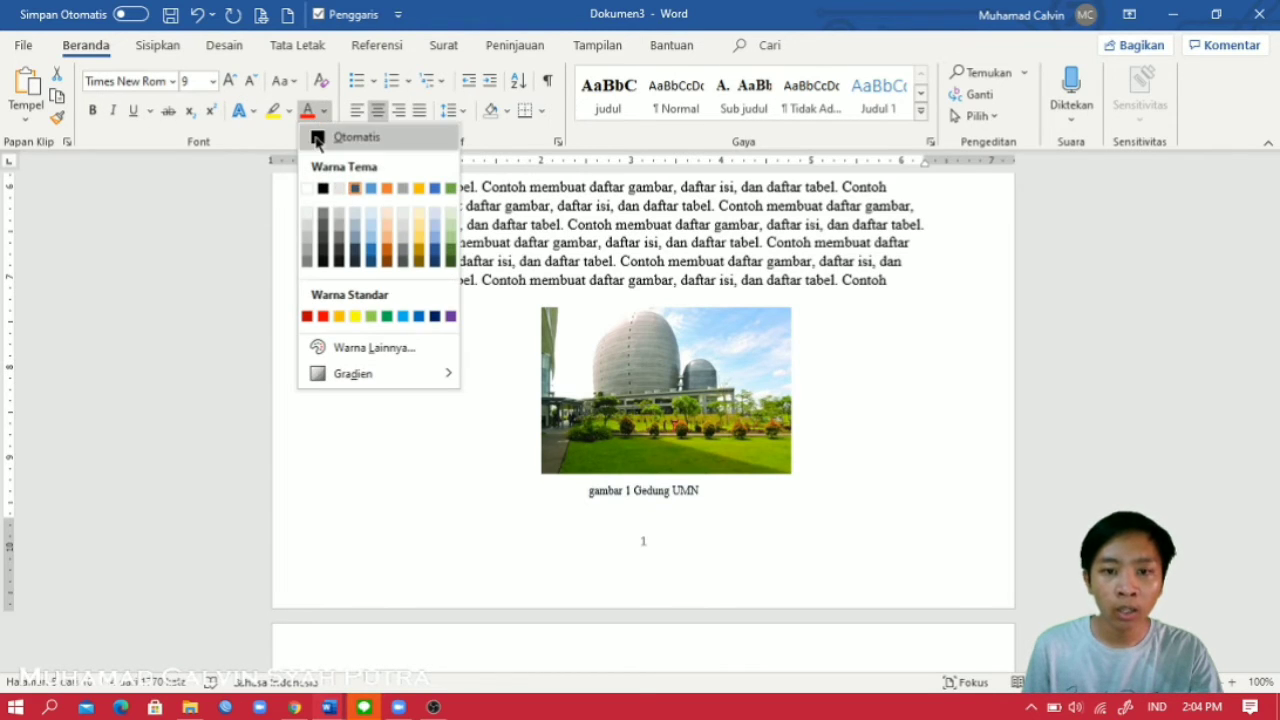
{"action": "left_click", "coordinate": [316, 136]}
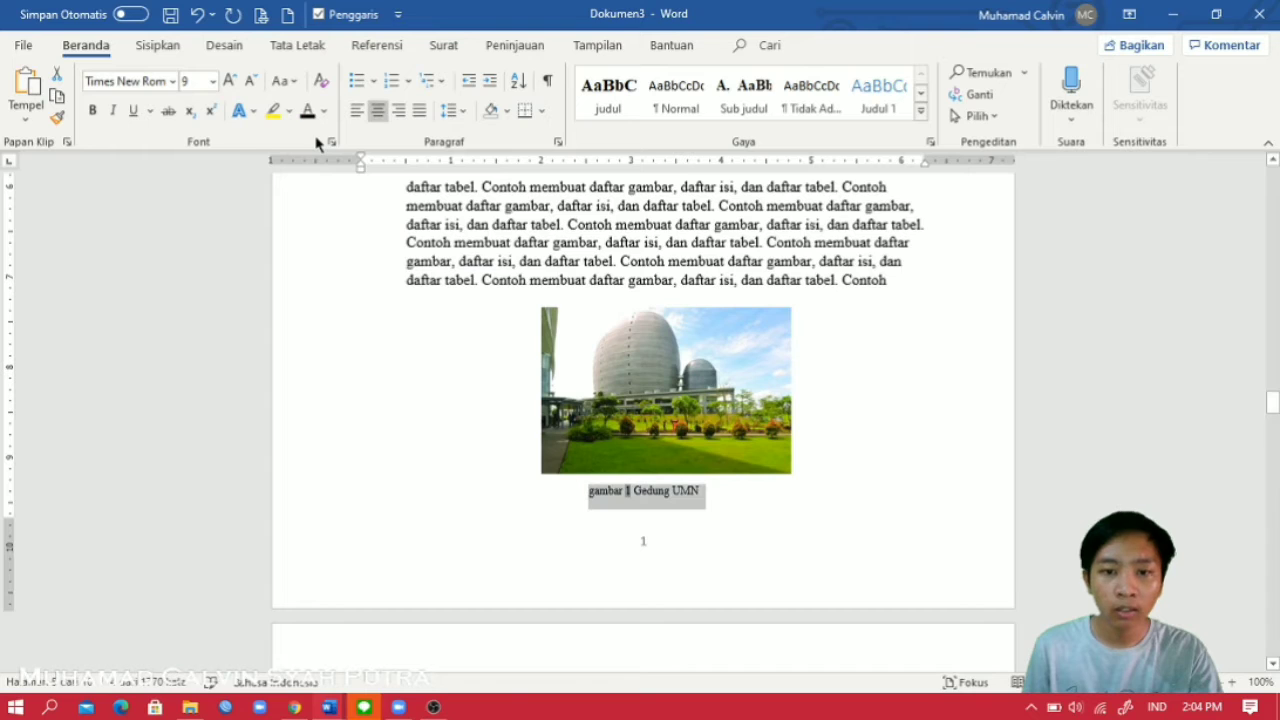
{"action": "left_click", "coordinate": [228, 84]}
{"action": "left_click", "coordinate": [228, 84]}
{"action": "left_click", "coordinate": [228, 84]}
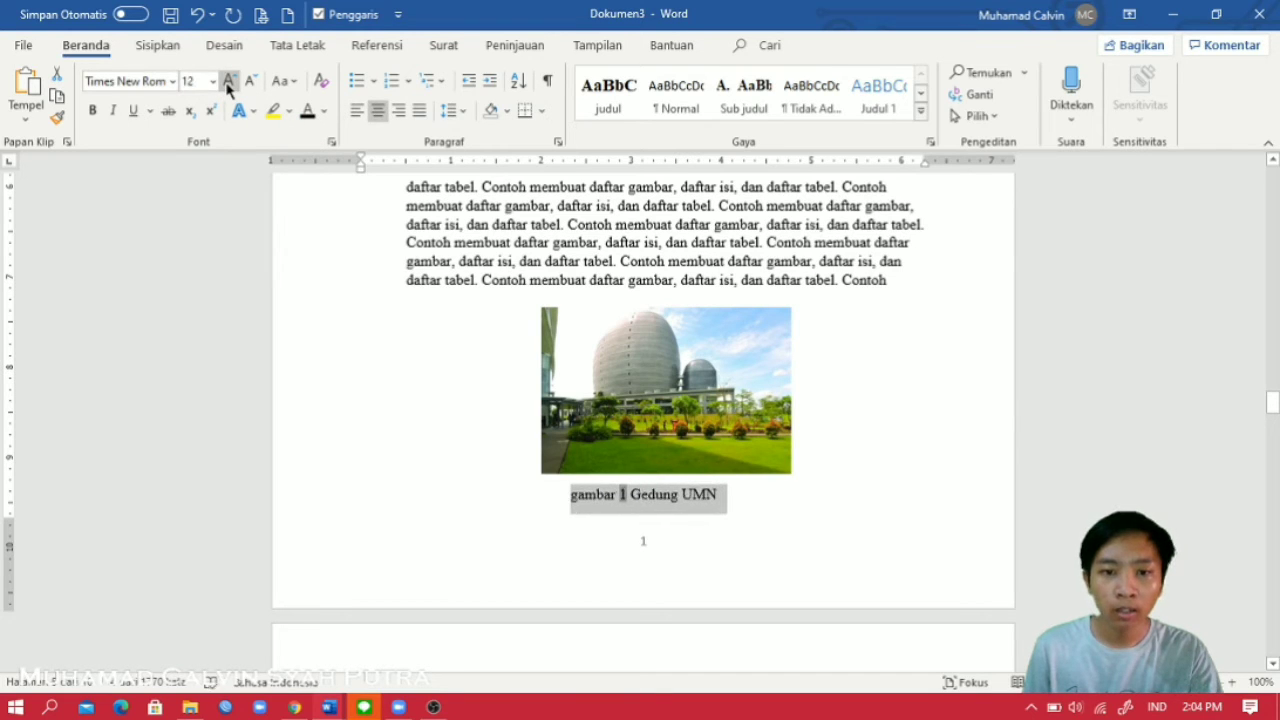
{"action": "left_click", "coordinate": [580, 497]}
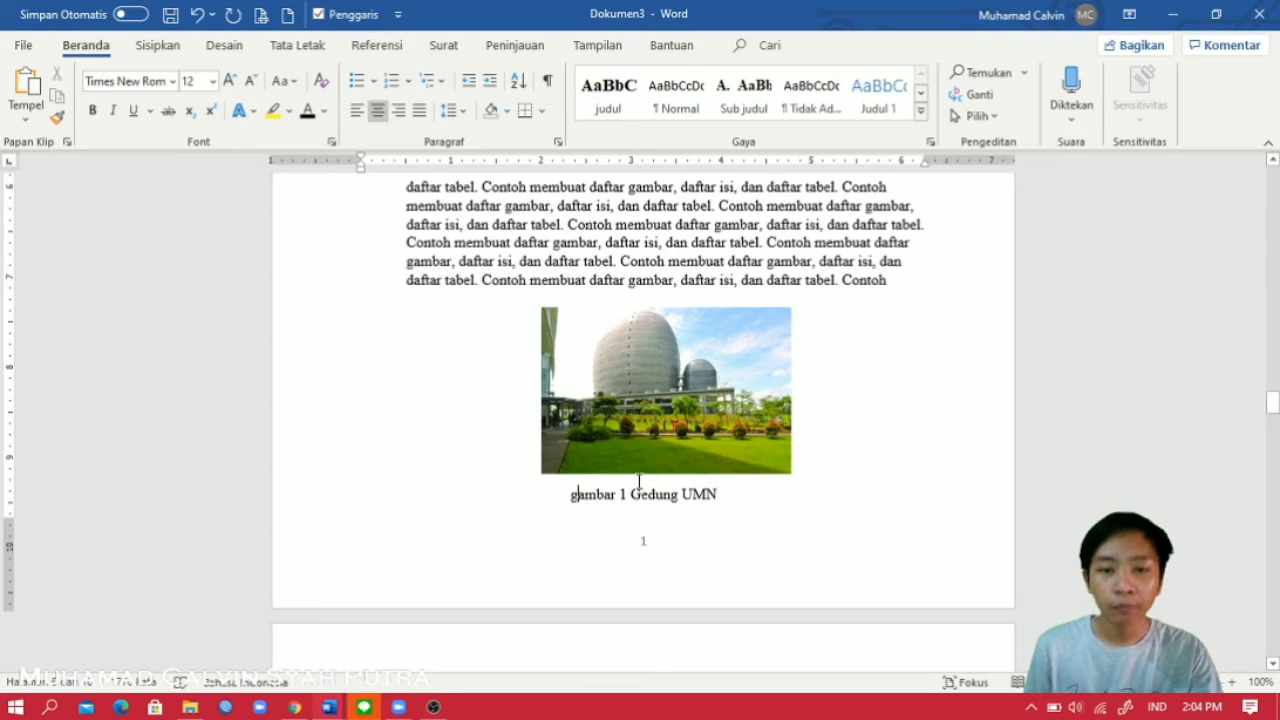
{"action": "scroll", "coordinate": [714, 323], "scroll_direction": "down", "scroll_amount": 5}
{"action": "scroll", "coordinate": [680, 349], "scroll_direction": "up", "scroll_amount": 5}
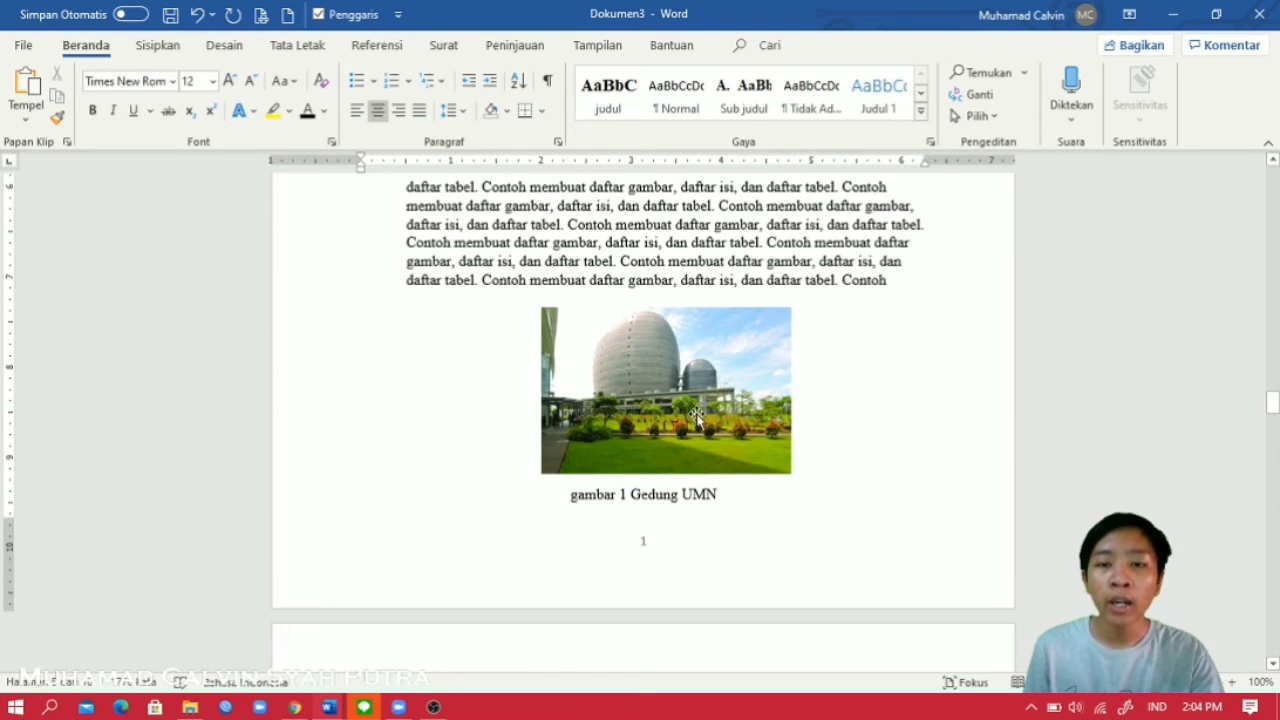
Step: Insert the caption "gambar 2 Logo Intel" below the Intel logo picture, using the gambar label
{"action": "scroll", "coordinate": [697, 413], "scroll_direction": "down", "scroll_amount": 5}
{"action": "scroll", "coordinate": [692, 411], "scroll_direction": "down", "scroll_amount": 10}
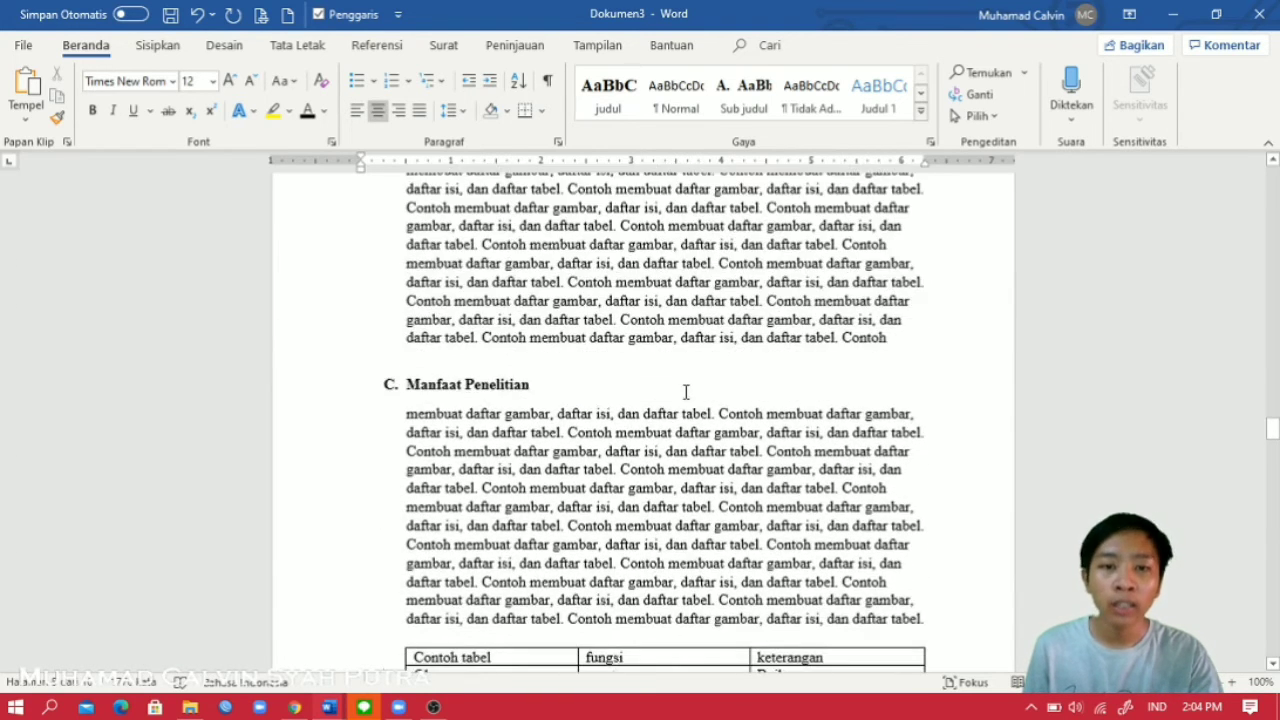
{"action": "scroll", "coordinate": [606, 401], "scroll_direction": "down", "scroll_amount": 15}
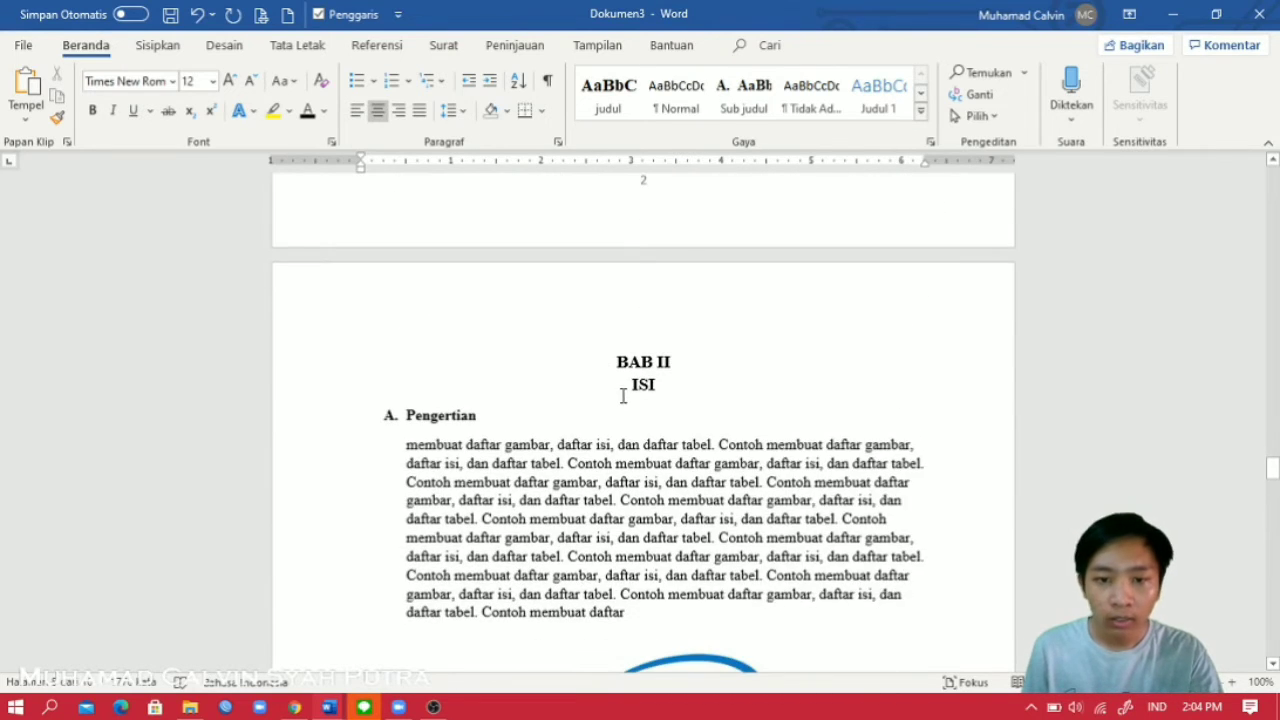
{"action": "left_click", "coordinate": [686, 445]}
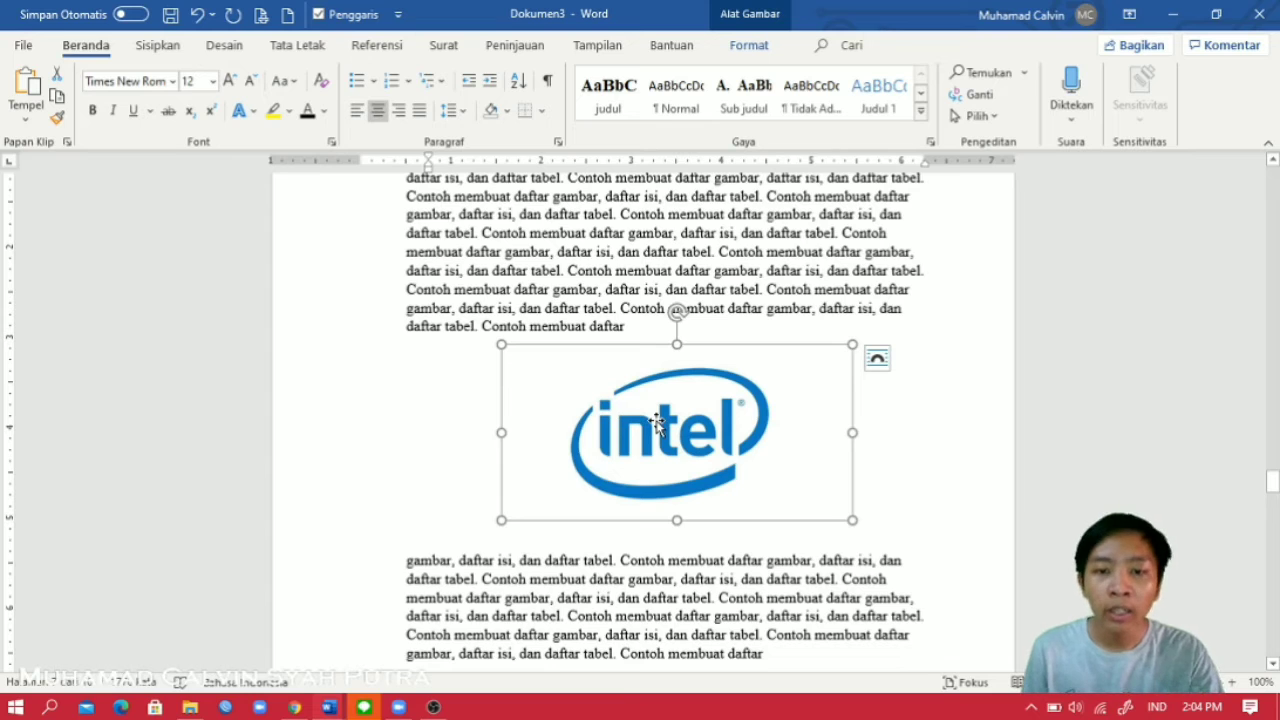
{"action": "right_click", "coordinate": [657, 422]}
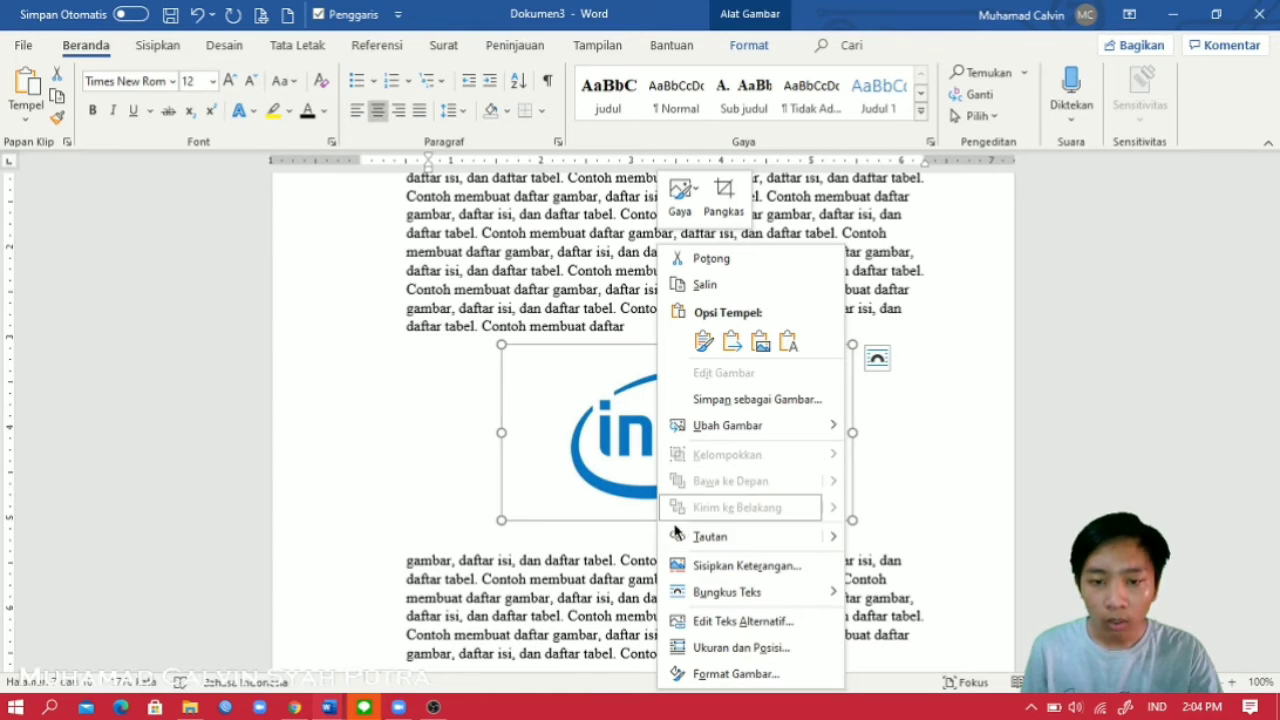
{"action": "left_click", "coordinate": [746, 566]}
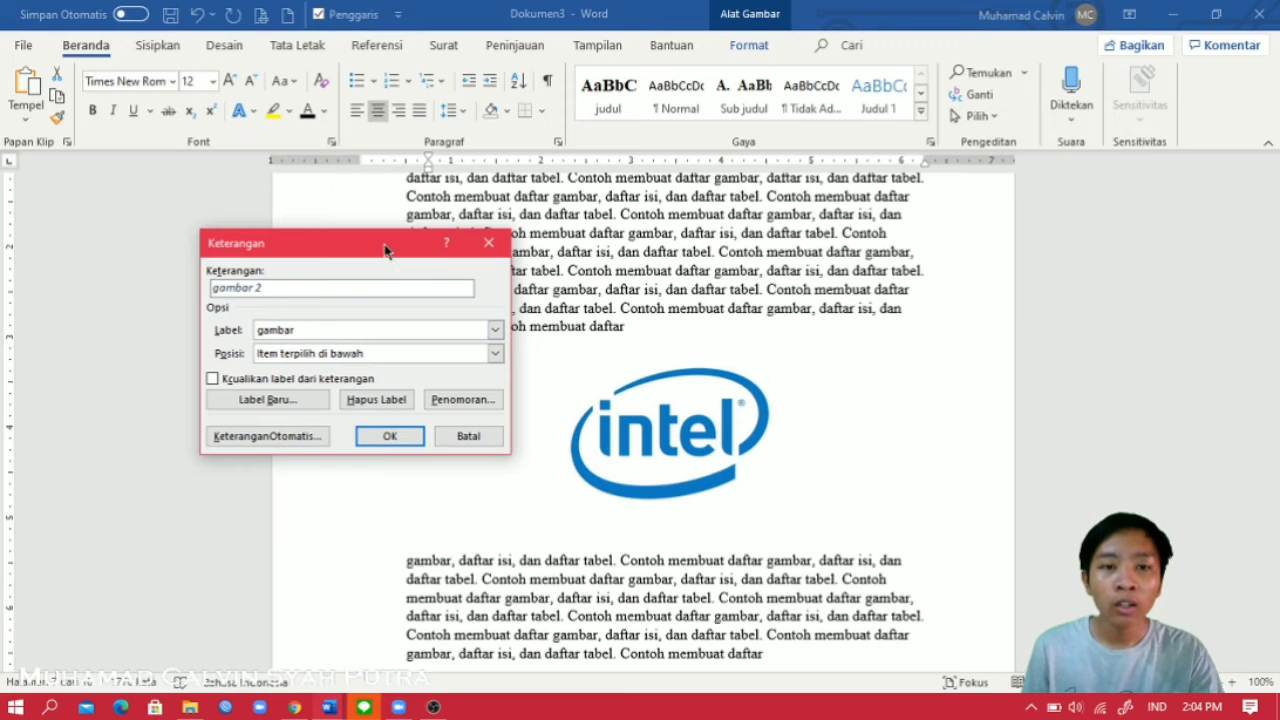
{"action": "left_click_drag", "start_coordinate": [386, 250], "coordinate": [309, 288]}
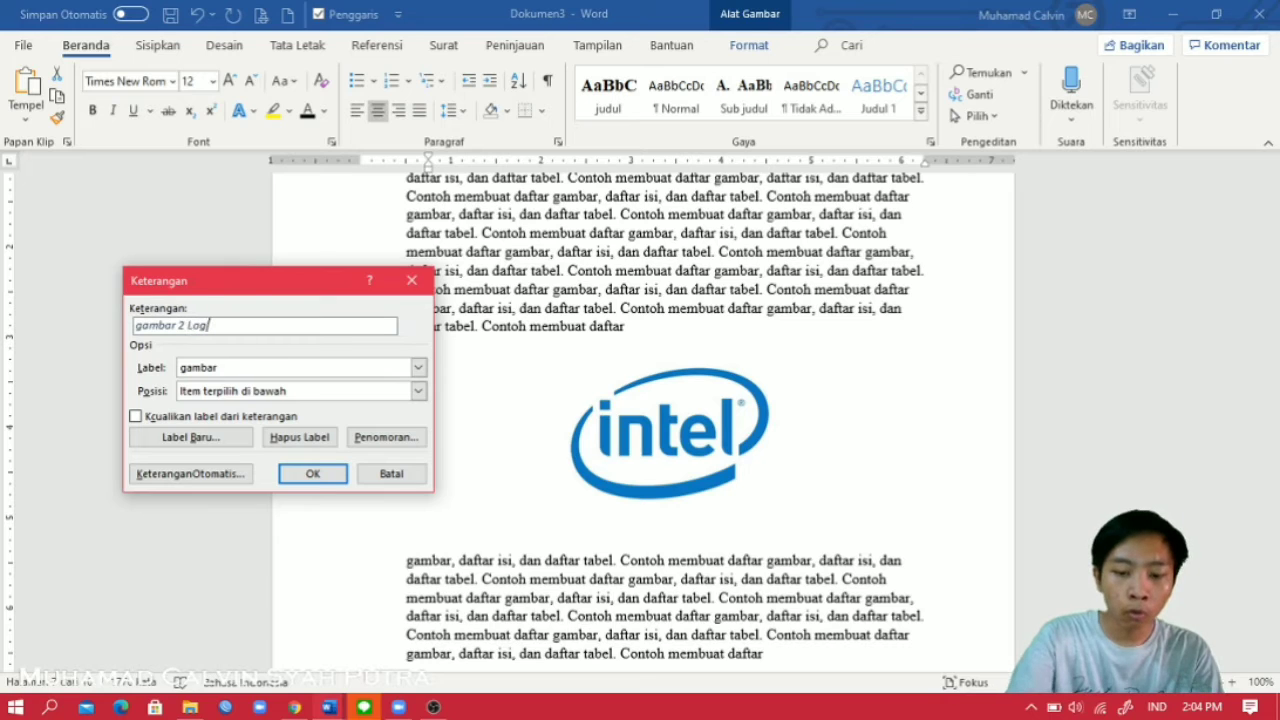
{"action": "type", "text": "te"}
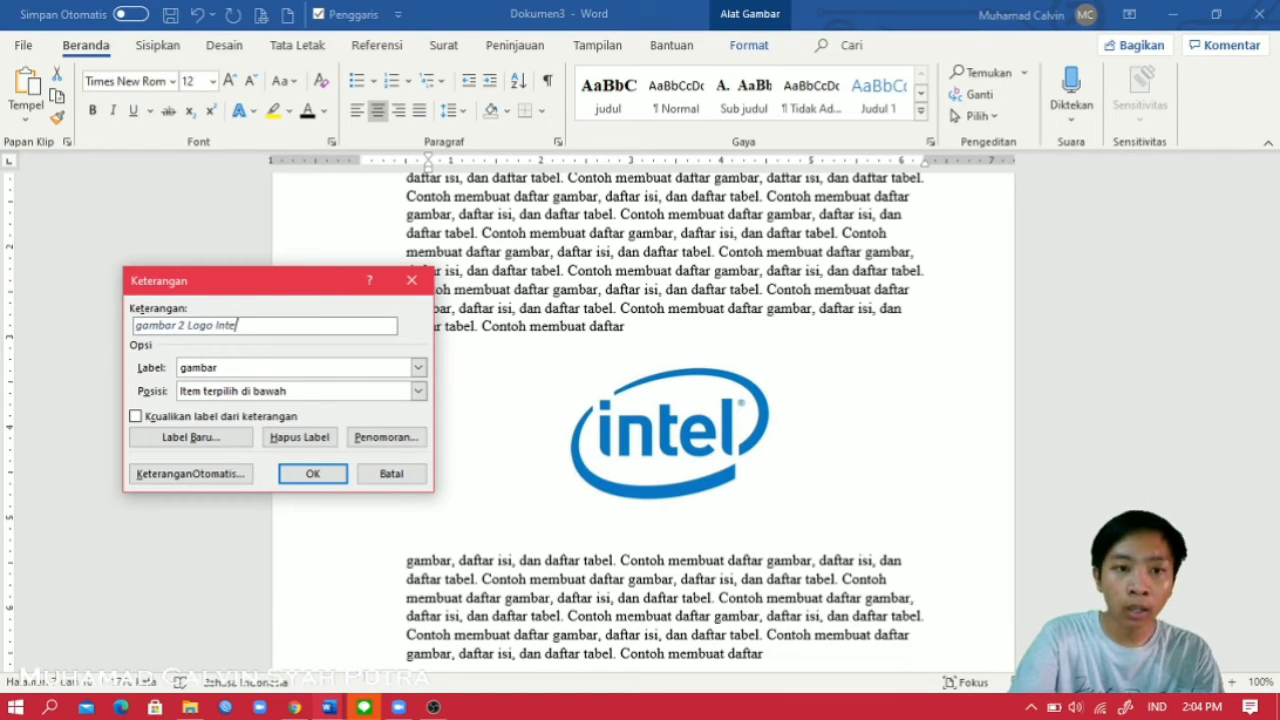
{"action": "type", "text": "l"}
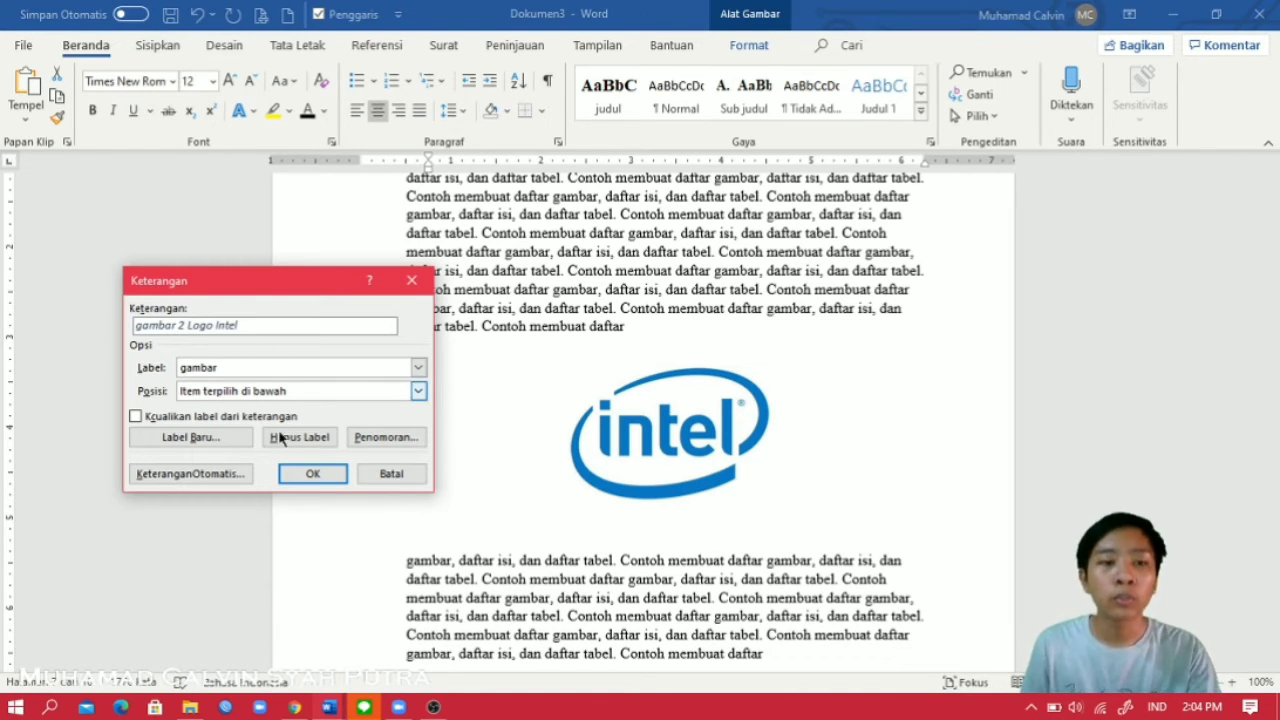
{"action": "left_click", "coordinate": [312, 474]}
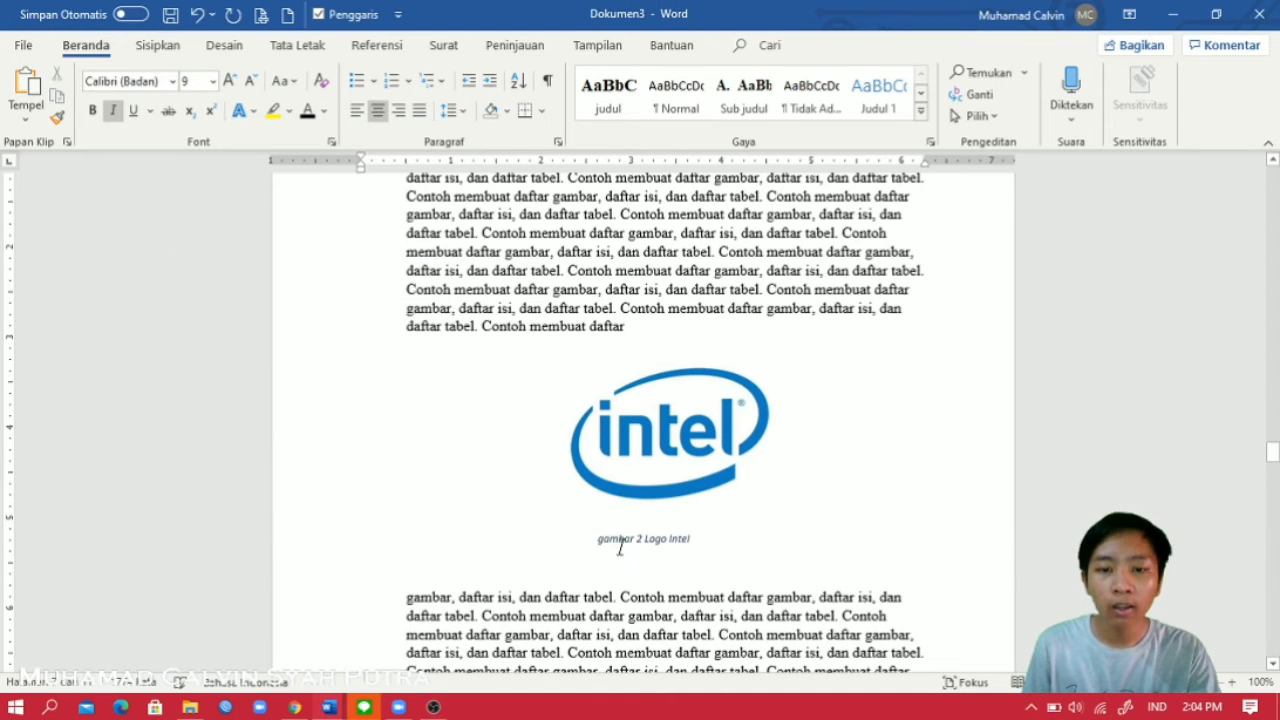
Step: Format the Intel logo's caption as non-italic Times New Roman, size 12, with the automatic font color
{"action": "left_click_drag", "start_coordinate": [704, 538], "coordinate": [563, 537]}
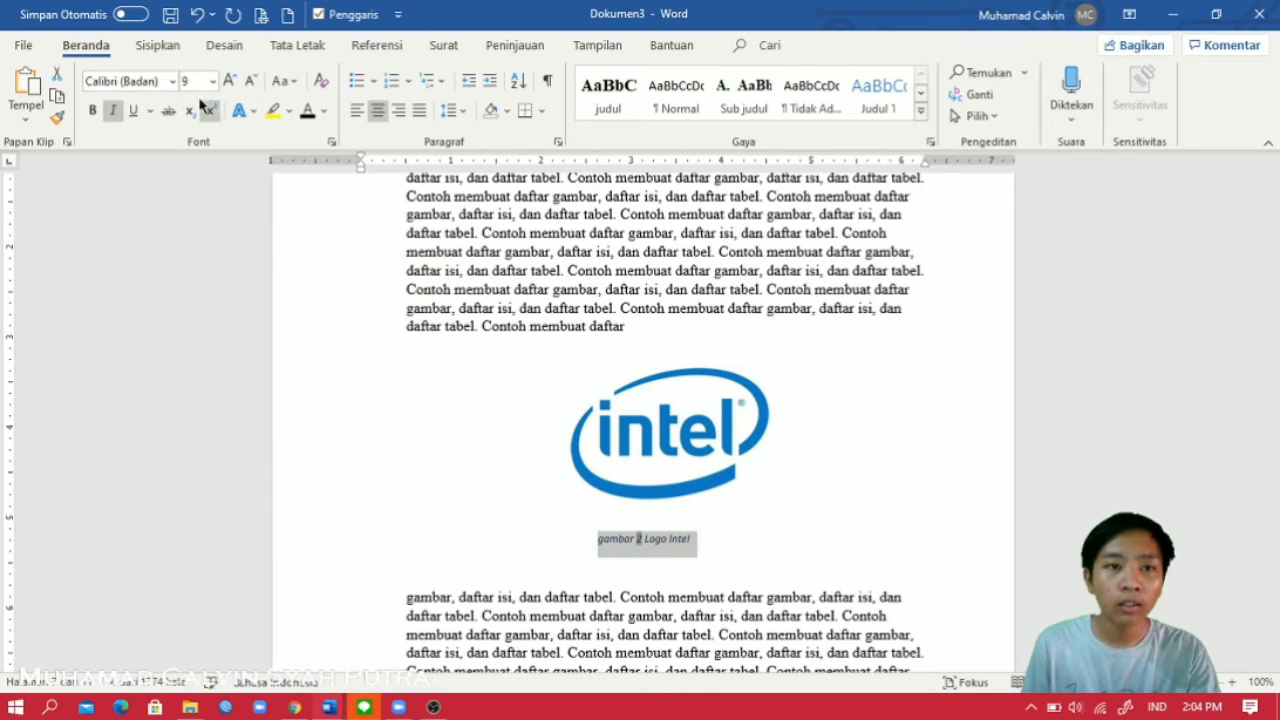
{"action": "left_click", "coordinate": [172, 81]}
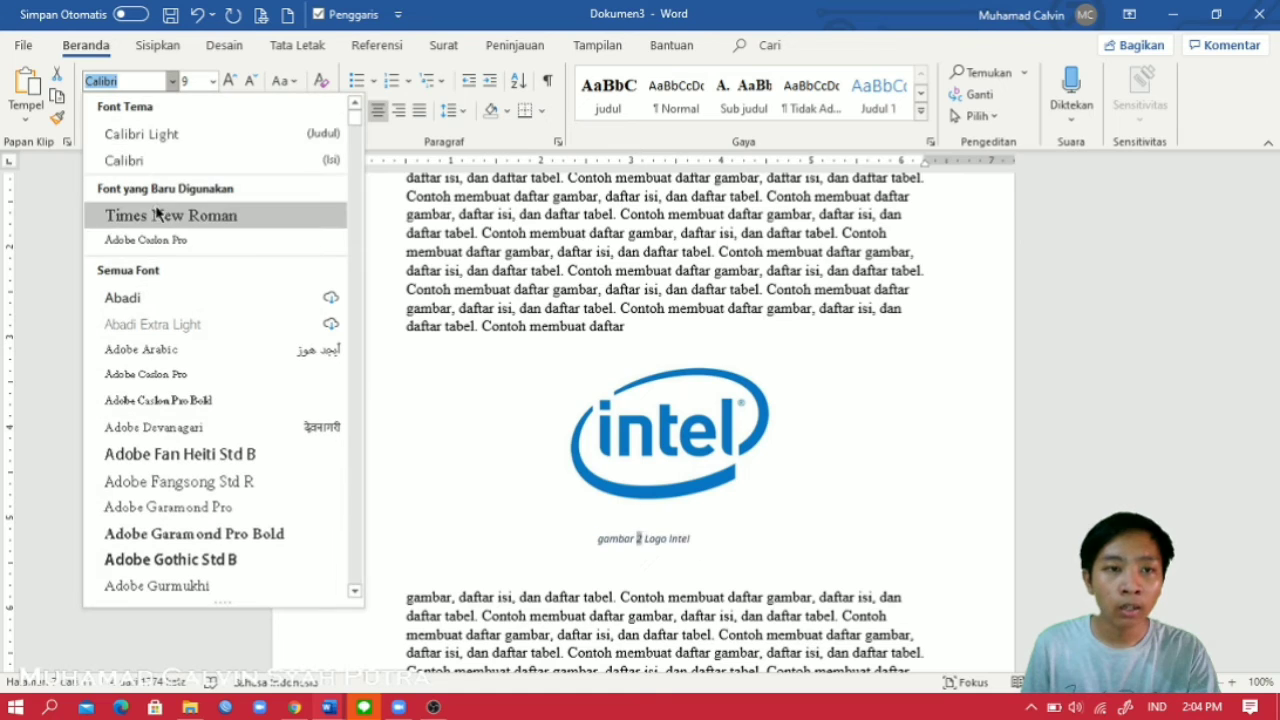
{"action": "left_click", "coordinate": [164, 218]}
{"action": "left_click", "coordinate": [113, 110]}
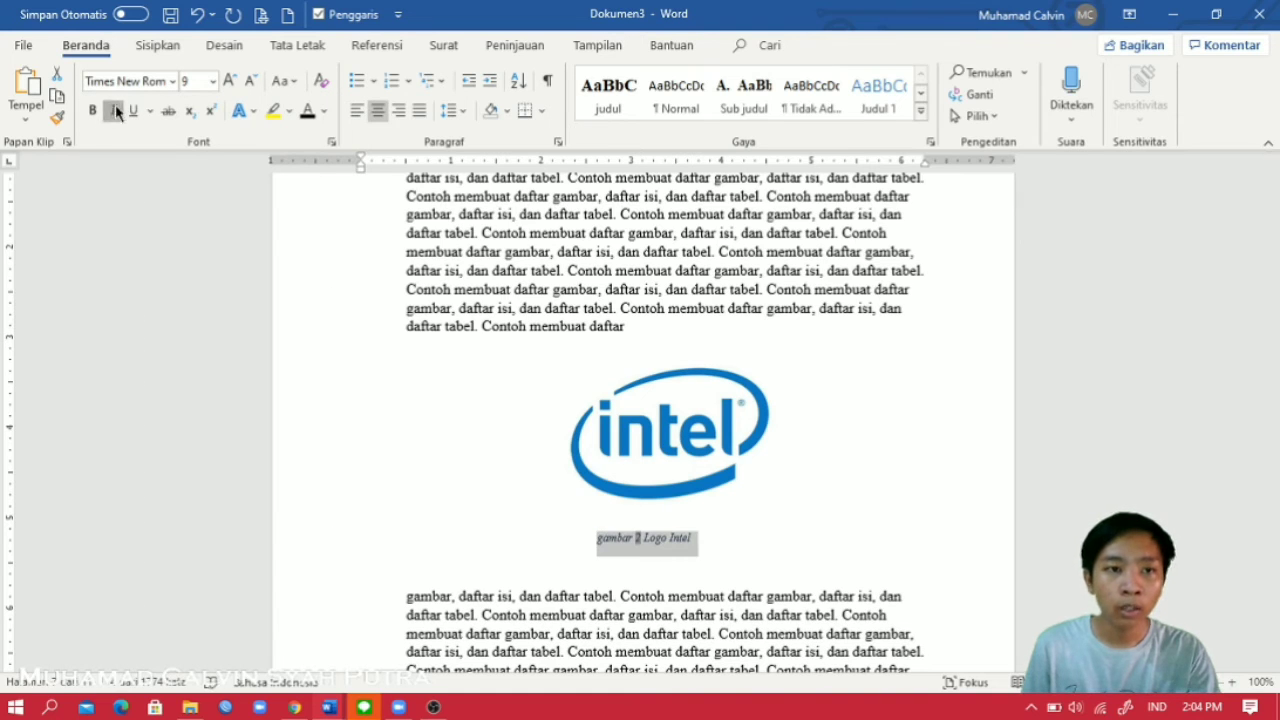
{"action": "left_click", "coordinate": [307, 110]}
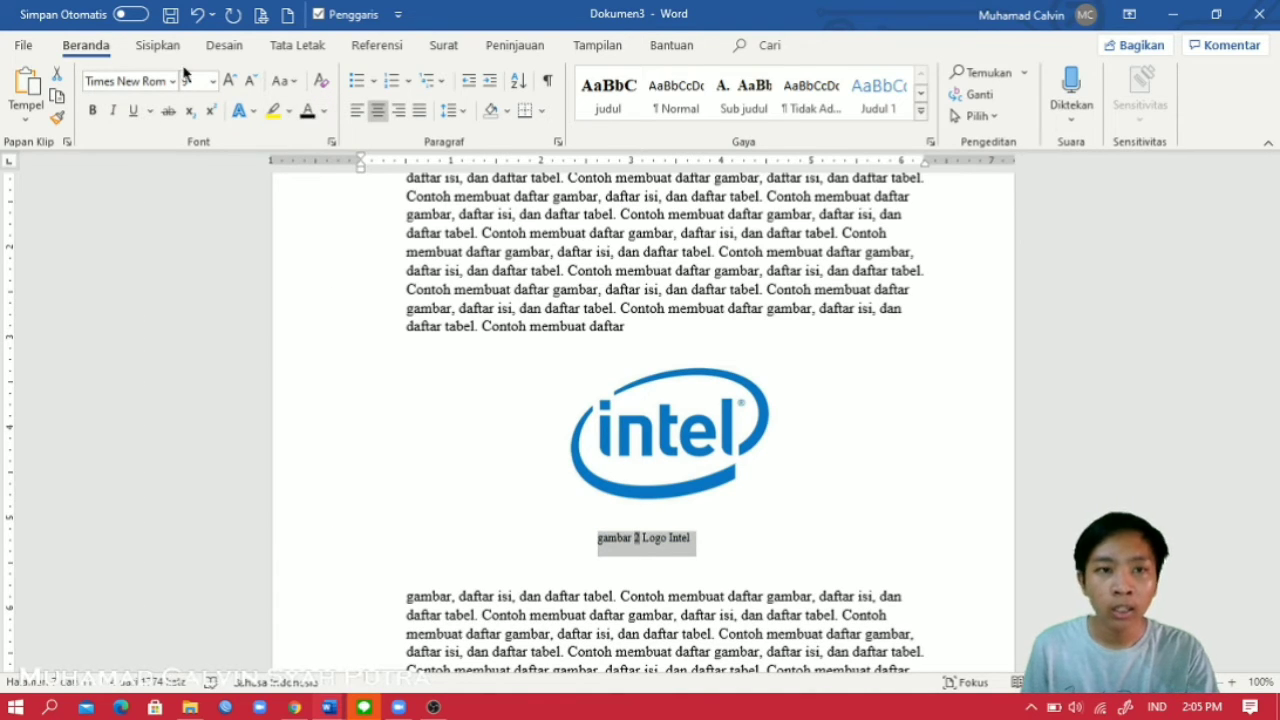
{"action": "left_click", "coordinate": [230, 85]}
{"action": "left_click", "coordinate": [230, 85]}
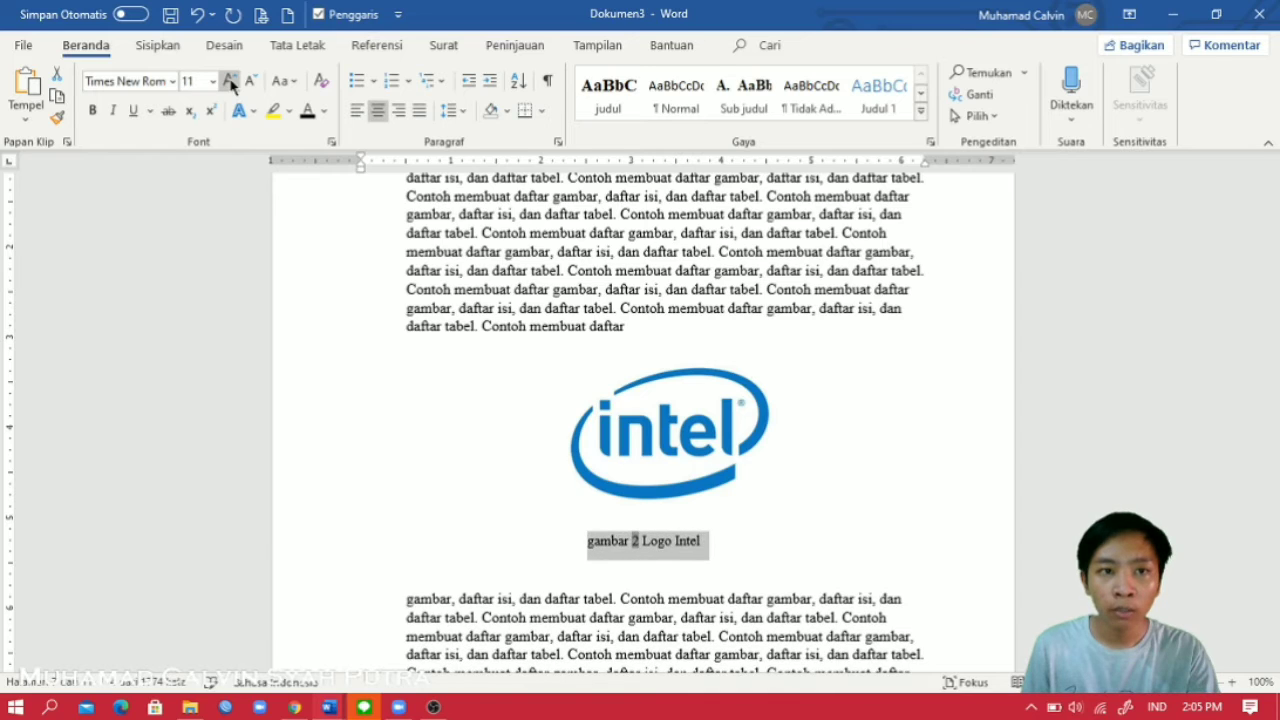
{"action": "left_click", "coordinate": [230, 85]}
{"action": "left_click", "coordinate": [727, 521]}
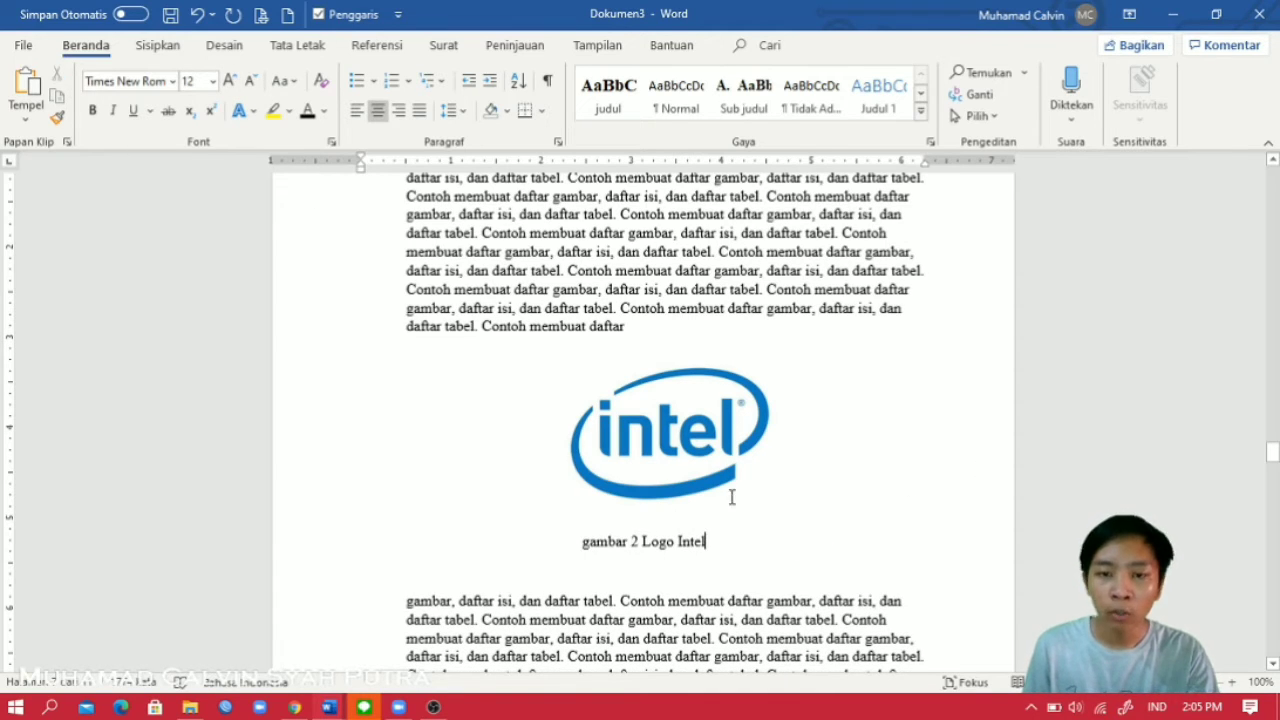
Step: Insert the caption "gambar 3 Logo Alfa" below the Alfamidi logo picture, using the gambar label
{"action": "scroll", "coordinate": [732, 497], "scroll_direction": "down", "scroll_amount": 20}
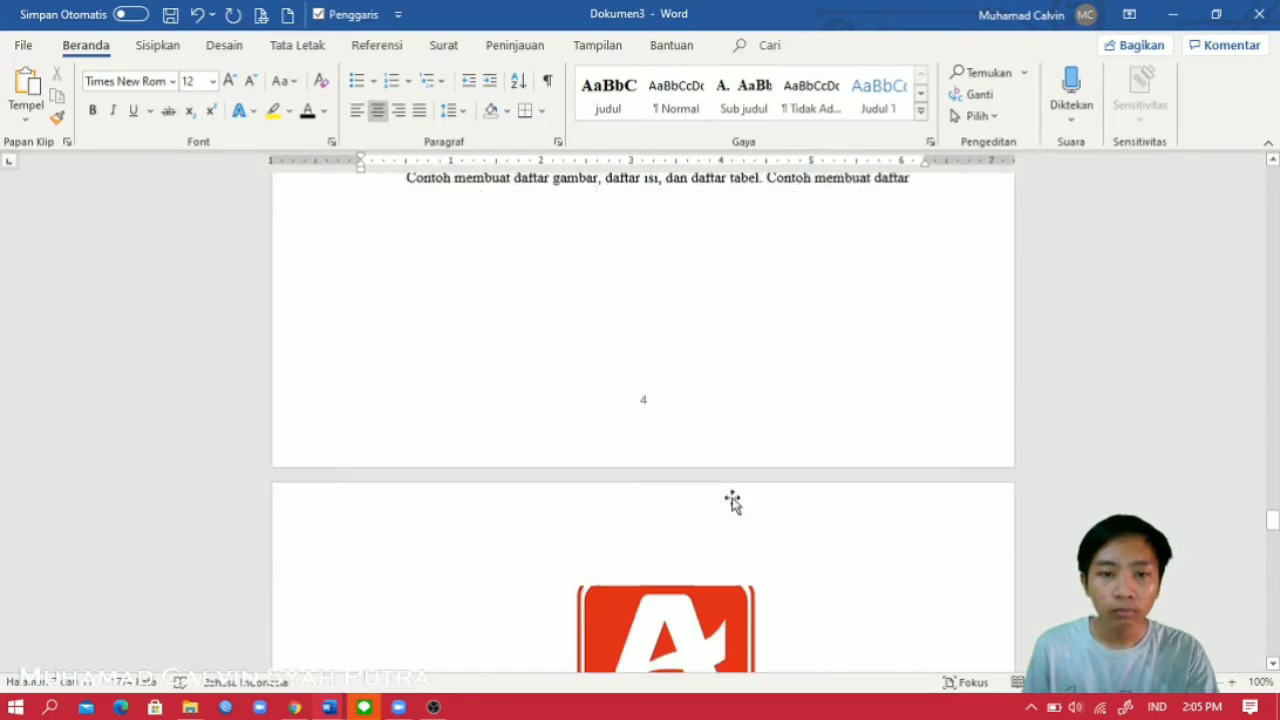
{"action": "scroll", "coordinate": [732, 500], "scroll_direction": "down", "scroll_amount": 6}
{"action": "scroll", "coordinate": [600, 440], "scroll_direction": "up", "scroll_amount": 8}
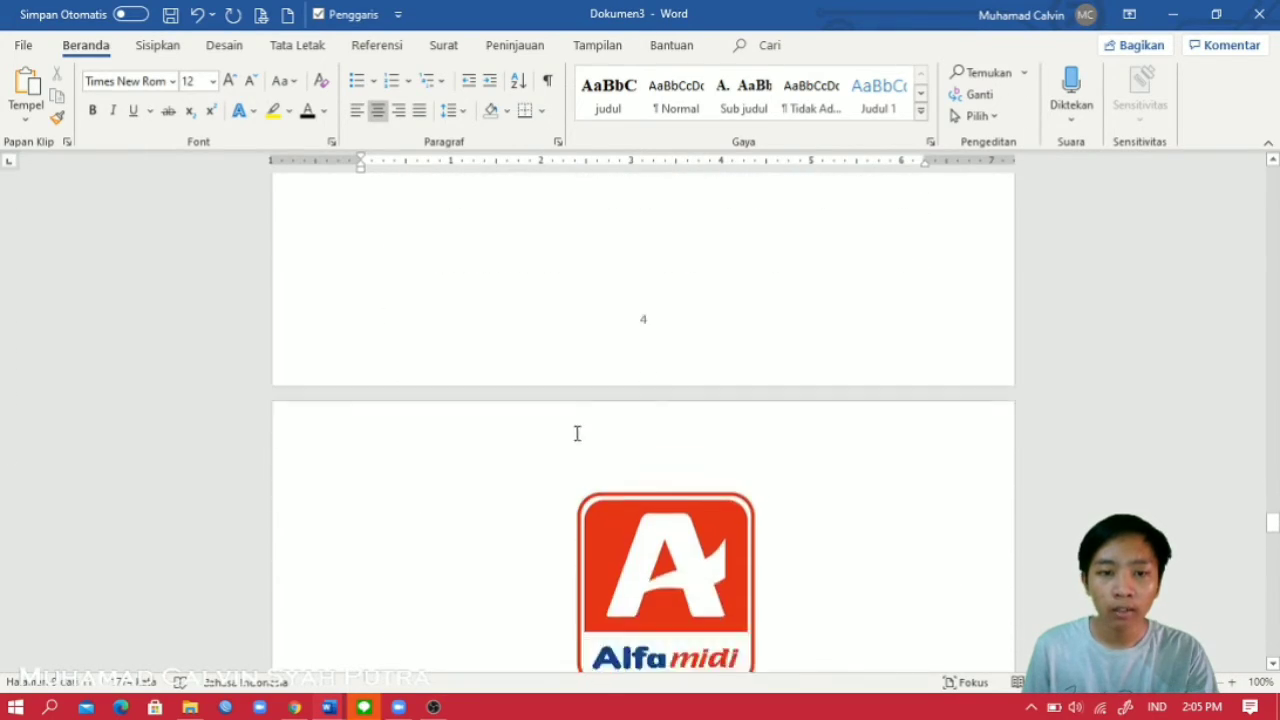
{"action": "scroll", "coordinate": [580, 432], "scroll_direction": "down", "scroll_amount": 8}
{"action": "scroll", "coordinate": [611, 429], "scroll_direction": "up", "scroll_amount": 12}
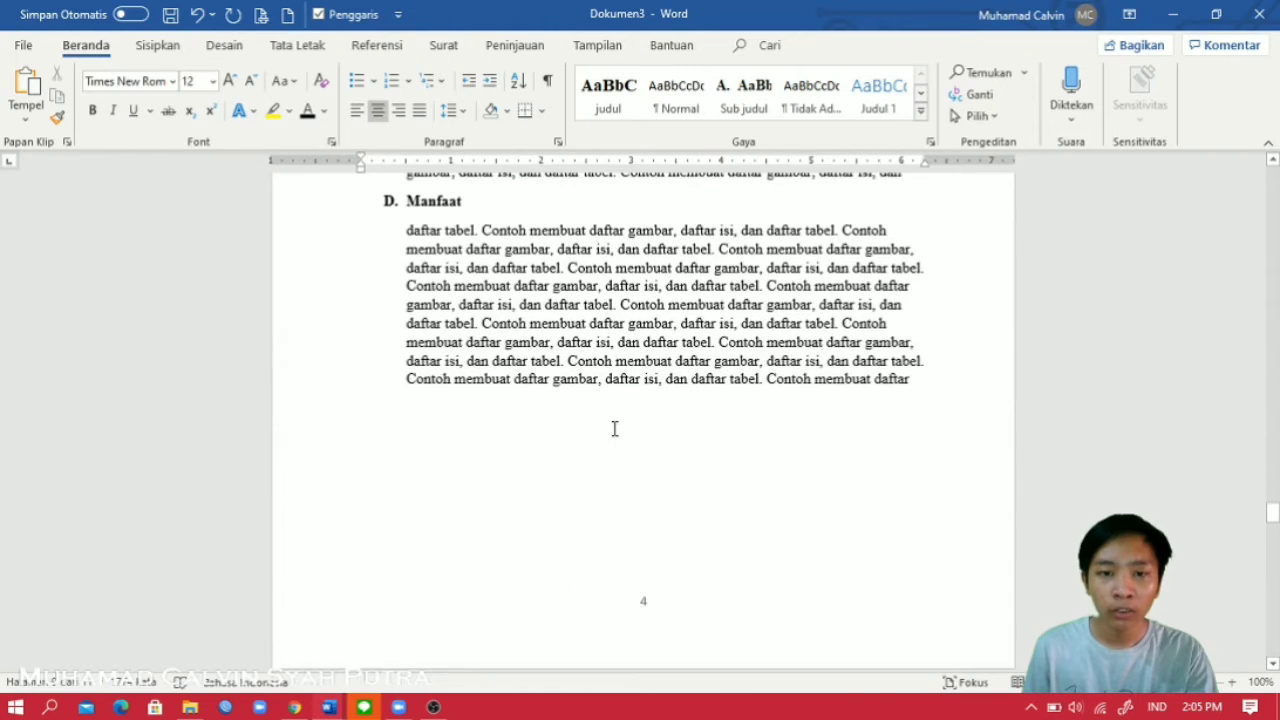
{"action": "scroll", "coordinate": [615, 429], "scroll_direction": "up", "scroll_amount": 5}
{"action": "scroll", "coordinate": [528, 486], "scroll_direction": "down", "scroll_amount": 8}
{"action": "scroll", "coordinate": [528, 482], "scroll_direction": "up", "scroll_amount": 3}
{"action": "scroll", "coordinate": [528, 478], "scroll_direction": "down", "scroll_amount": 2}
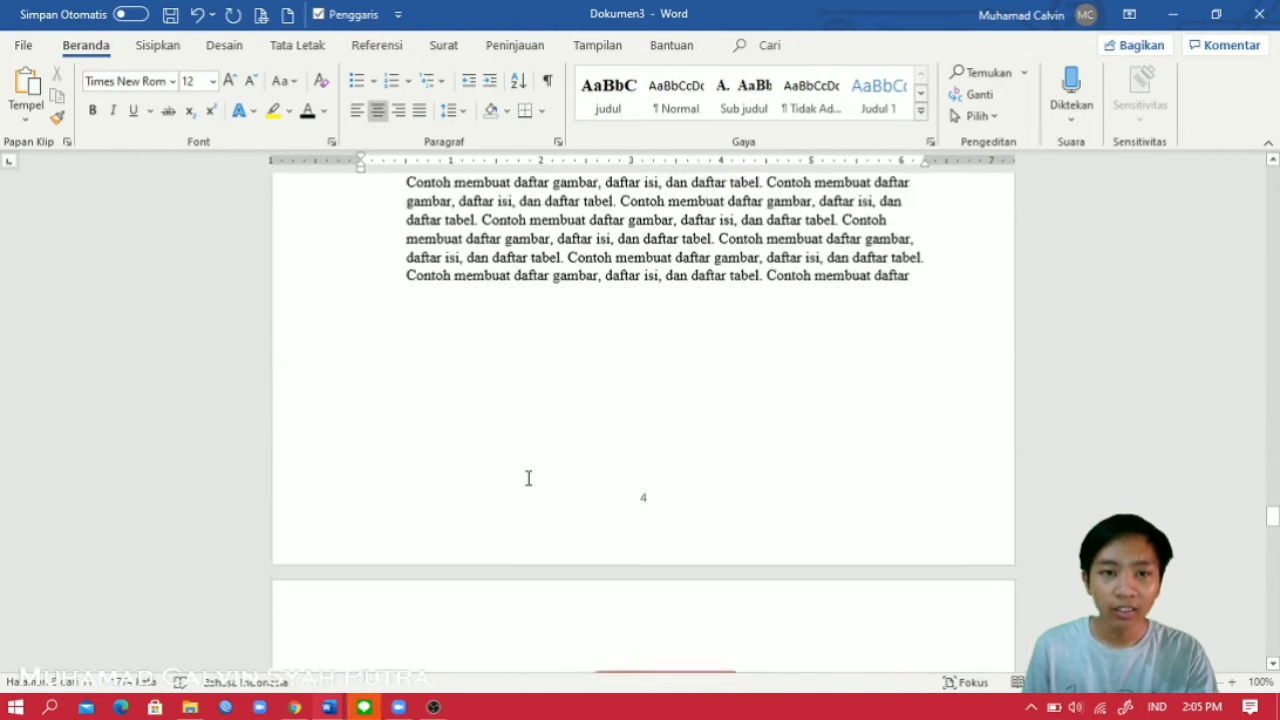
{"action": "scroll", "coordinate": [560, 485], "scroll_direction": "down", "scroll_amount": 2}
{"action": "left_click", "coordinate": [657, 523]}
{"action": "scroll", "coordinate": [700, 470], "scroll_direction": "down", "scroll_amount": 3}
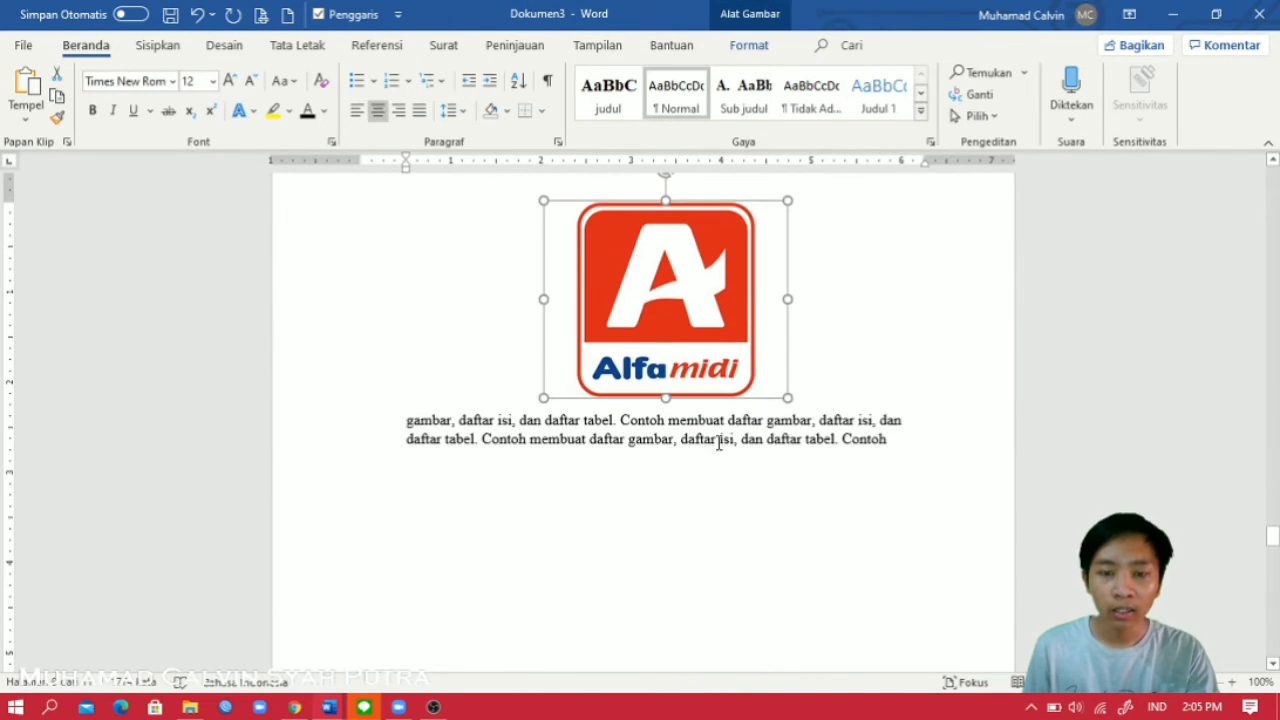
{"action": "mouse_move", "coordinate": [668, 352]}
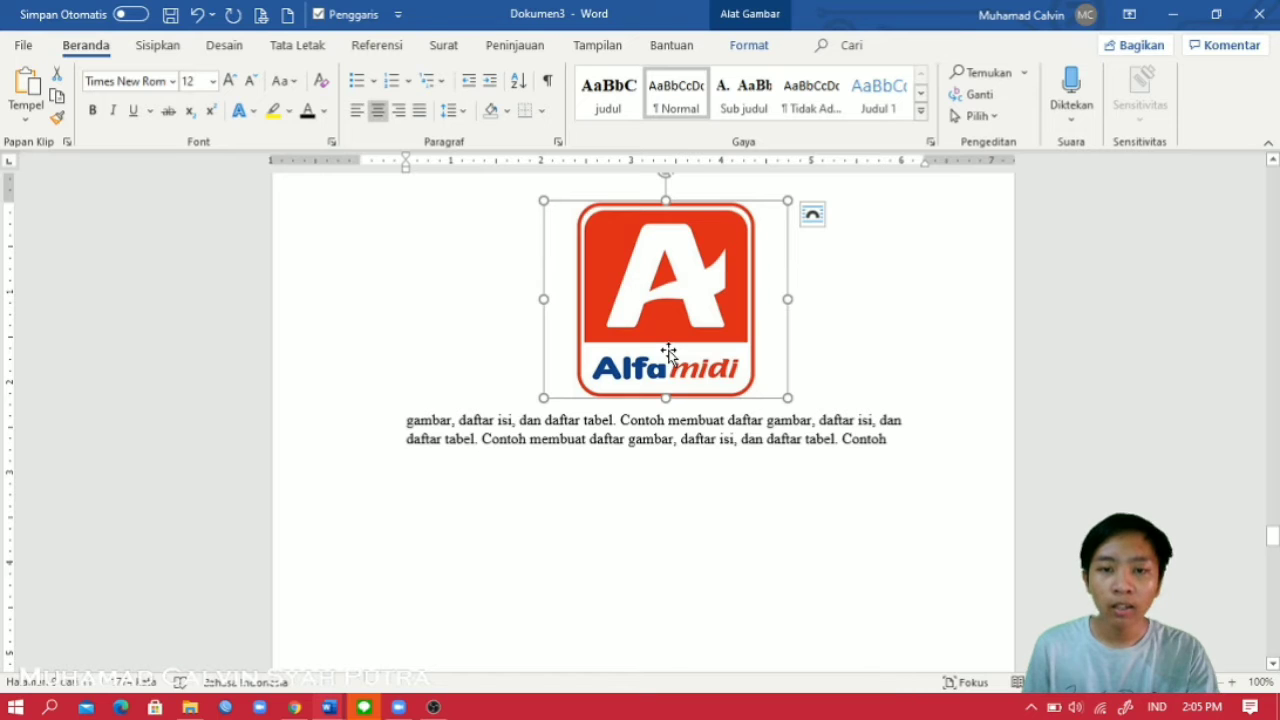
{"action": "right_click", "coordinate": [668, 352]}
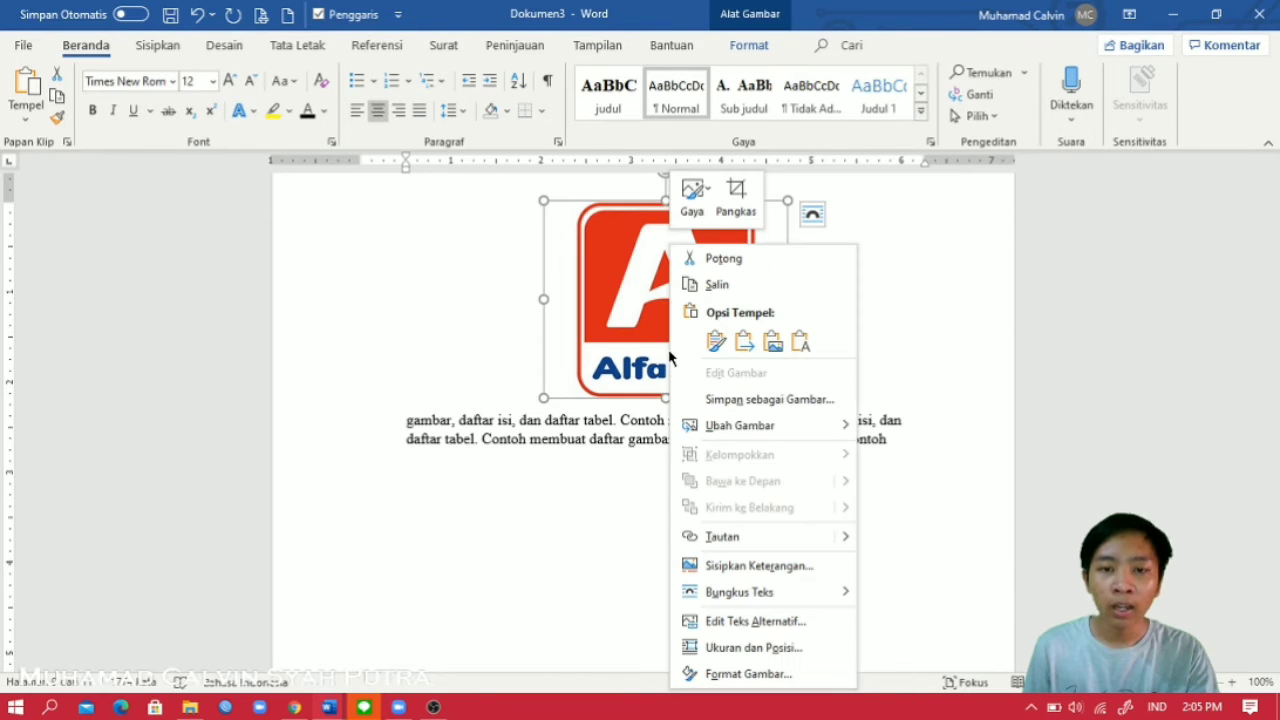
{"action": "left_click", "coordinate": [759, 566]}
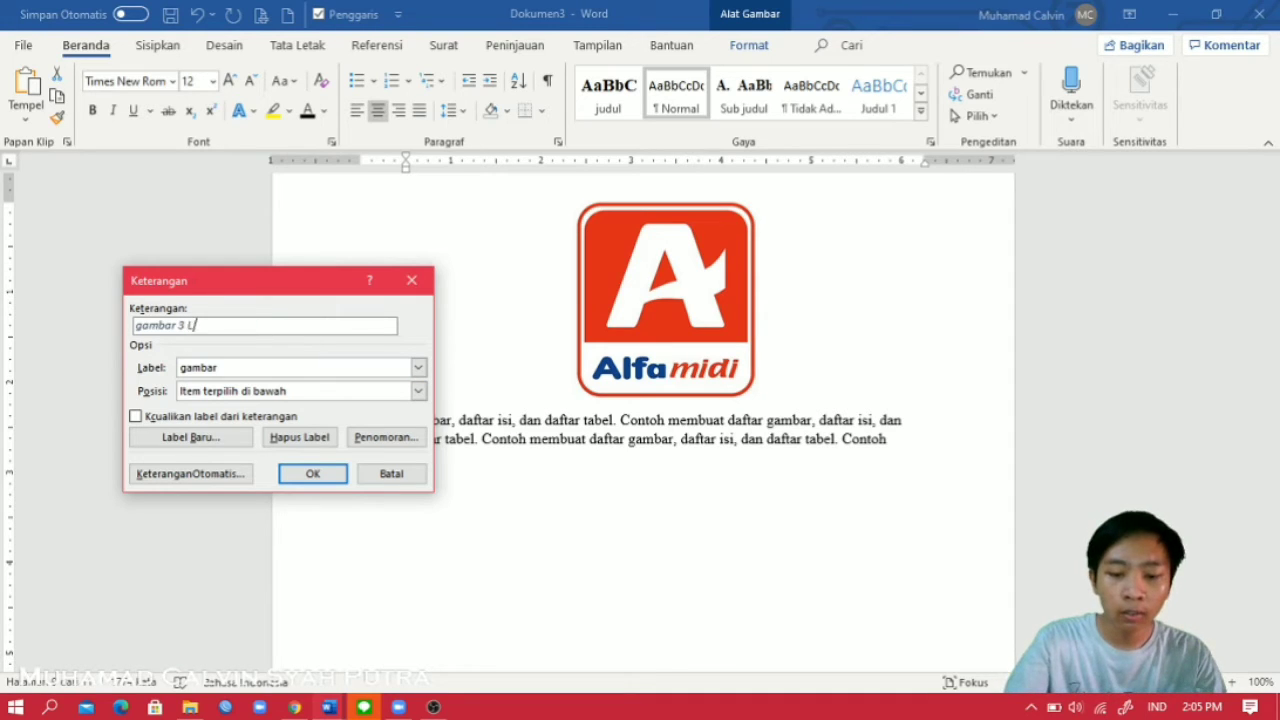
{"action": "type", "text": "OG"}
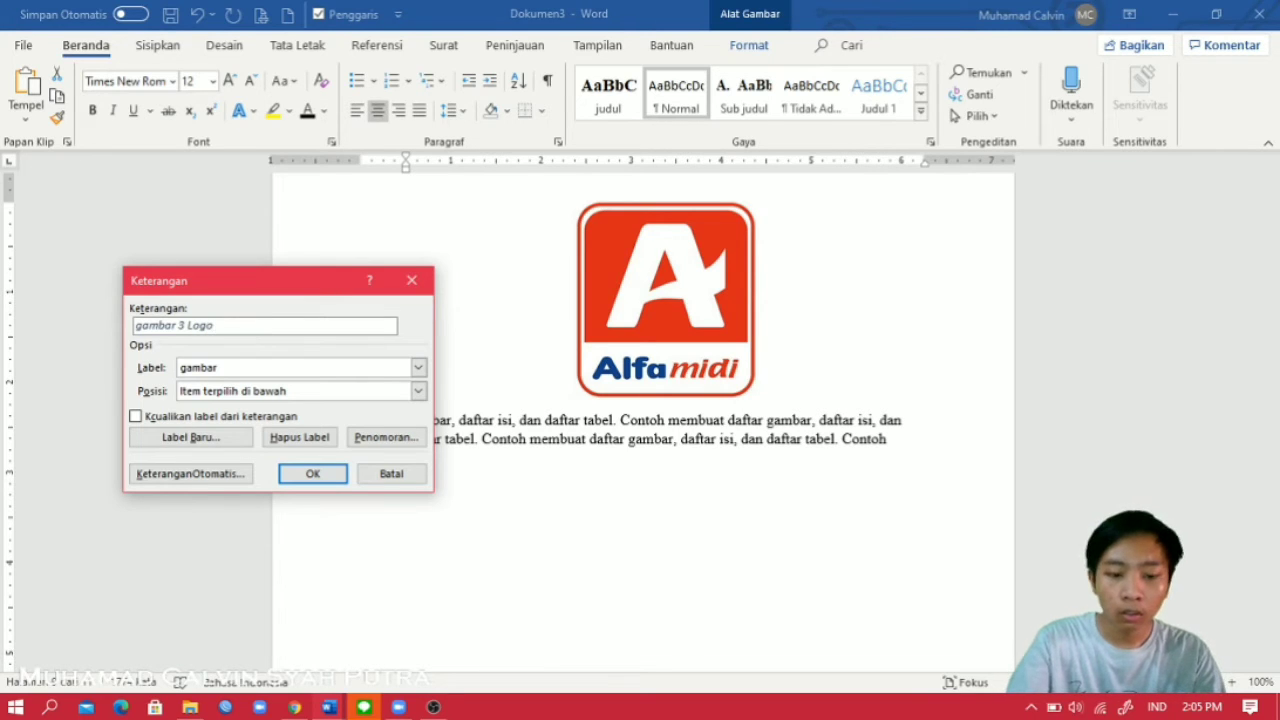
{"action": "type", "text": " Alfa"}
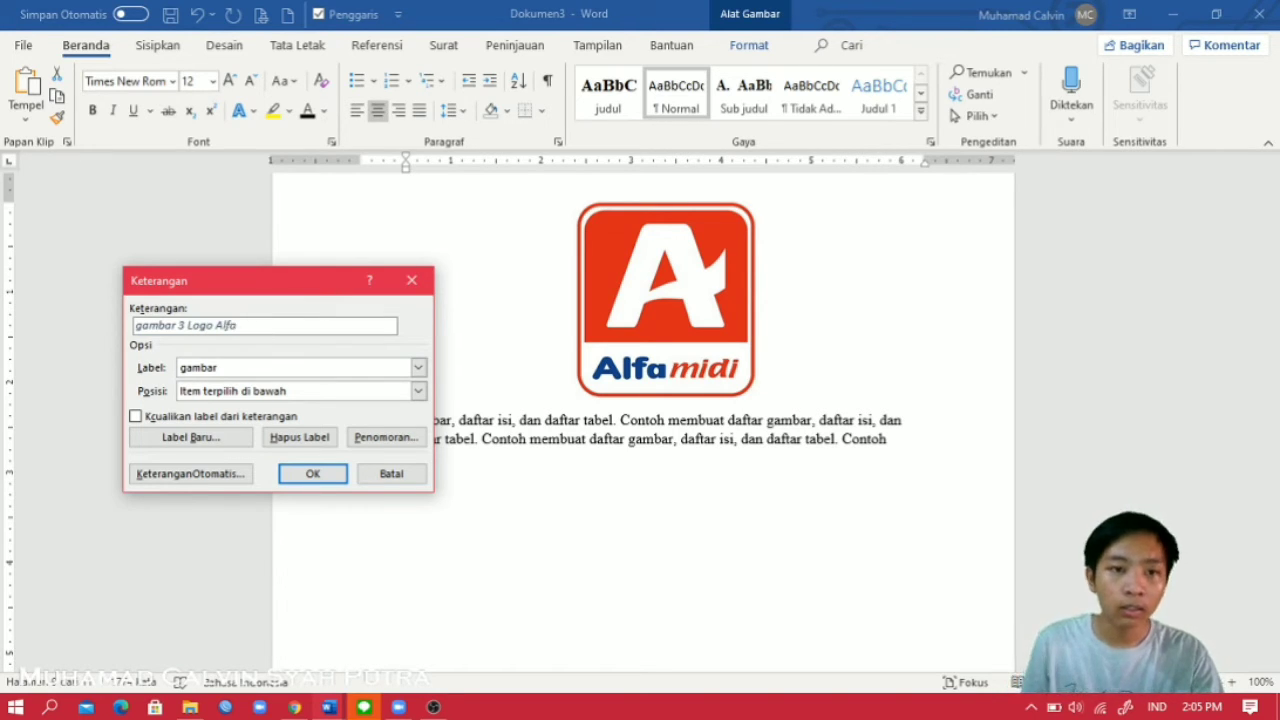
{"action": "left_click", "coordinate": [313, 474]}
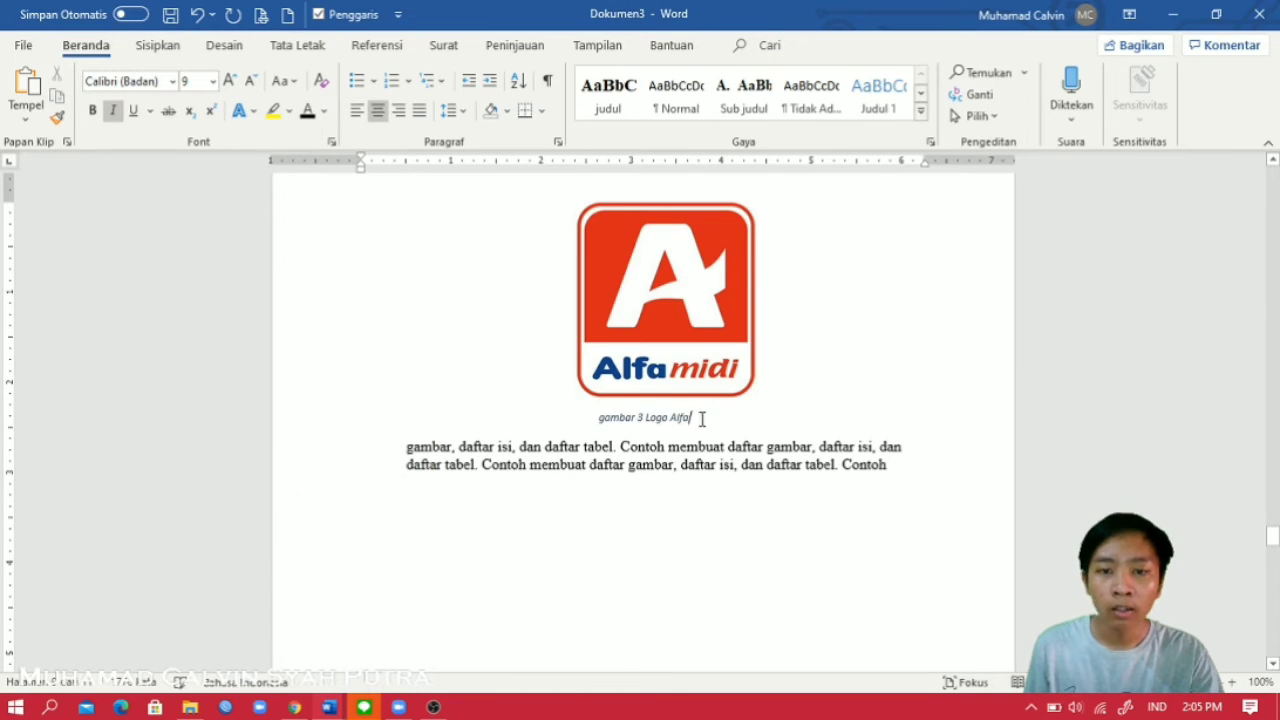
Step: Format the Alfamidi logo's caption as non-italic Times New Roman, size 12
{"action": "triple_click", "coordinate": [651, 423]}
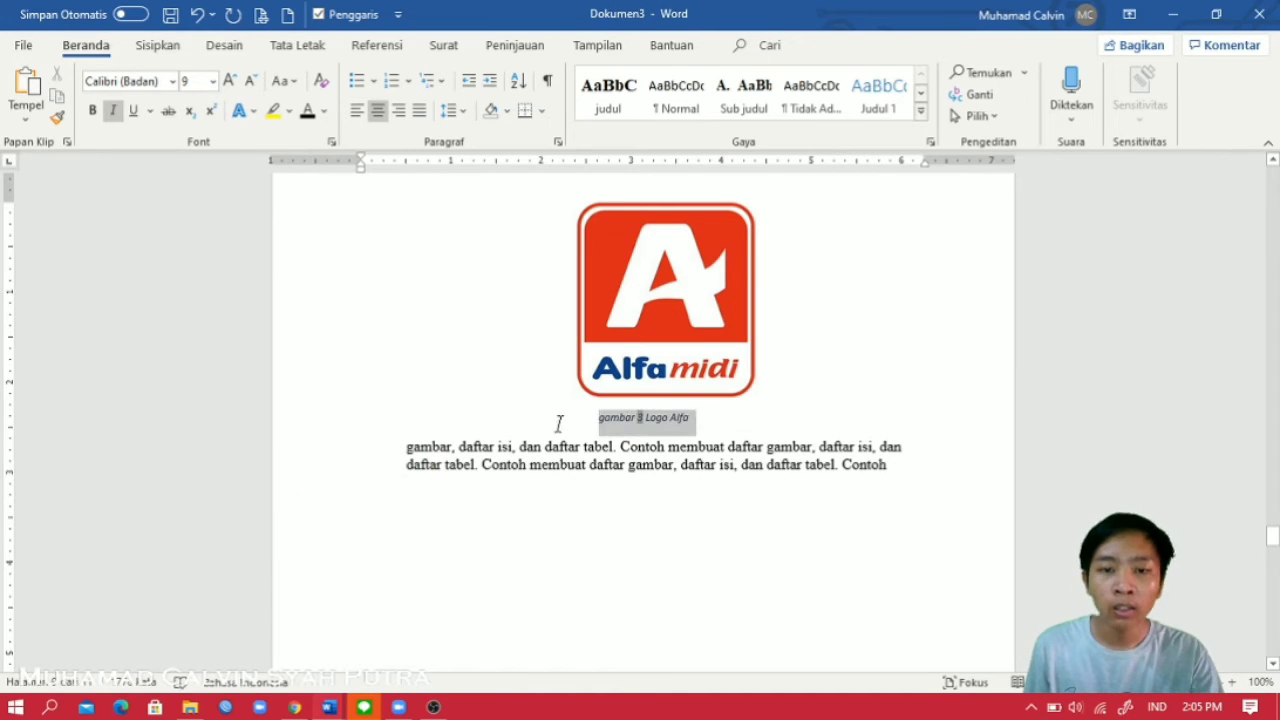
{"action": "left_click", "coordinate": [165, 81]}
{"action": "left_click", "coordinate": [172, 81]}
{"action": "left_click", "coordinate": [166, 214]}
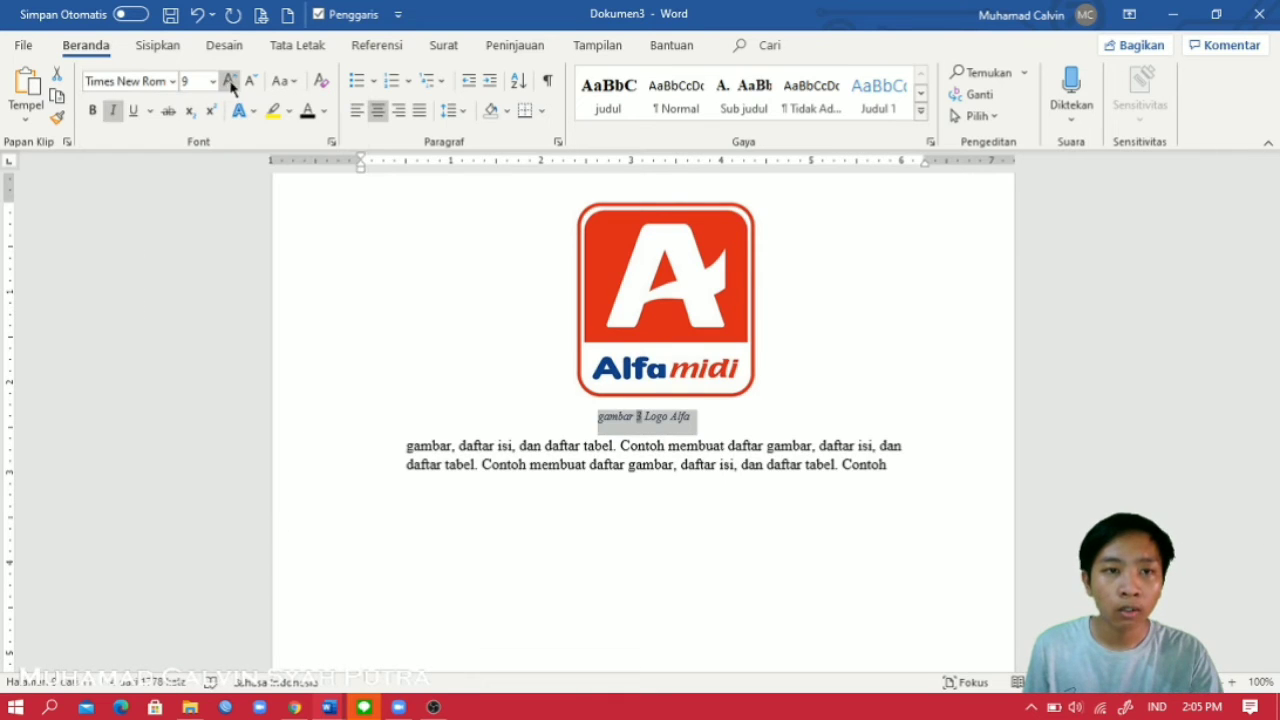
{"action": "left_click", "coordinate": [229, 80]}
{"action": "left_click", "coordinate": [229, 80]}
{"action": "left_click", "coordinate": [229, 80]}
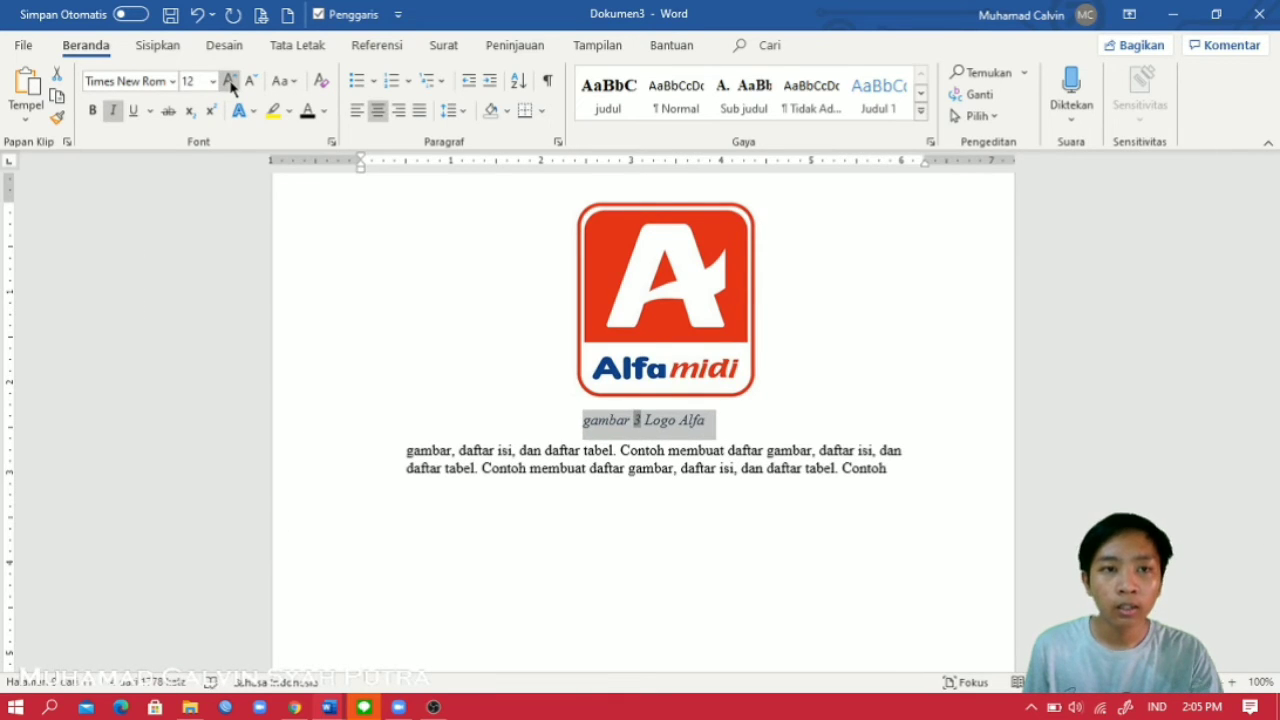
{"action": "left_click", "coordinate": [115, 112]}
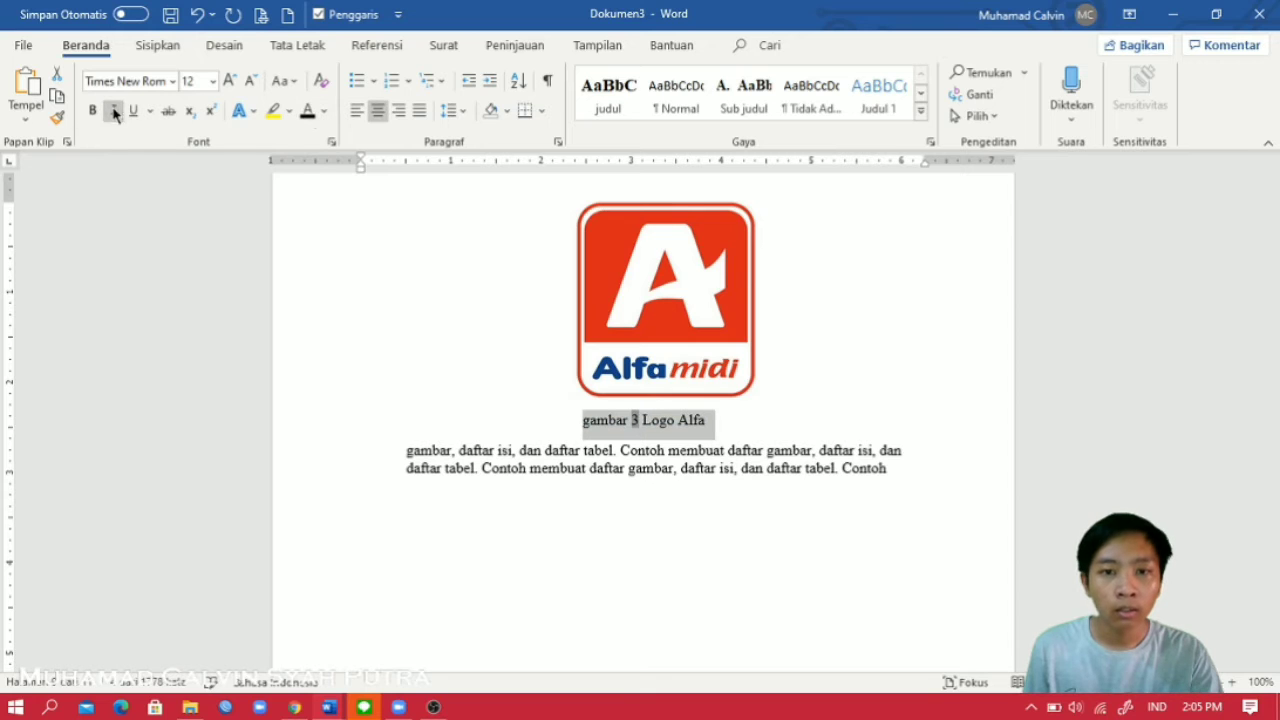
{"action": "left_click", "coordinate": [770, 422]}
Step: Add an empty line below the DAFTAR GAMBAR heading
{"action": "scroll", "coordinate": [651, 440], "scroll_direction": "down", "scroll_amount": 5}
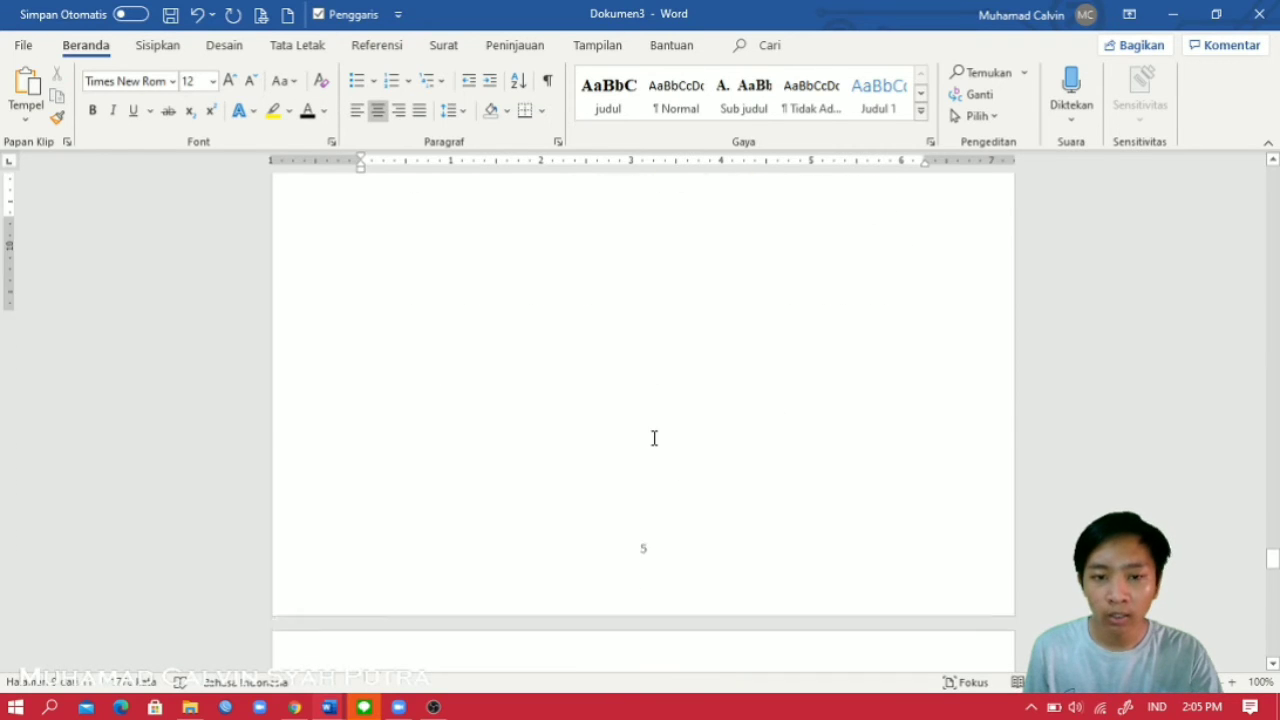
{"action": "scroll", "coordinate": [654, 438], "scroll_direction": "down", "scroll_amount": 15}
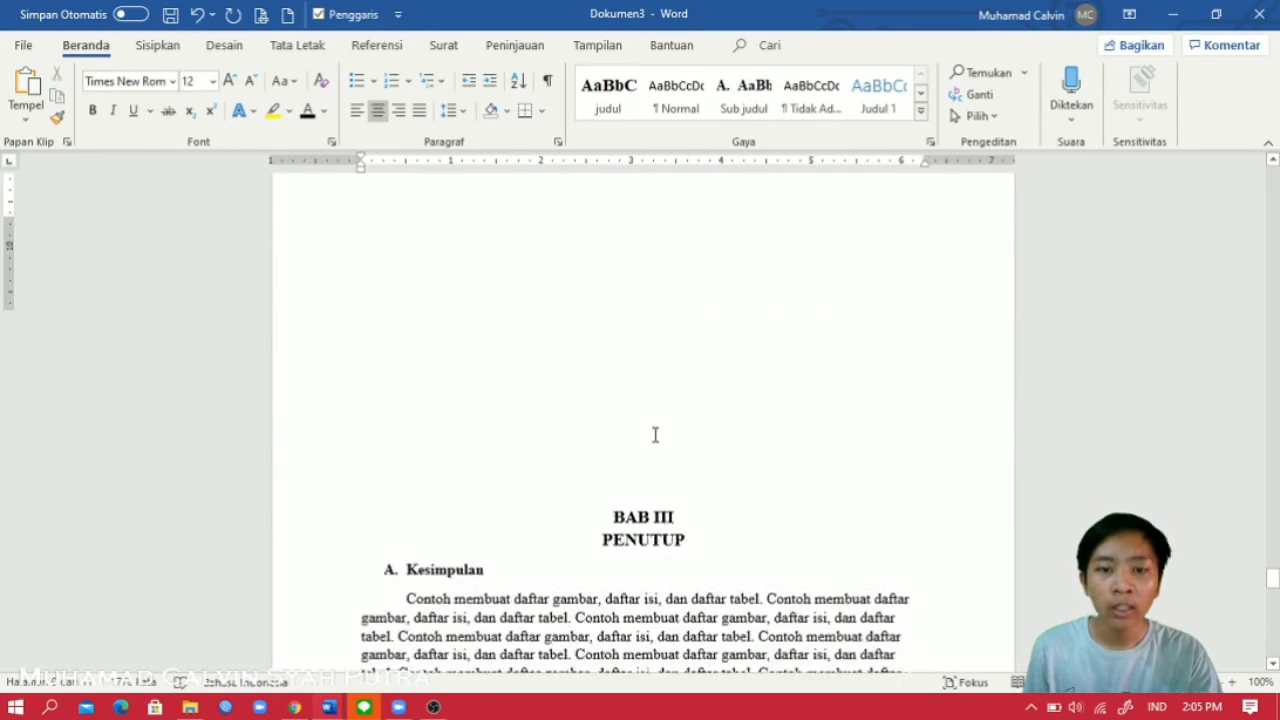
{"action": "scroll", "coordinate": [655, 434], "scroll_direction": "up", "scroll_amount": 20}
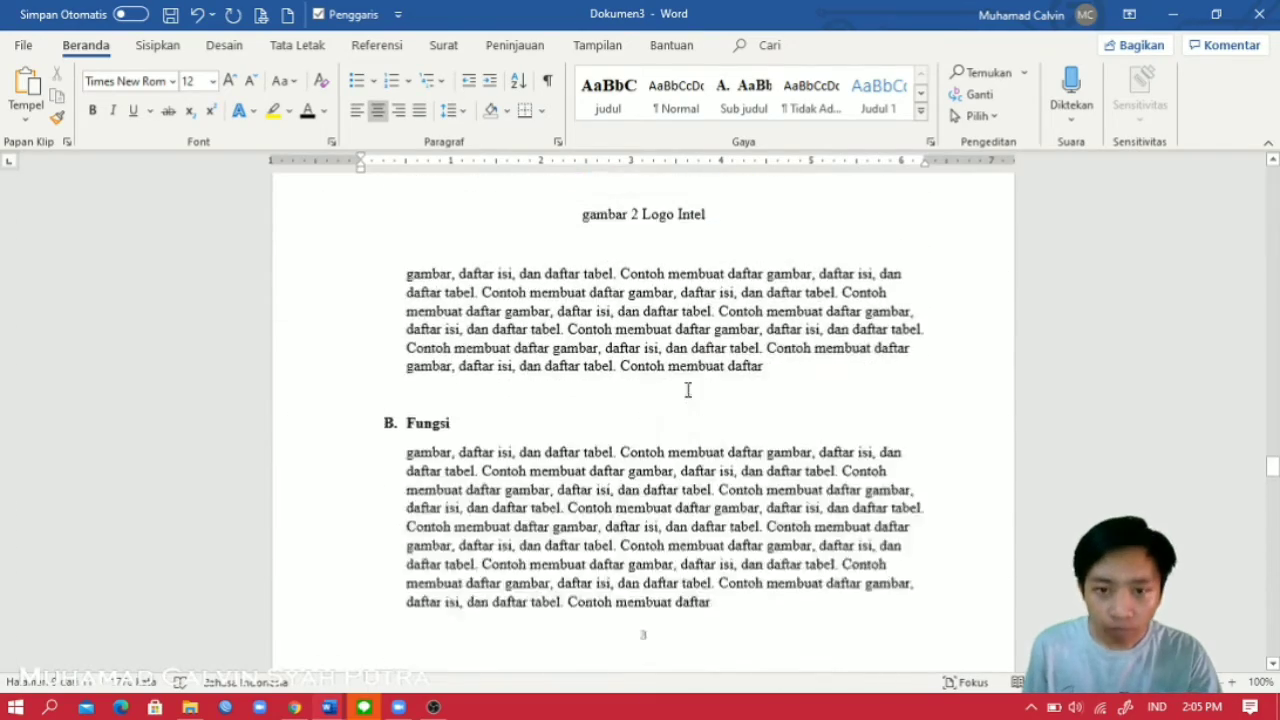
{"action": "scroll", "coordinate": [688, 390], "scroll_direction": "up", "scroll_amount": 20}
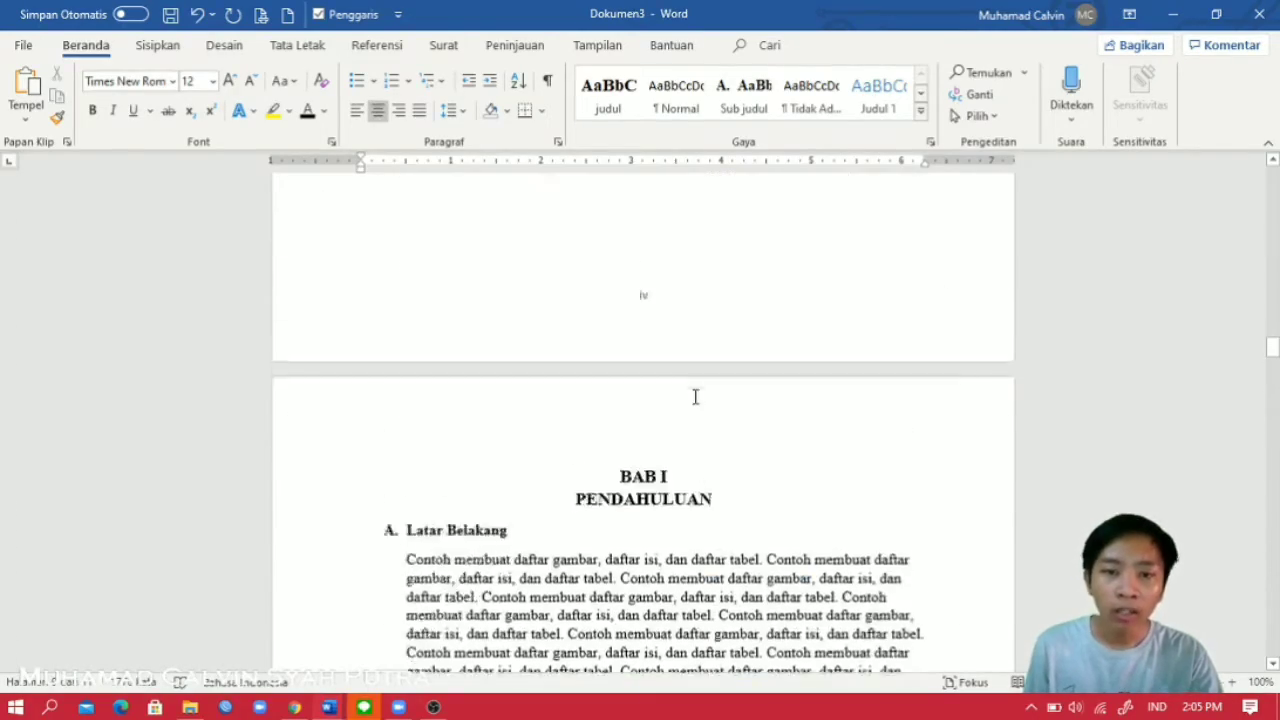
{"action": "scroll", "coordinate": [695, 397], "scroll_direction": "up", "scroll_amount": 20}
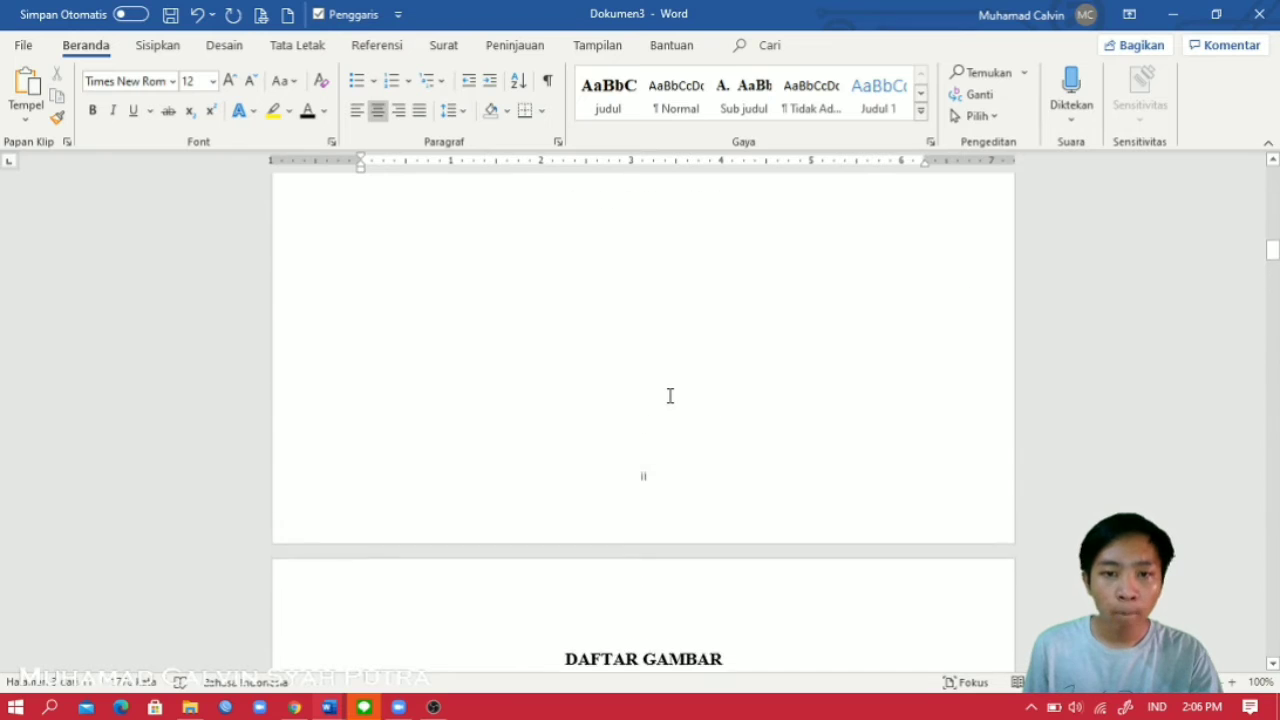
{"action": "scroll", "coordinate": [670, 396], "scroll_direction": "down", "scroll_amount": 5}
{"action": "left_click", "coordinate": [672, 410]}
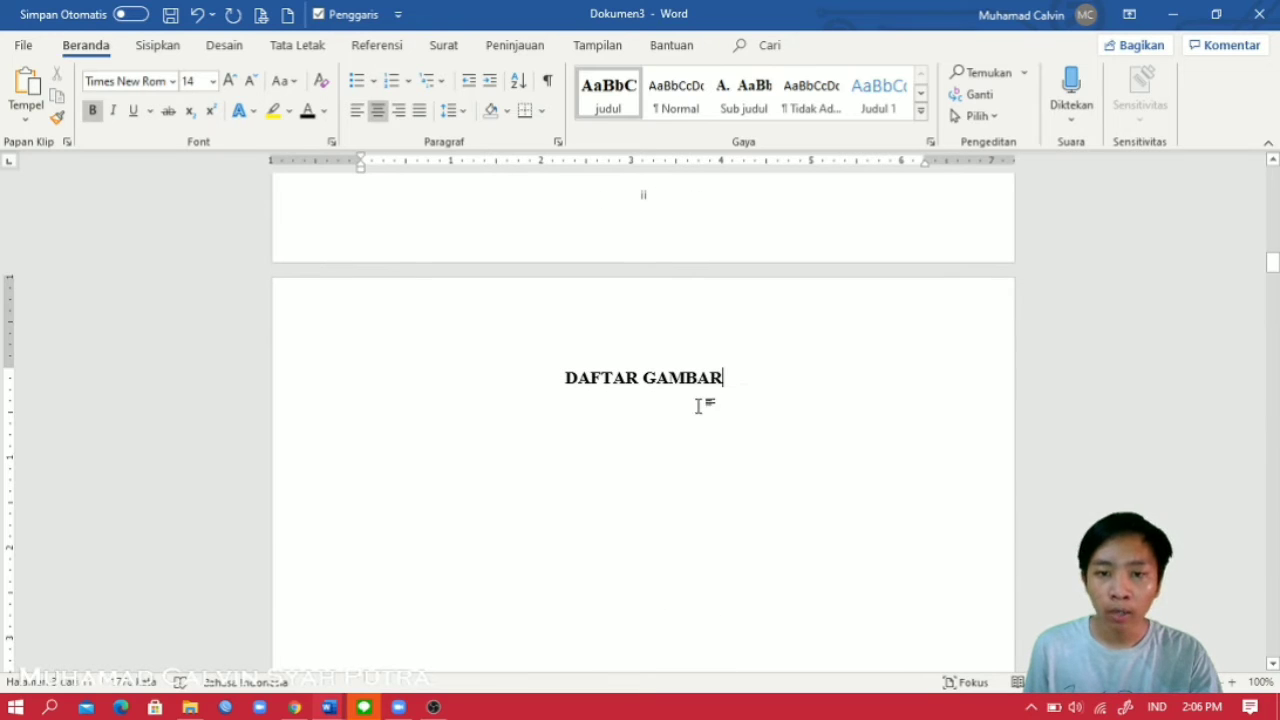
{"action": "key", "text": "Return"}
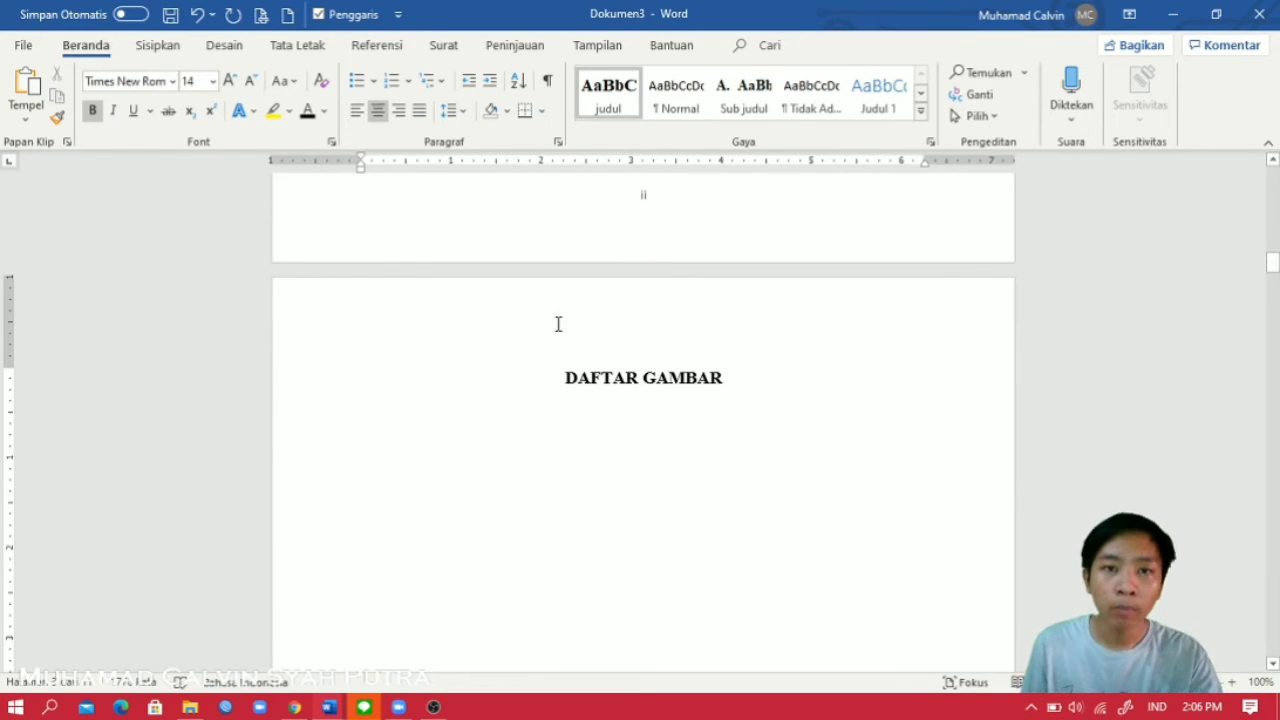
Step: Insert a table of figures under DAFTAR GAMBAR, built from the gambar caption label
{"action": "left_click", "coordinate": [370, 46]}
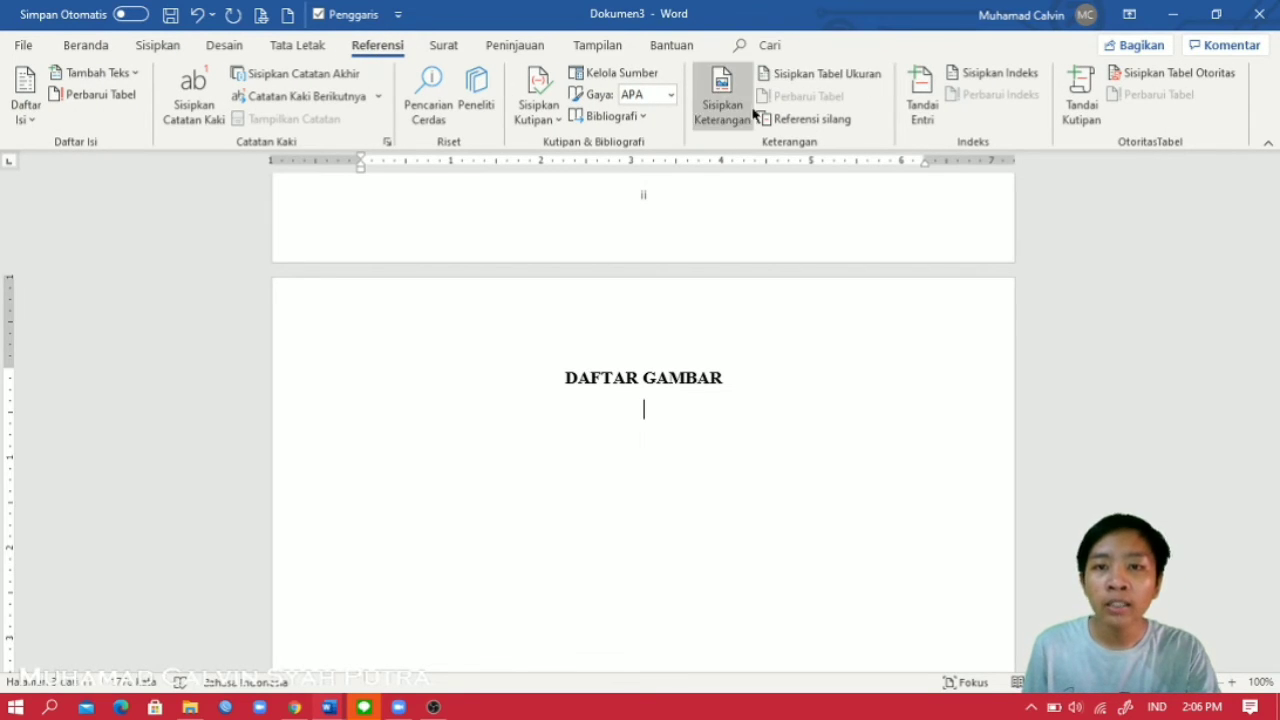
{"action": "left_click", "coordinate": [800, 80]}
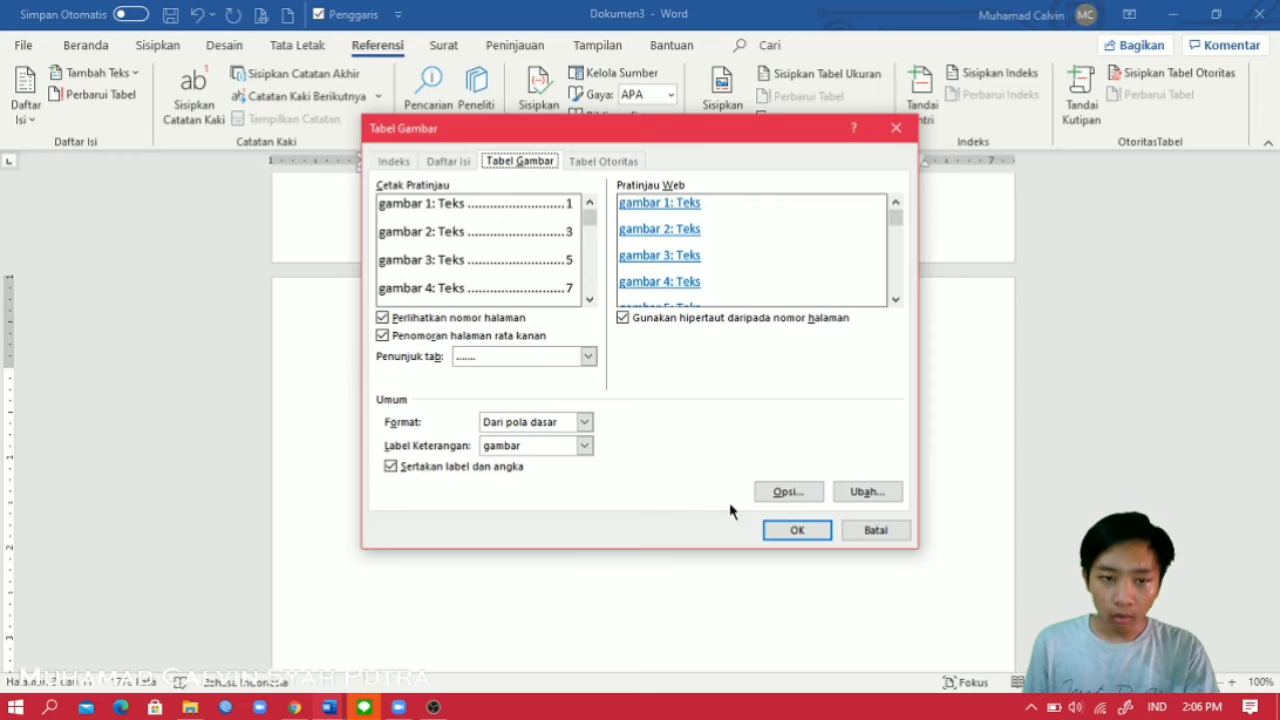
{"action": "left_click", "coordinate": [585, 447]}
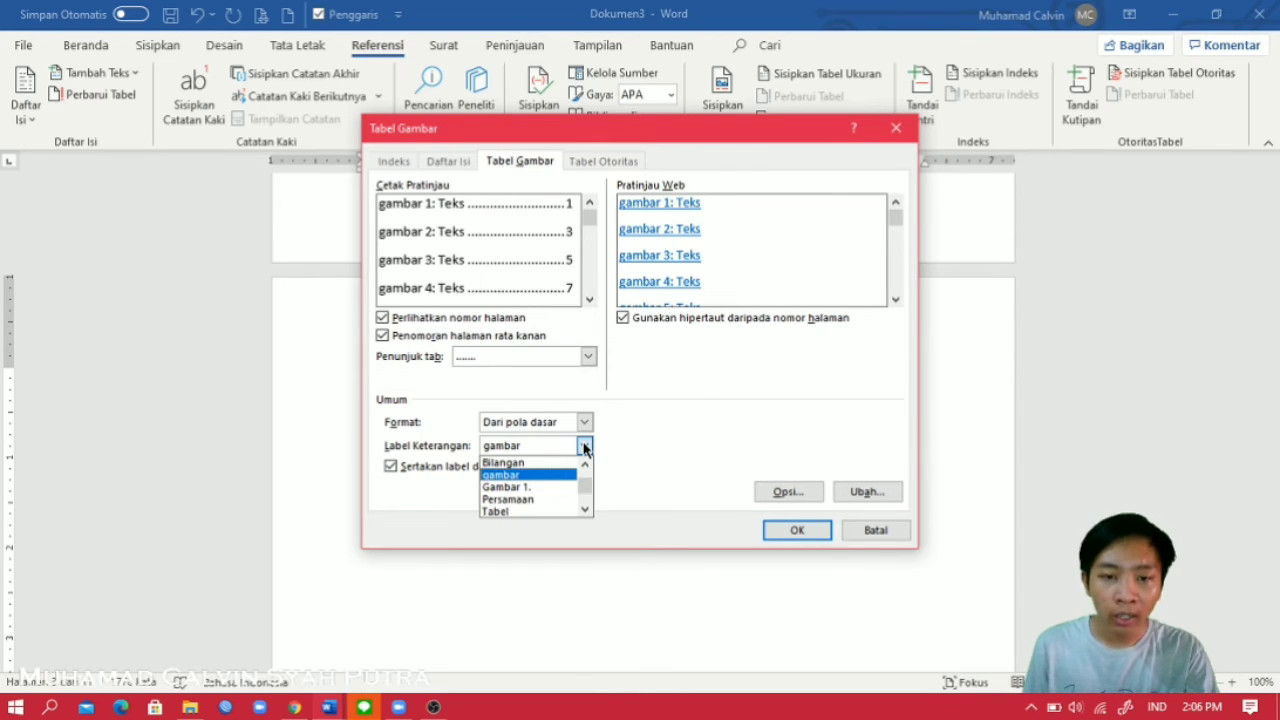
{"action": "left_click", "coordinate": [503, 476]}
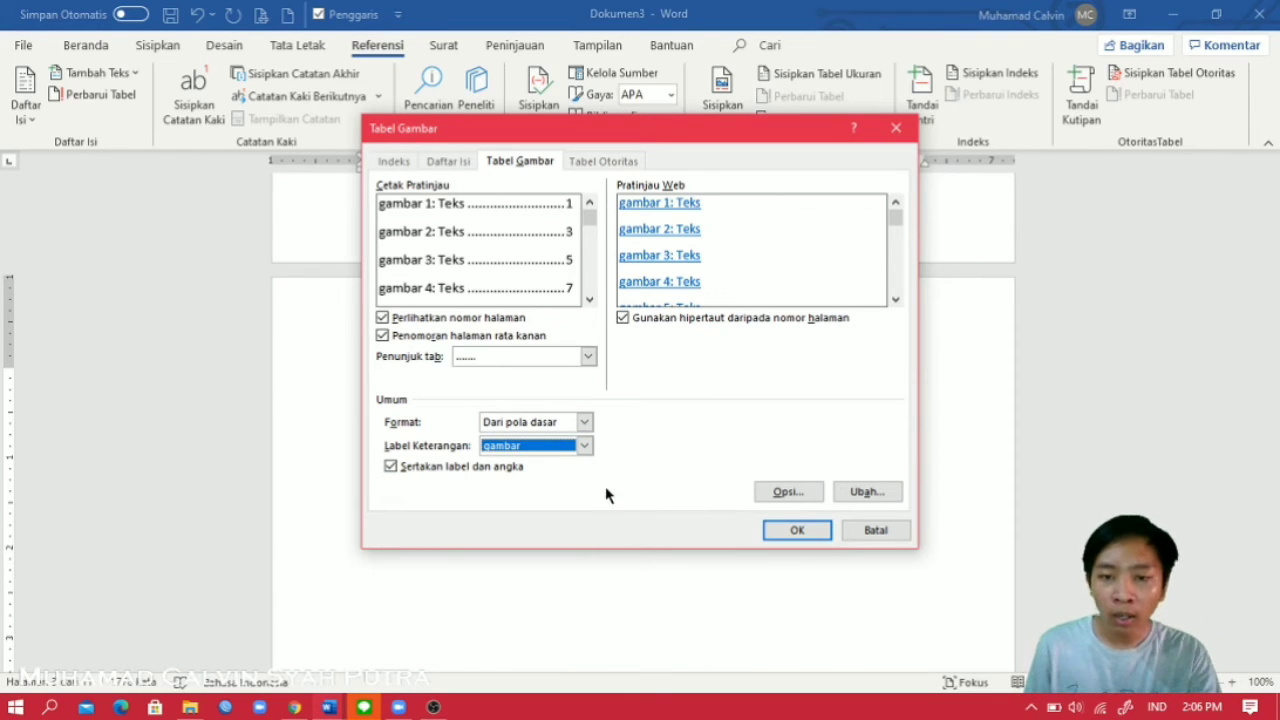
{"action": "left_click", "coordinate": [796, 531]}
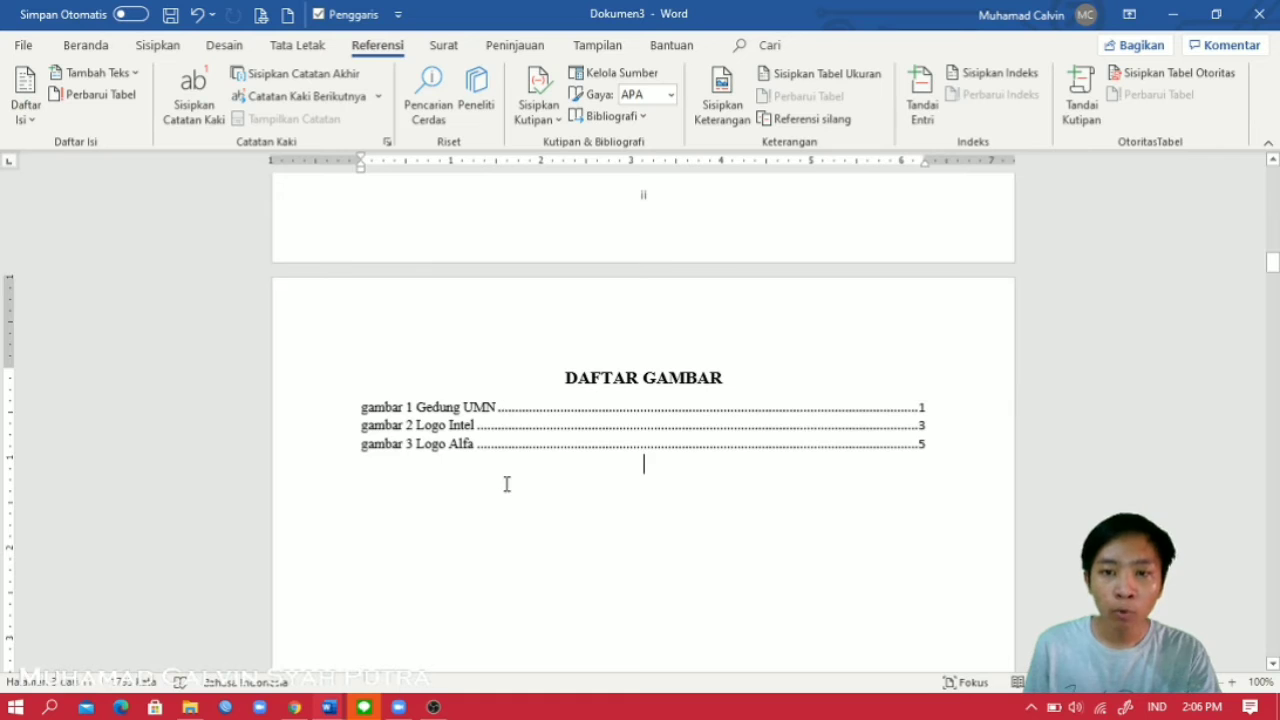
Step: Follow the gambar 1 Gedung UMN entry to its picture, then return to the end of the list of figures
{"action": "left_click", "coordinate": [487, 405], "text": "ctrl"}
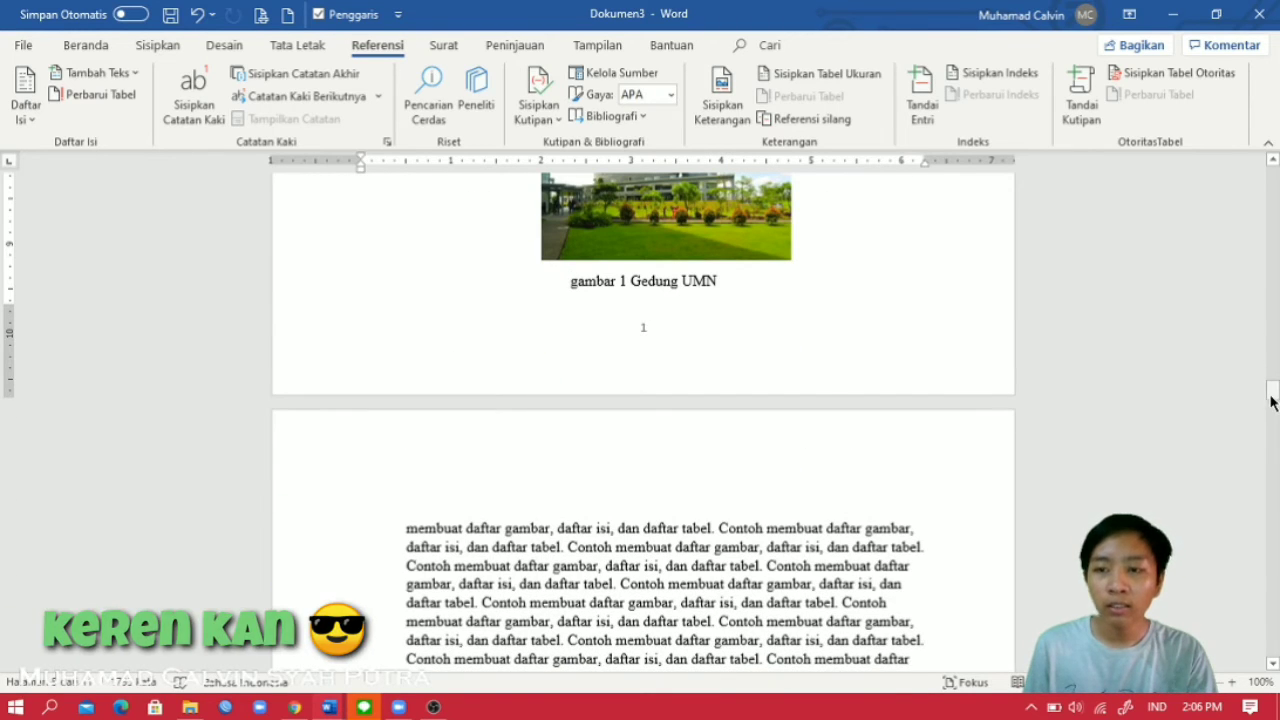
{"action": "left_click_drag", "start_coordinate": [1272, 400], "coordinate": [1272, 383]}
{"action": "scroll", "coordinate": [711, 460], "scroll_direction": "up", "scroll_amount": 15}
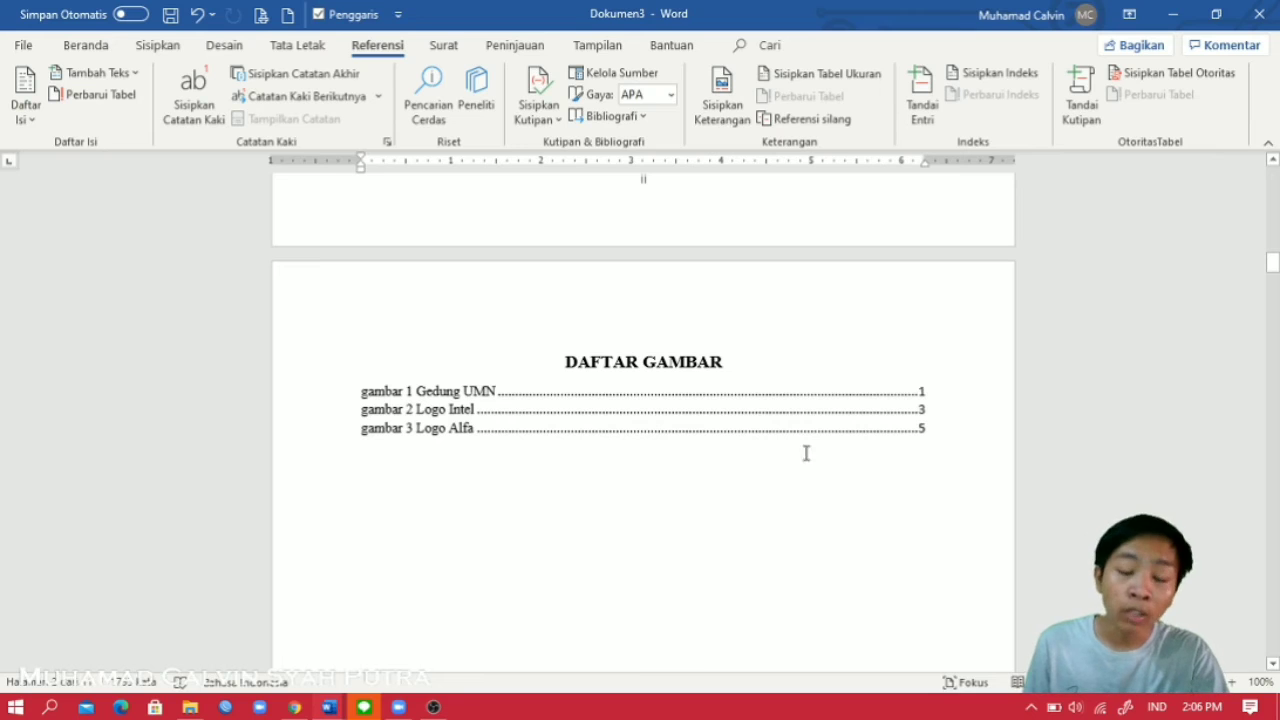
{"action": "left_click", "coordinate": [728, 527]}
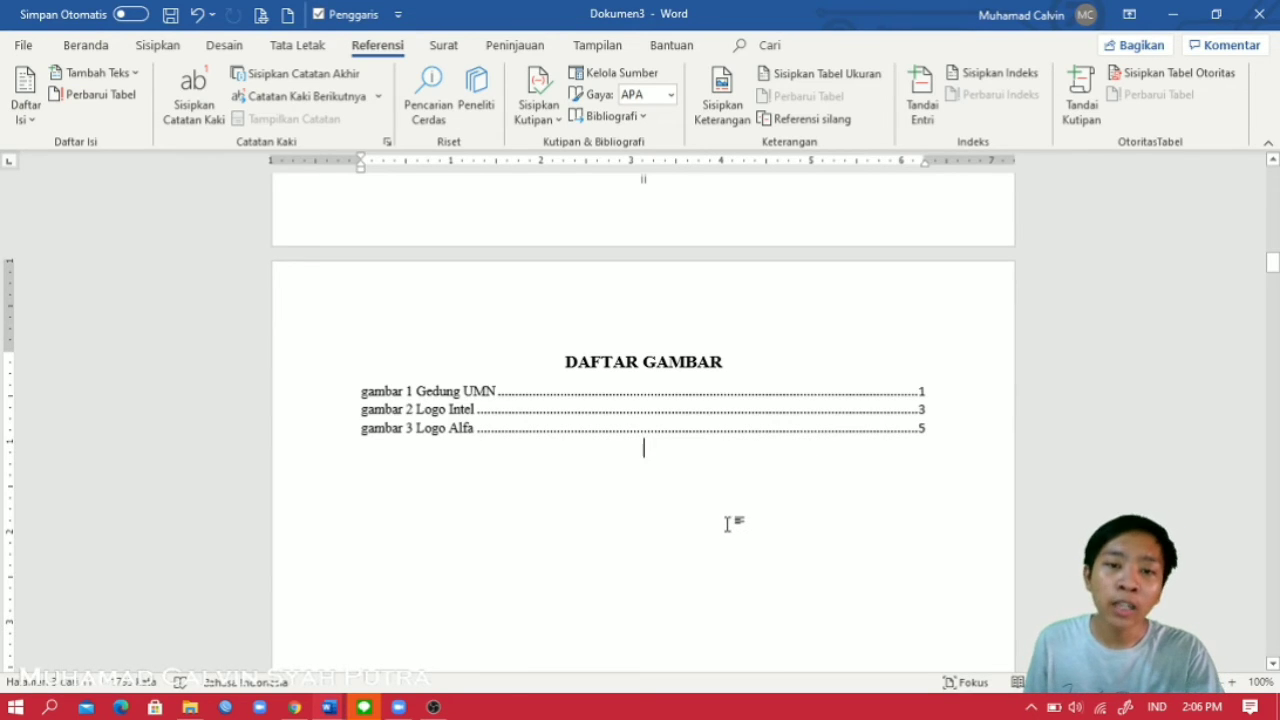
Step: Look over the DAFTAR TABEL page and find the first table in the body pages
{"action": "scroll", "coordinate": [728, 518], "scroll_direction": "down", "scroll_amount": 15}
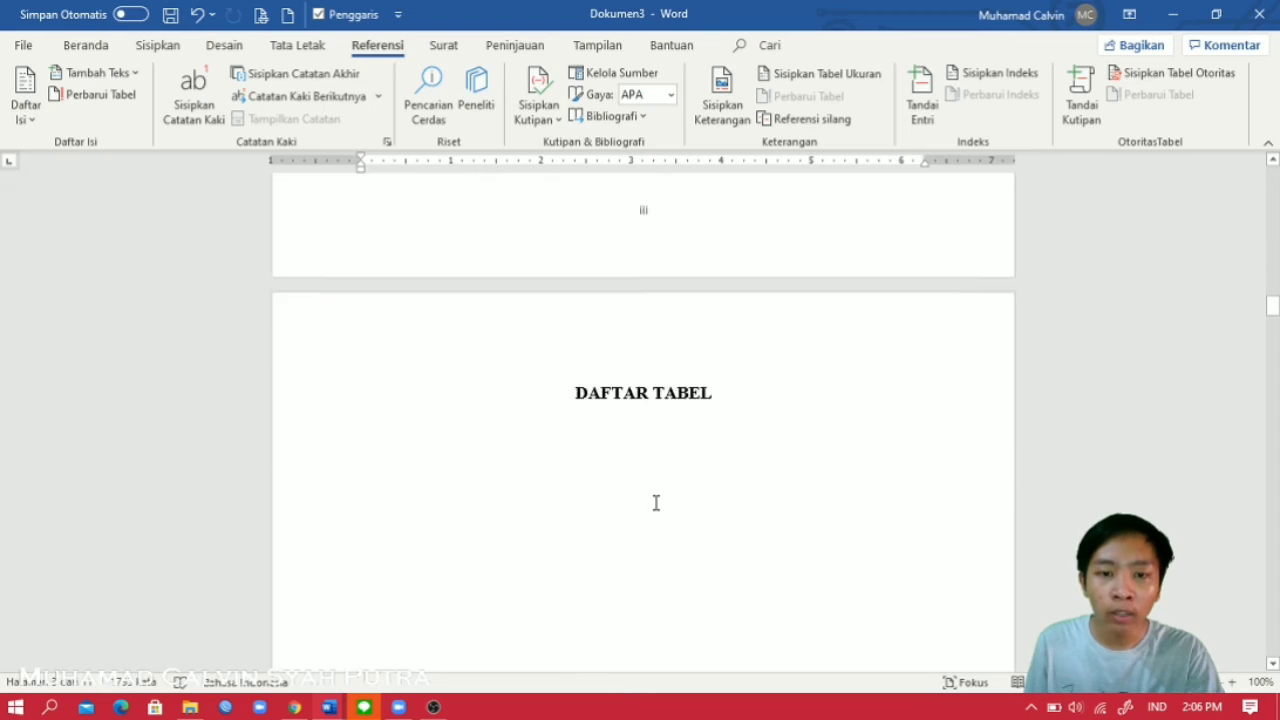
{"action": "scroll", "coordinate": [609, 486], "scroll_direction": "up", "scroll_amount": 5}
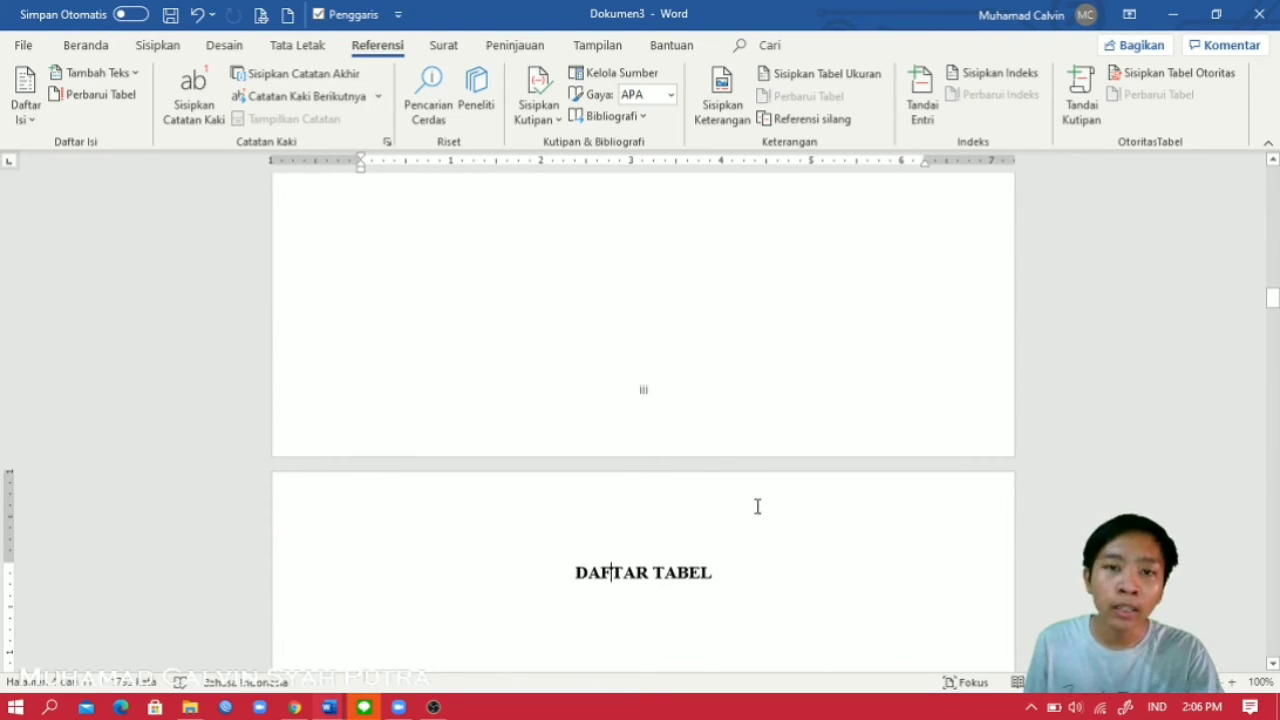
{"action": "scroll", "coordinate": [757, 506], "scroll_direction": "down", "scroll_amount": 5}
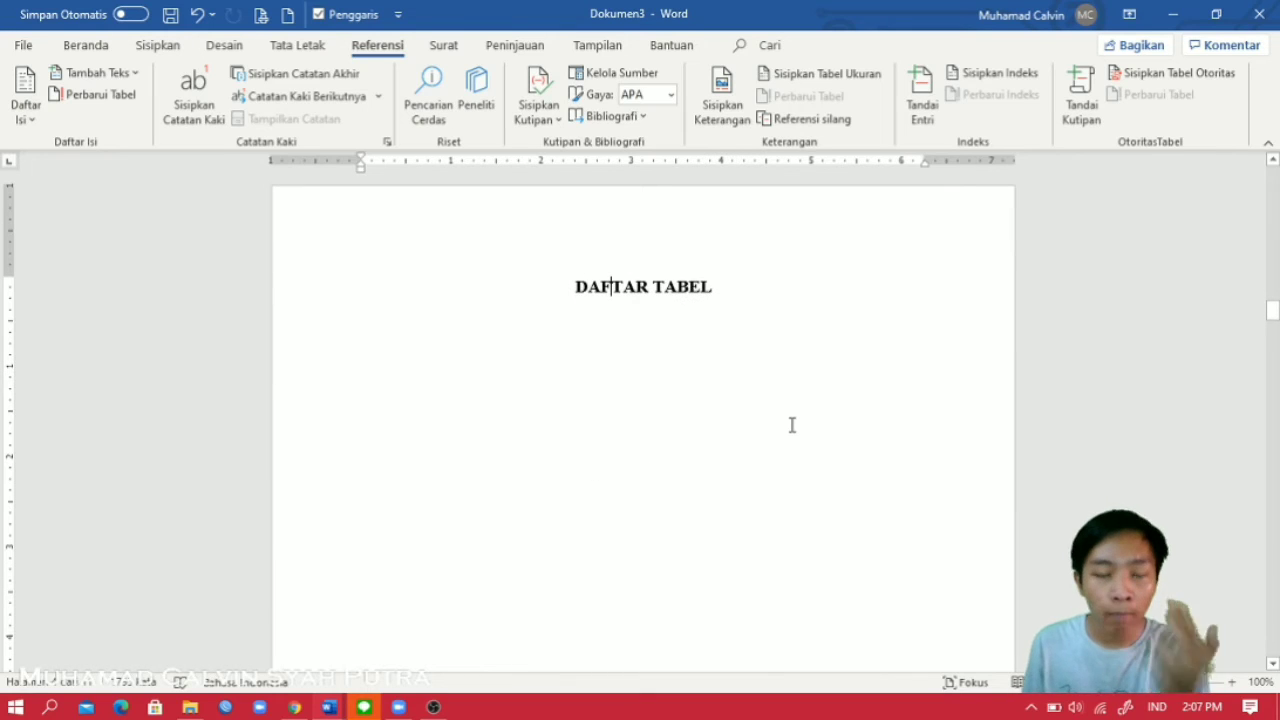
{"action": "scroll", "coordinate": [724, 406], "scroll_direction": "up", "scroll_amount": 10}
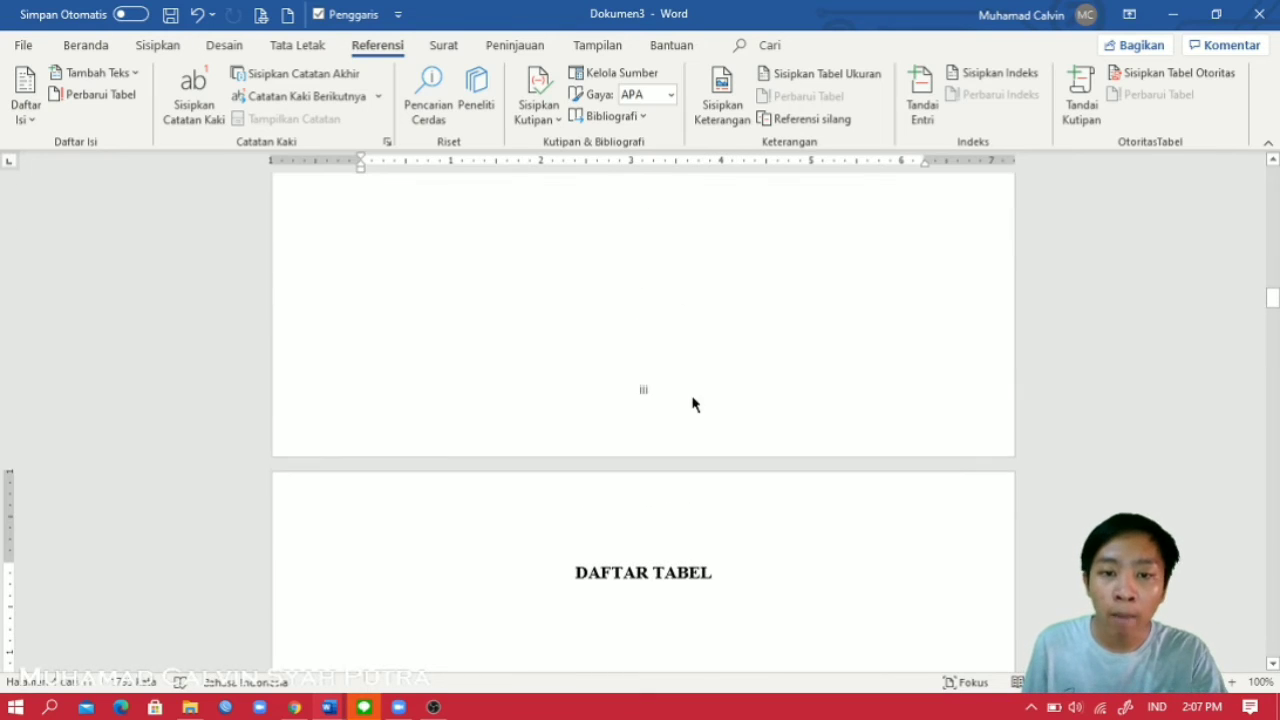
{"action": "scroll", "coordinate": [560, 457], "scroll_direction": "down", "scroll_amount": 15}
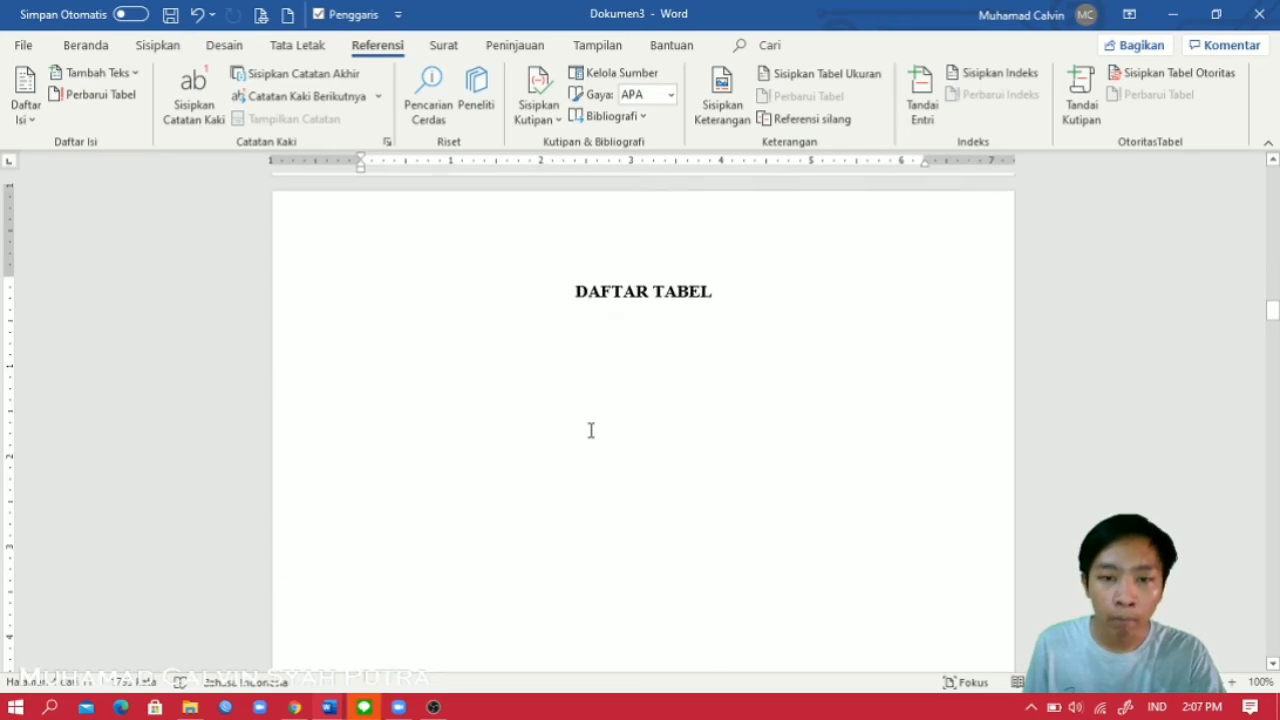
{"action": "scroll", "coordinate": [596, 430], "scroll_direction": "down", "scroll_amount": 20}
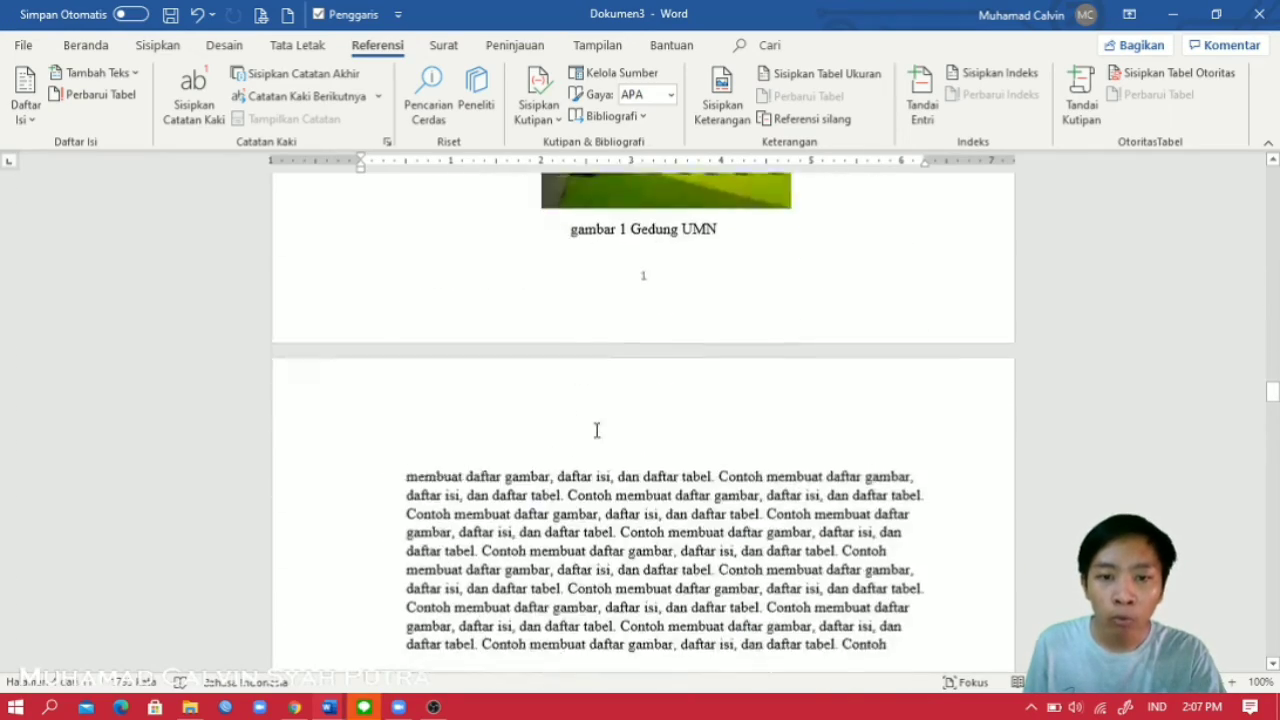
{"action": "scroll", "coordinate": [587, 423], "scroll_direction": "up", "scroll_amount": 9}
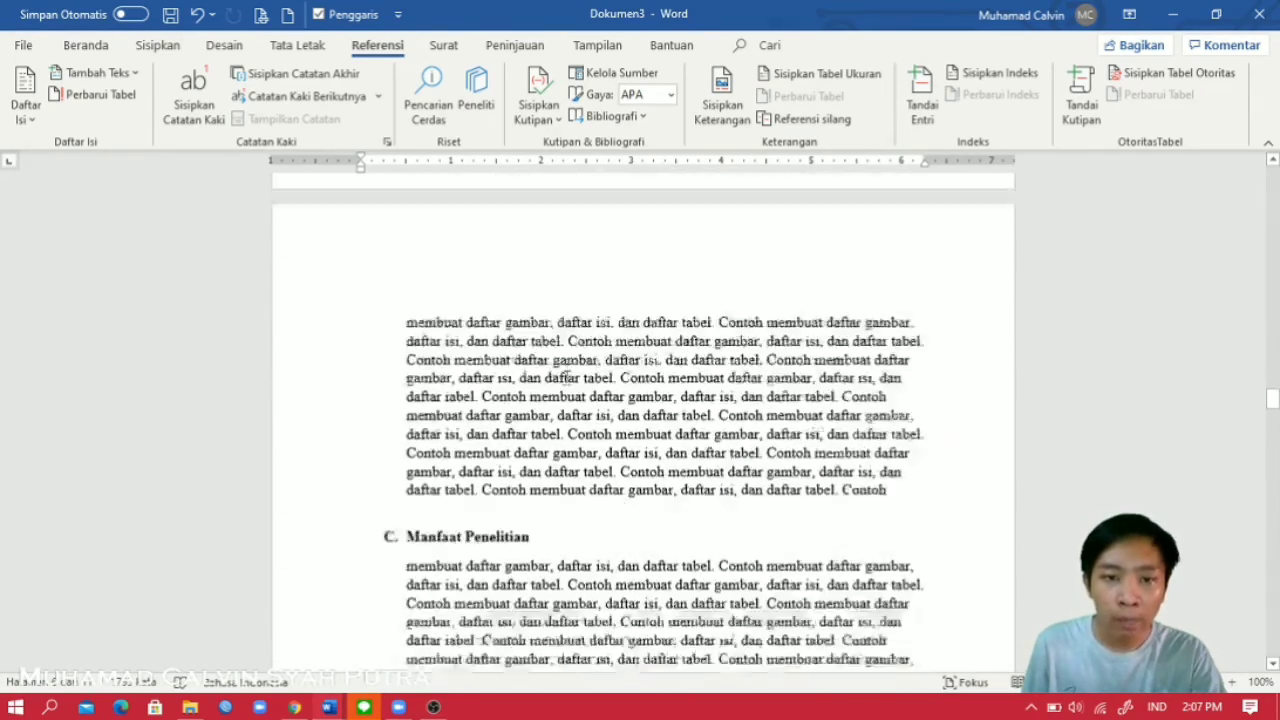
{"action": "scroll", "coordinate": [451, 466], "scroll_direction": "down", "scroll_amount": 4}
{"action": "scroll", "coordinate": [418, 377], "scroll_direction": "down", "scroll_amount": 5}
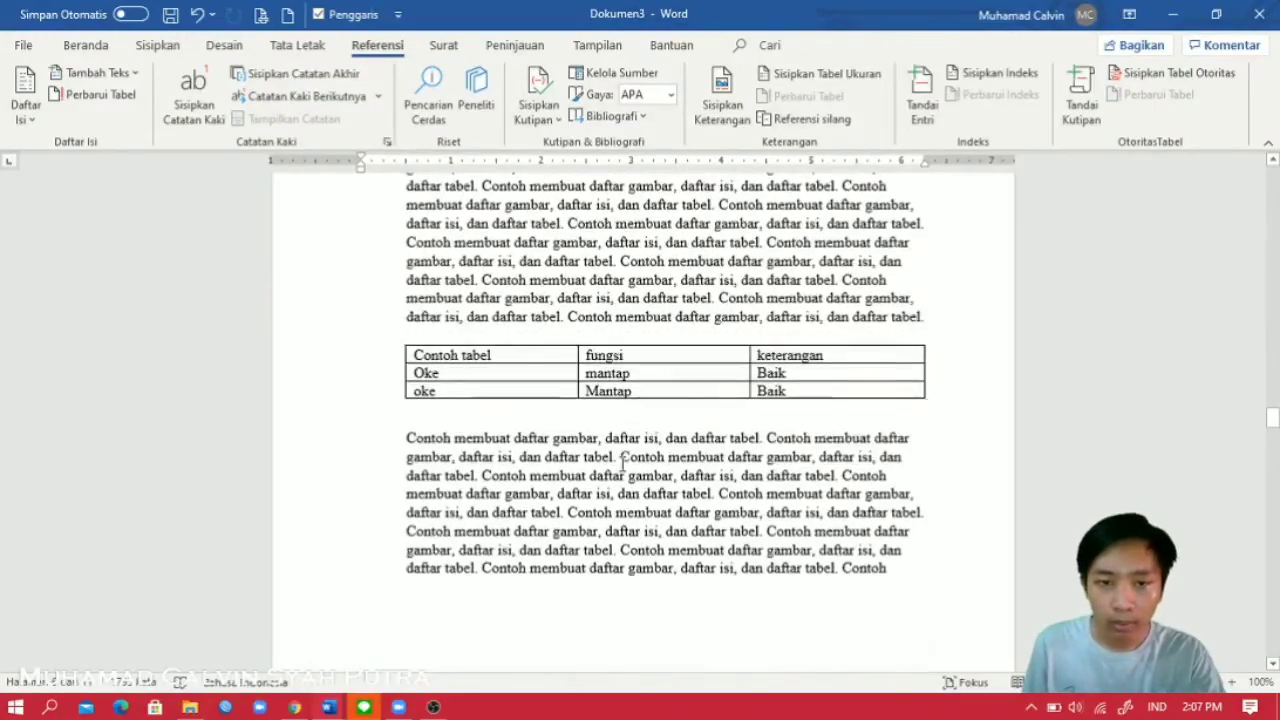
{"action": "scroll", "coordinate": [632, 465], "scroll_direction": "up", "scroll_amount": 10}
{"action": "scroll", "coordinate": [632, 465], "scroll_direction": "up", "scroll_amount": 10}
{"action": "scroll", "coordinate": [632, 465], "scroll_direction": "down", "scroll_amount": 20}
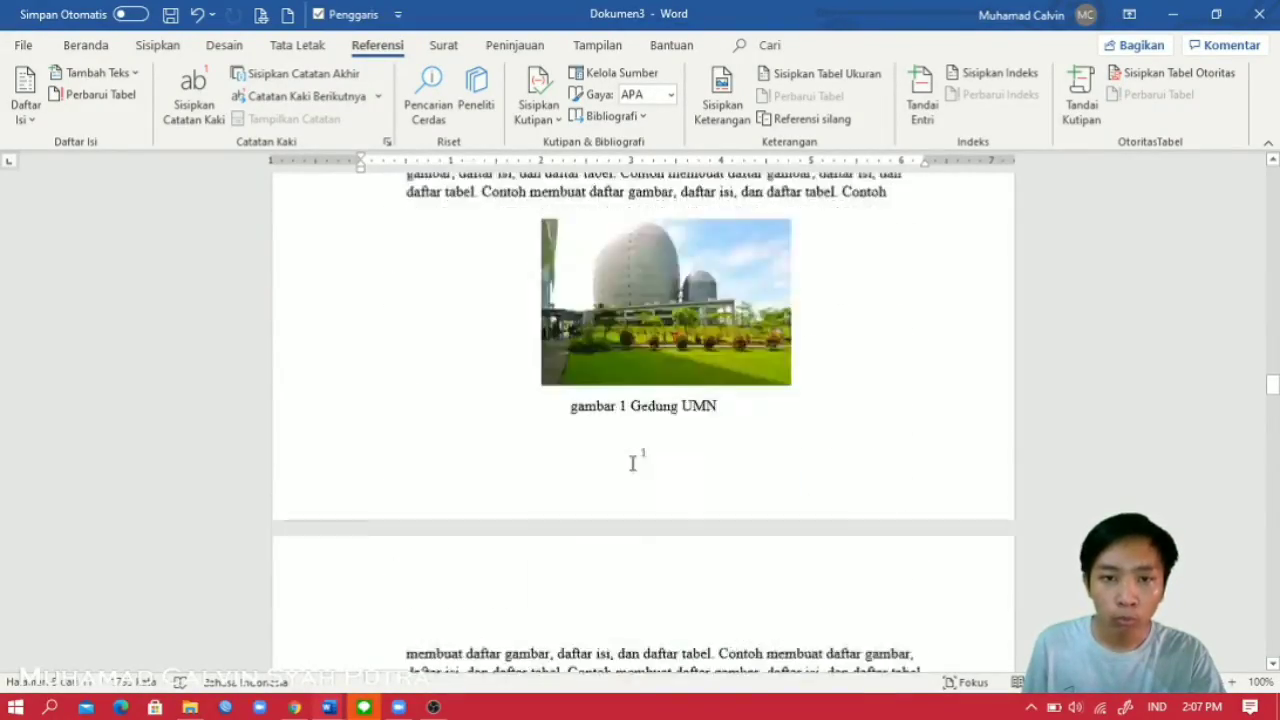
Step: Start a caption for the first table in the body pages and set its label to Tabel
{"action": "left_click", "coordinate": [662, 392]}
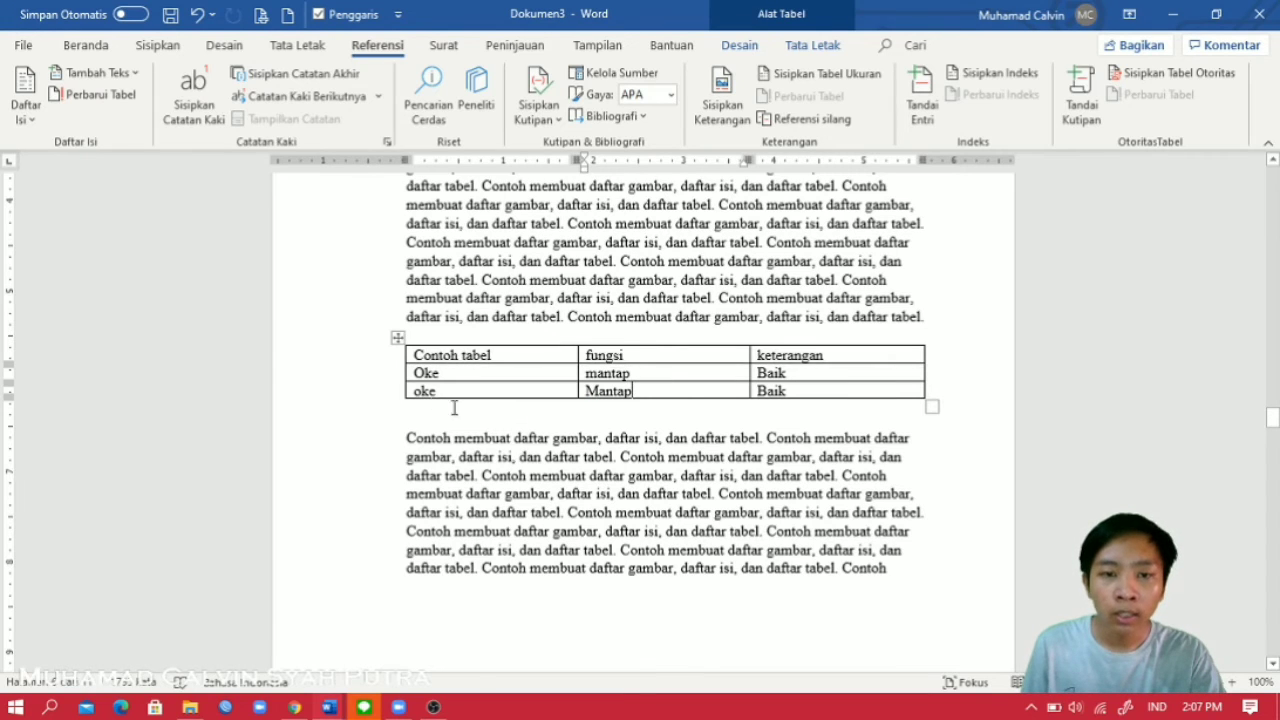
{"action": "left_click", "coordinate": [397, 337]}
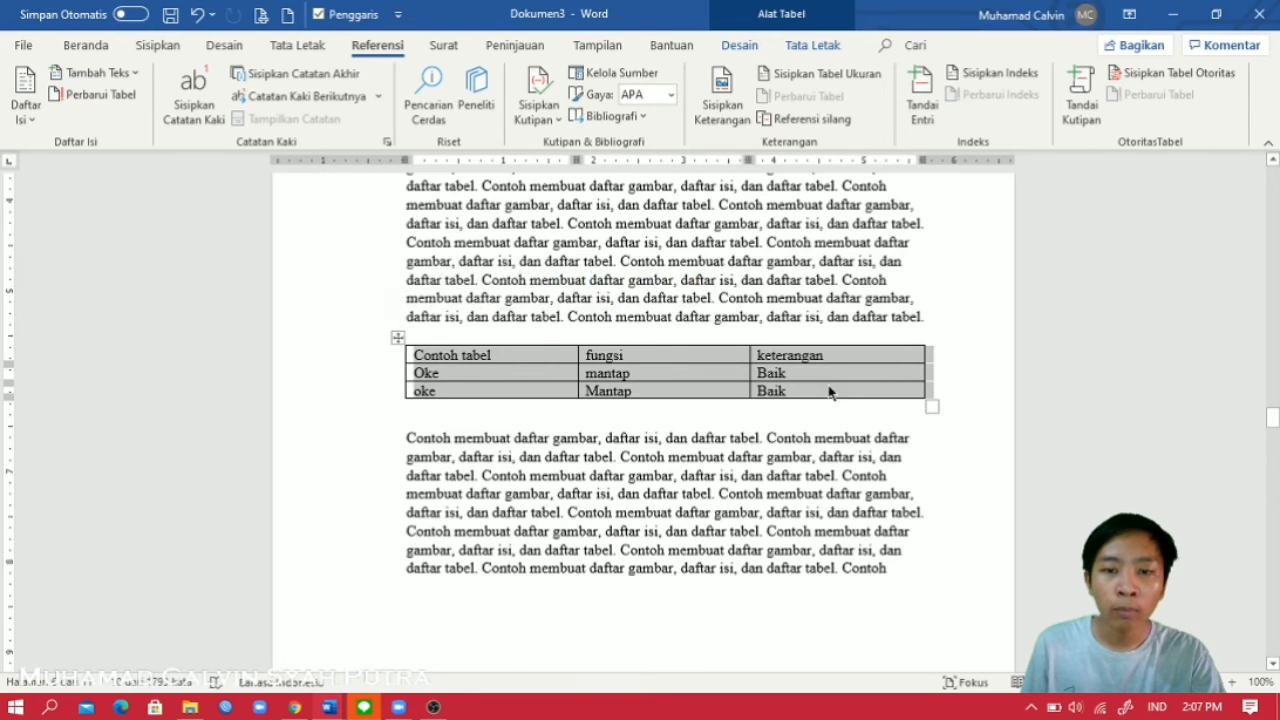
{"action": "right_click", "coordinate": [397, 338]}
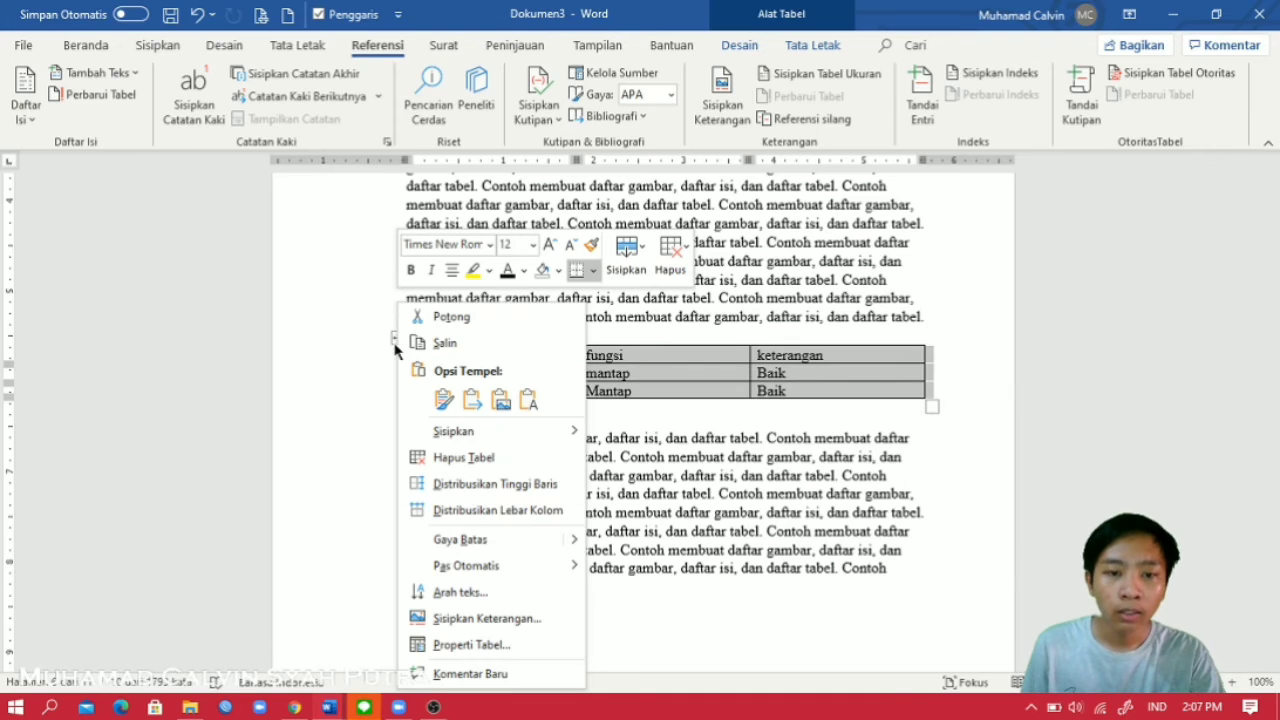
{"action": "left_click", "coordinate": [505, 620]}
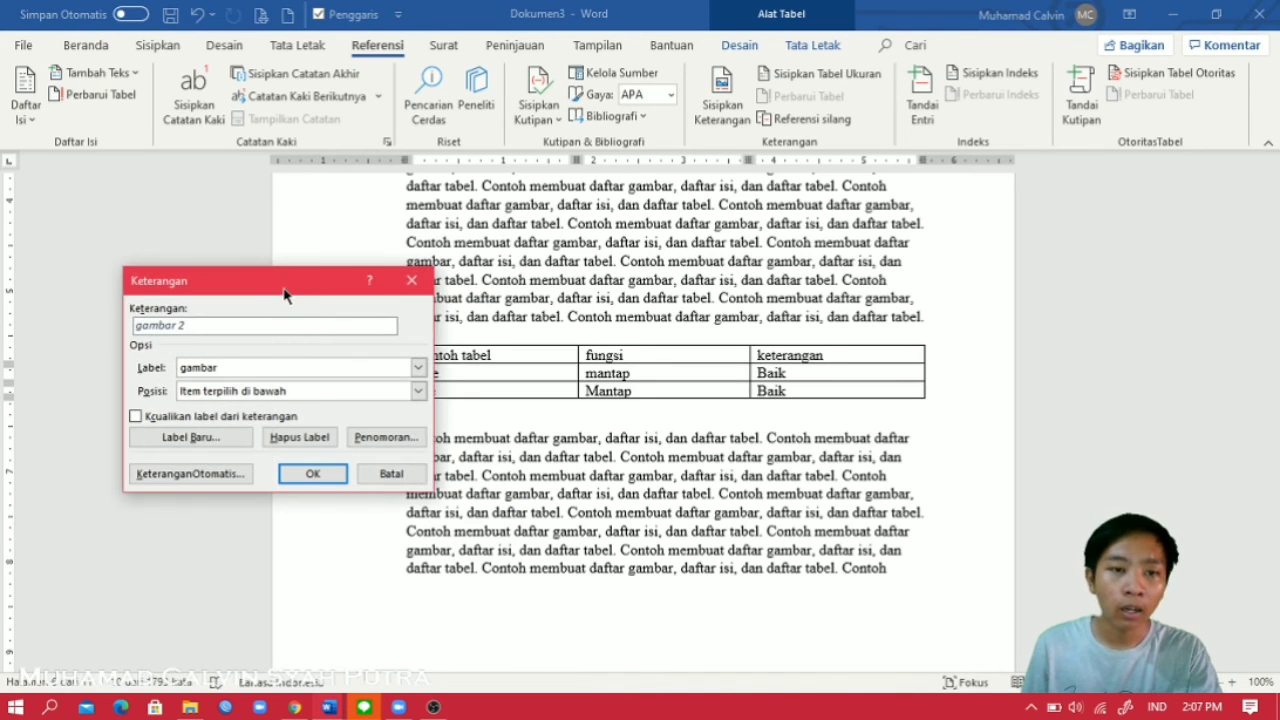
{"action": "left_click_drag", "start_coordinate": [284, 294], "coordinate": [251, 284]}
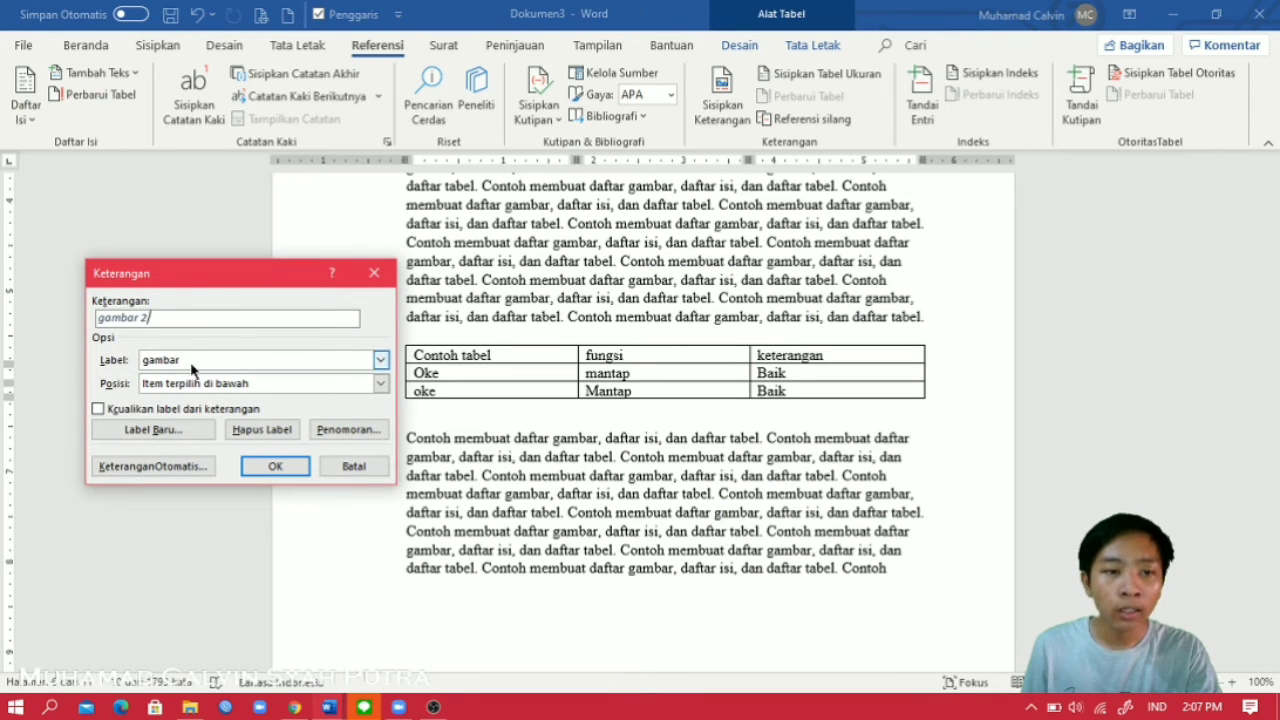
{"action": "left_click", "coordinate": [380, 361]}
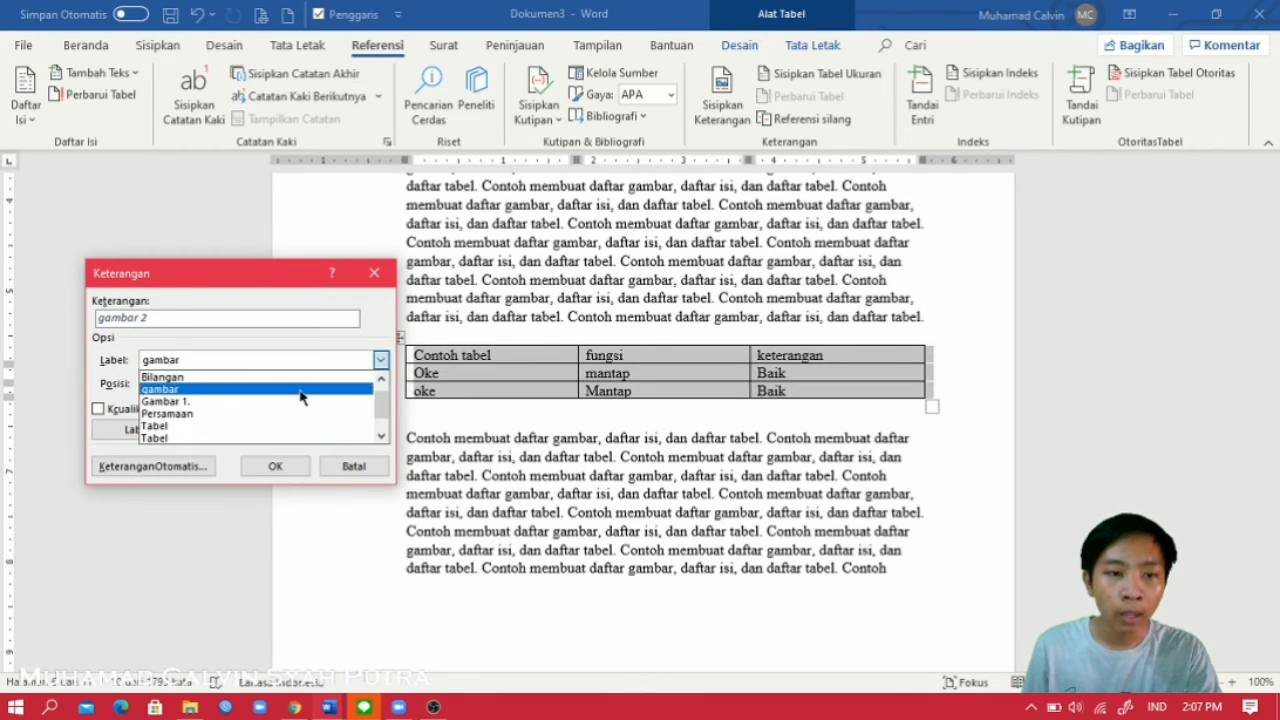
{"action": "left_click", "coordinate": [228, 428]}
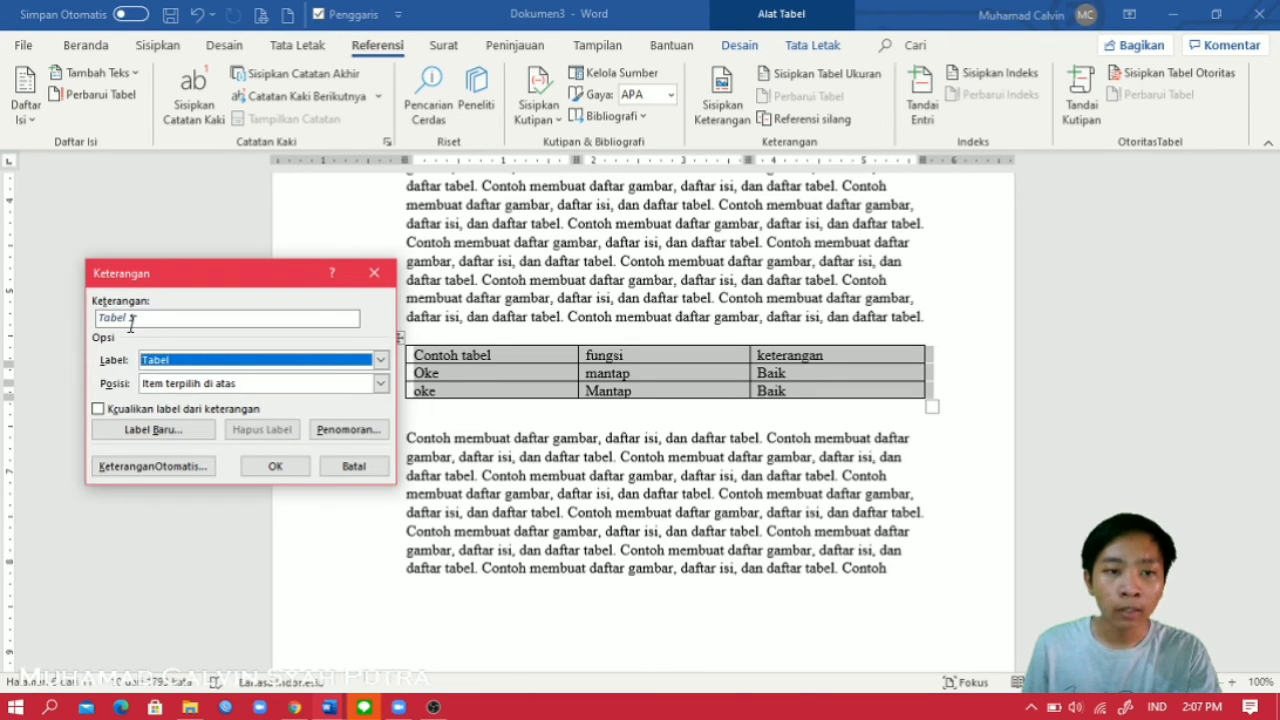
Step: Add the text Manfaat after the Tabel 1 label and insert the caption above the table
{"action": "left_click", "coordinate": [168, 320]}
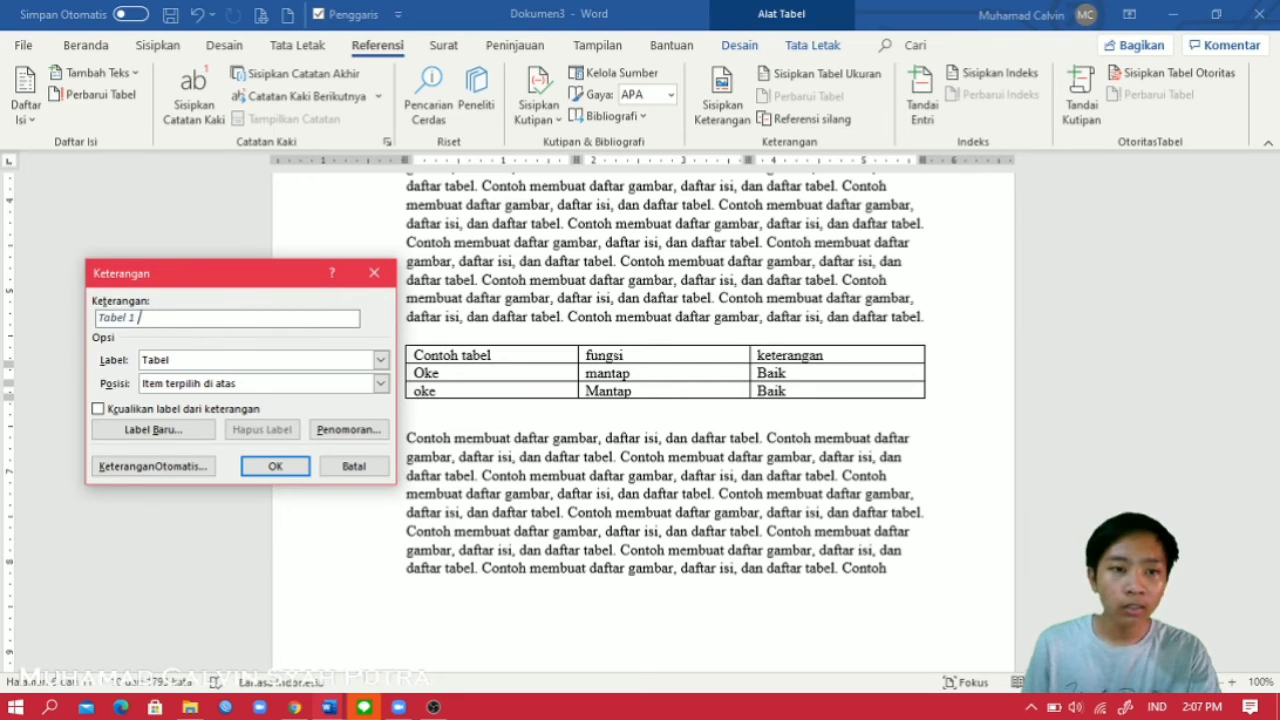
{"action": "type", "text": "FU"}
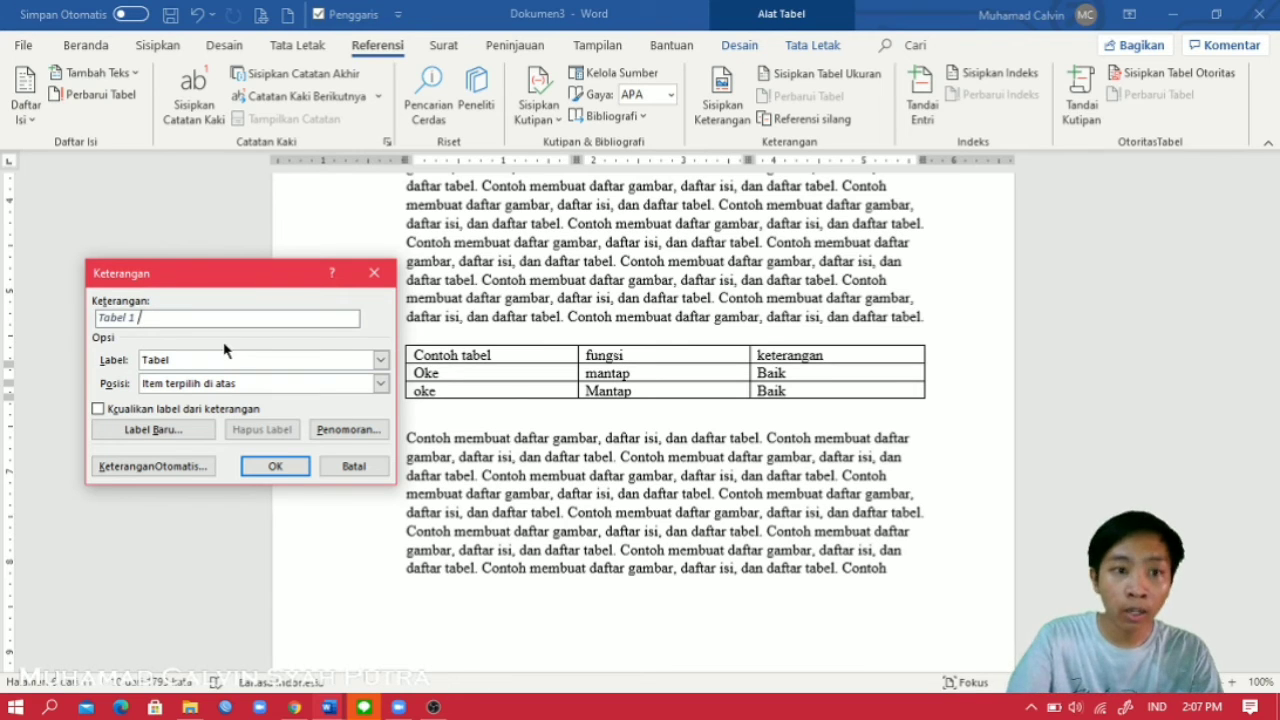
{"action": "type", "text": "MA"}
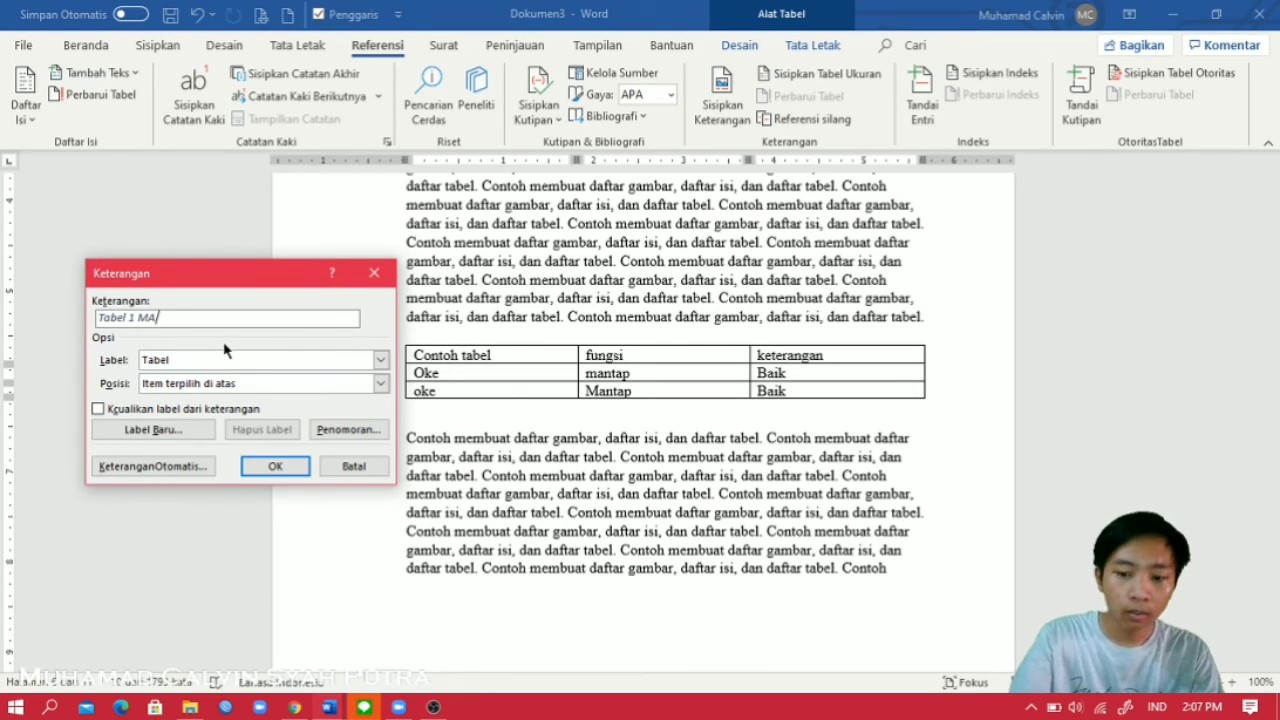
{"action": "type", "text": "n"}
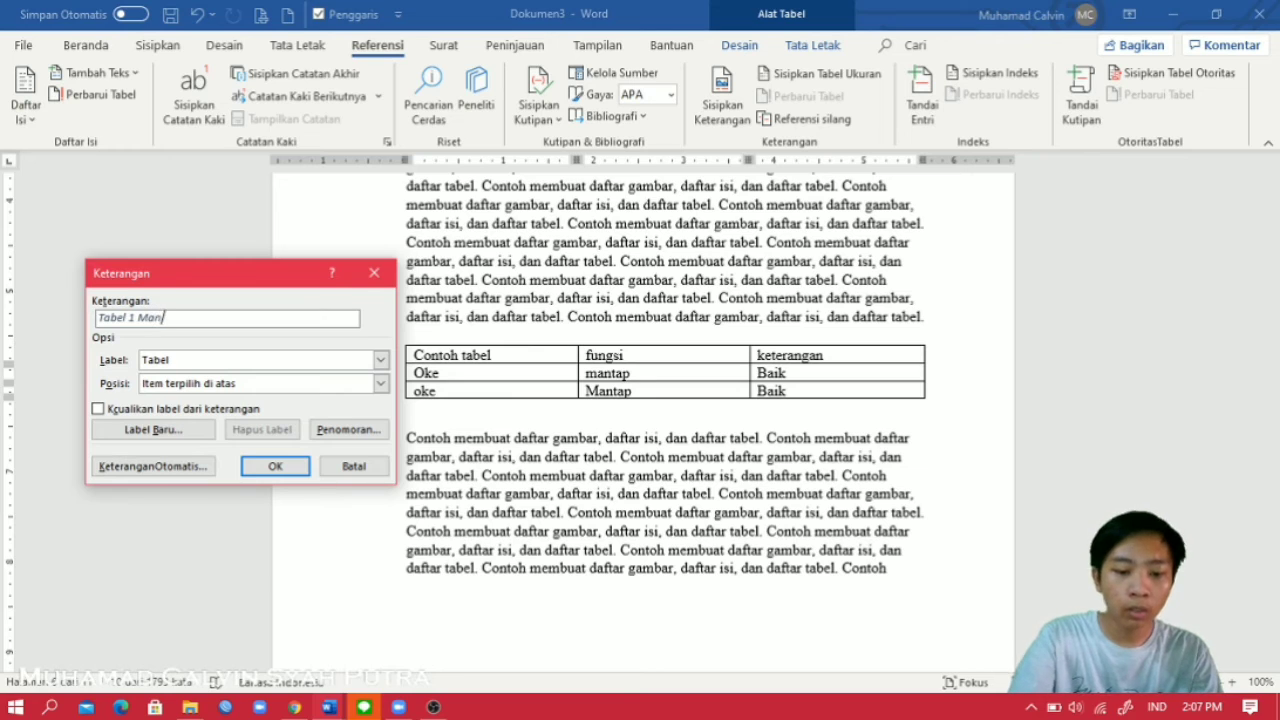
{"action": "type", "text": "faat"}
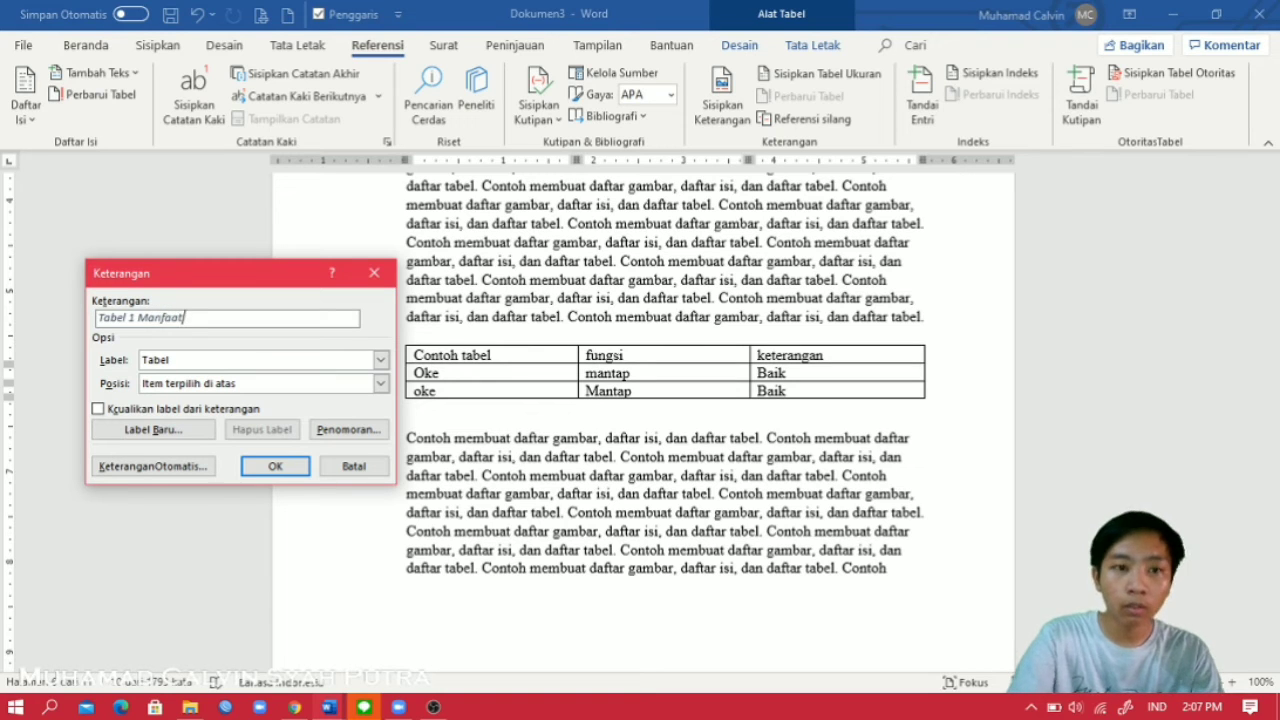
{"action": "left_click", "coordinate": [276, 466]}
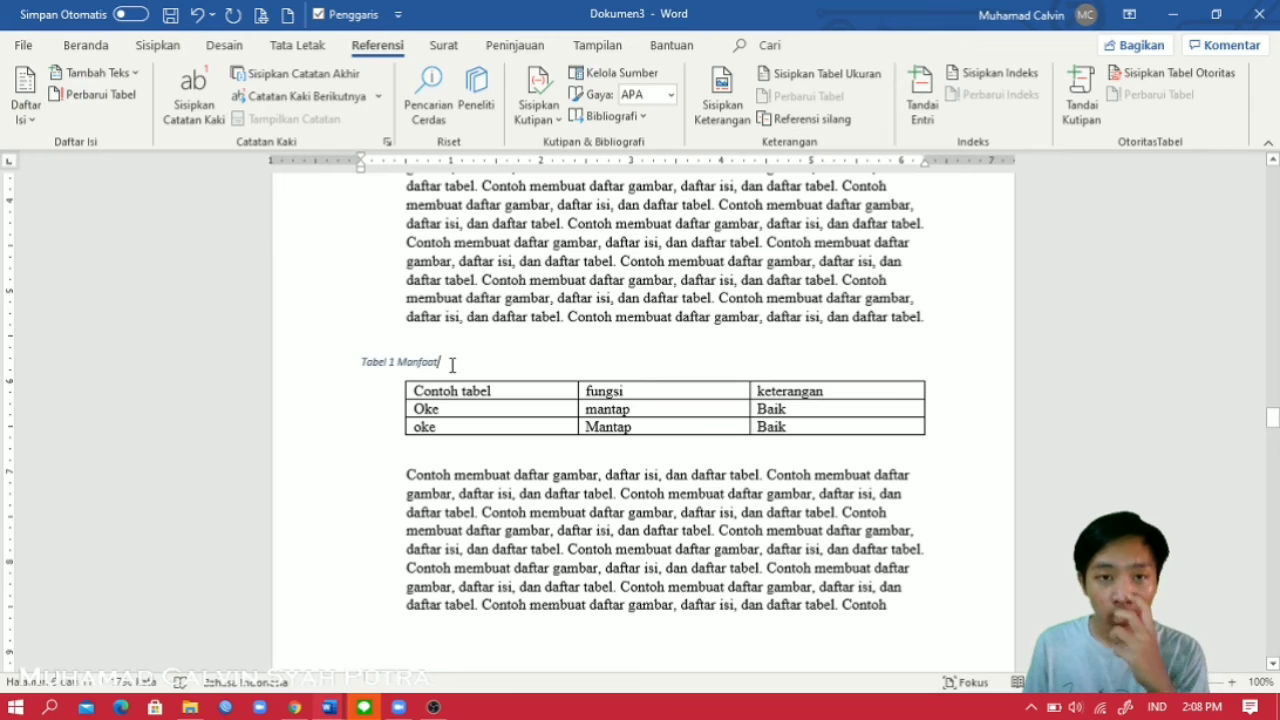
Step: Format the Tabel 1 Manfaat caption as centred, non-italic Times New Roman, size 12, in black
{"action": "left_click_drag", "start_coordinate": [457, 362], "coordinate": [359, 368]}
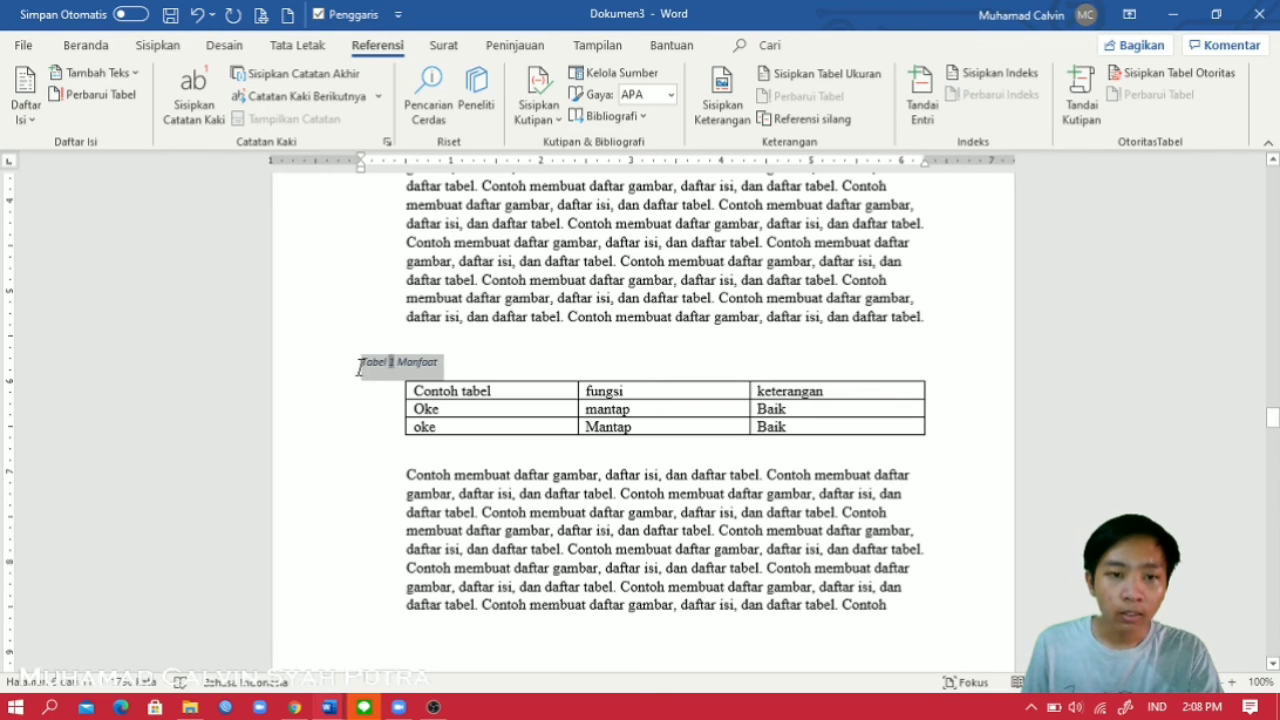
{"action": "left_click", "coordinate": [86, 45]}
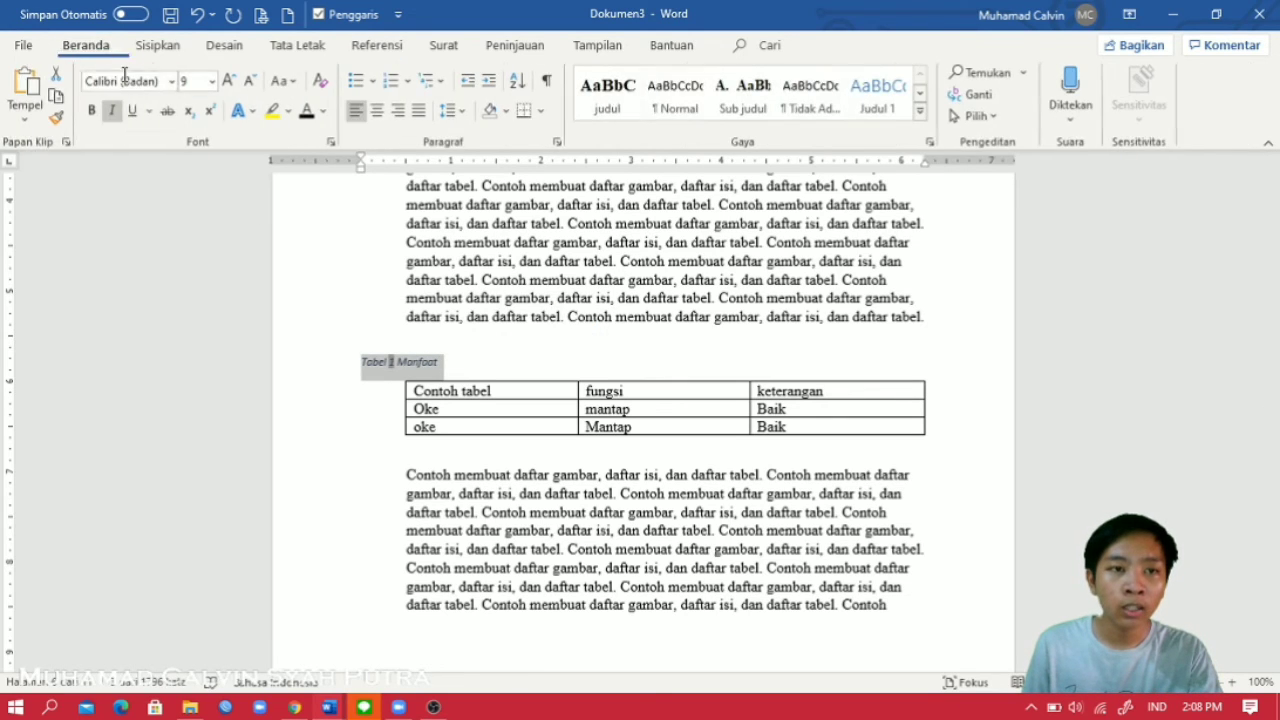
{"action": "left_click", "coordinate": [378, 112]}
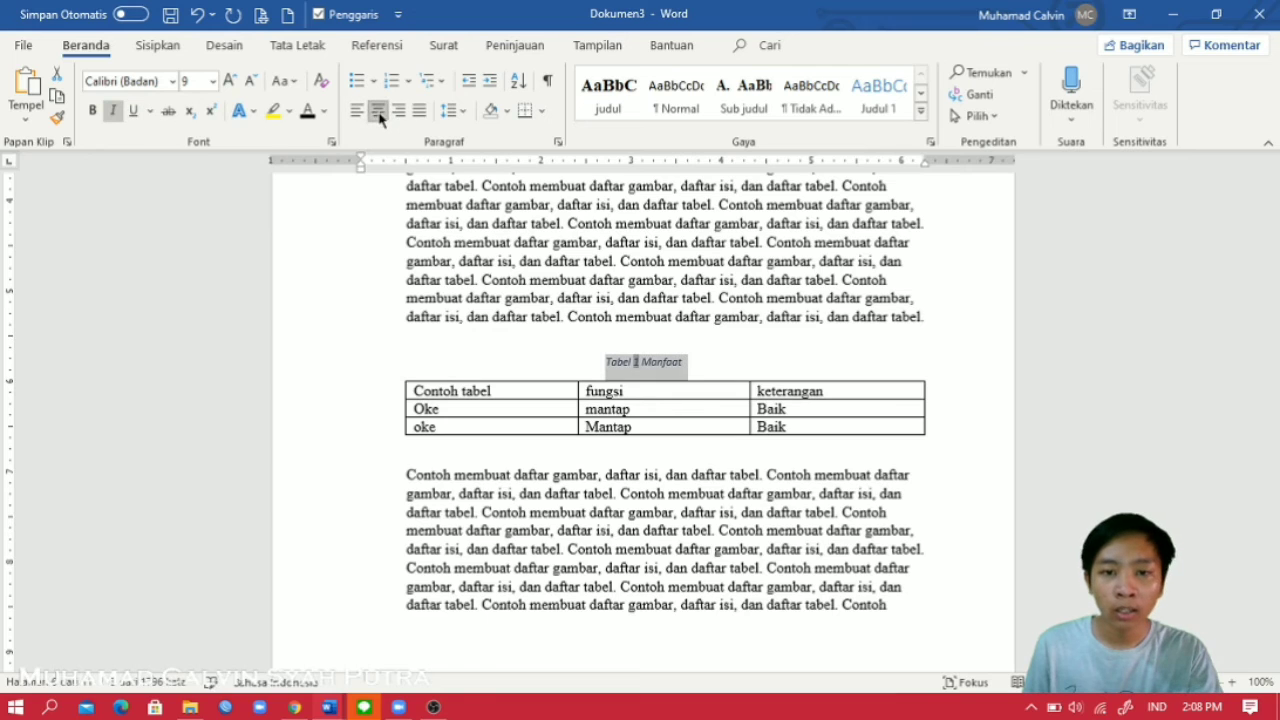
{"action": "left_click", "coordinate": [173, 81]}
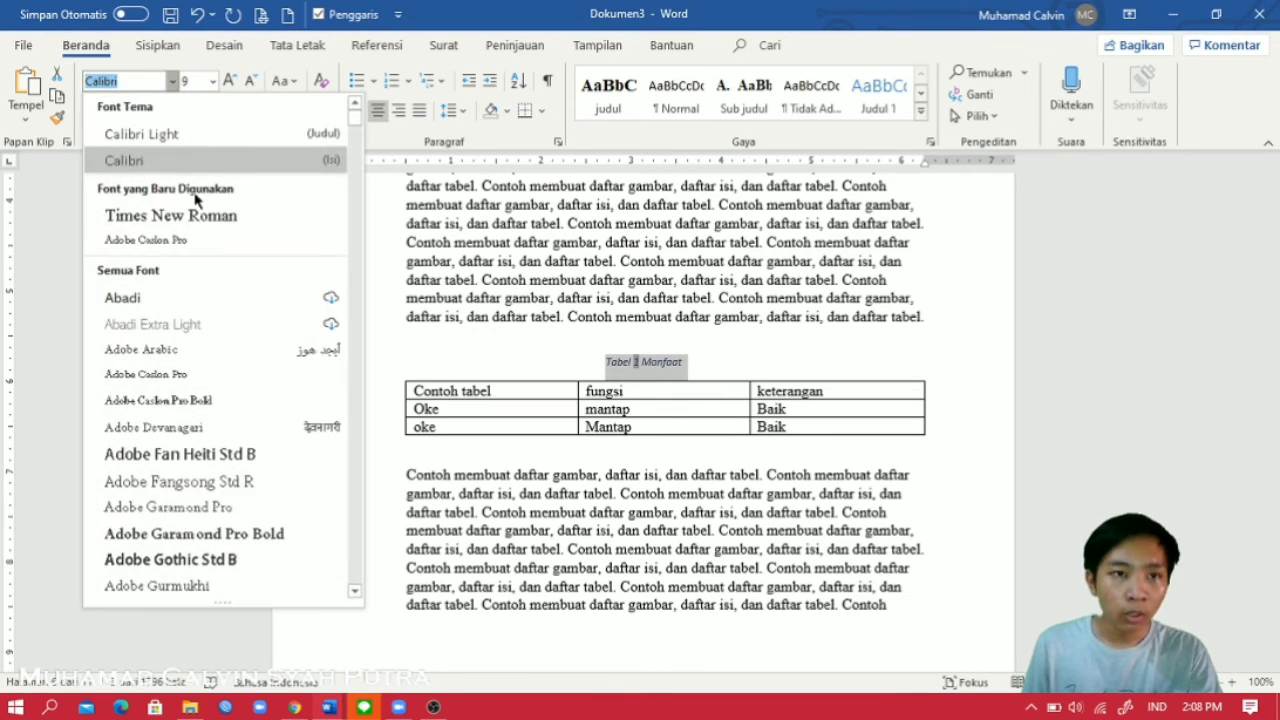
{"action": "left_click", "coordinate": [190, 214]}
{"action": "left_click", "coordinate": [229, 82]}
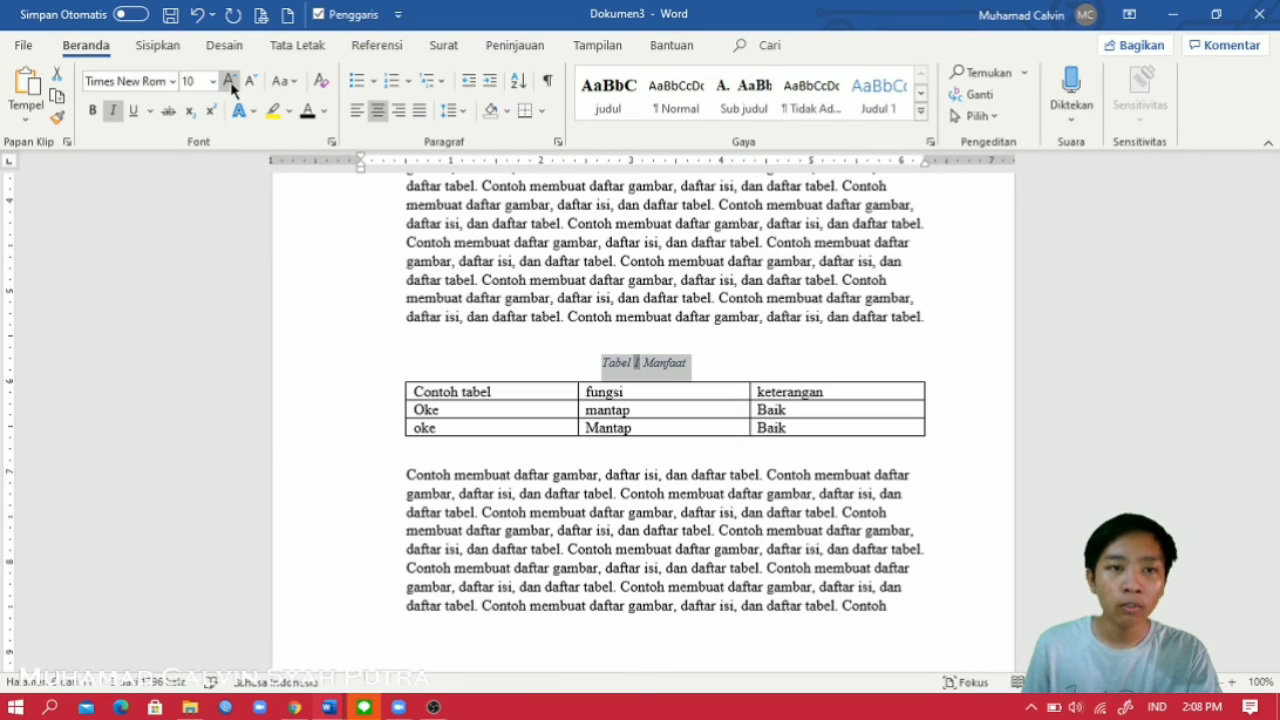
{"action": "left_click", "coordinate": [229, 82]}
{"action": "left_click", "coordinate": [229, 82]}
{"action": "left_click", "coordinate": [113, 111]}
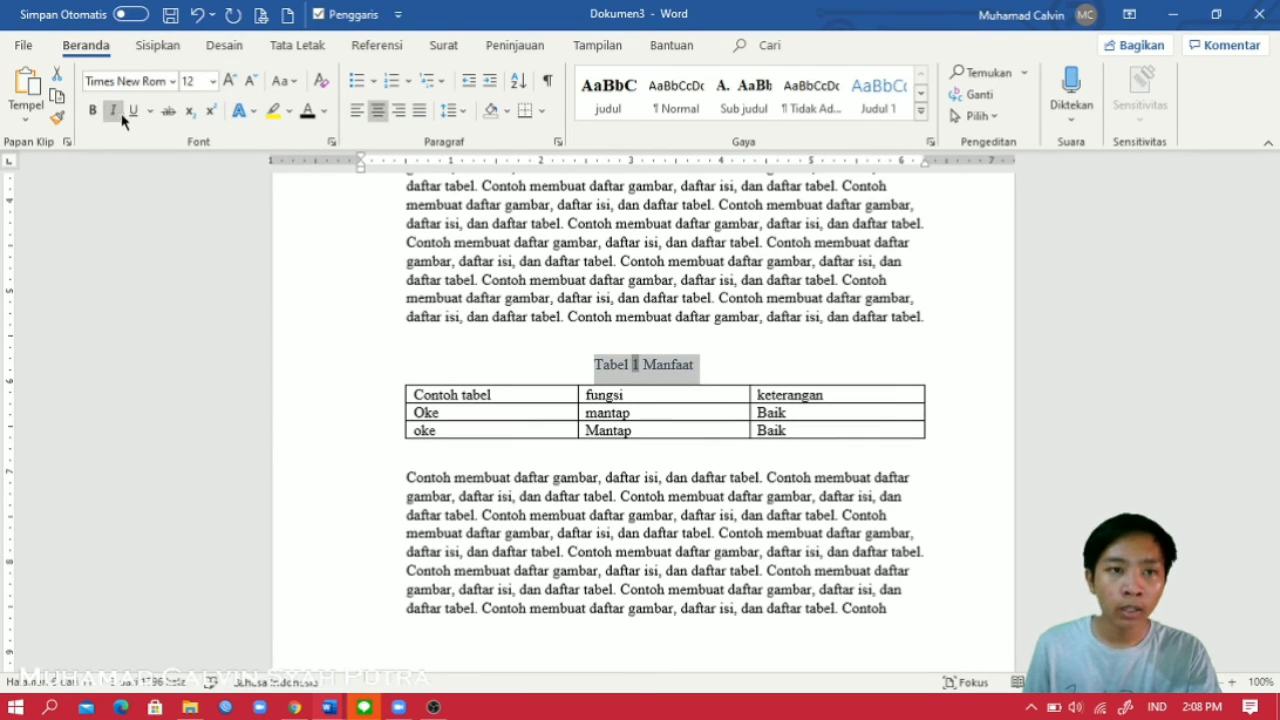
{"action": "left_click", "coordinate": [307, 111]}
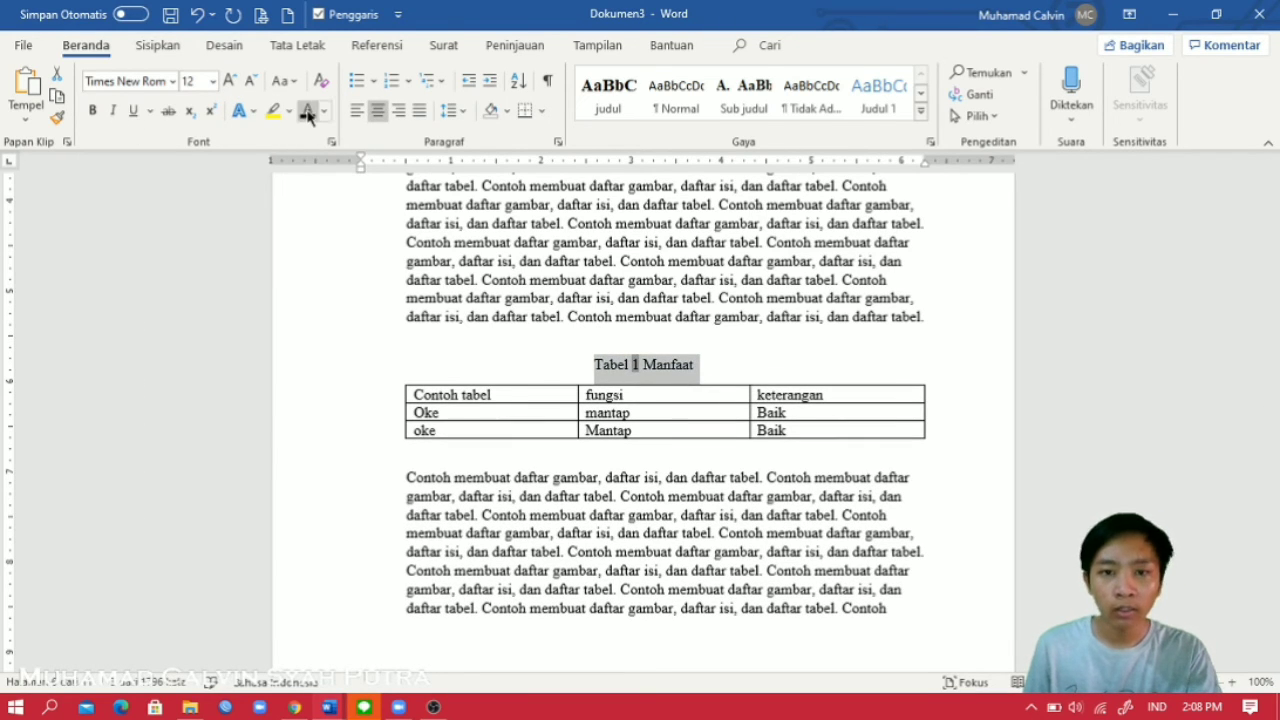
{"action": "left_click", "coordinate": [983, 400]}
Step: Start a caption for the table just before section D. Manfaat, with the Tabel label and the text Contoh
{"action": "scroll", "coordinate": [629, 451], "scroll_direction": "down", "scroll_amount": 2}
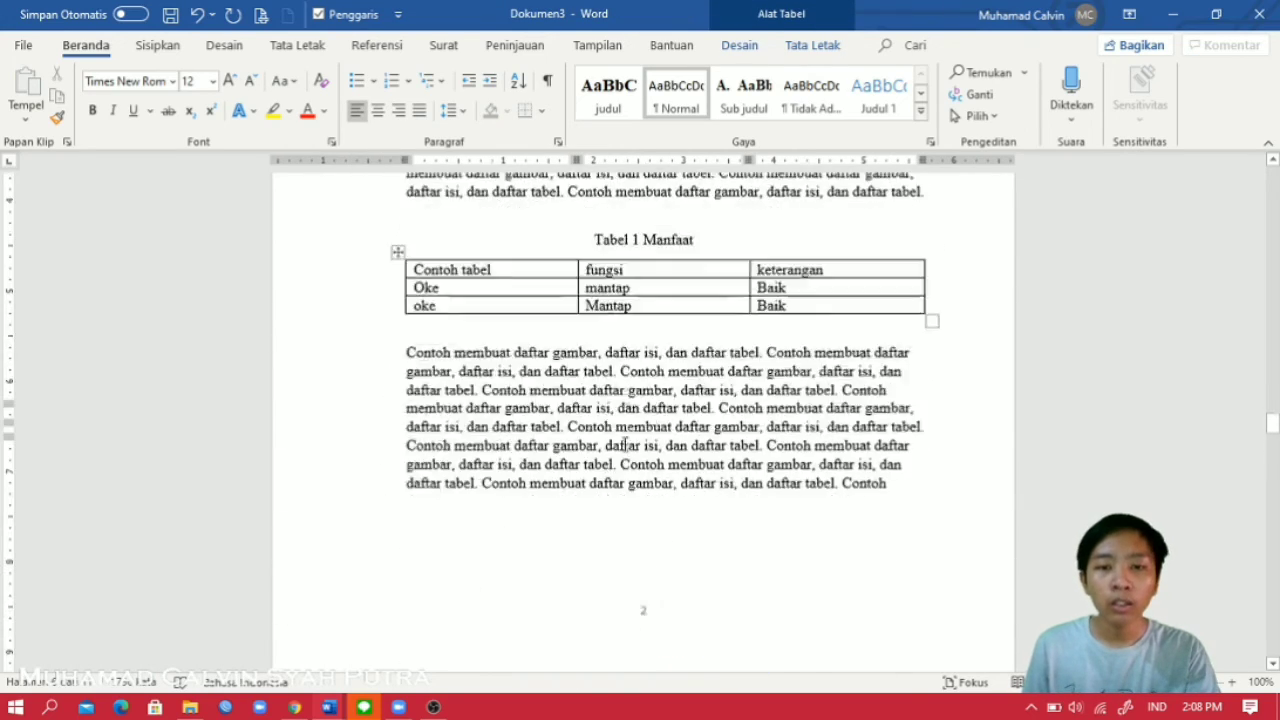
{"action": "scroll", "coordinate": [624, 444], "scroll_direction": "up", "scroll_amount": 2}
{"action": "scroll", "coordinate": [608, 497], "scroll_direction": "down", "scroll_amount": 15}
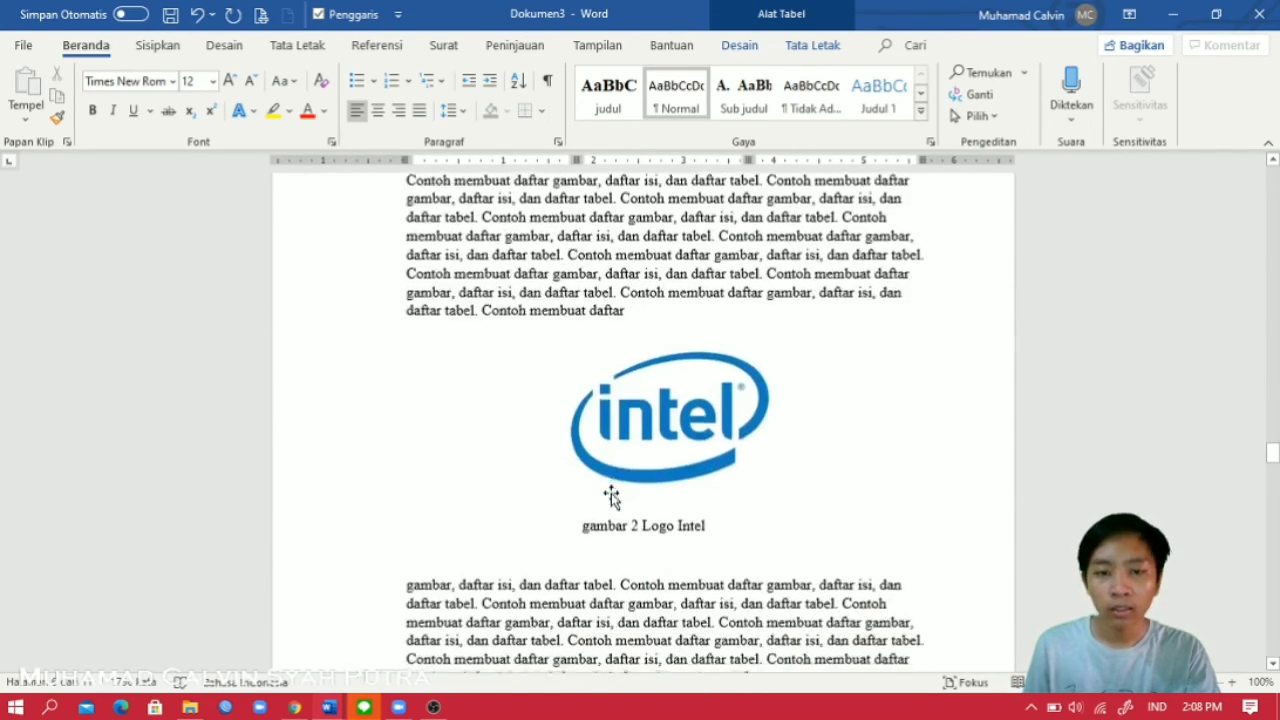
{"action": "scroll", "coordinate": [608, 477], "scroll_direction": "down", "scroll_amount": 9}
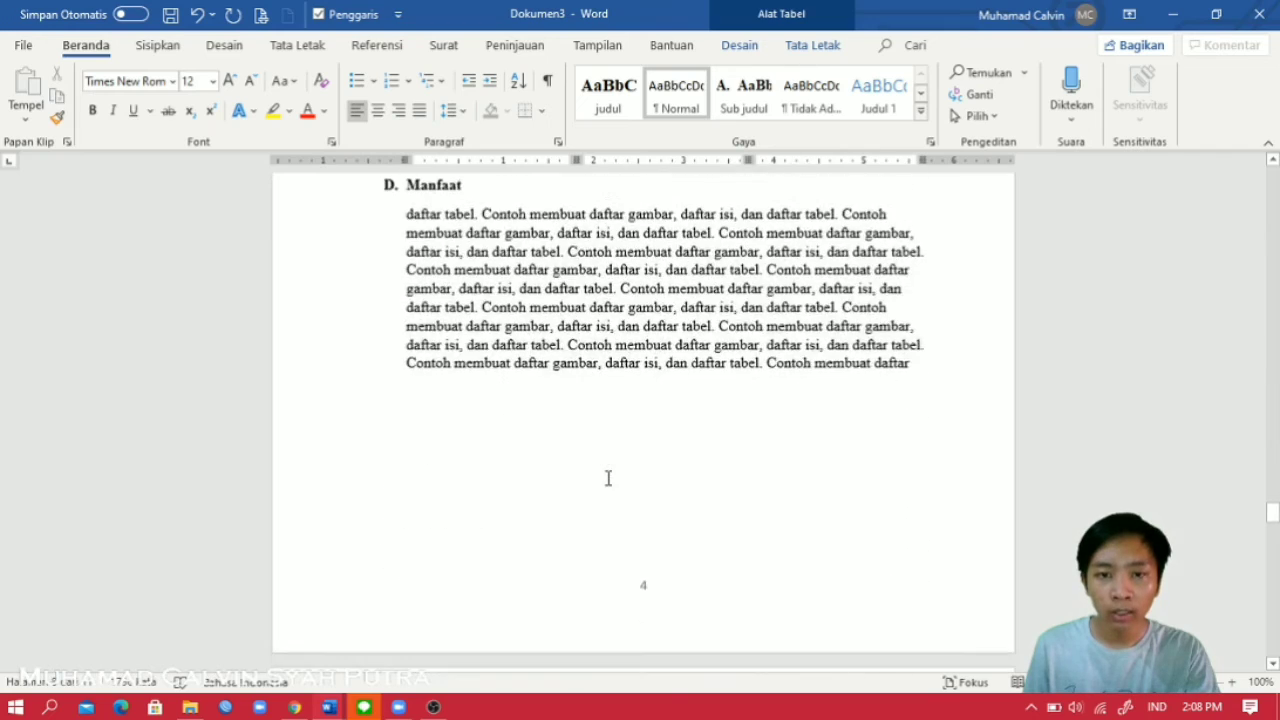
{"action": "scroll", "coordinate": [608, 477], "scroll_direction": "up", "scroll_amount": 9}
{"action": "scroll", "coordinate": [671, 370], "scroll_direction": "down", "scroll_amount": 5}
{"action": "left_click", "coordinate": [692, 290]}
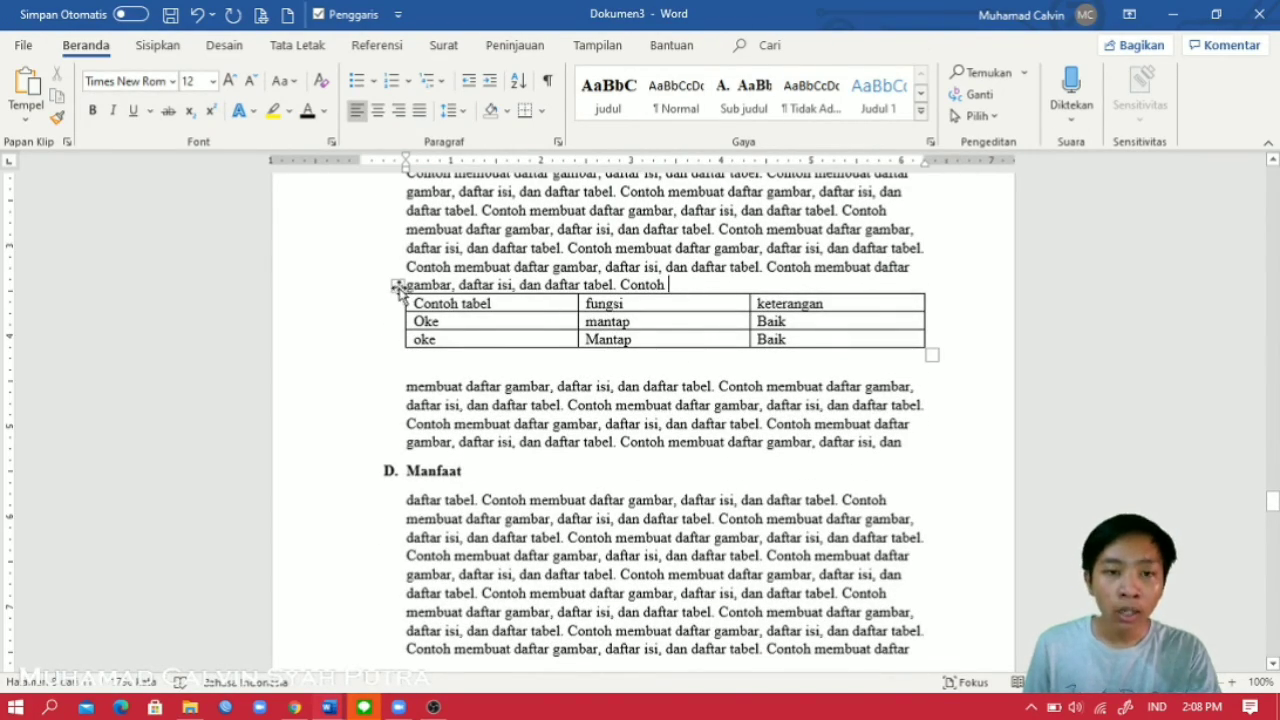
{"action": "left_click", "coordinate": [397, 285]}
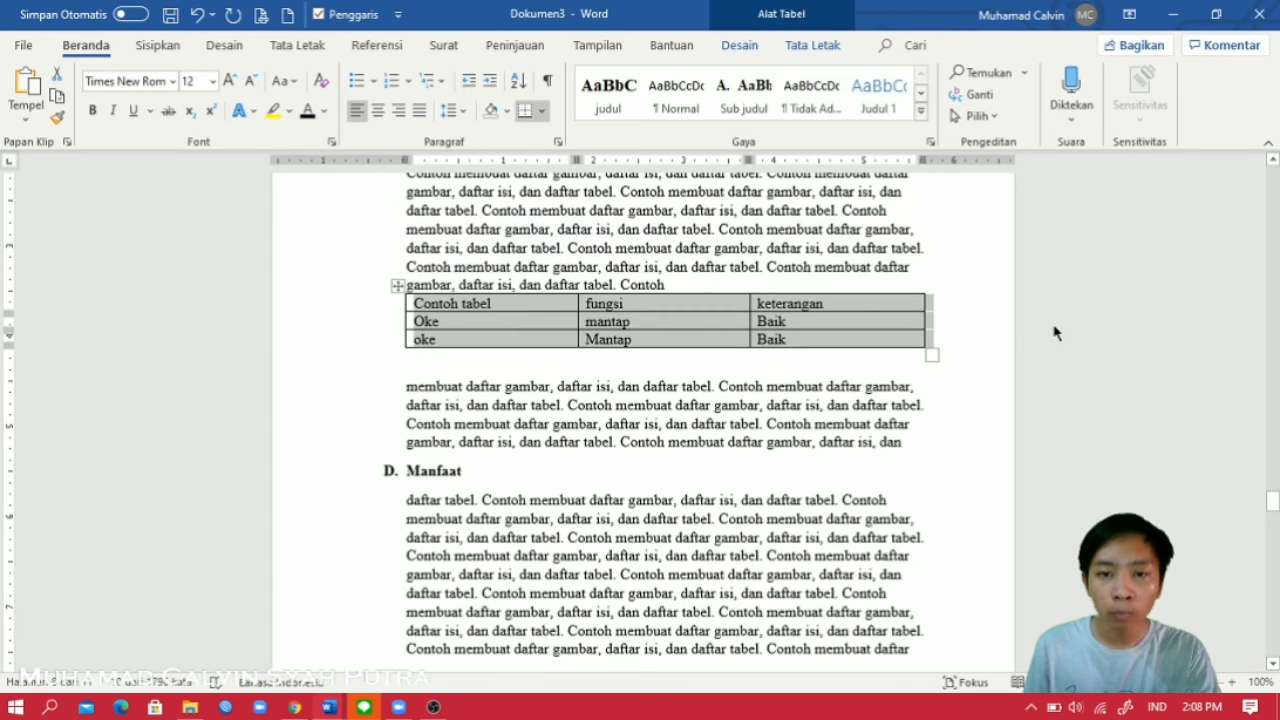
{"action": "right_click", "coordinate": [397, 286]}
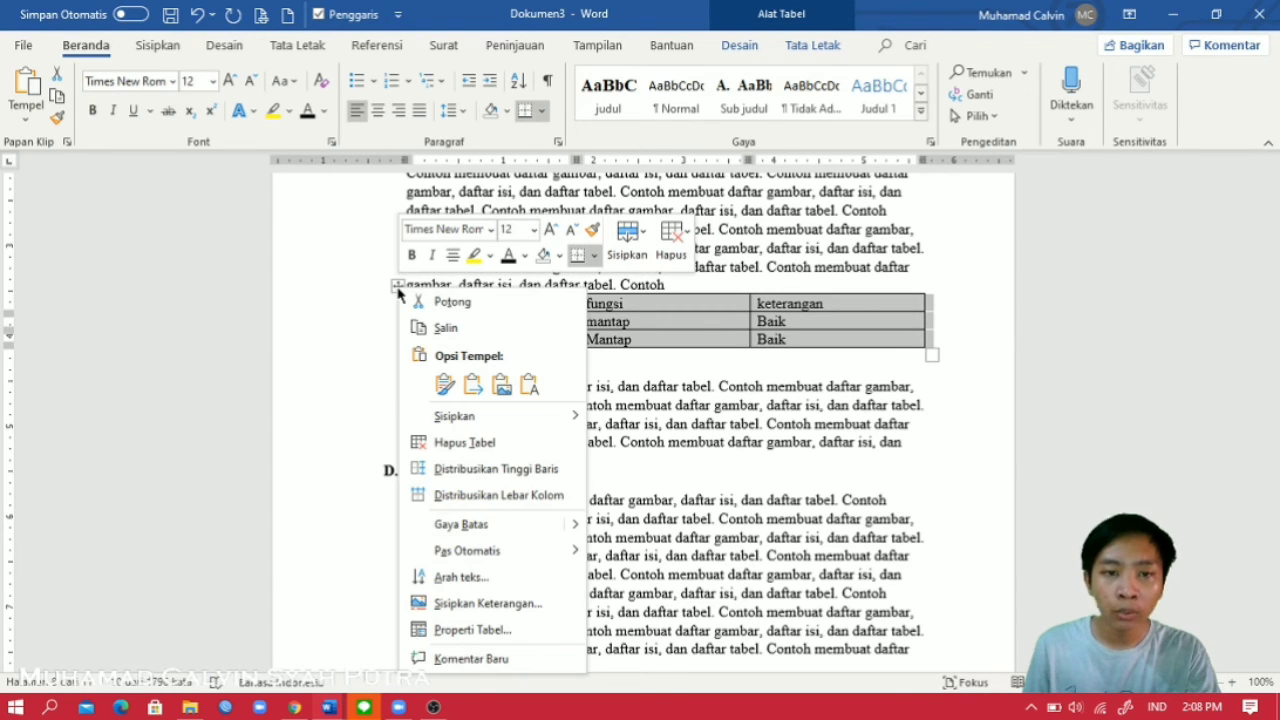
{"action": "left_click", "coordinate": [500, 603]}
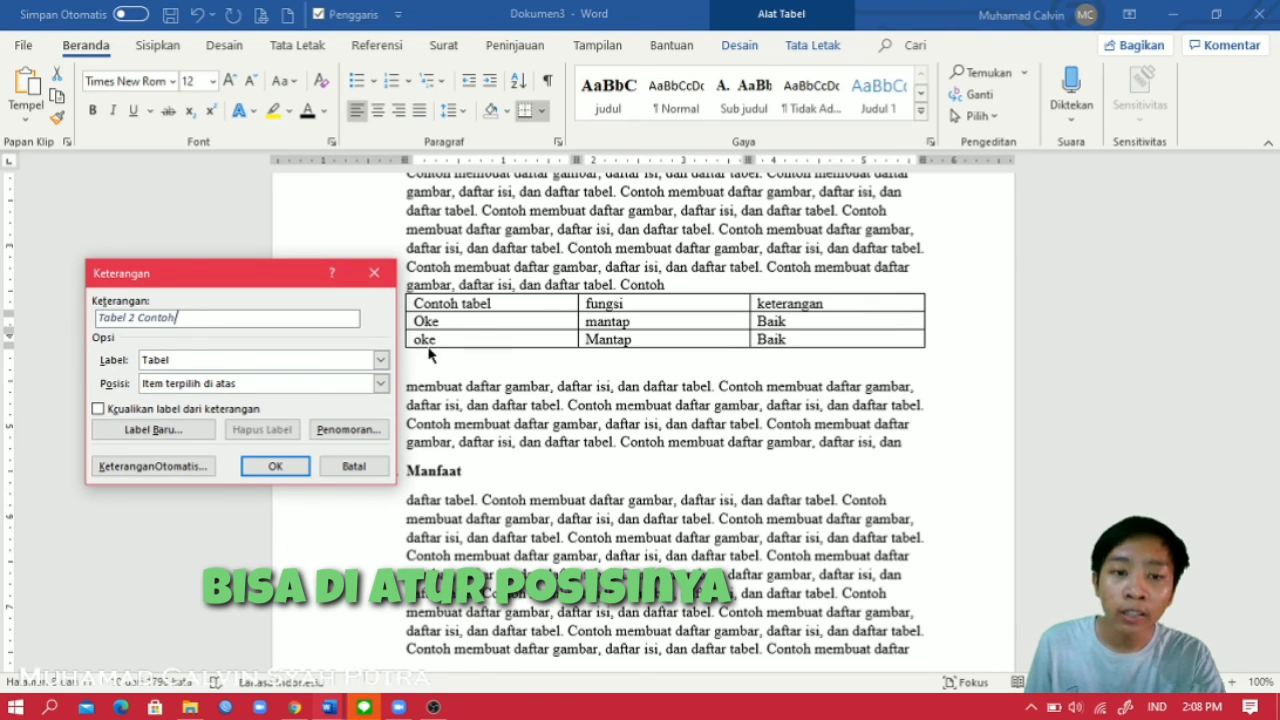
Step: Set the caption position to below the selected item and insert the Tabel 2 Contoh caption
{"action": "left_click", "coordinate": [381, 384]}
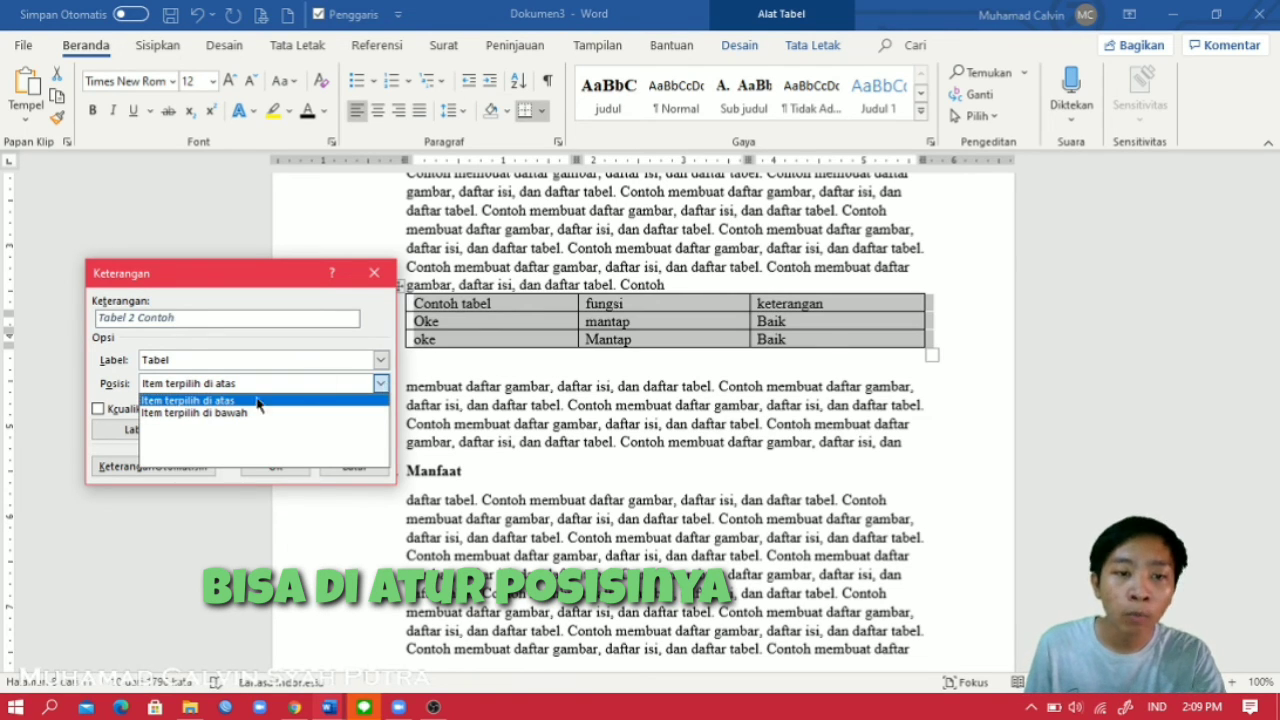
{"action": "left_click", "coordinate": [228, 413]}
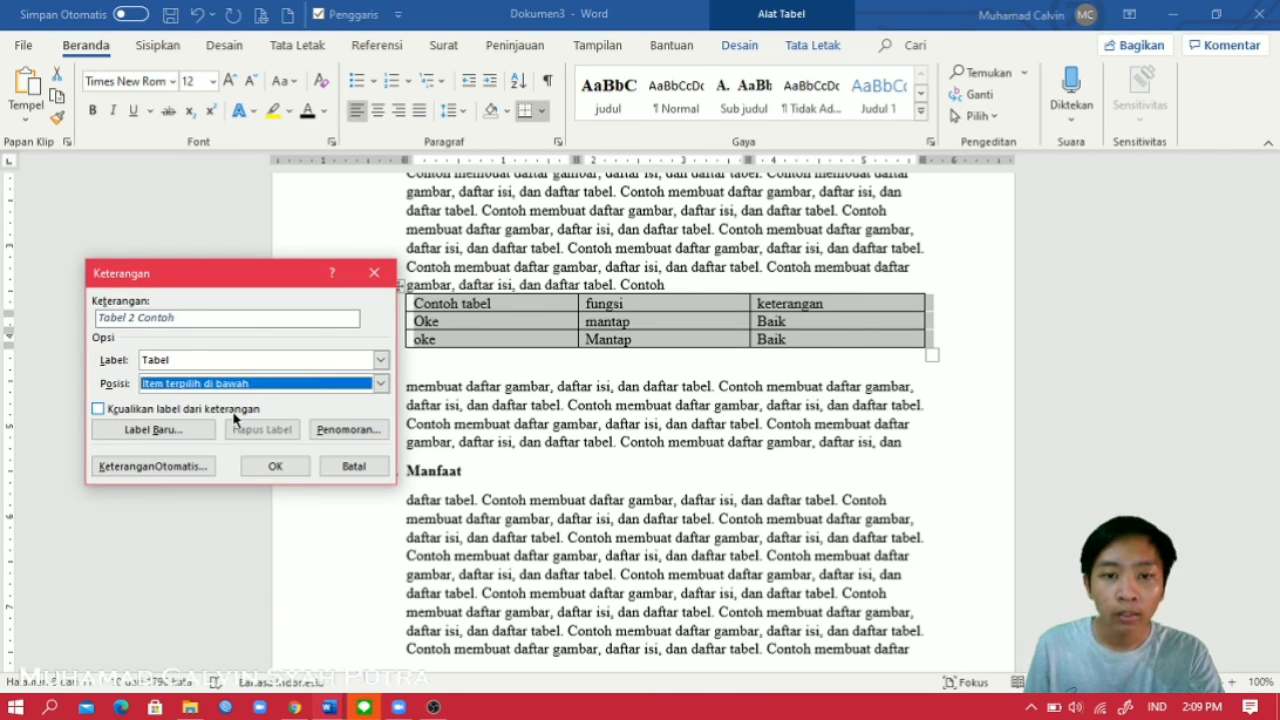
{"action": "left_click", "coordinate": [277, 468]}
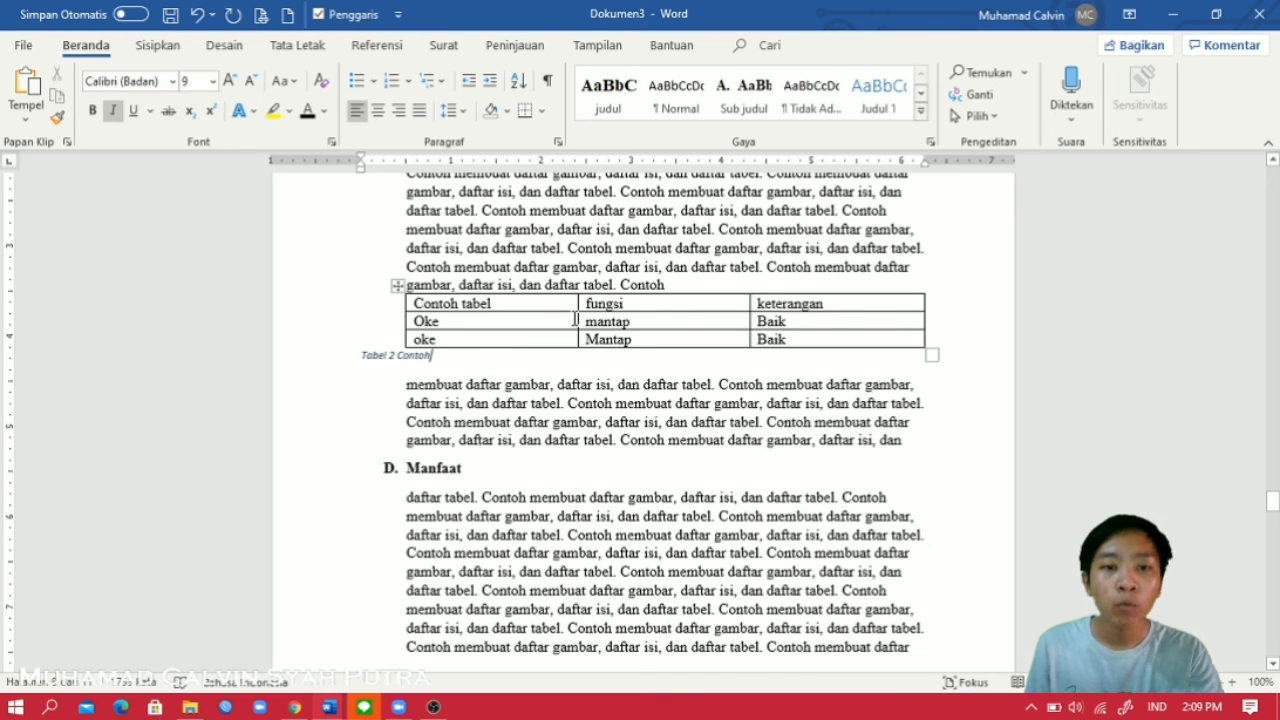
Step: Format the Tabel 2 Contoh caption as centred, non-italic Times New Roman, size 12, in black
{"action": "scroll", "coordinate": [494, 364], "scroll_direction": "up", "scroll_amount": 5}
{"action": "scroll", "coordinate": [508, 337], "scroll_direction": "down", "scroll_amount": 5}
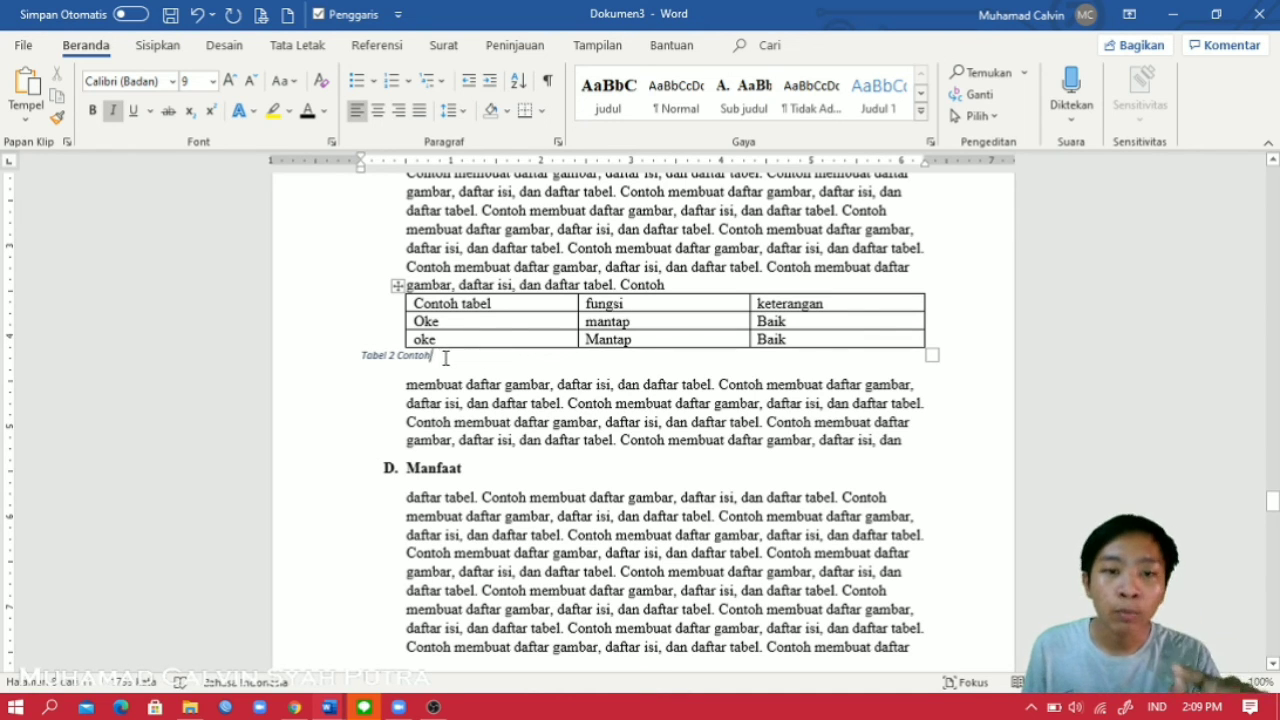
{"action": "left_click_drag", "start_coordinate": [439, 355], "coordinate": [364, 357]}
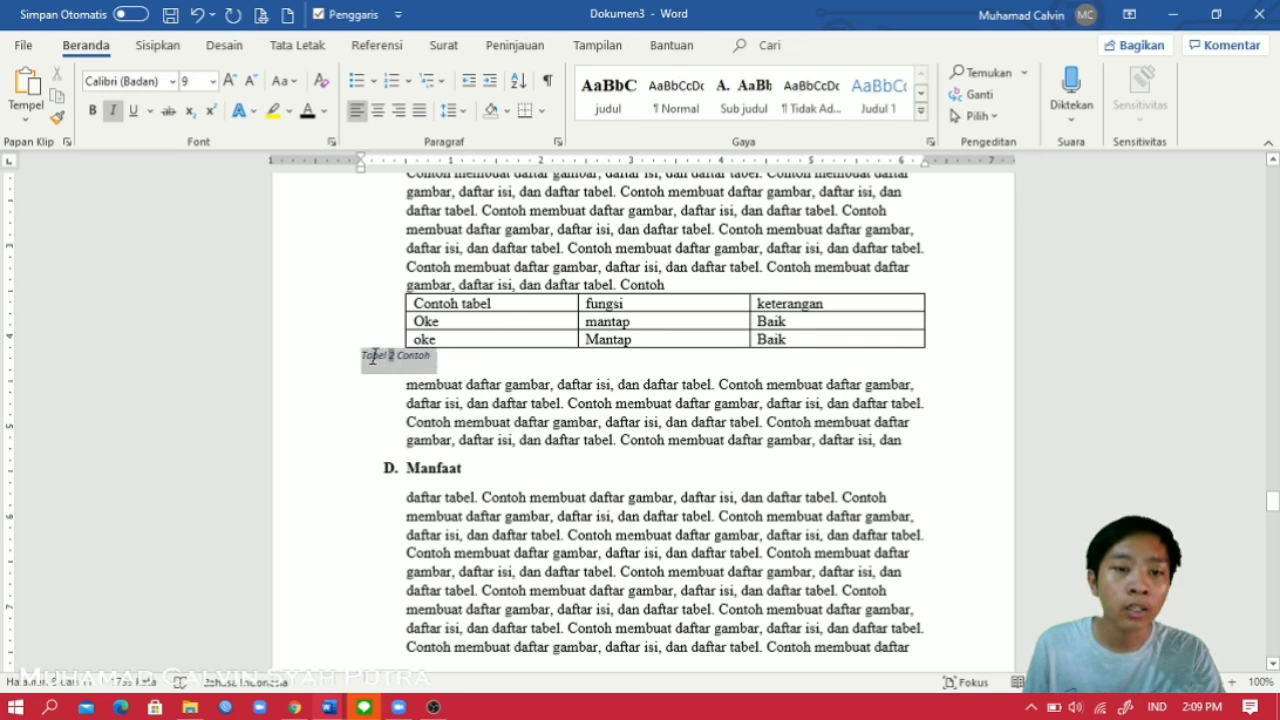
{"action": "left_click", "coordinate": [378, 110]}
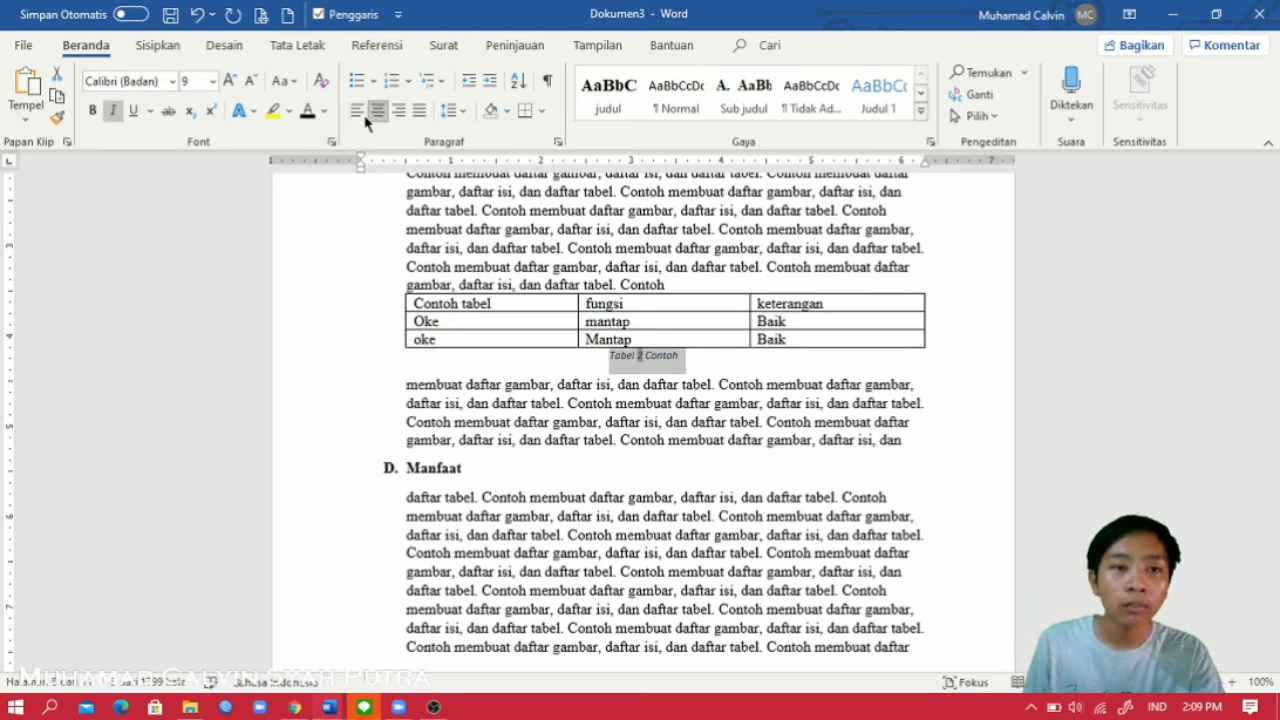
{"action": "left_click", "coordinate": [173, 81]}
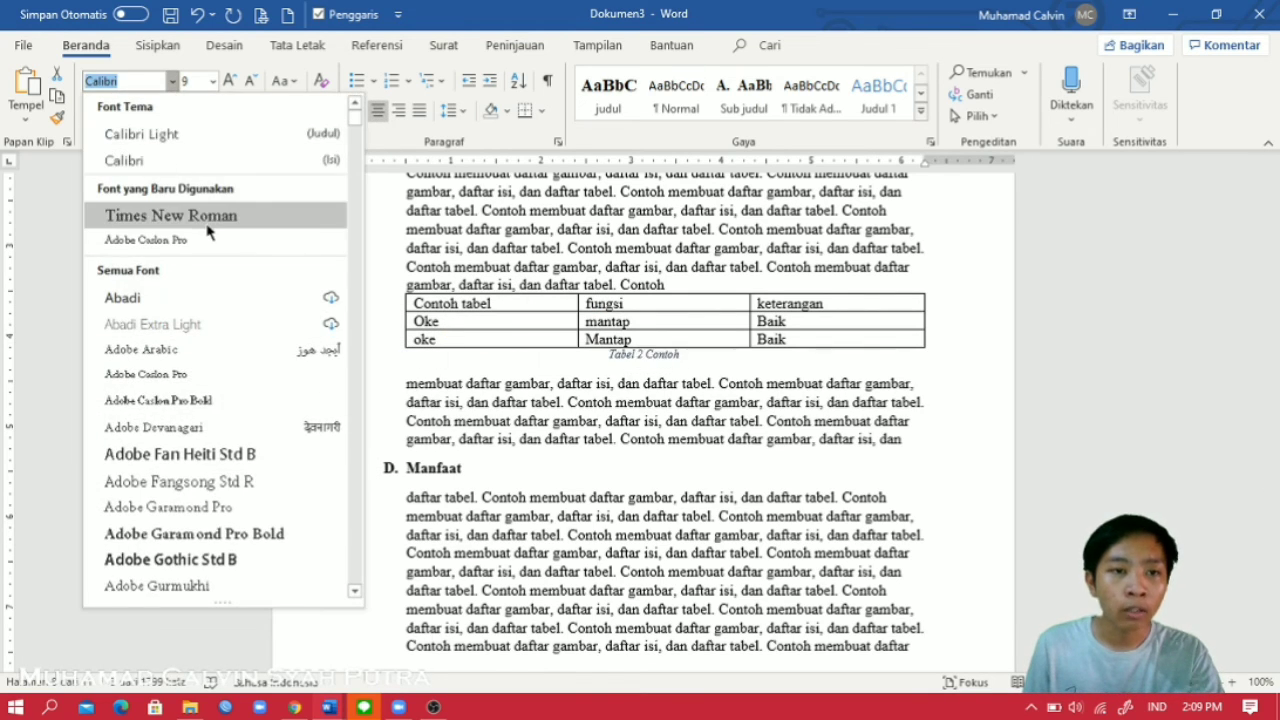
{"action": "left_click", "coordinate": [171, 215]}
{"action": "left_click", "coordinate": [228, 80]}
{"action": "left_click", "coordinate": [228, 80]}
{"action": "left_click", "coordinate": [228, 80]}
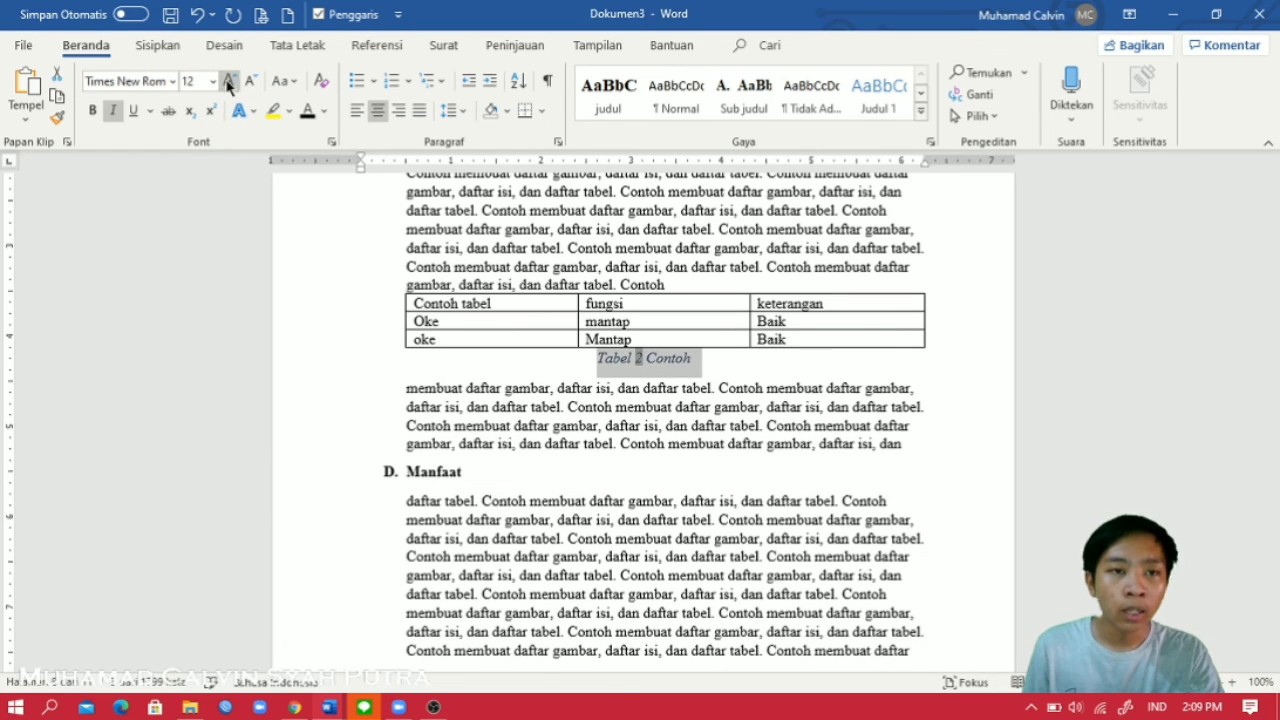
{"action": "left_click", "coordinate": [113, 108]}
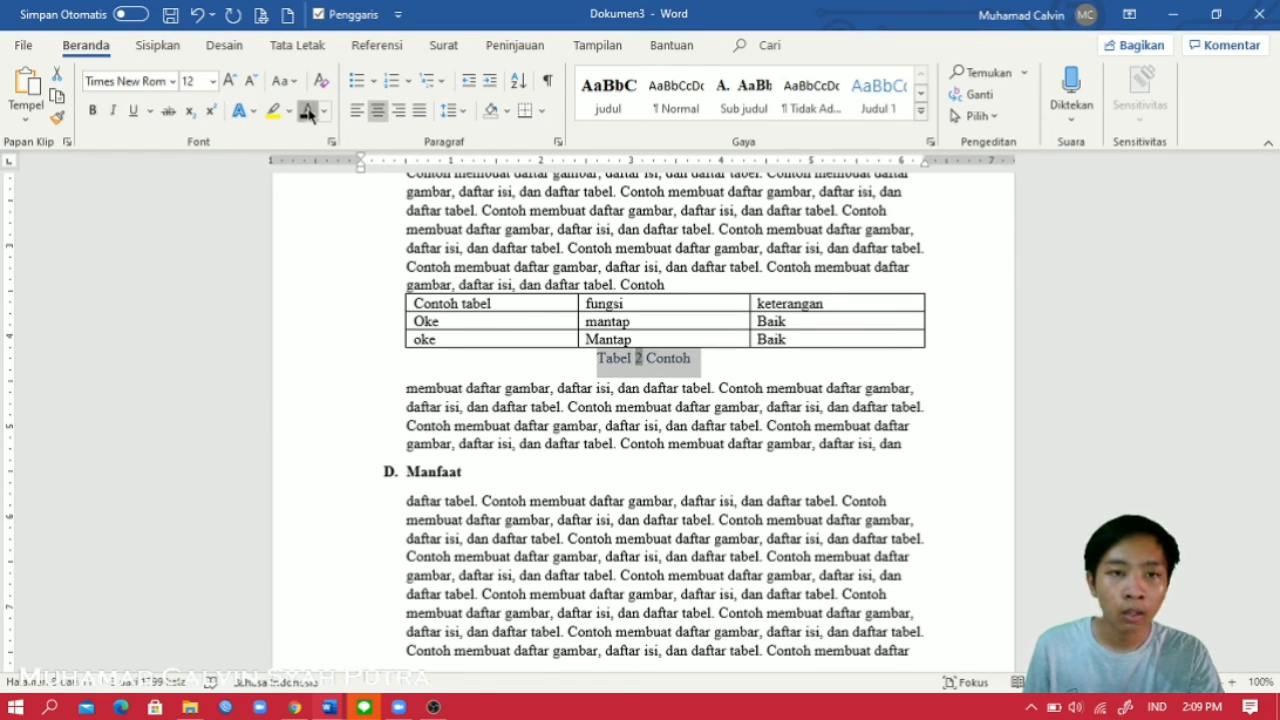
{"action": "left_click", "coordinate": [307, 110]}
{"action": "left_click", "coordinate": [917, 391]}
Step: Add an empty line directly below the DAFTAR TABEL heading for the list of tables
{"action": "scroll", "coordinate": [849, 409], "scroll_direction": "down", "scroll_amount": 15}
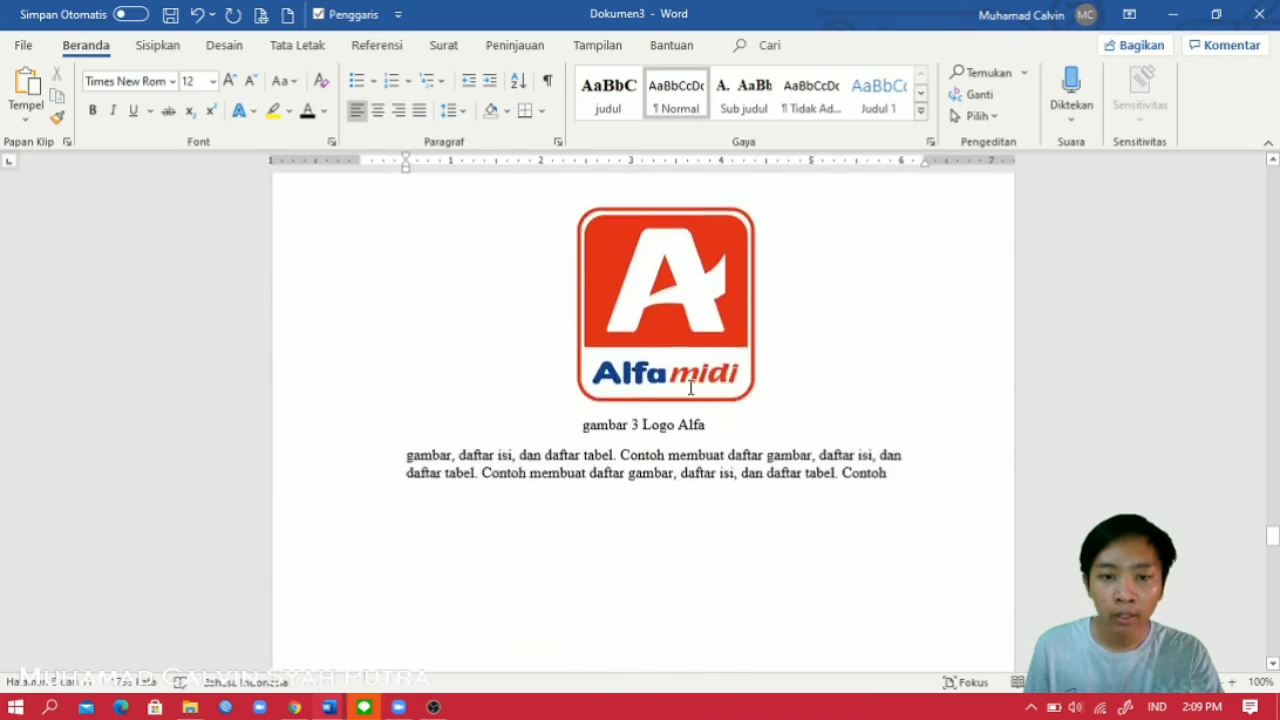
{"action": "scroll", "coordinate": [689, 386], "scroll_direction": "down", "scroll_amount": 15}
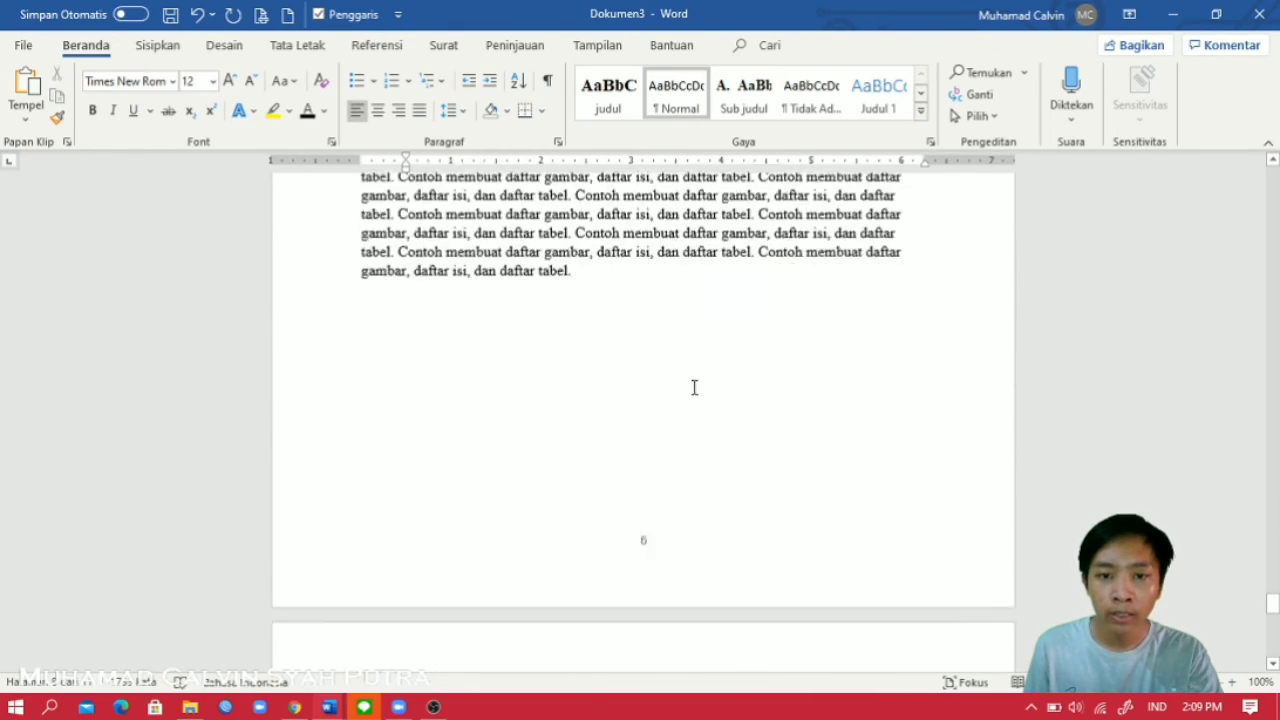
{"action": "scroll", "coordinate": [710, 402], "scroll_direction": "up", "scroll_amount": 15}
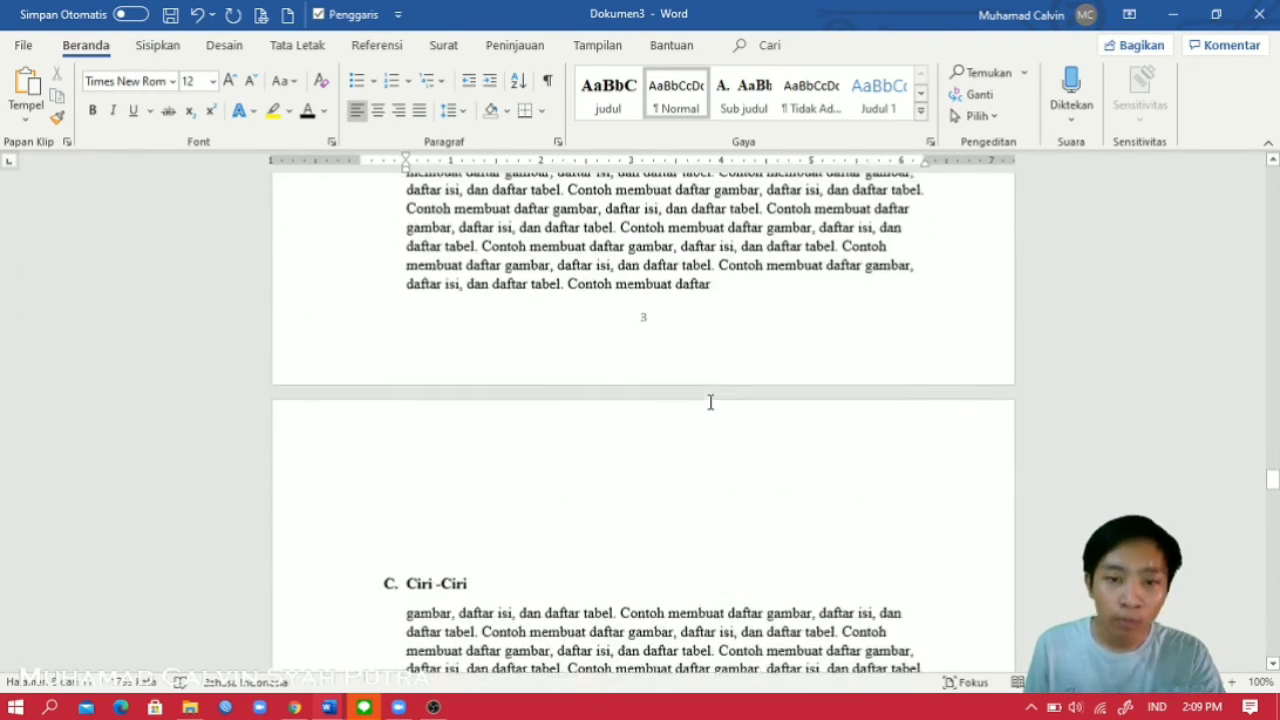
{"action": "scroll", "coordinate": [712, 406], "scroll_direction": "up", "scroll_amount": 20}
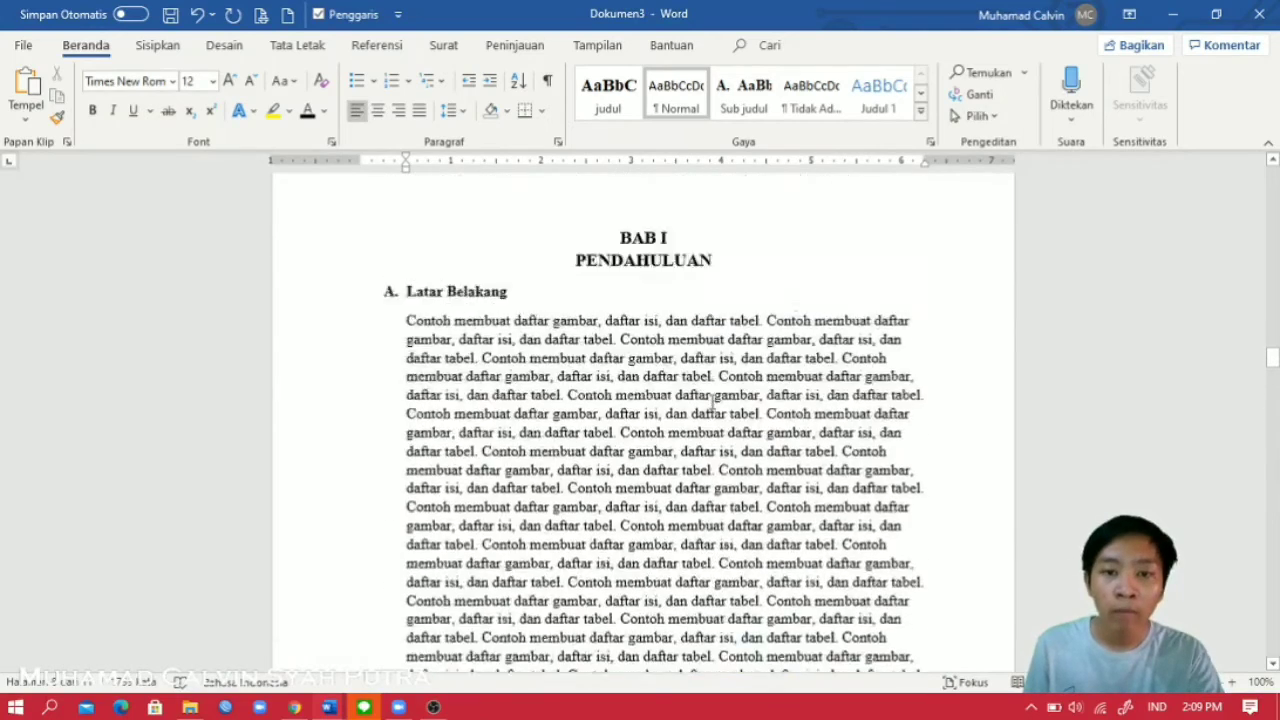
{"action": "scroll", "coordinate": [712, 402], "scroll_direction": "up", "scroll_amount": 8}
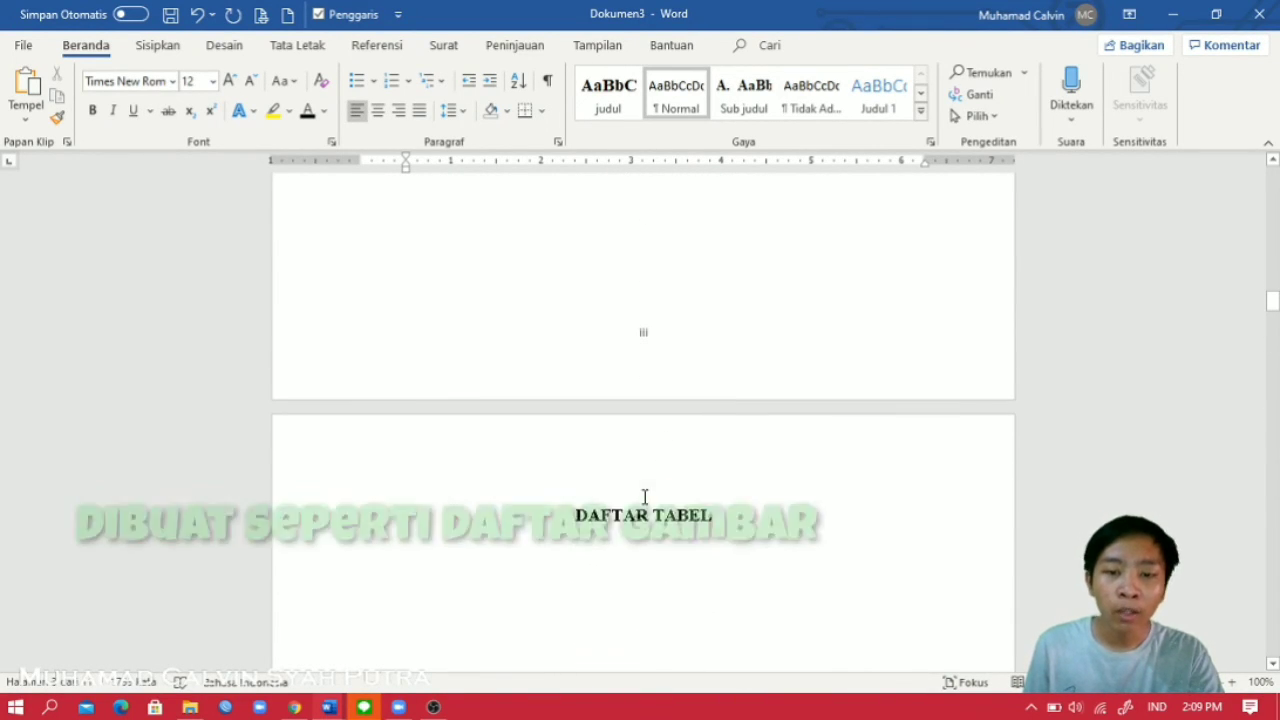
{"action": "scroll", "coordinate": [640, 480], "scroll_direction": "down", "scroll_amount": 5}
{"action": "scroll", "coordinate": [637, 471], "scroll_direction": "up", "scroll_amount": 5}
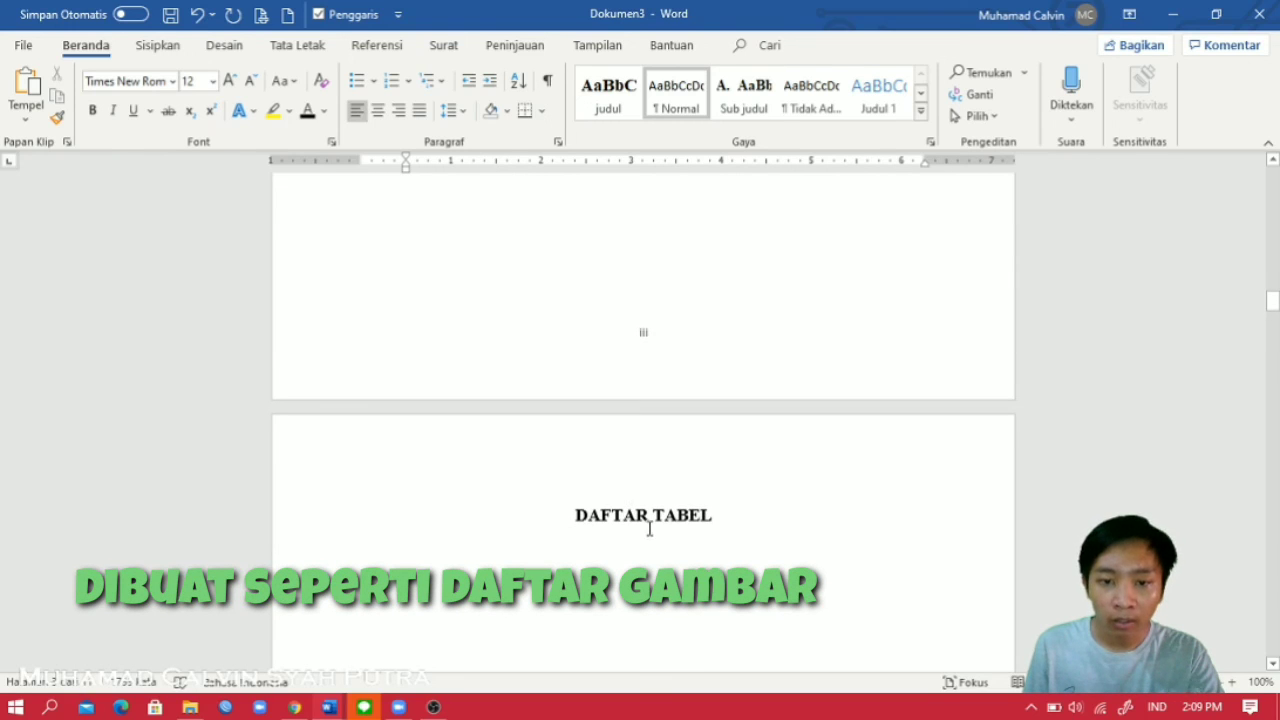
{"action": "left_click", "coordinate": [649, 528]}
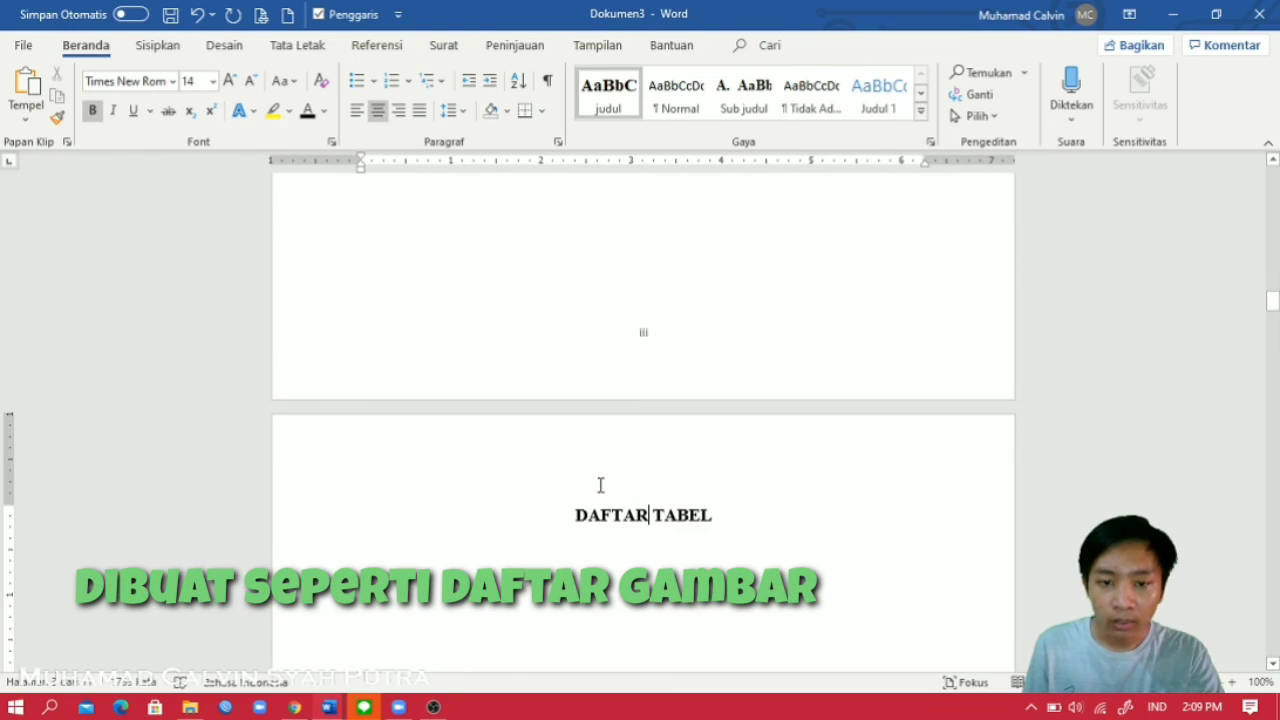
{"action": "left_click", "coordinate": [731, 517]}
{"action": "key", "text": "Return"}
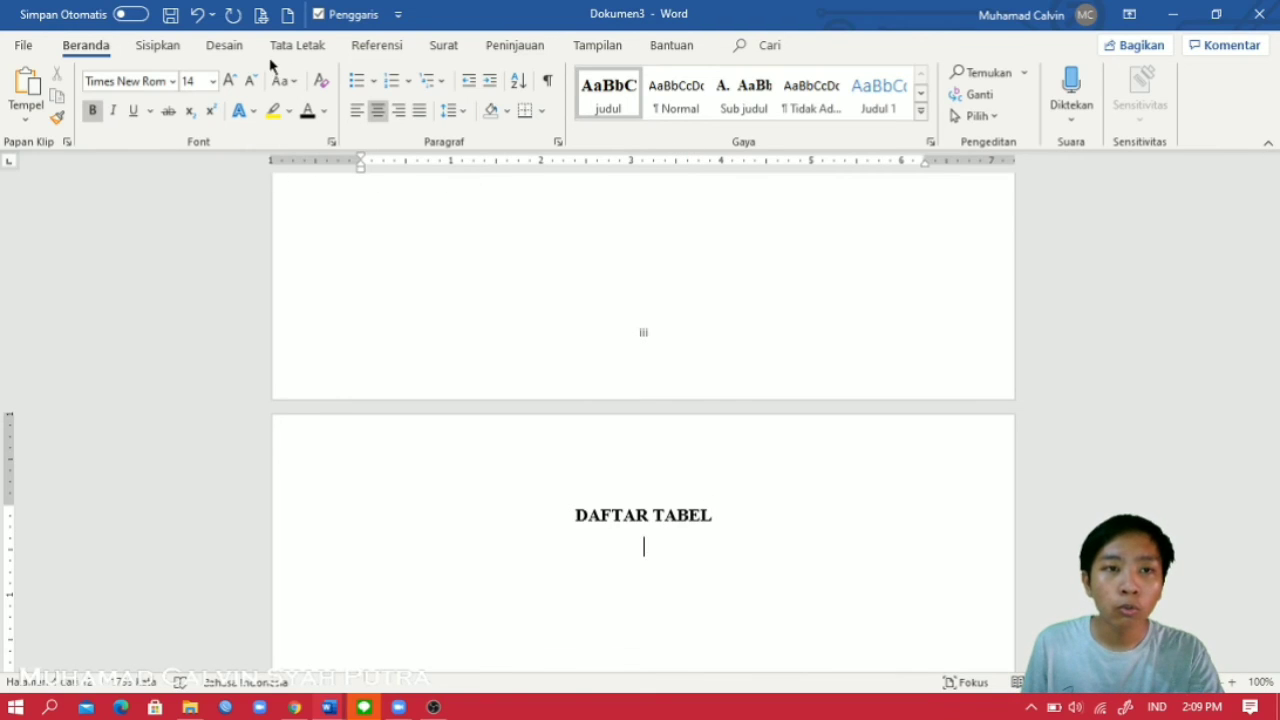
Step: Insert an automatic list under DAFTAR TABEL using the Tabel caption label, with dotted leaders and right-aligned page numbers
{"action": "left_click", "coordinate": [372, 47]}
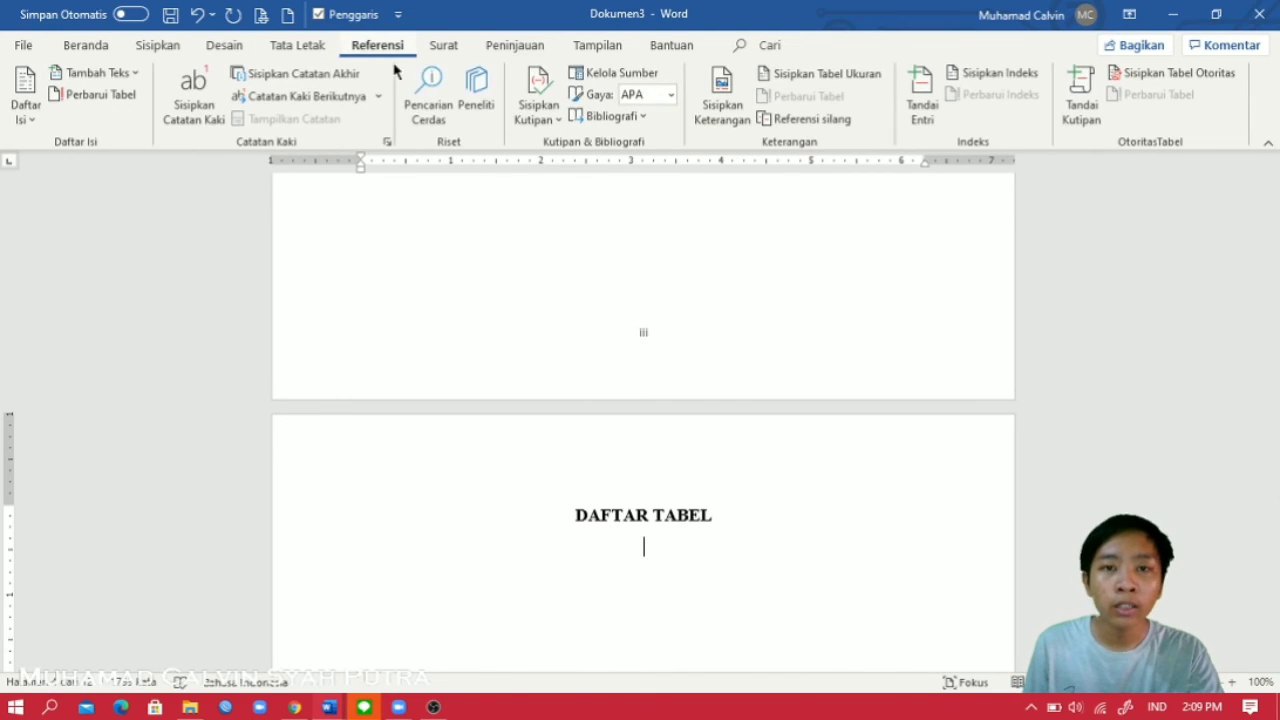
{"action": "left_click", "coordinate": [818, 73]}
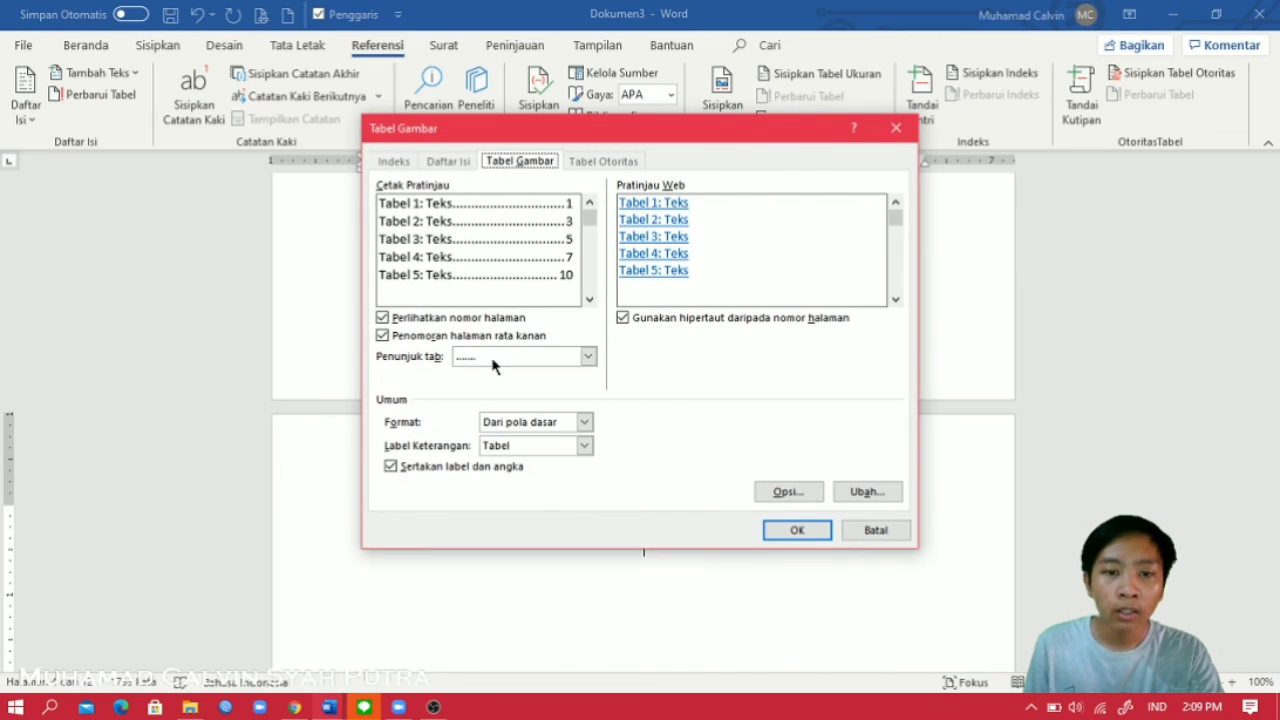
{"action": "left_click", "coordinate": [585, 446]}
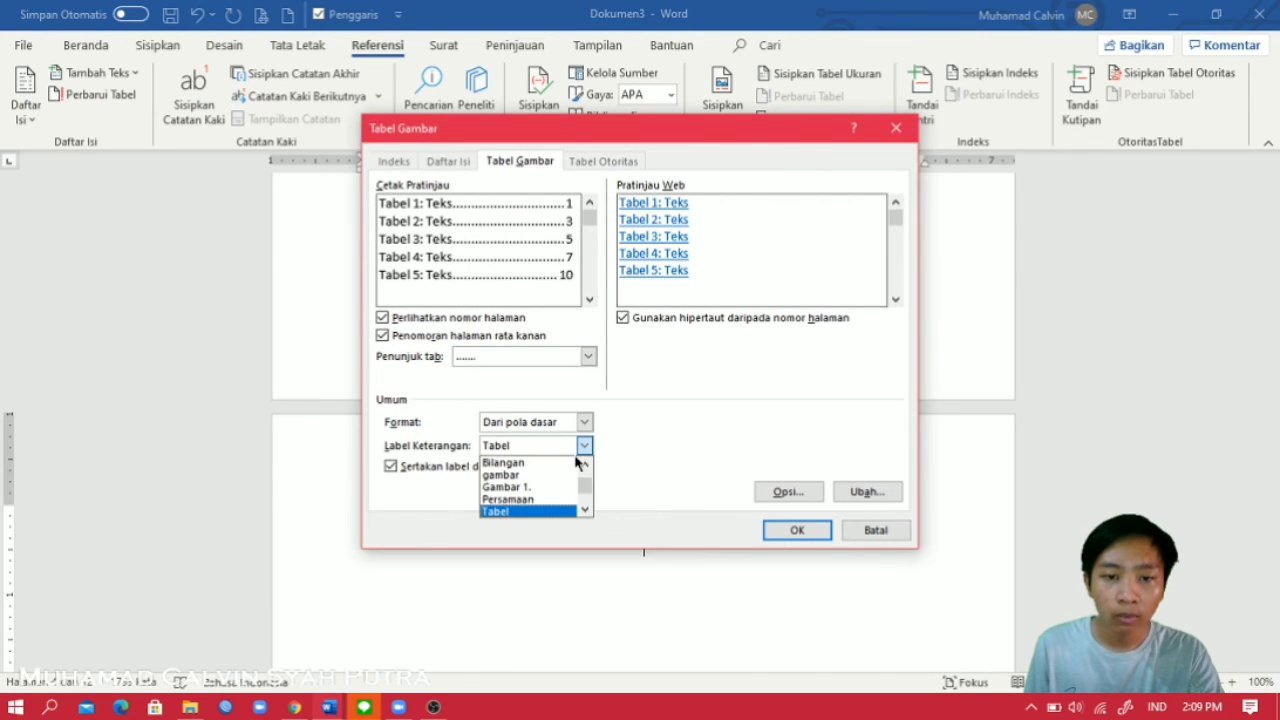
{"action": "left_click", "coordinate": [549, 512]}
{"action": "left_click", "coordinate": [800, 532]}
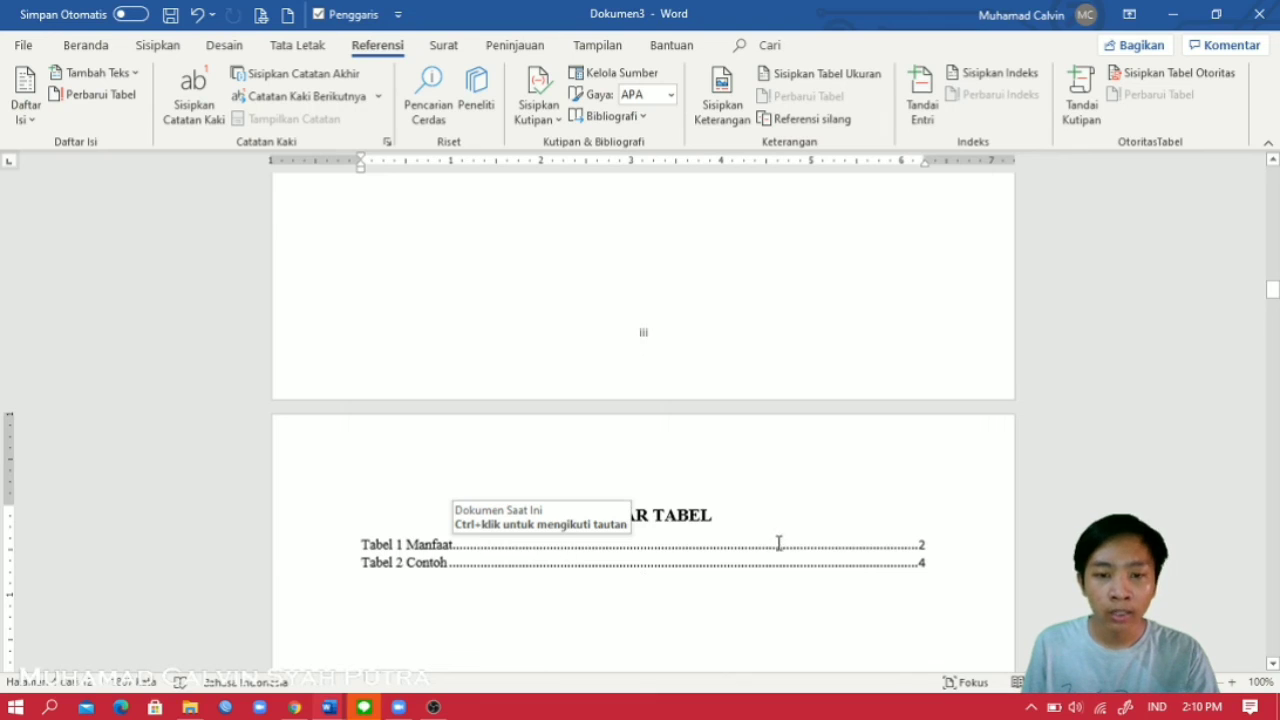
Step: Follow the Tabel 1 Manfaat entry in the list of tables to its table in the document
{"action": "scroll", "coordinate": [657, 551], "scroll_direction": "up", "scroll_amount": 3}
{"action": "scroll", "coordinate": [511, 537], "scroll_direction": "down", "scroll_amount": 3}
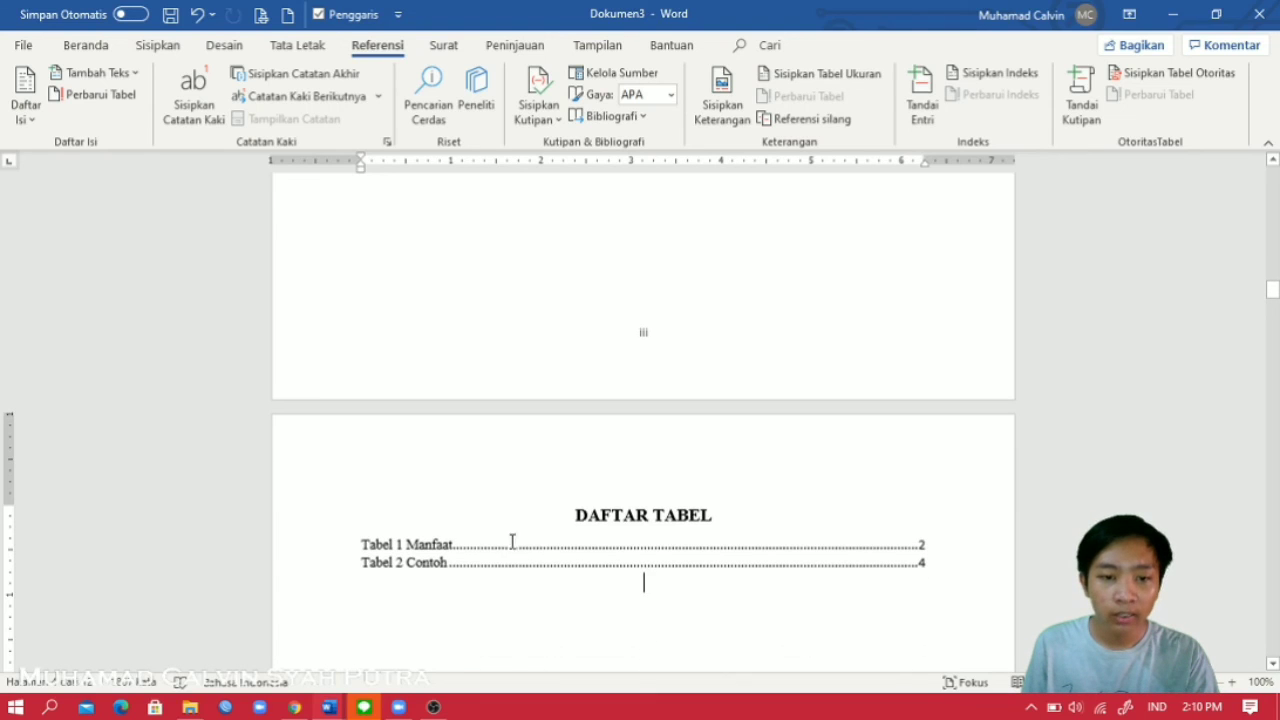
{"action": "left_click", "coordinate": [441, 552], "text": "ctrl"}
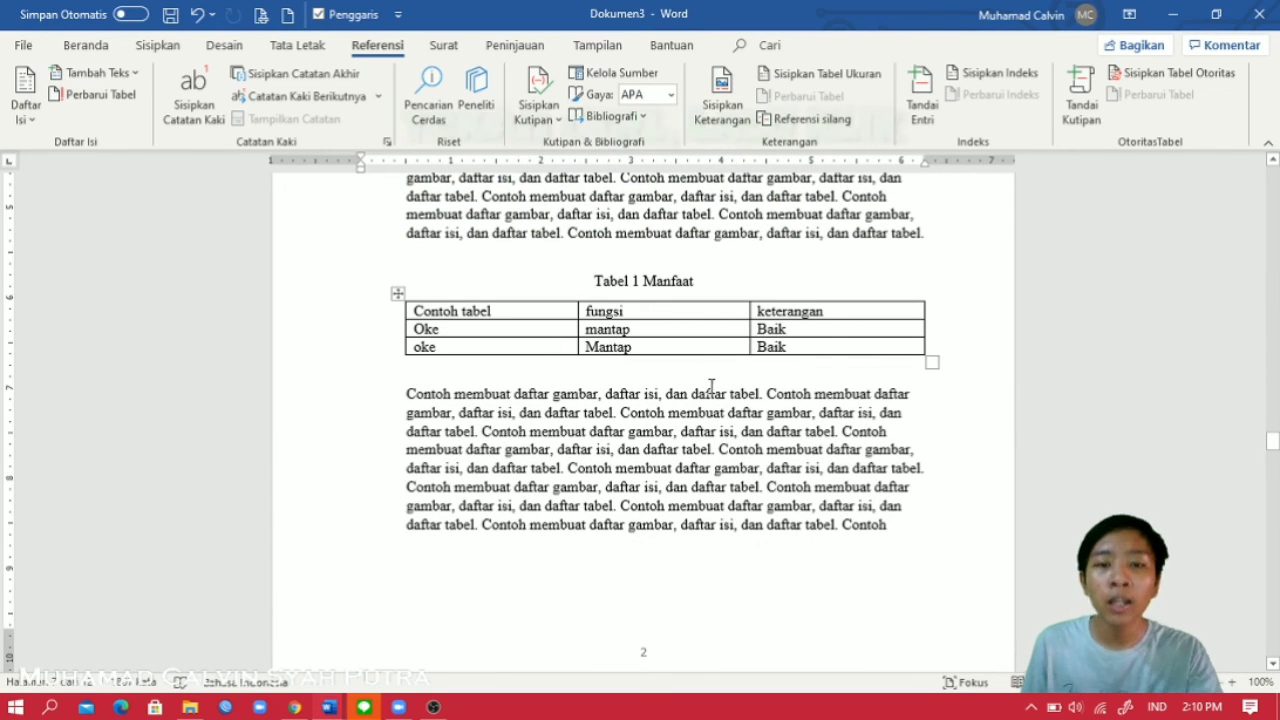
Step: Review the finished DAFTAR ISI, DAFTAR GAMBAR and DAFTAR TABEL pages, ending at the KATA PENGHANTAR page
{"action": "scroll", "coordinate": [782, 398], "scroll_direction": "up", "scroll_amount": 15}
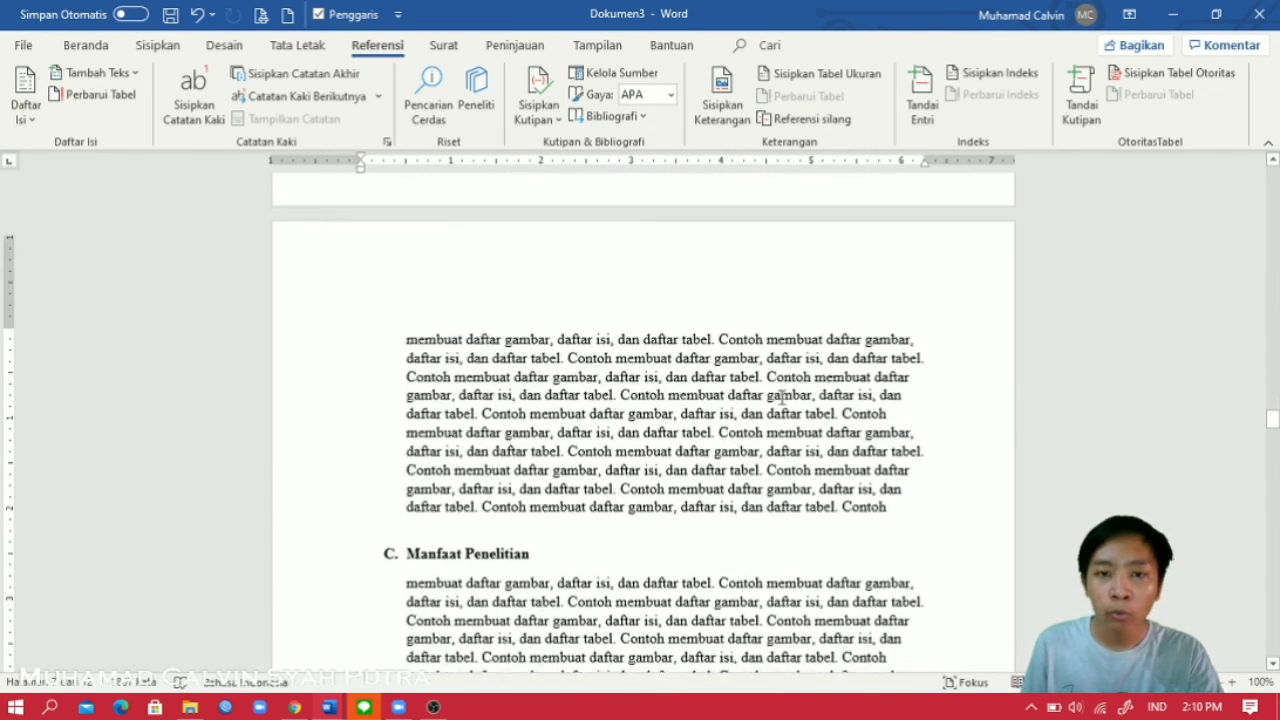
{"action": "scroll", "coordinate": [782, 398], "scroll_direction": "up", "scroll_amount": 10}
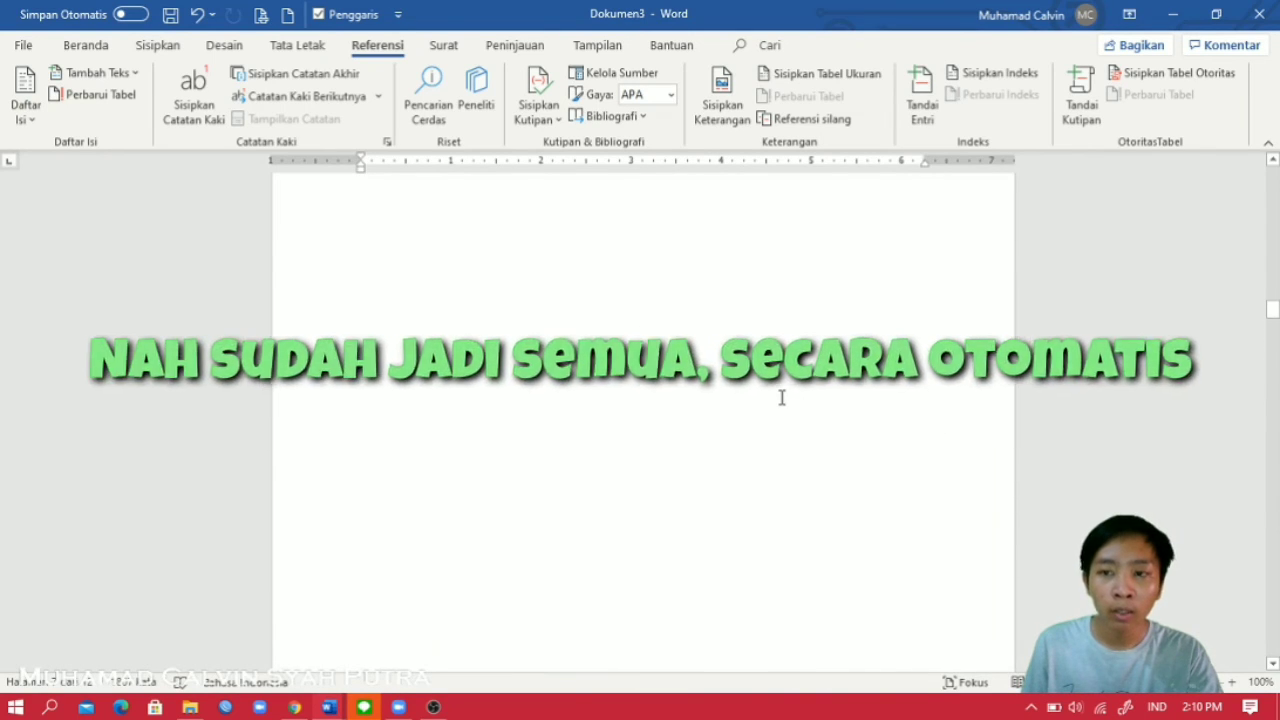
{"action": "scroll", "coordinate": [782, 398], "scroll_direction": "up", "scroll_amount": 8}
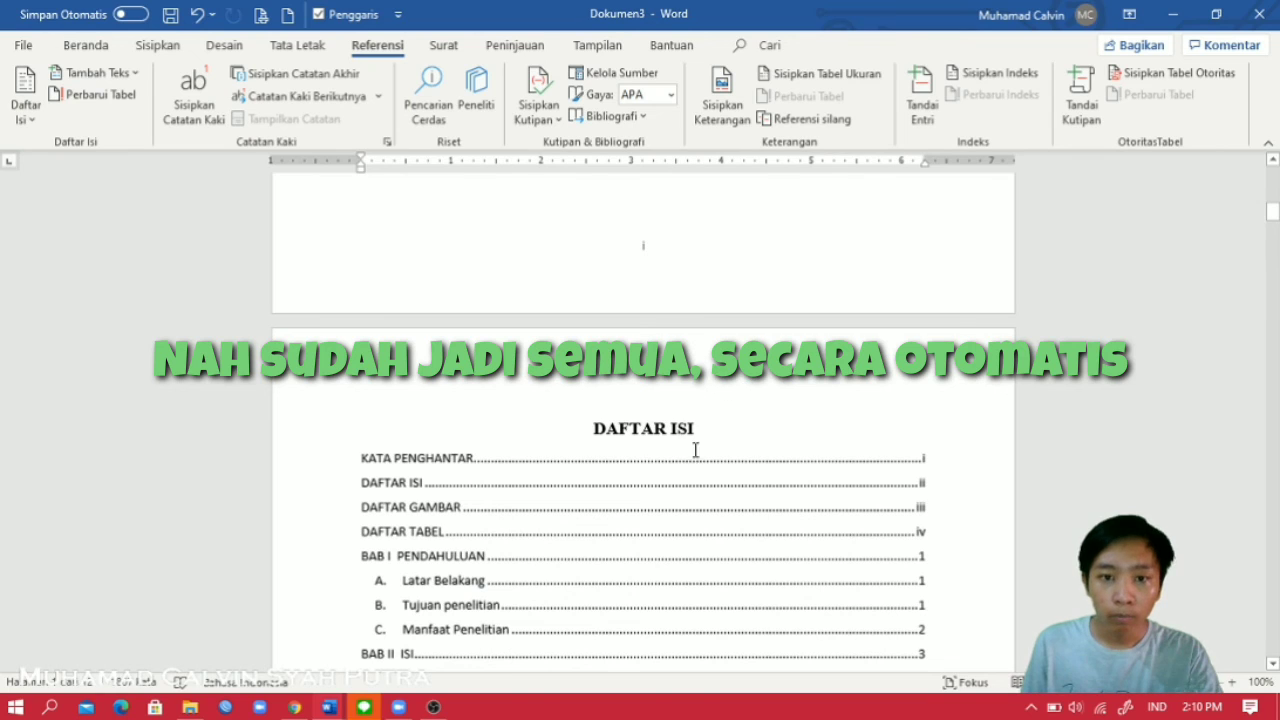
{"action": "scroll", "coordinate": [703, 424], "scroll_direction": "down", "scroll_amount": 15}
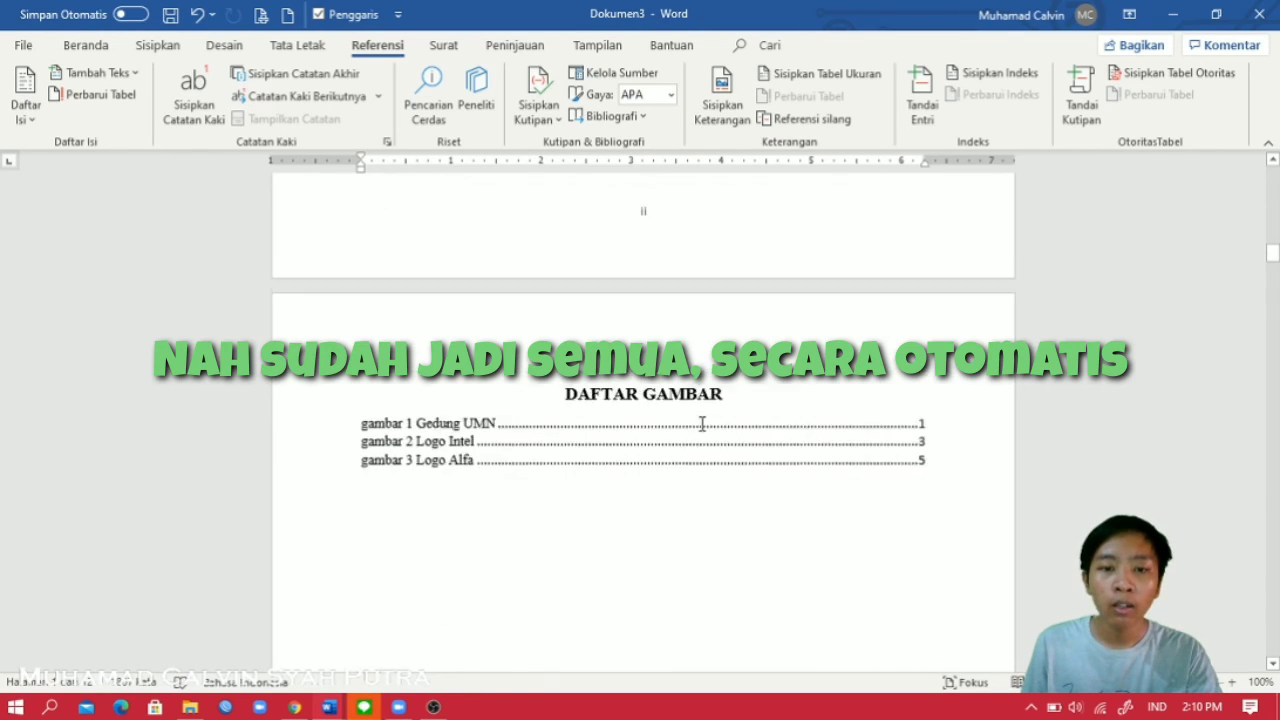
{"action": "scroll", "coordinate": [683, 421], "scroll_direction": "down", "scroll_amount": 4}
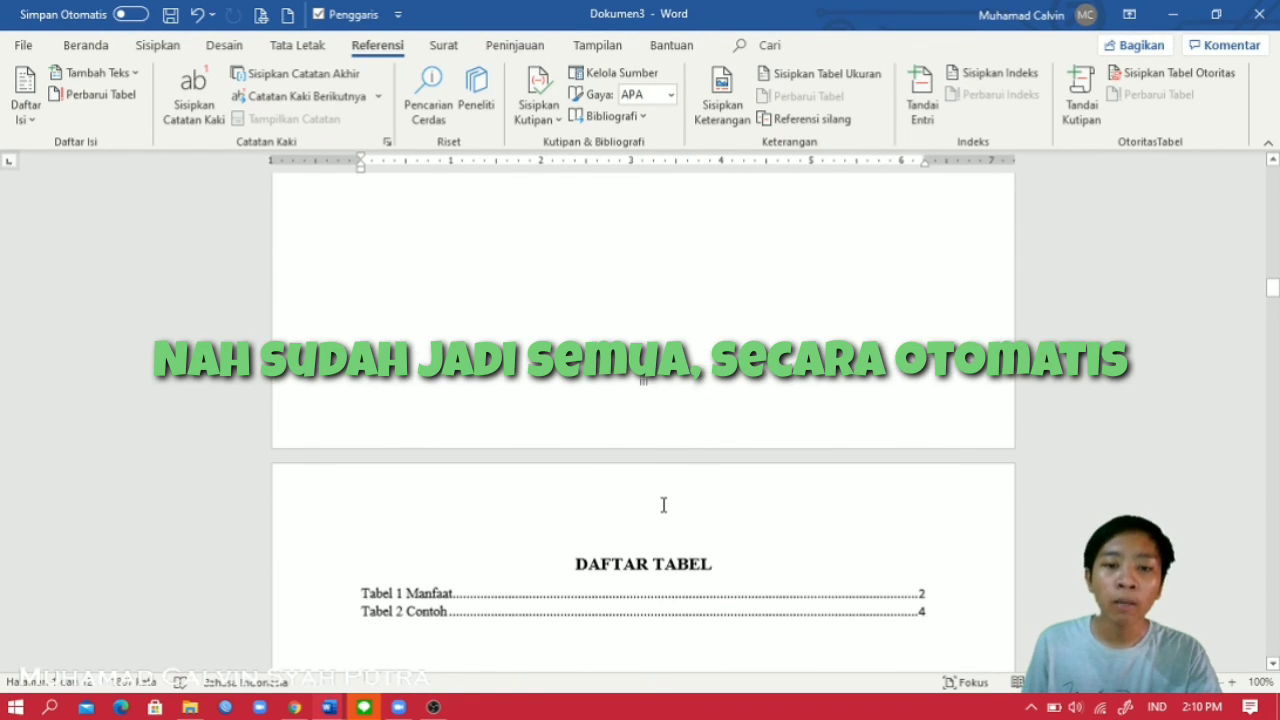
{"action": "scroll", "coordinate": [728, 523], "scroll_direction": "up", "scroll_amount": 12}
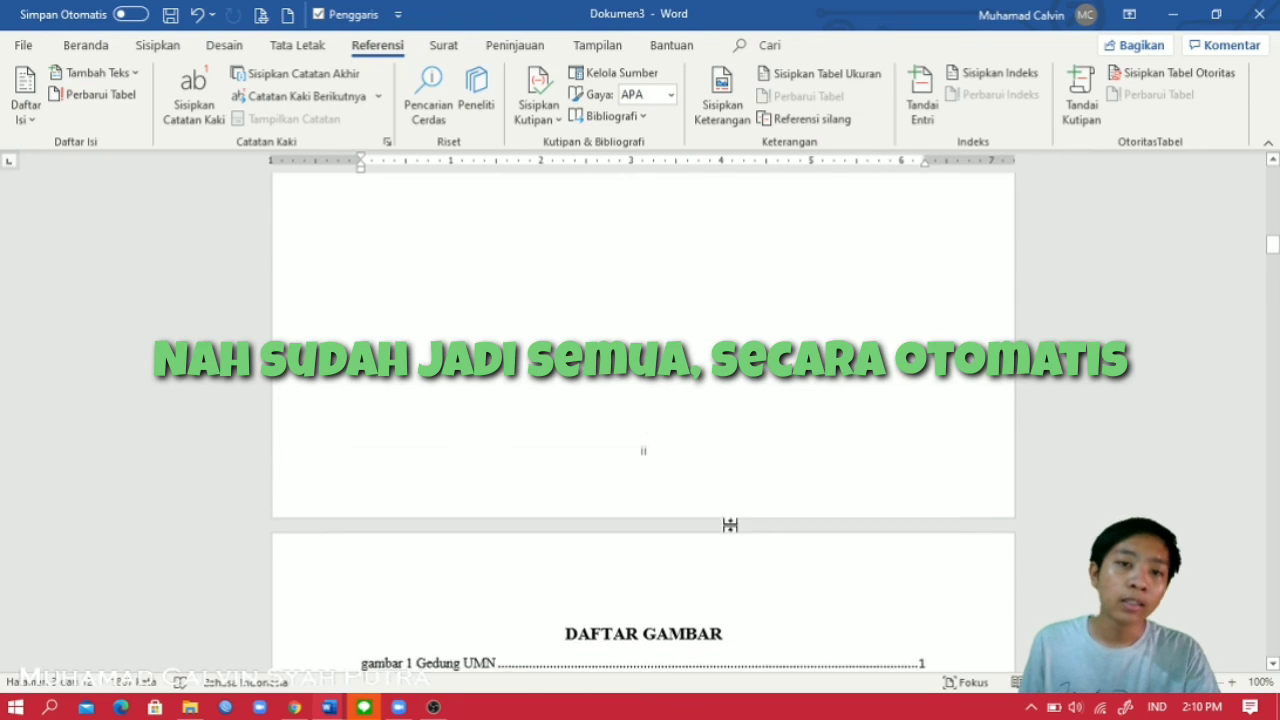
{"action": "scroll", "coordinate": [730, 524], "scroll_direction": "up", "scroll_amount": 10}
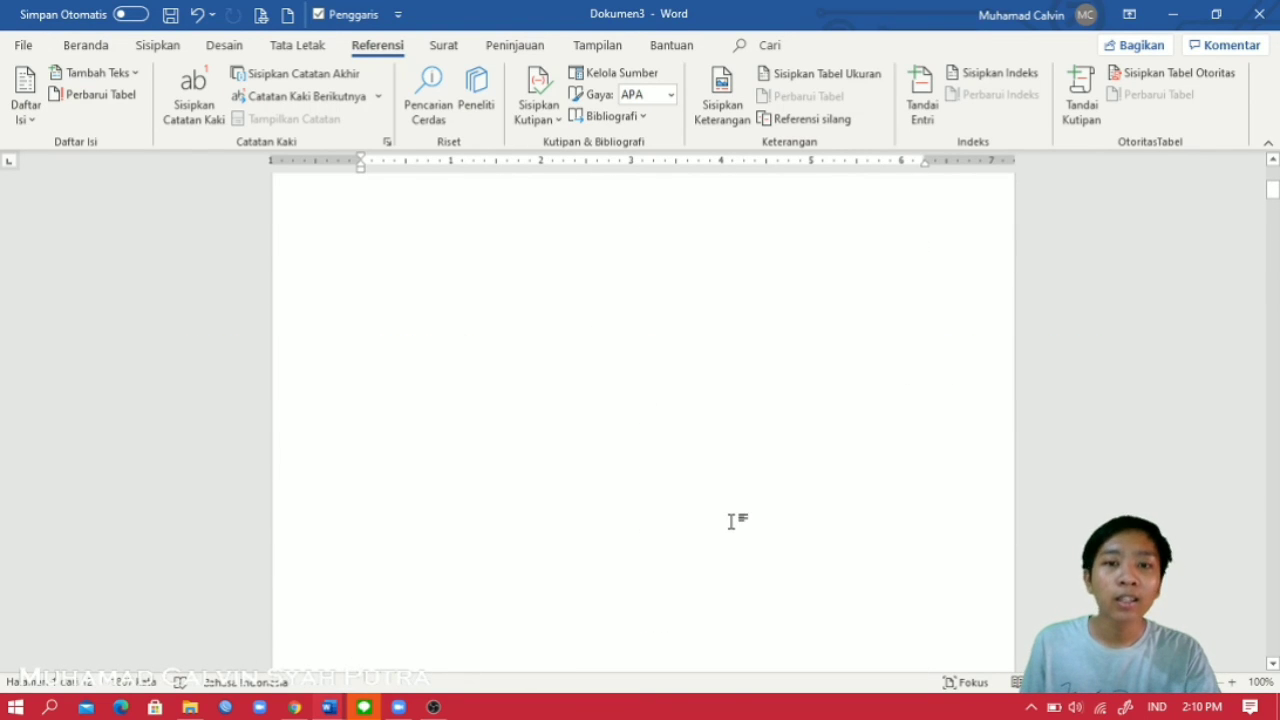
{"action": "scroll", "coordinate": [731, 518], "scroll_direction": "up", "scroll_amount": 5}
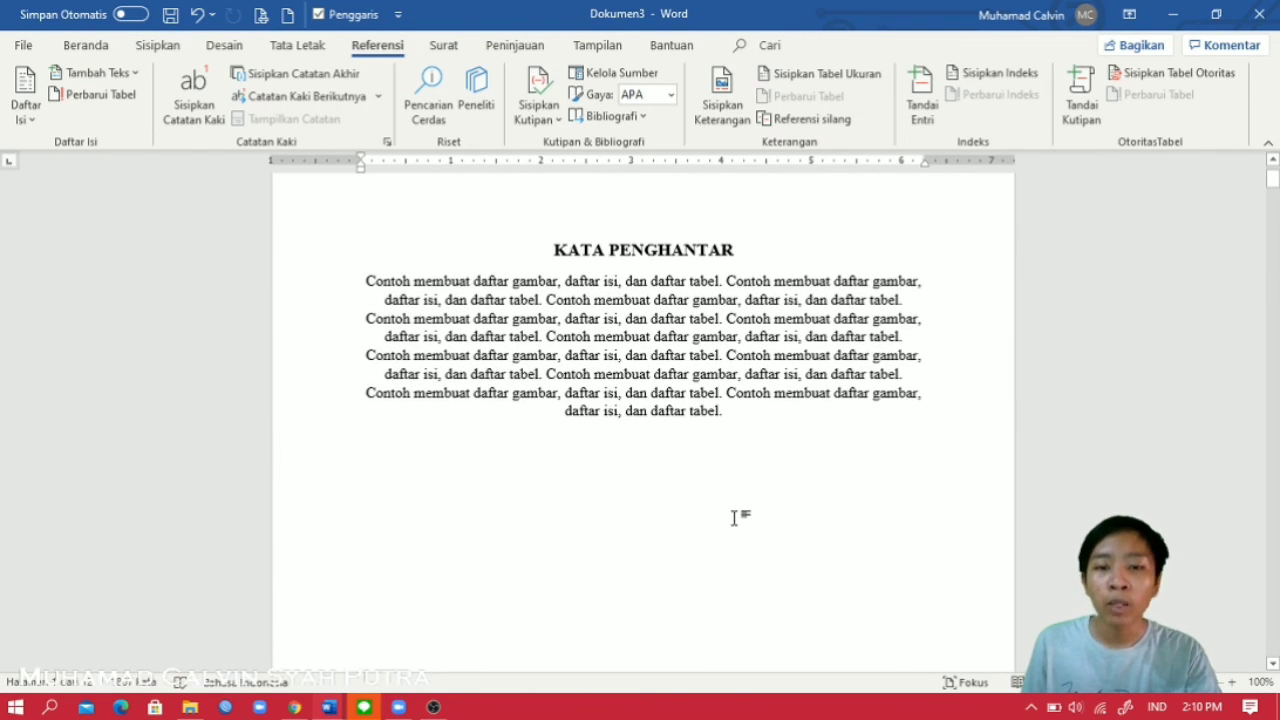